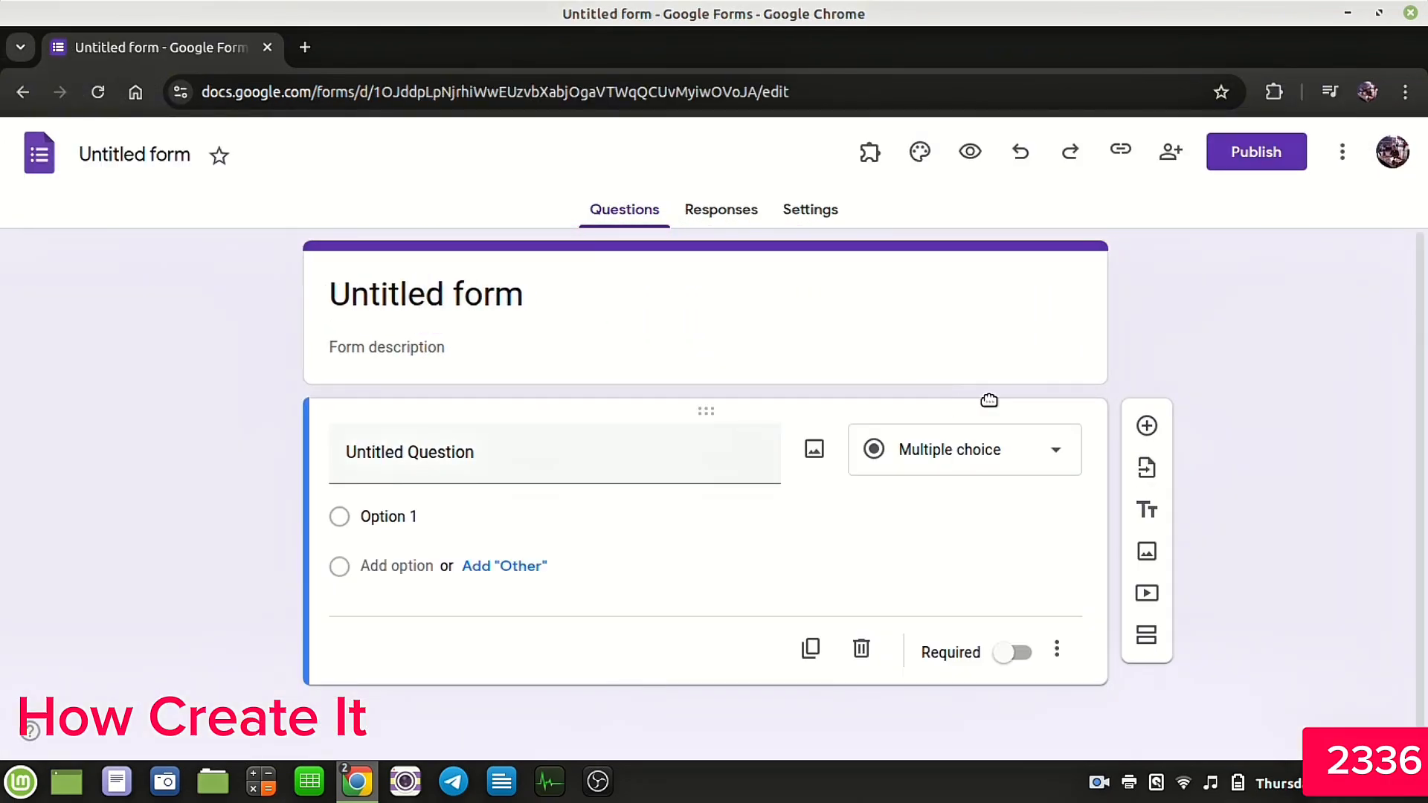
# Step: Set the form's header image to the paintbrushes picture from the Work and School theme images
pyautogui.click(918, 151)
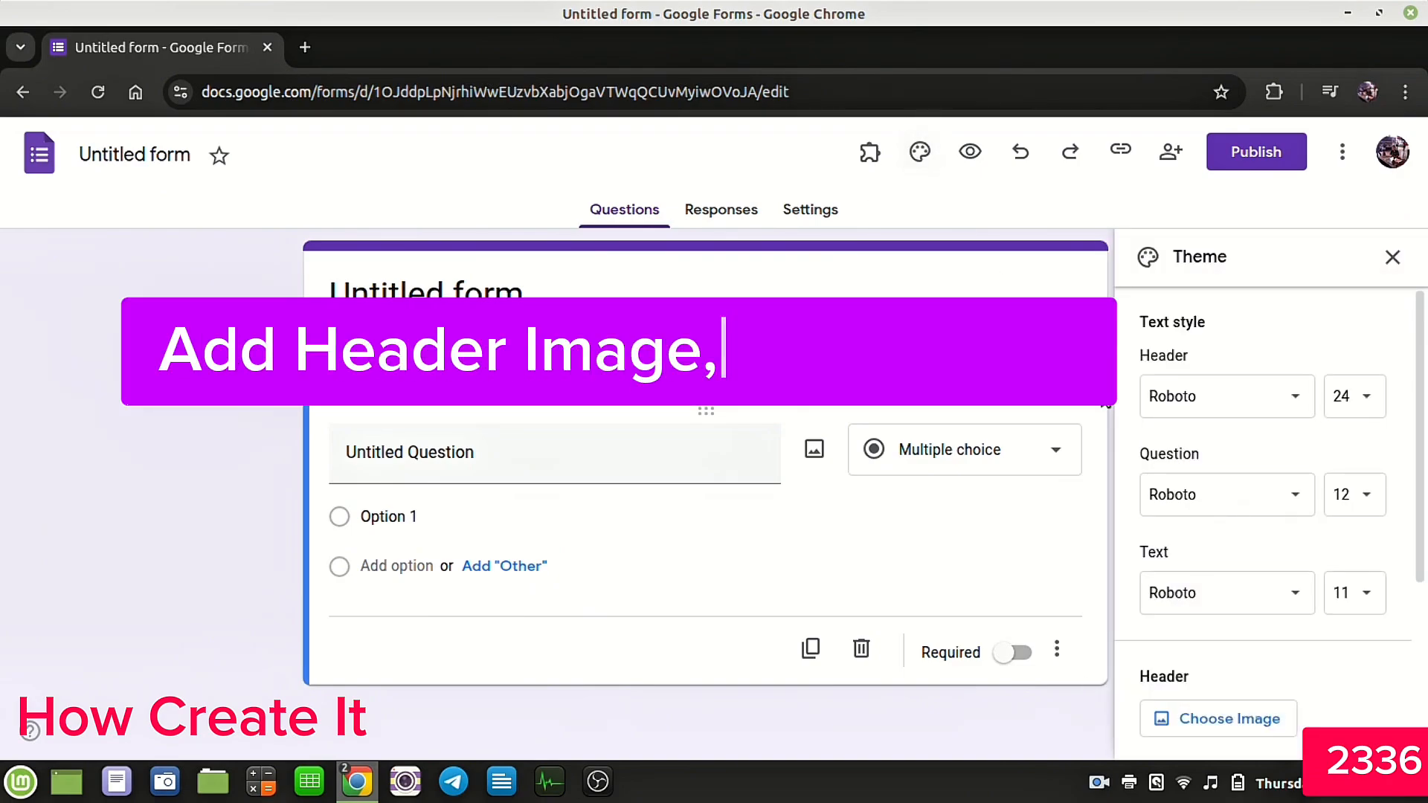
pyautogui.scroll(-2, 1257, 661)
pyautogui.click(1210, 598)
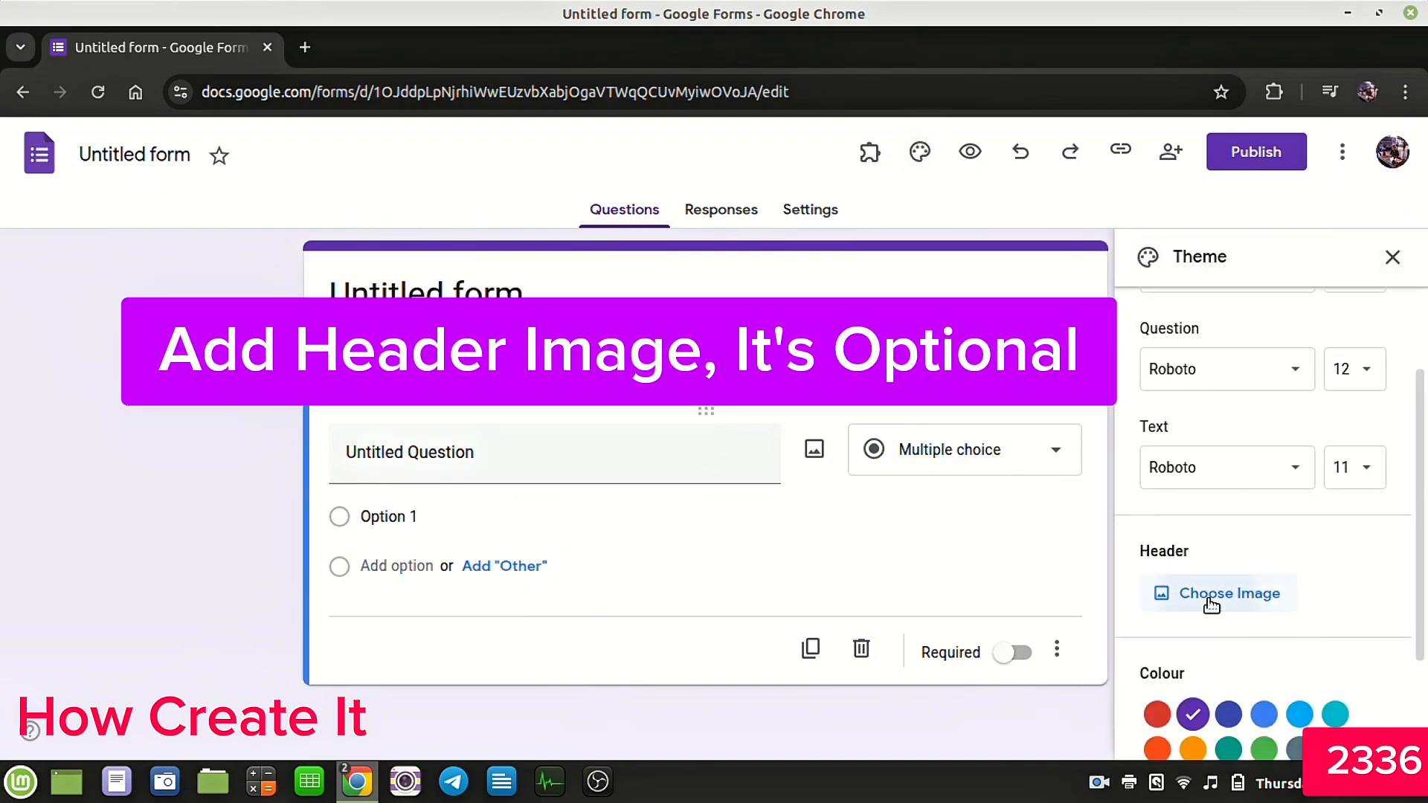
pyautogui.scroll(-10, 850, 480)
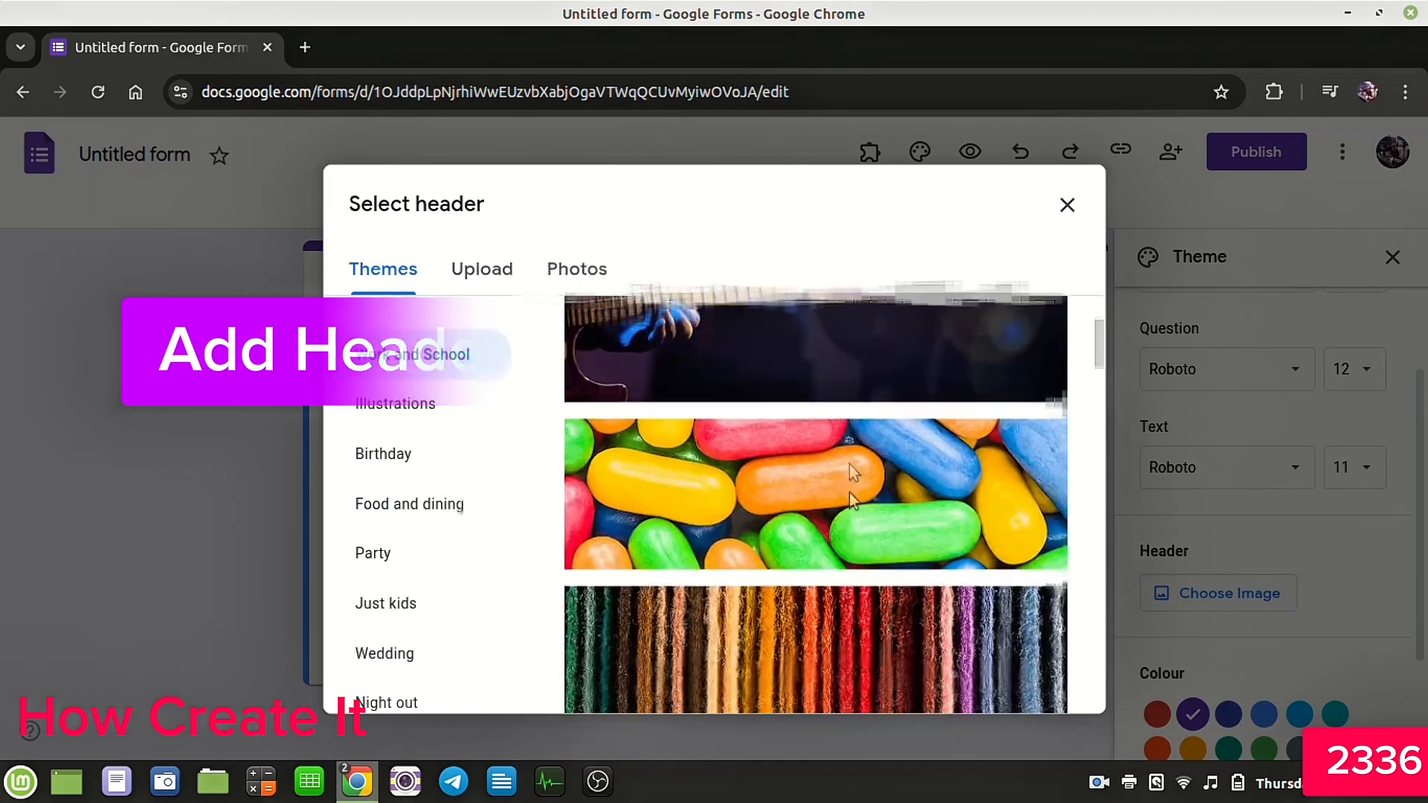
pyautogui.scroll(-2, 849, 483)
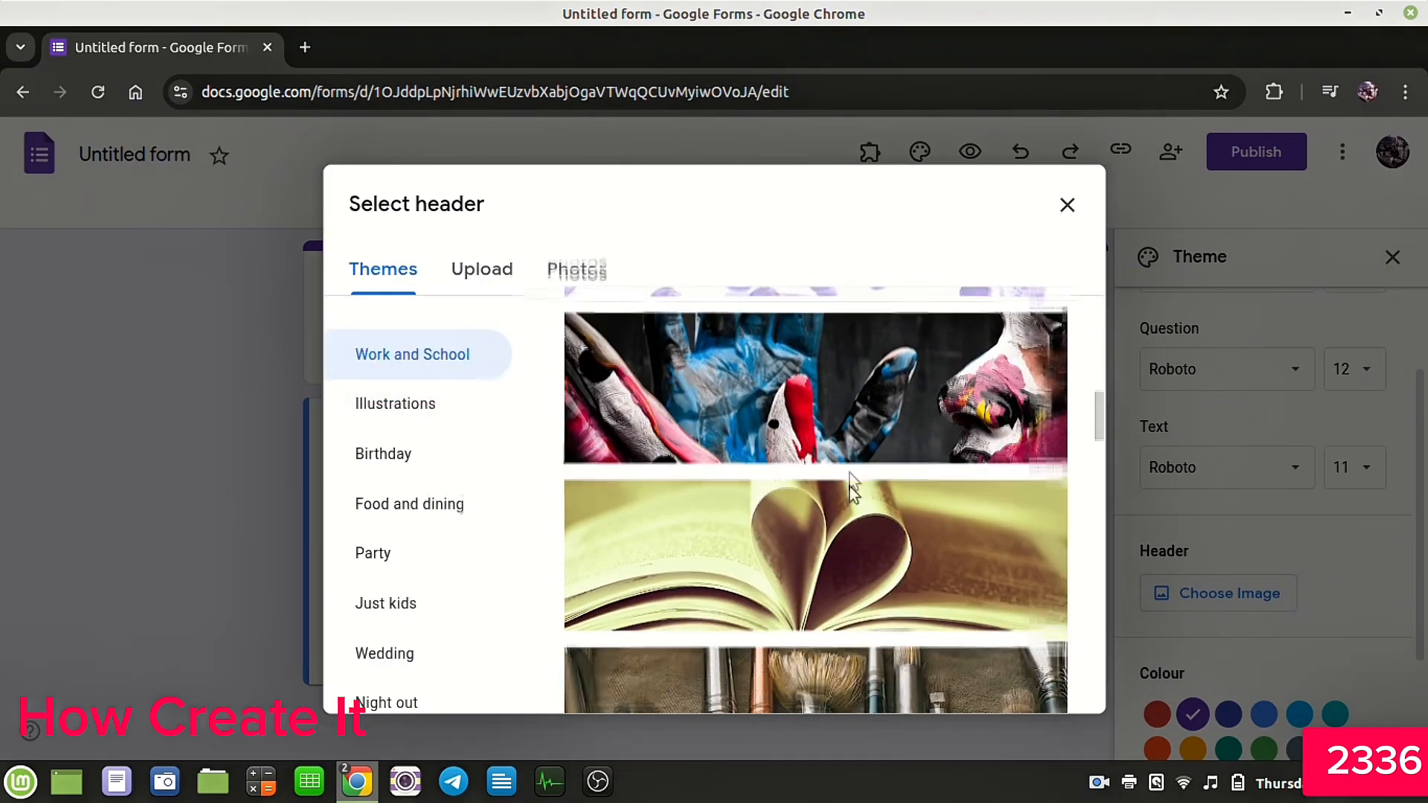
pyautogui.click(819, 600)
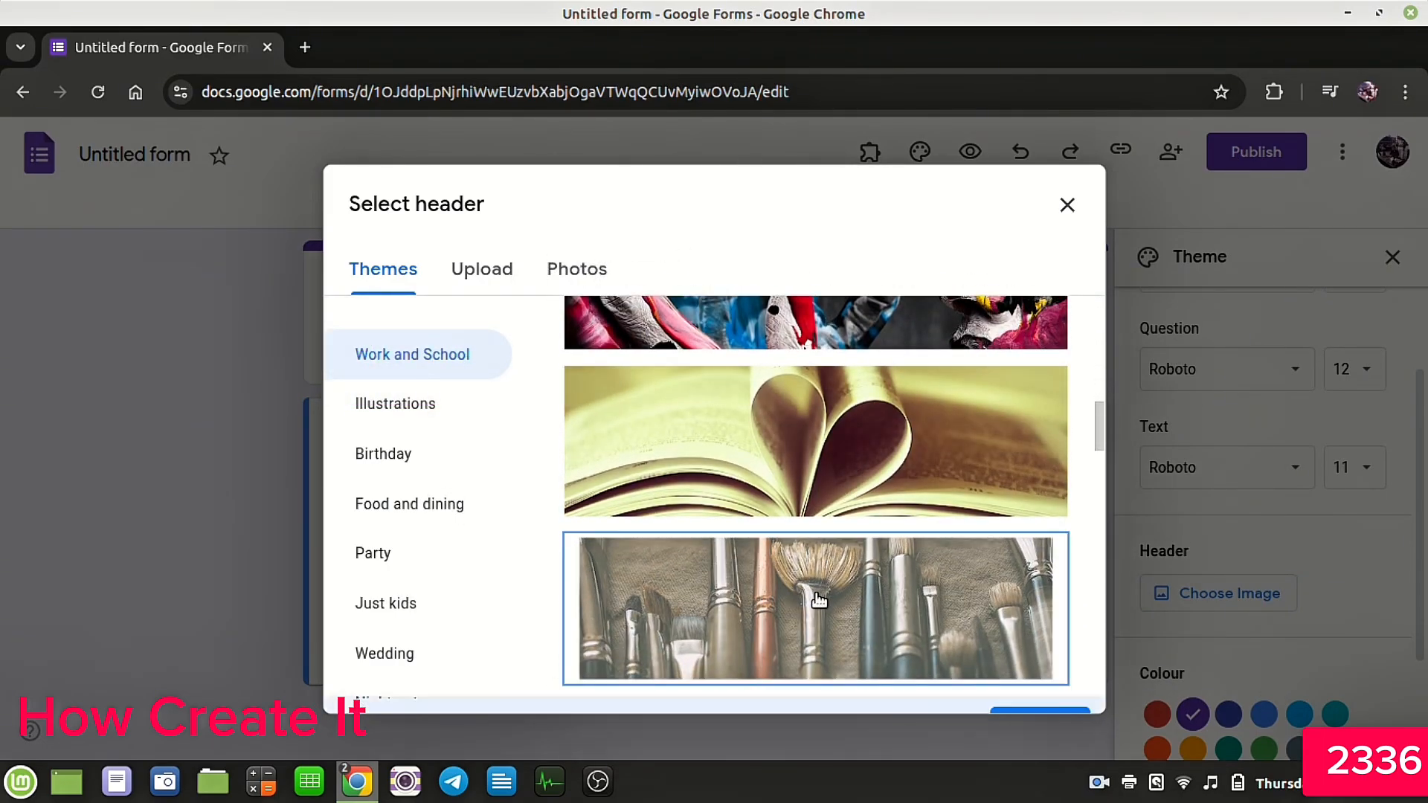
pyautogui.click(1022, 687)
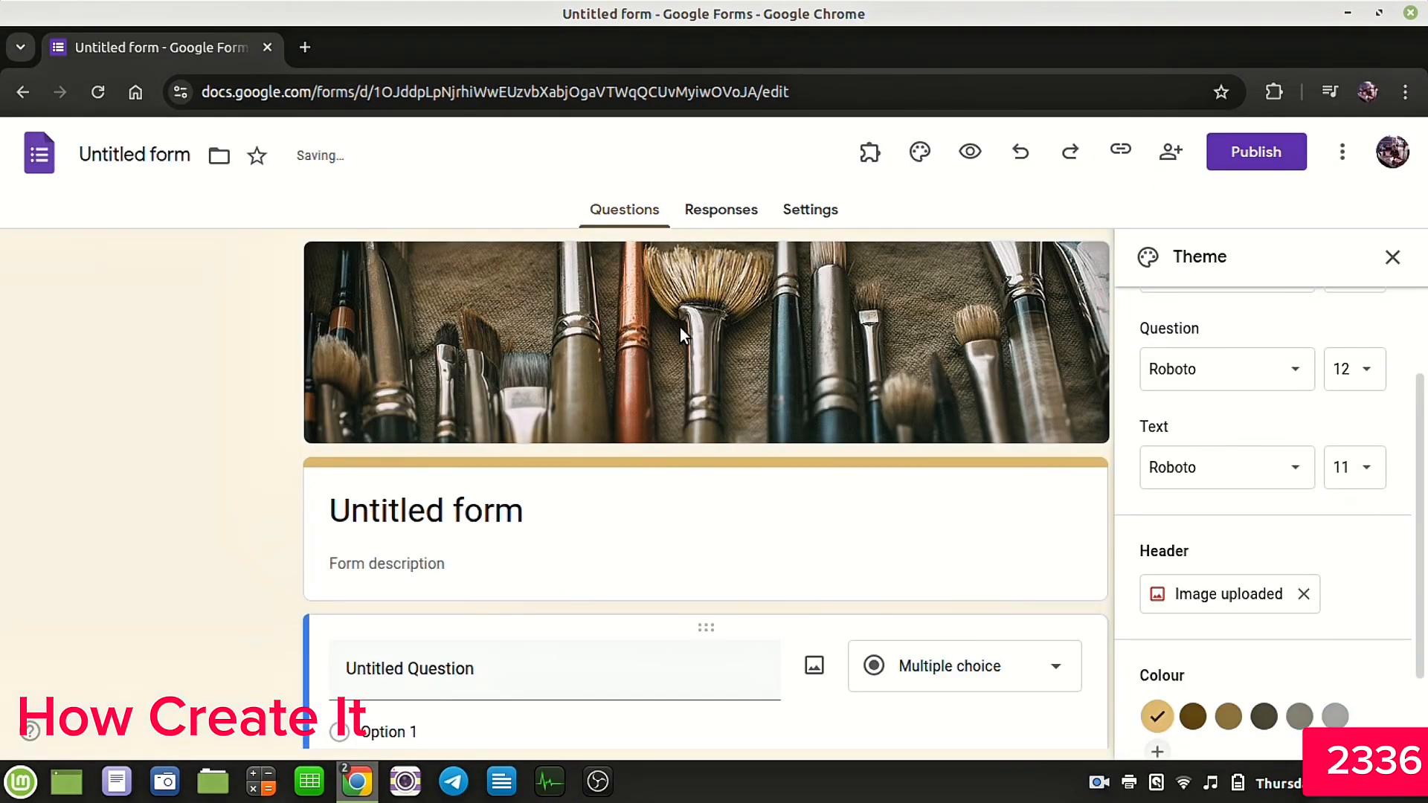
# Step: Add a custom theme colour #e2798b and close the theme panel
pyautogui.scroll(-3, 1259, 565)
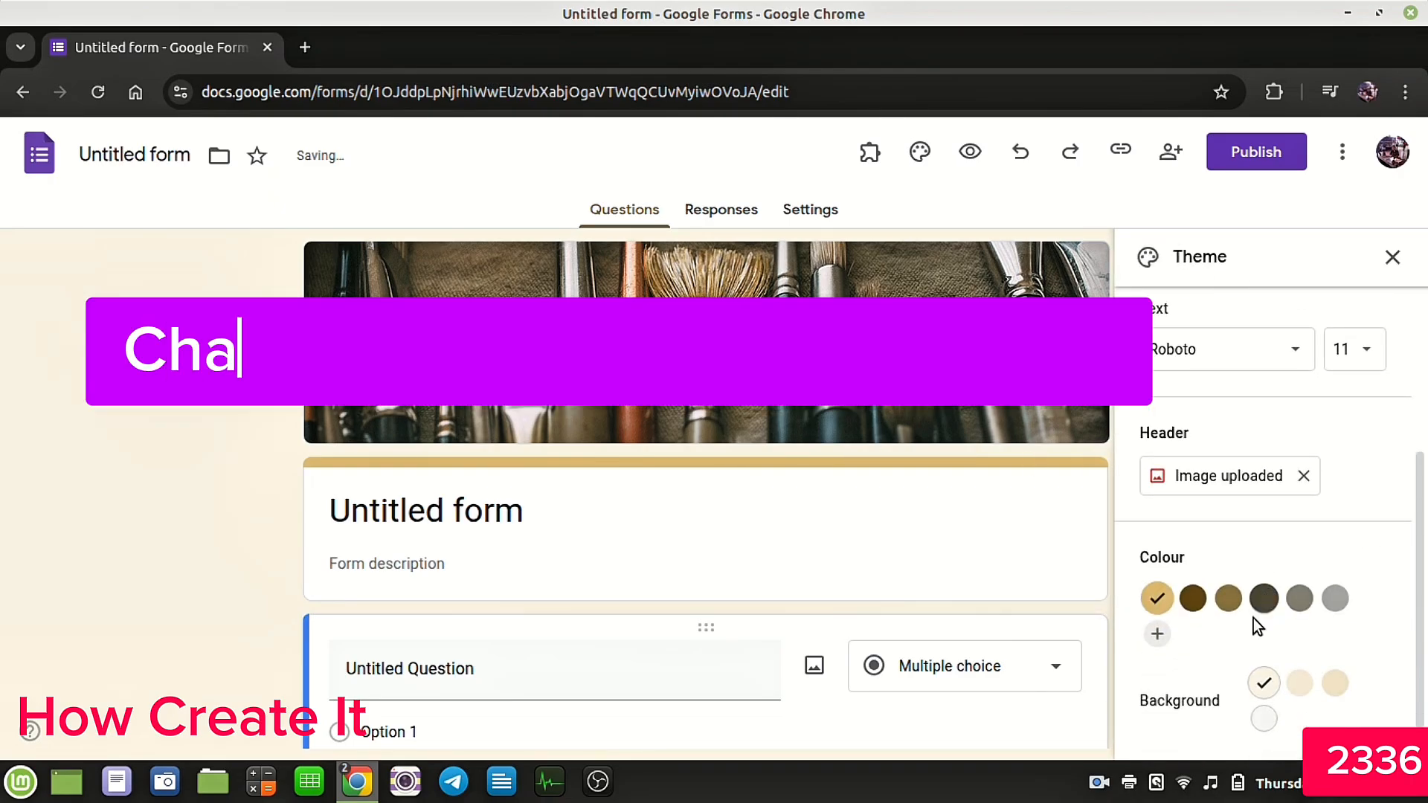
pyautogui.click(1157, 636)
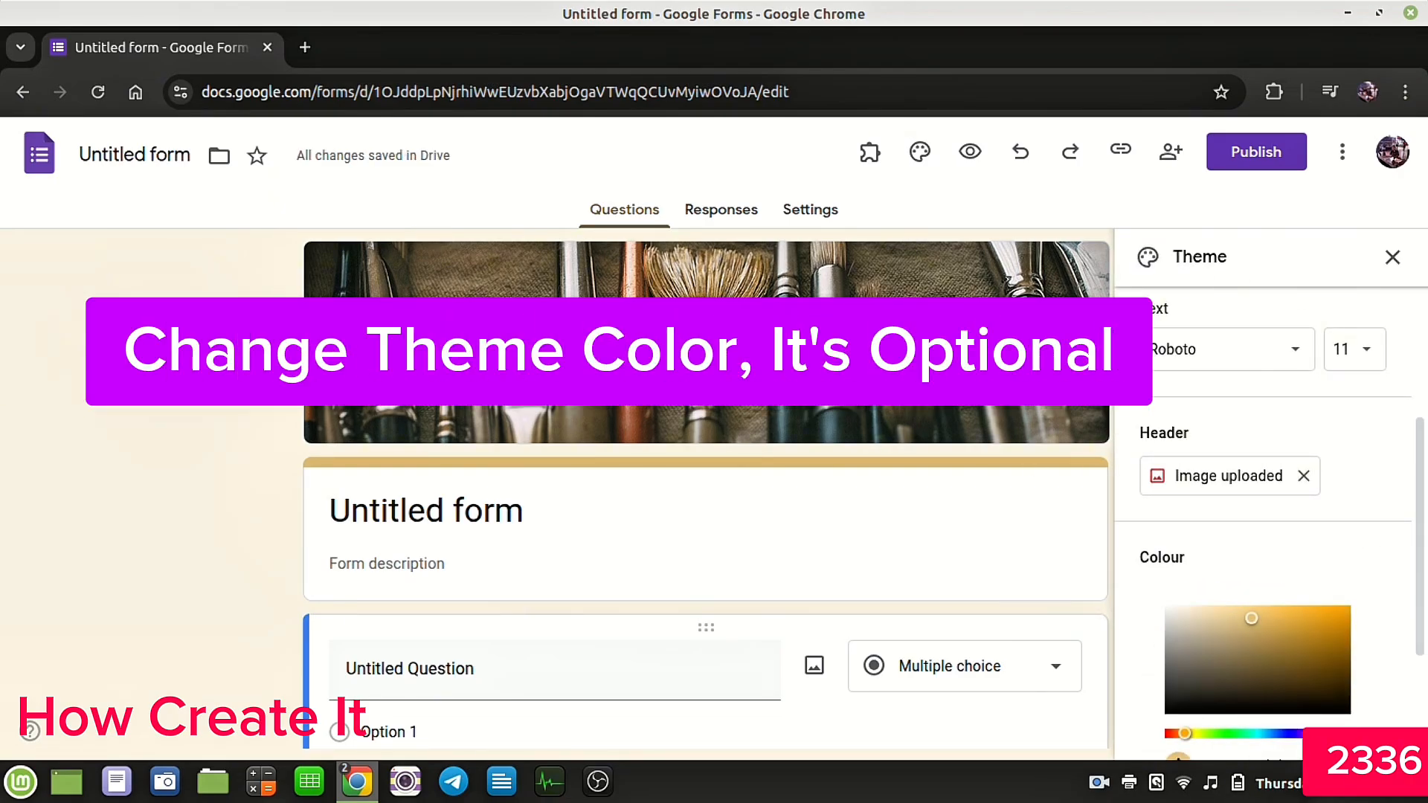
pyautogui.click(1345, 733)
pyautogui.scroll(-3, 1352, 676)
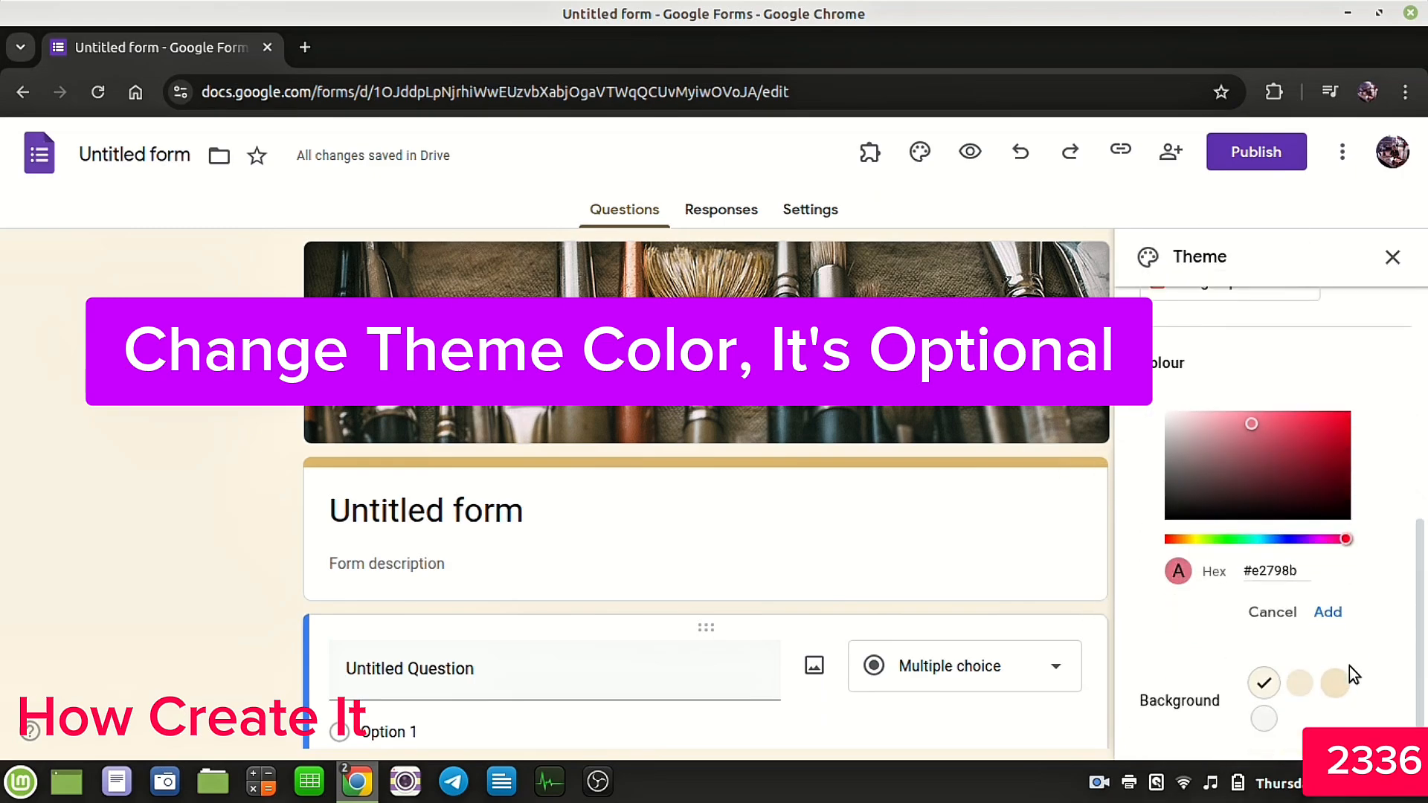
pyautogui.click(1327, 612)
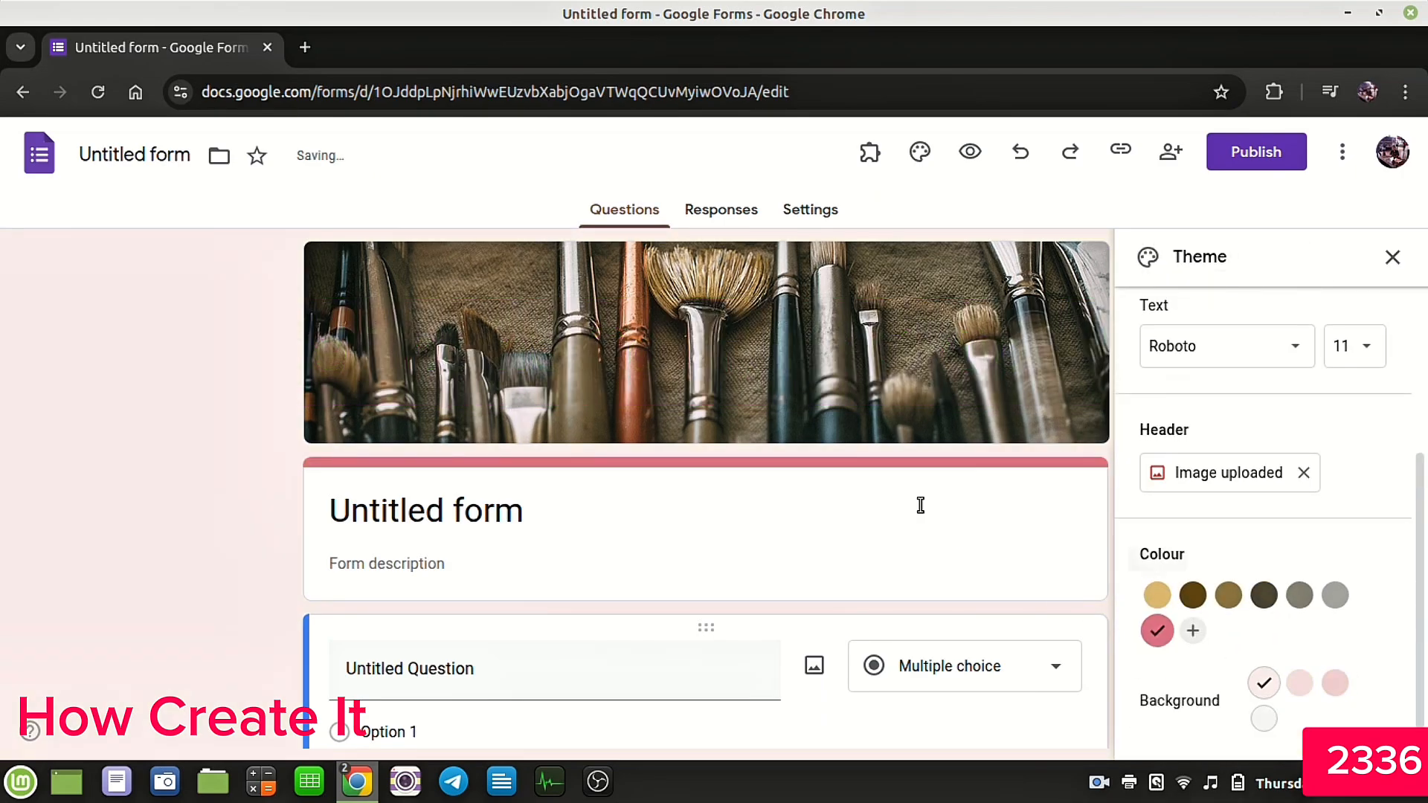
pyautogui.click(1392, 256)
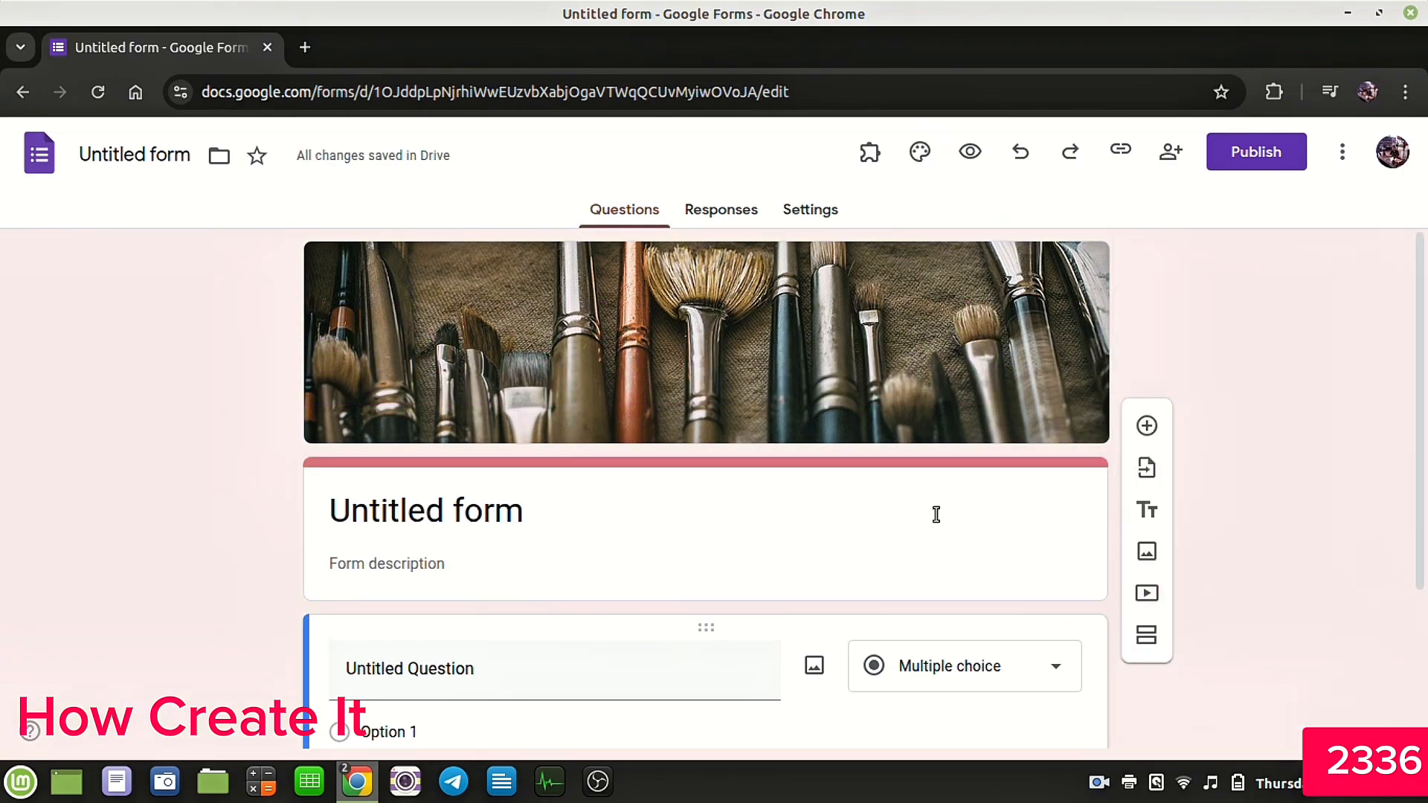
# Step: Replace the form title with Product Order Forms
pyautogui.scroll(-2, 892, 499)
pyautogui.scroll(1, 577, 386)
pyautogui.click(530, 433)
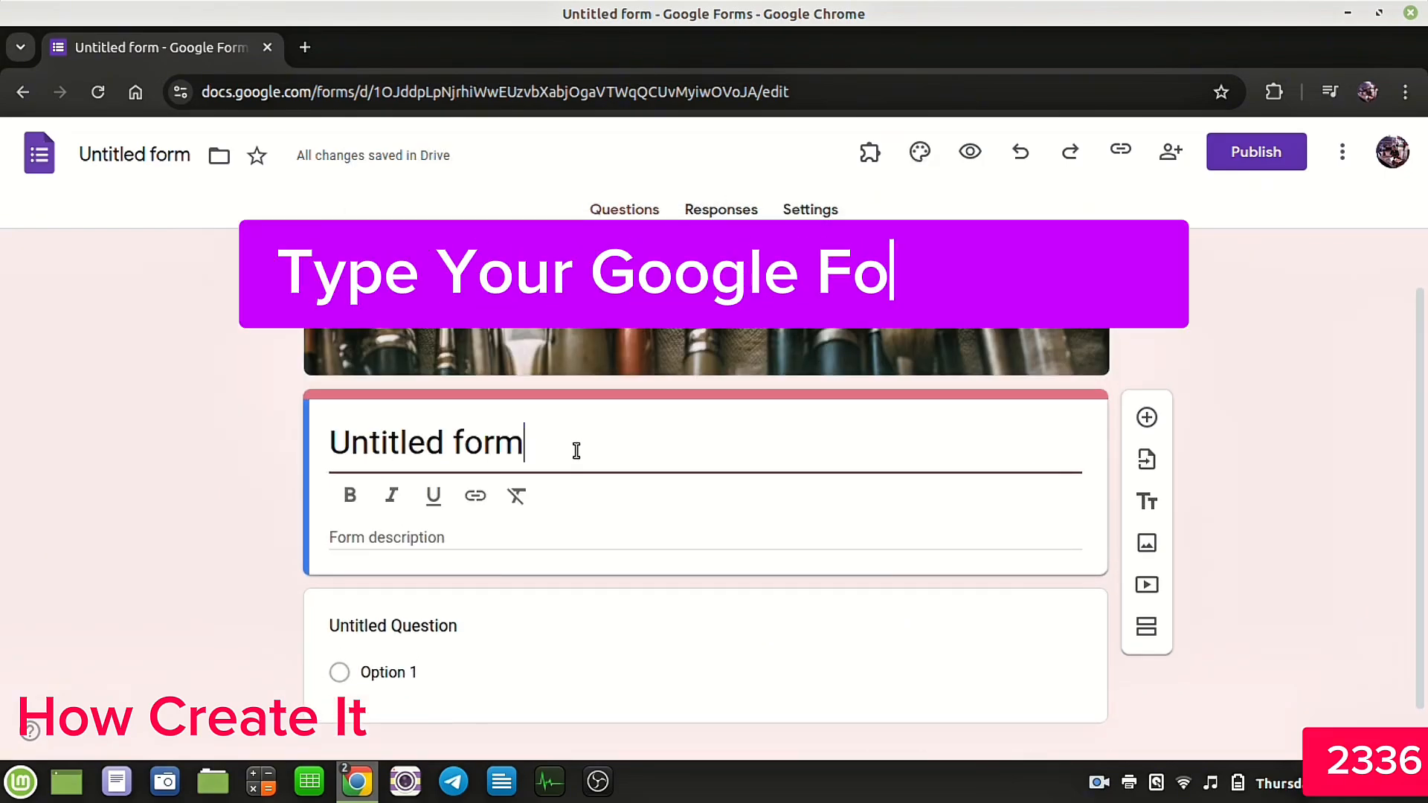
pyautogui.scroll(-1, 565, 438)
pyautogui.moveTo(555, 401); pyautogui.dragTo(330, 403)
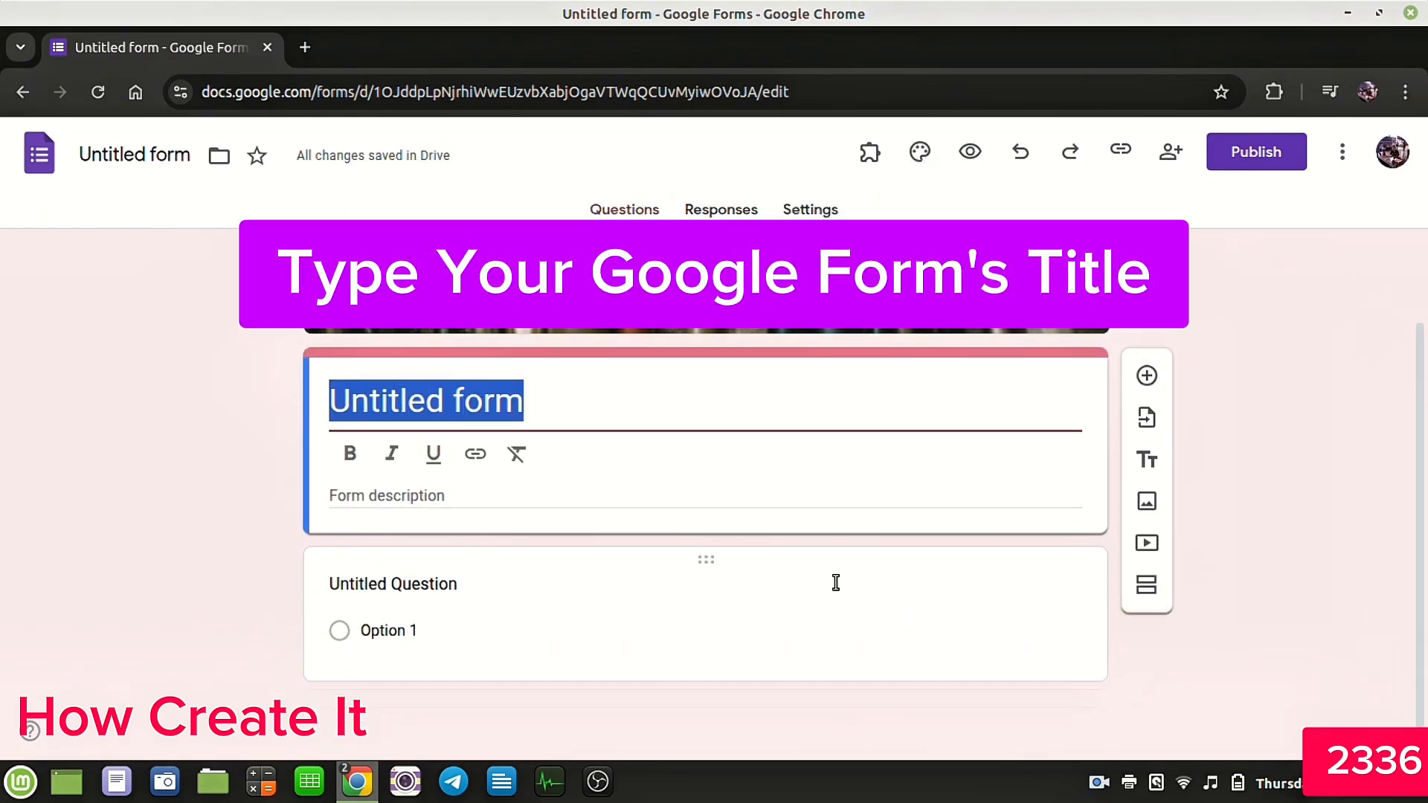
pyautogui.write('Pro')
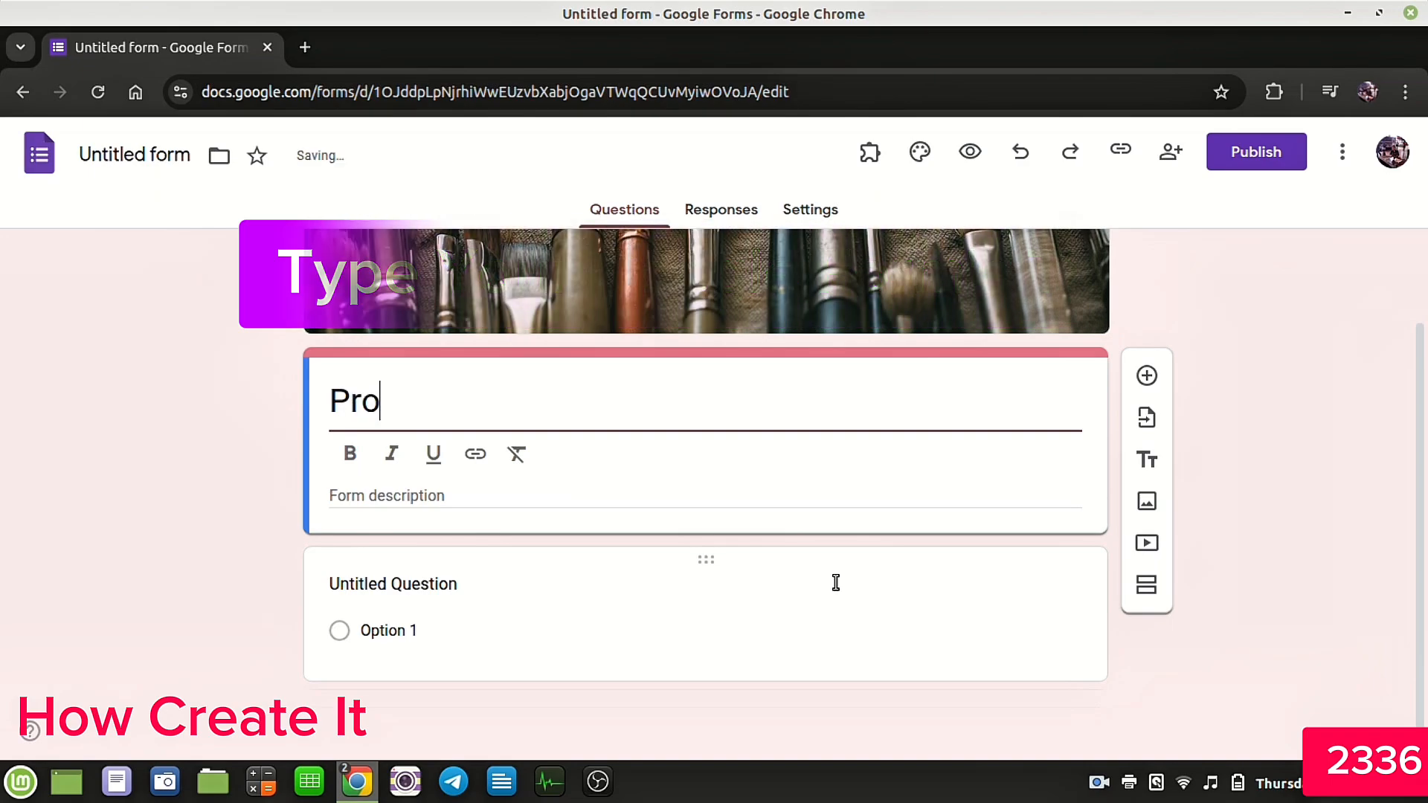
pyautogui.write('duct Order Forms')
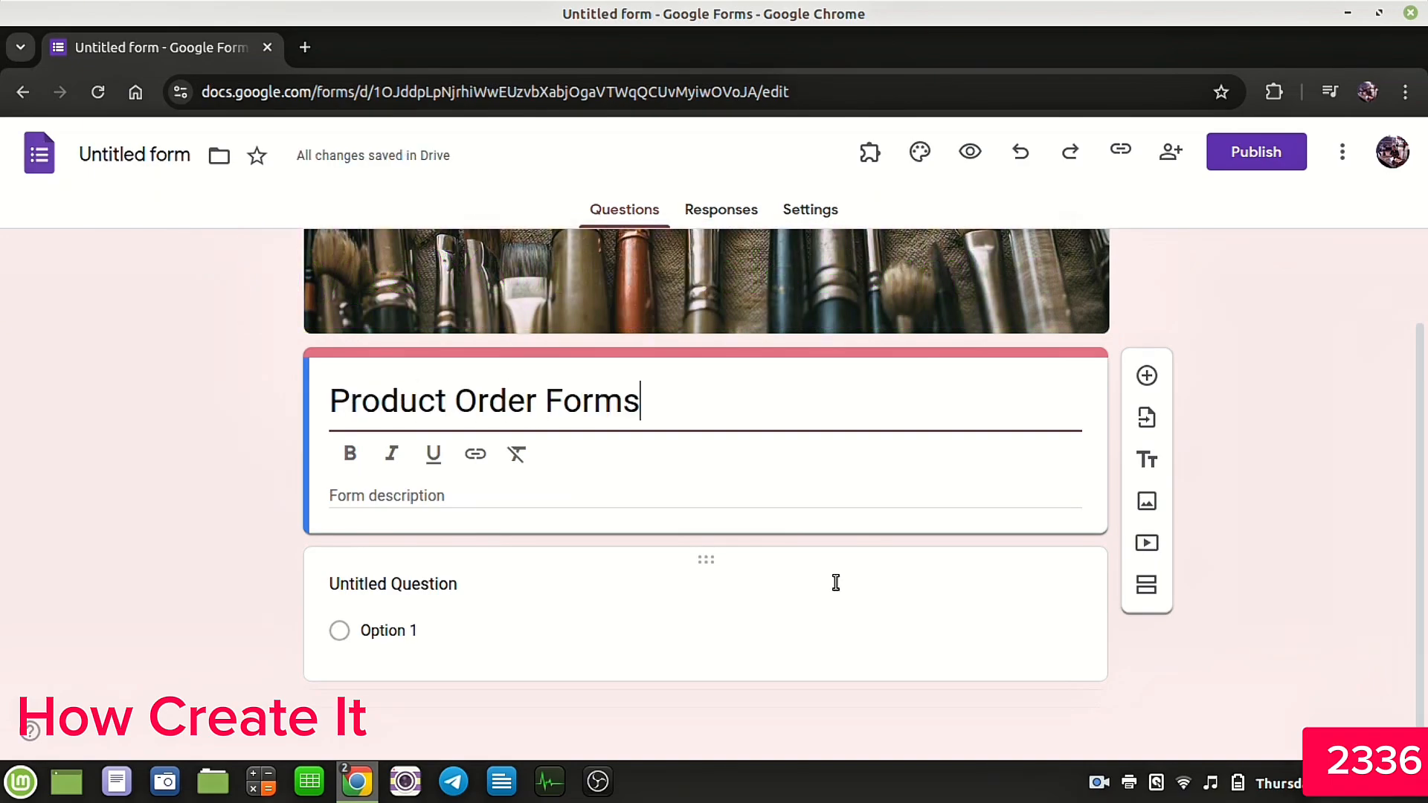
# Step: Make the first question a required short-answer question titled First Name
pyautogui.click(108, 150)
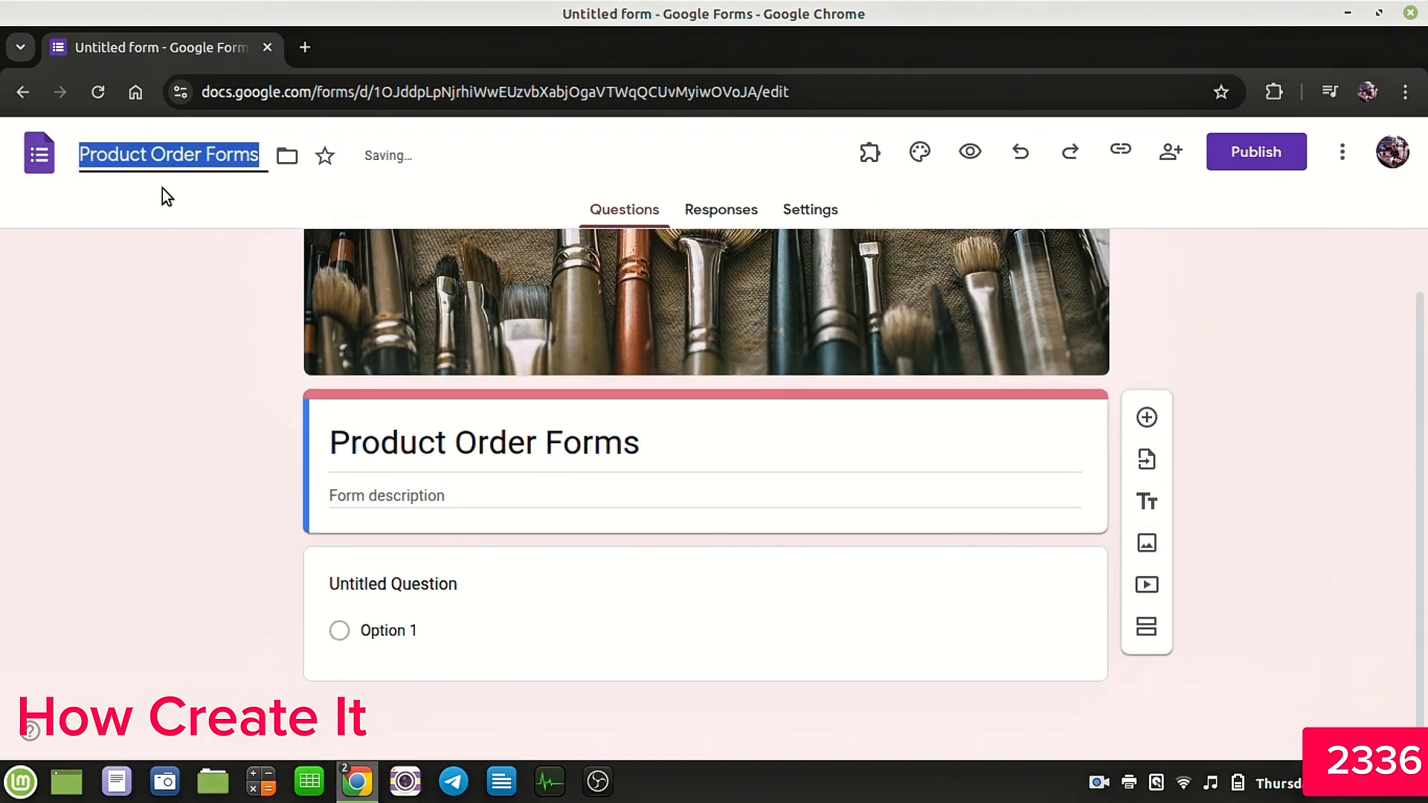
pyautogui.click(337, 599)
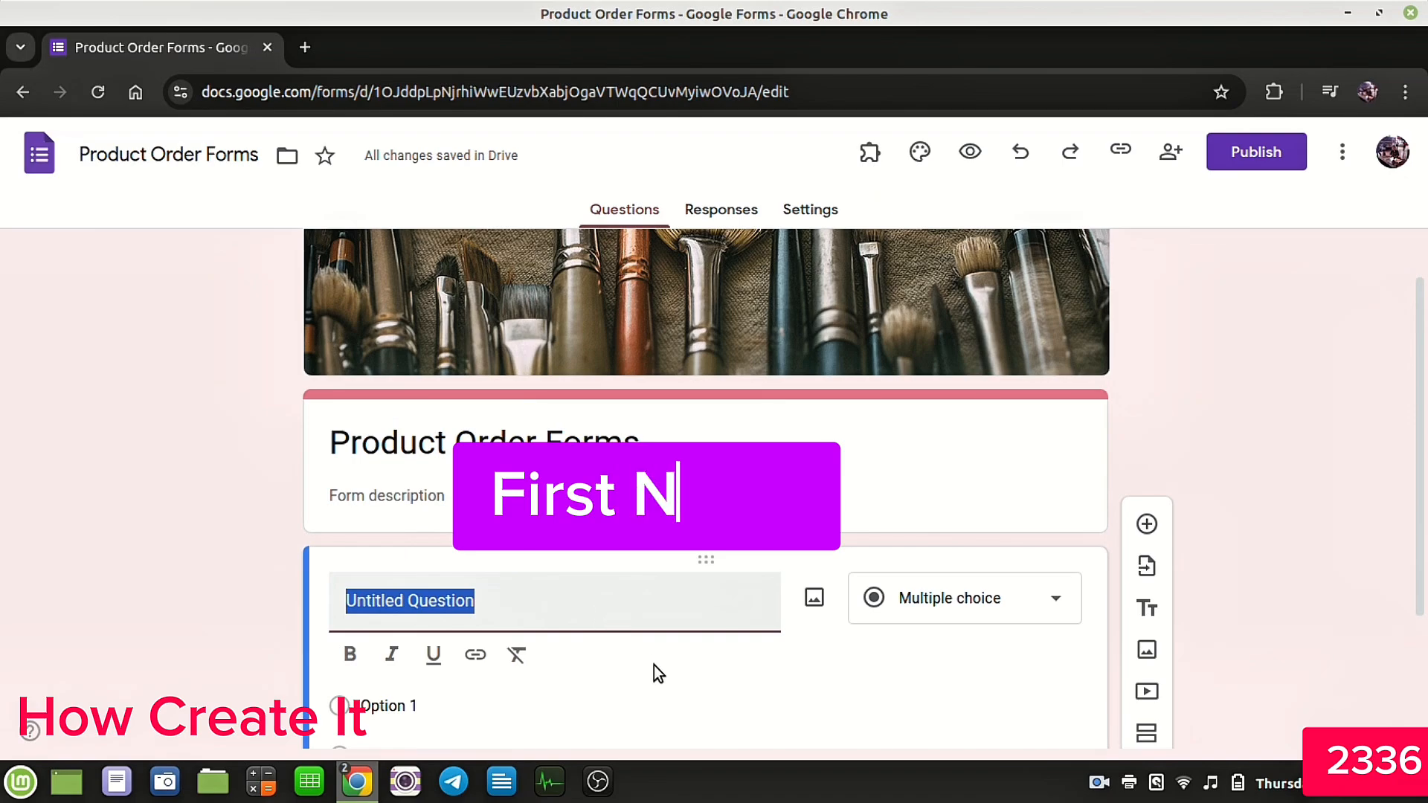
pyautogui.write('Fir')
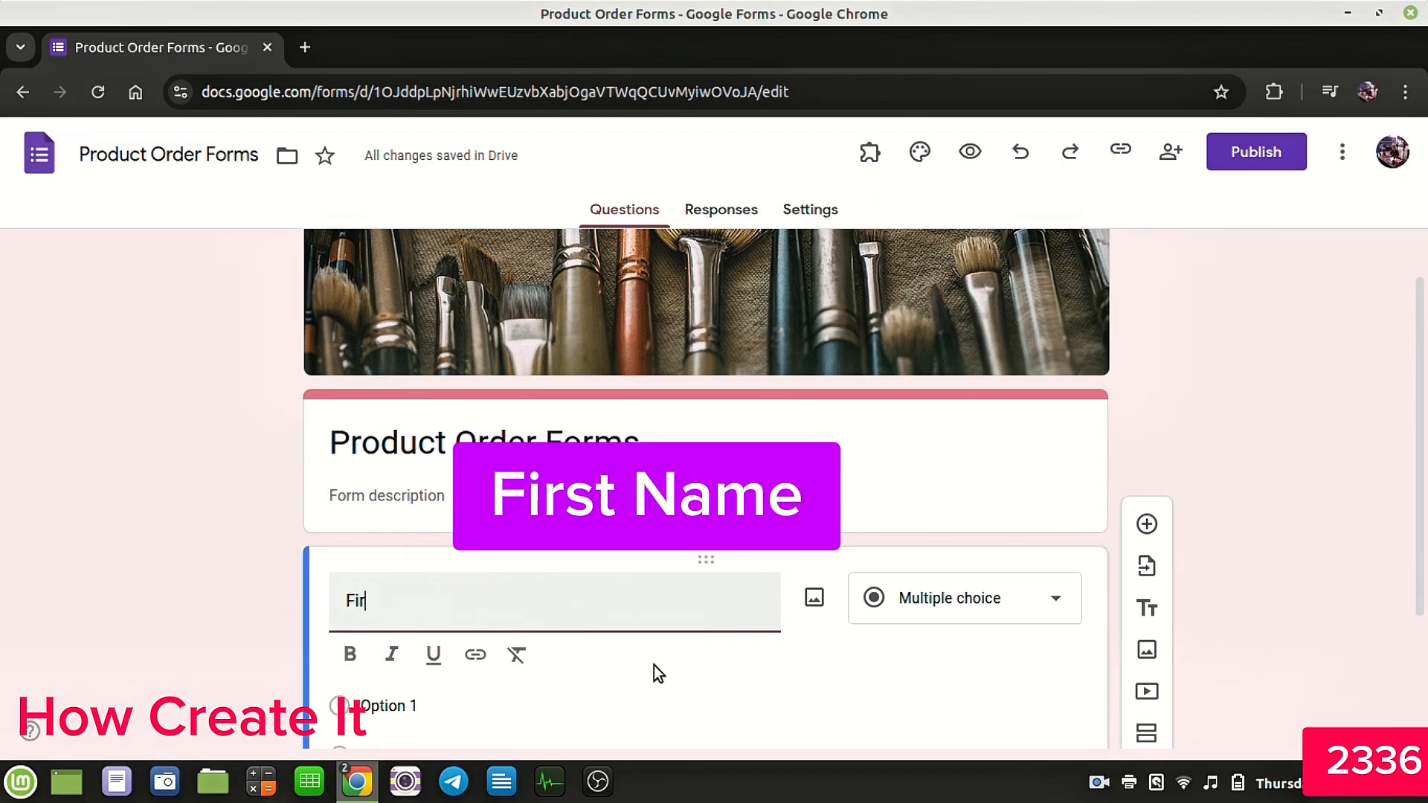
pyautogui.write('st Name')
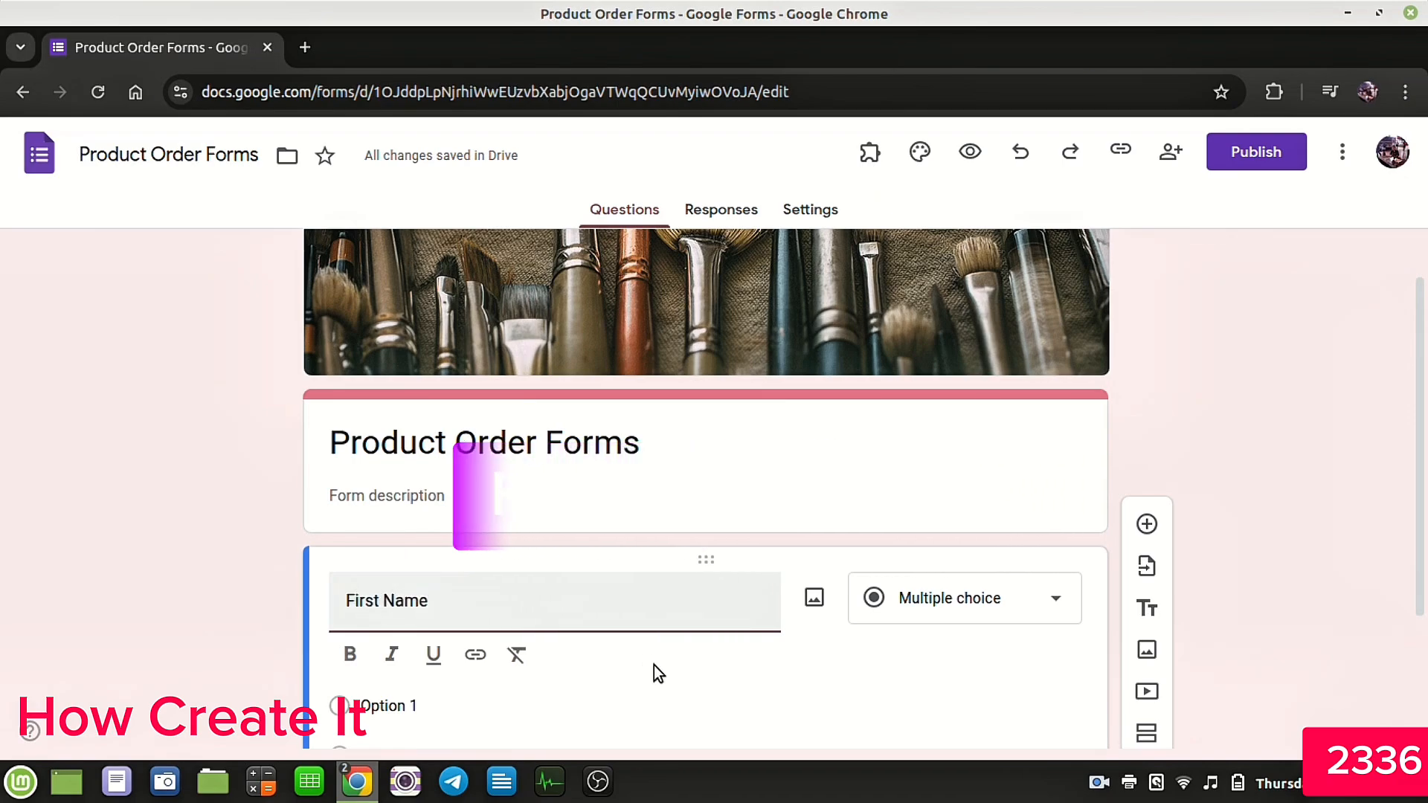
pyautogui.click(928, 608)
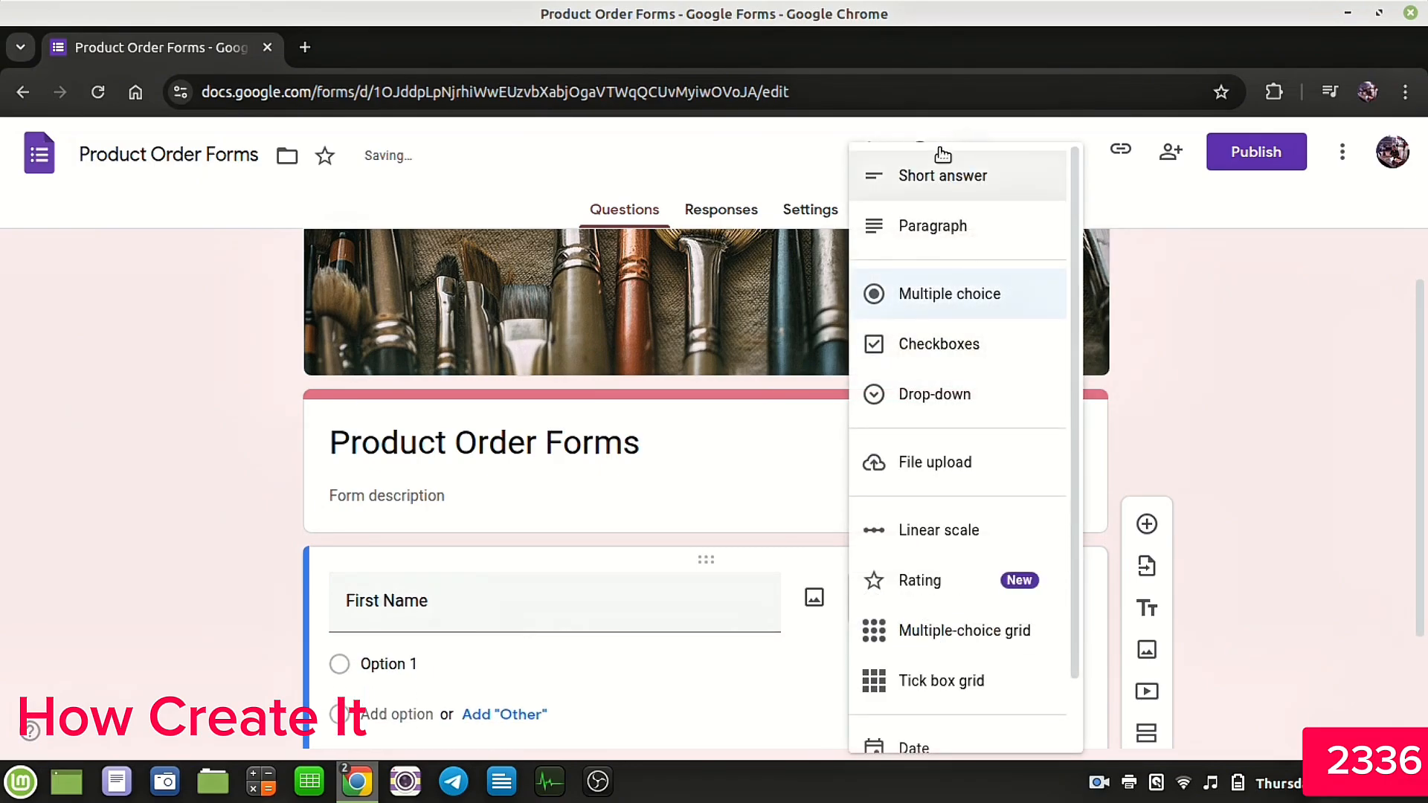
pyautogui.click(938, 181)
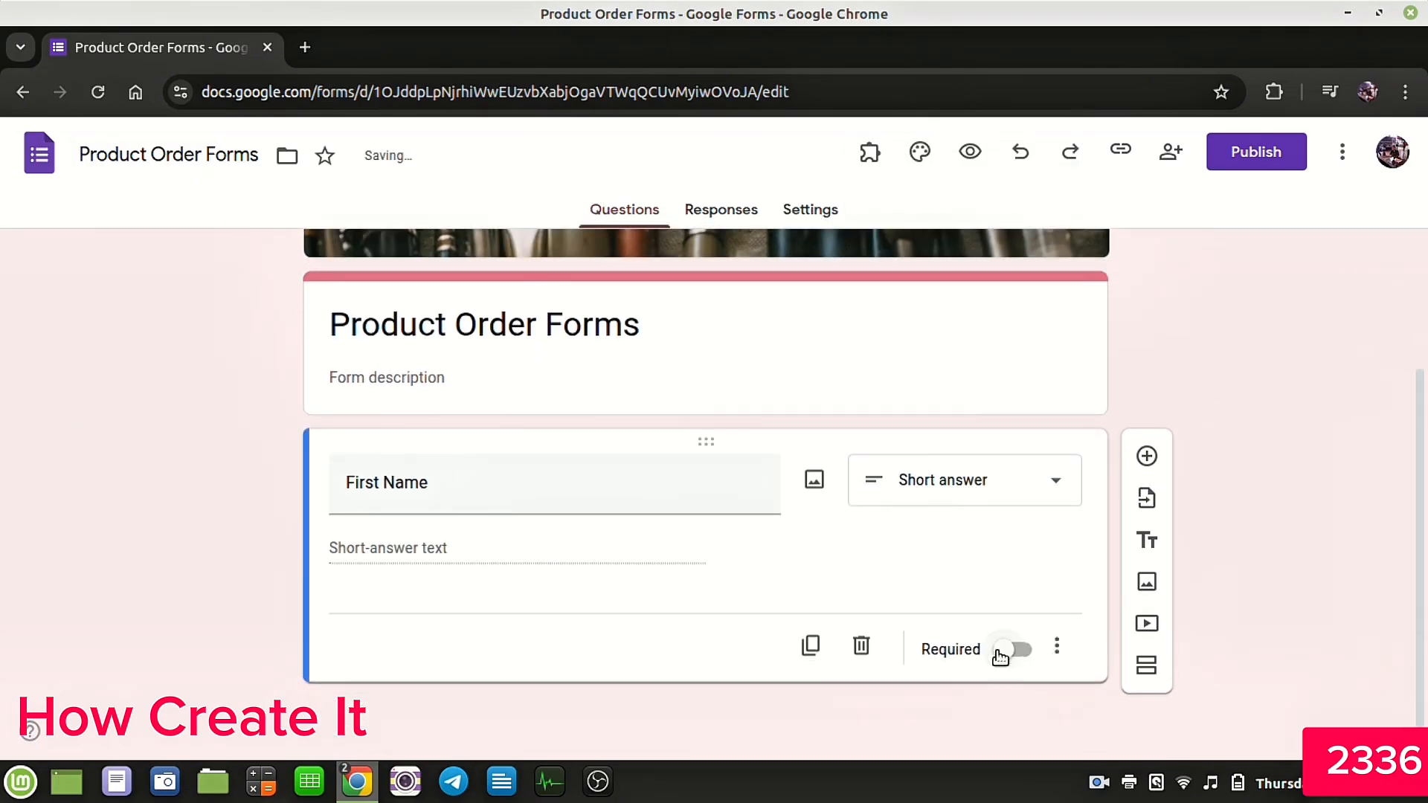
pyautogui.click(1018, 652)
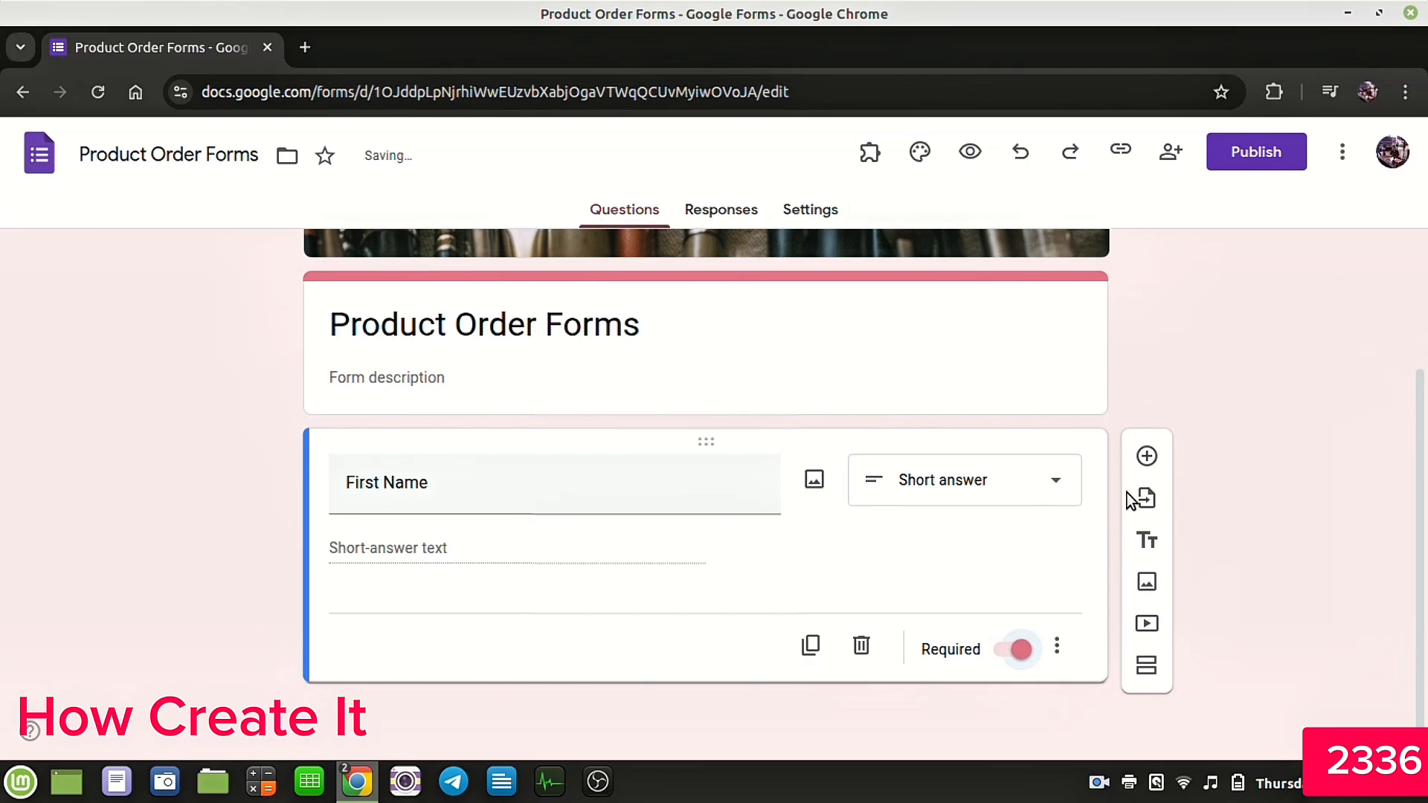
# Step: Add a required short-answer question titled Last Name
pyautogui.click(1147, 456)
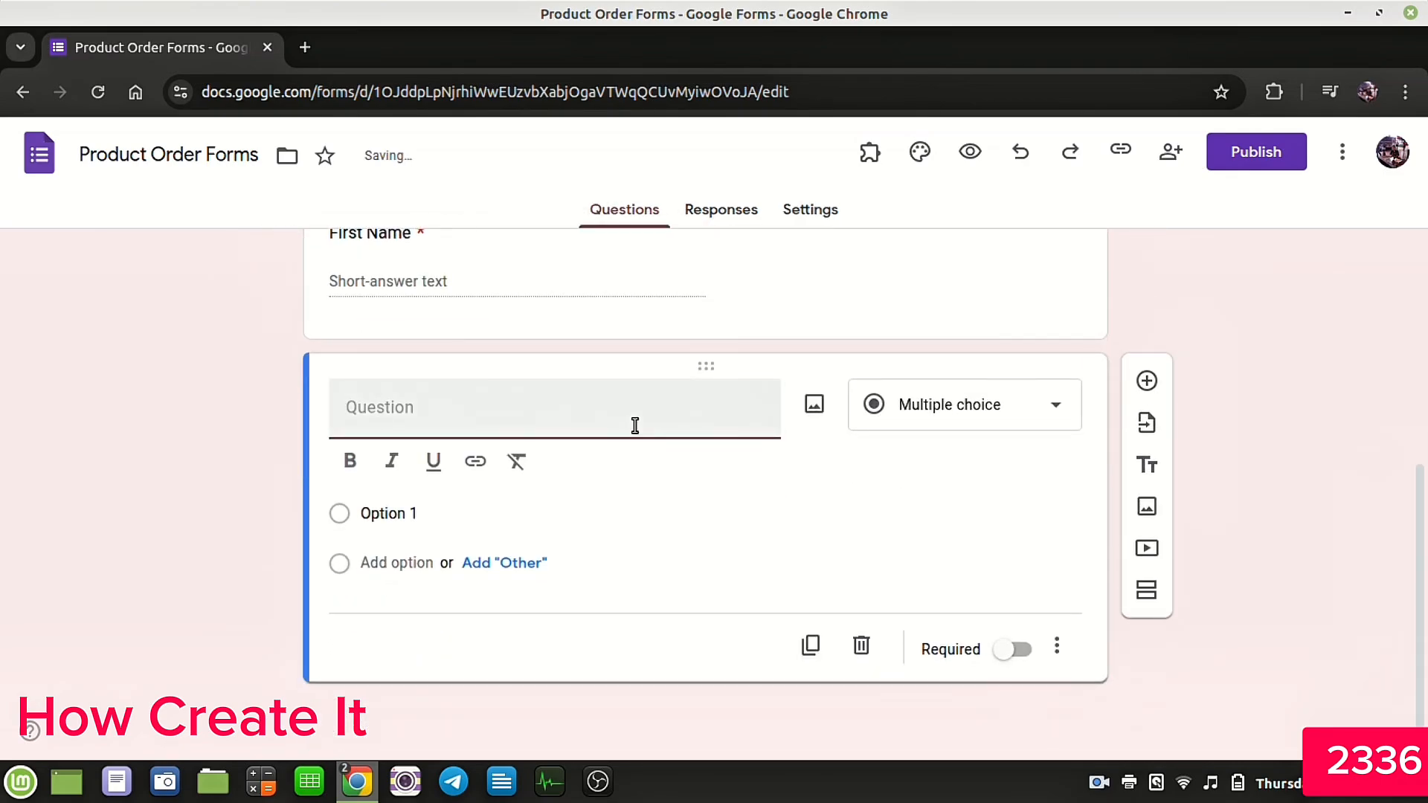
pyautogui.write('Las')
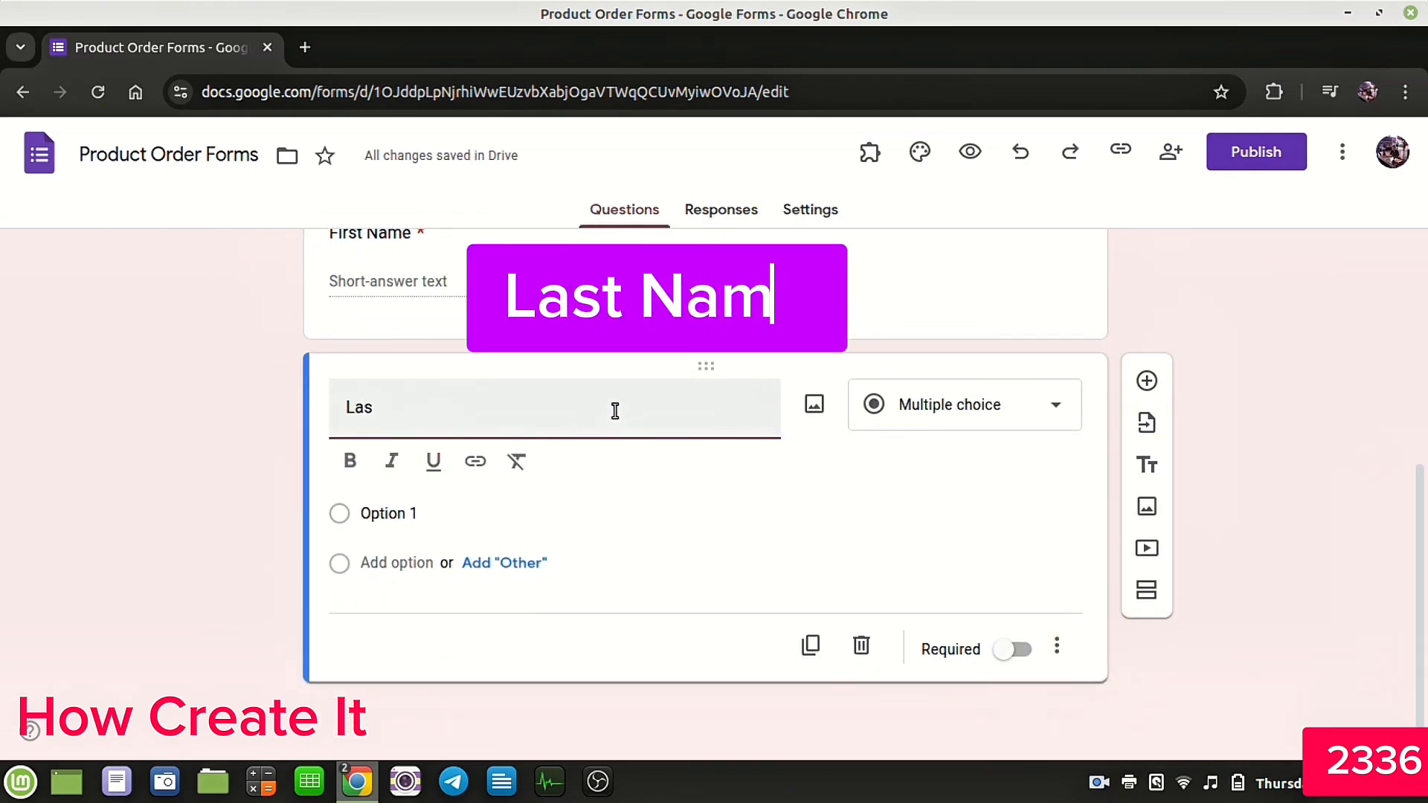
pyautogui.write('t Name')
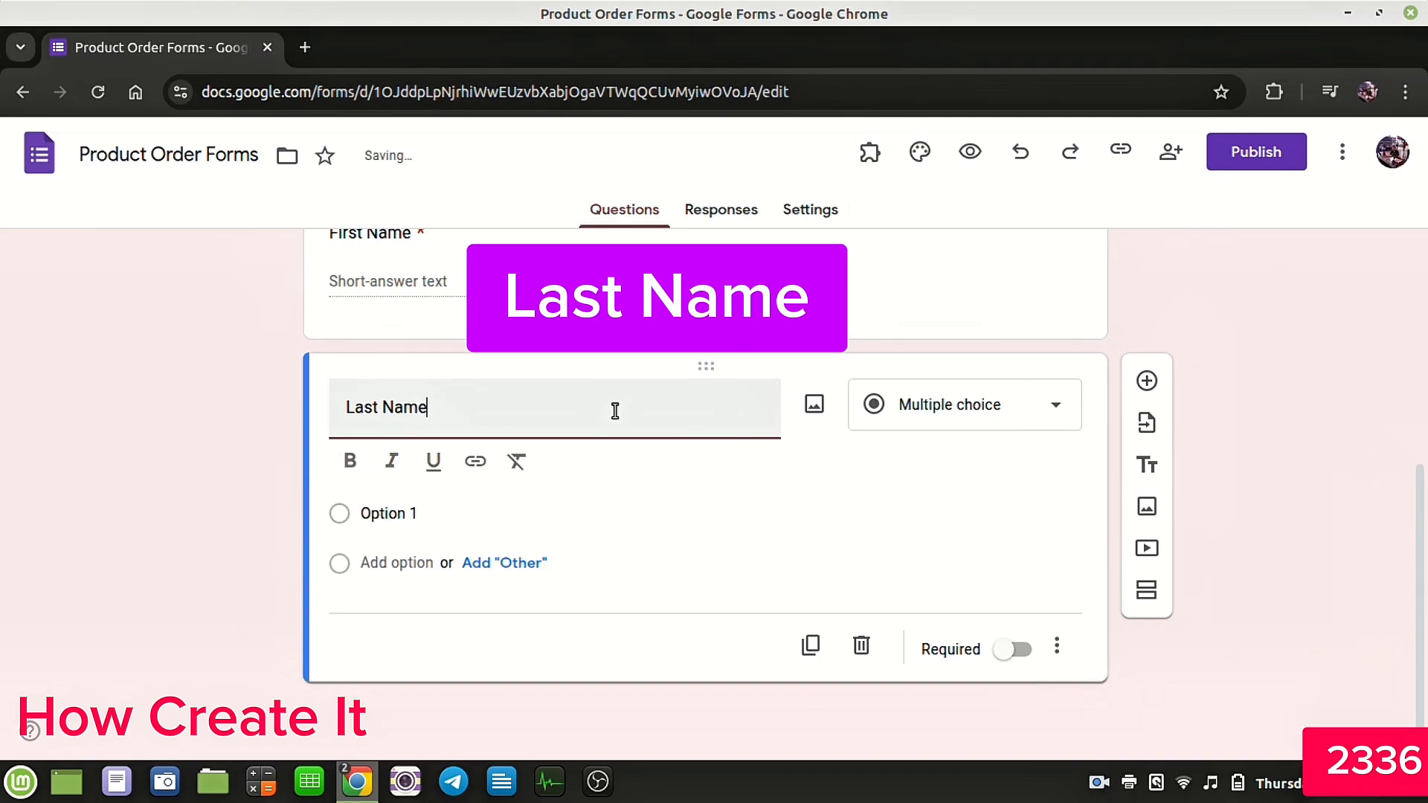
pyautogui.click(912, 472)
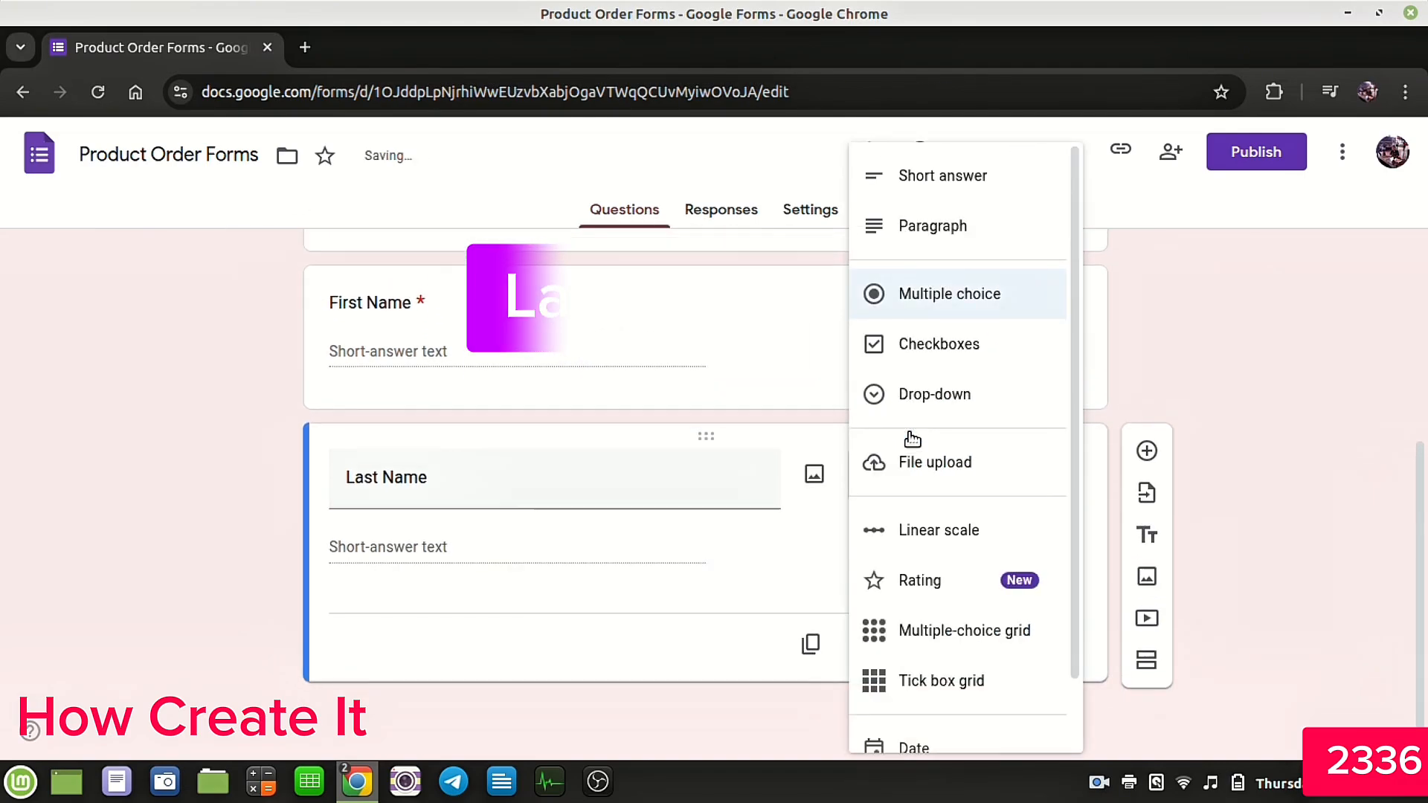
pyautogui.click(939, 187)
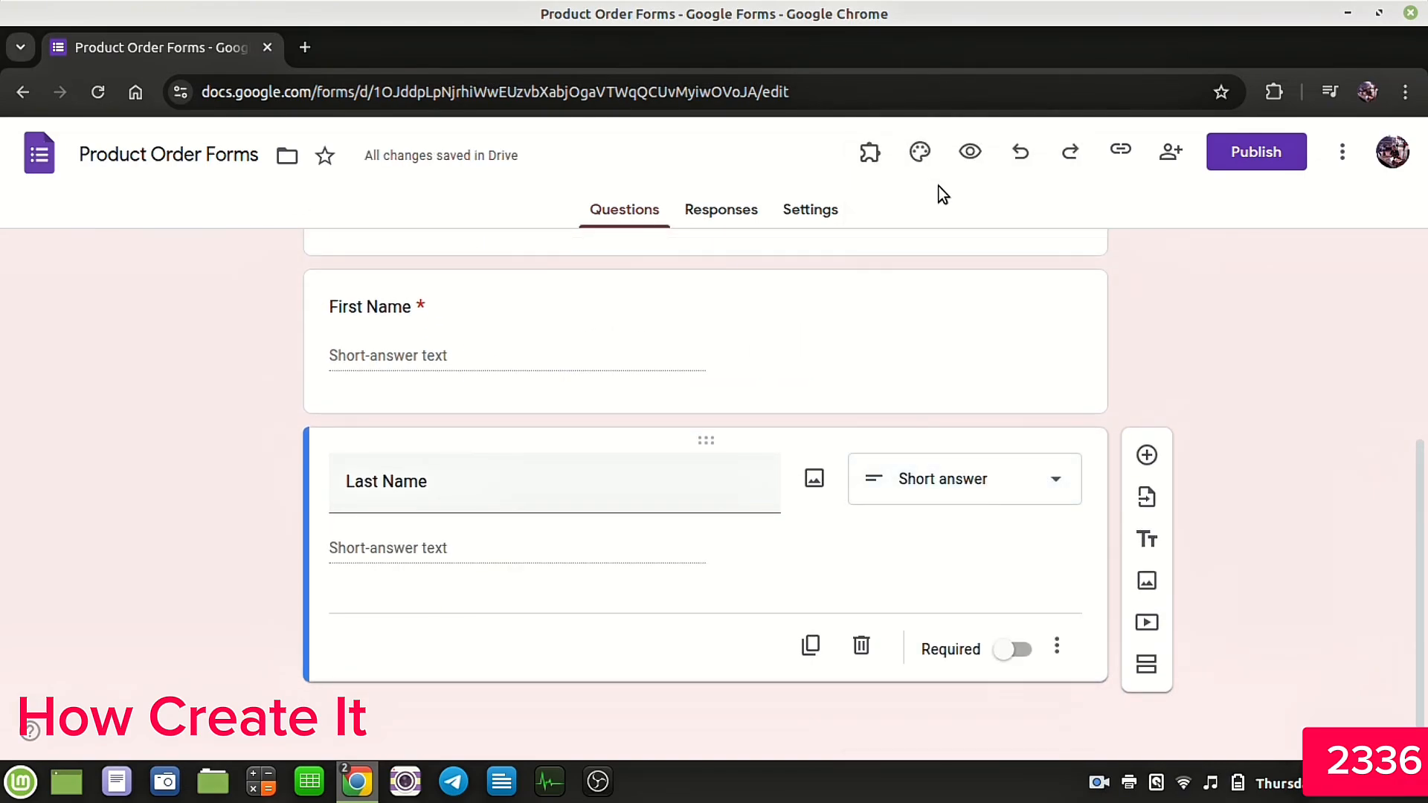
pyautogui.click(1018, 652)
# Step: Add a required short-answer question titled Email Address
pyautogui.click(1147, 455)
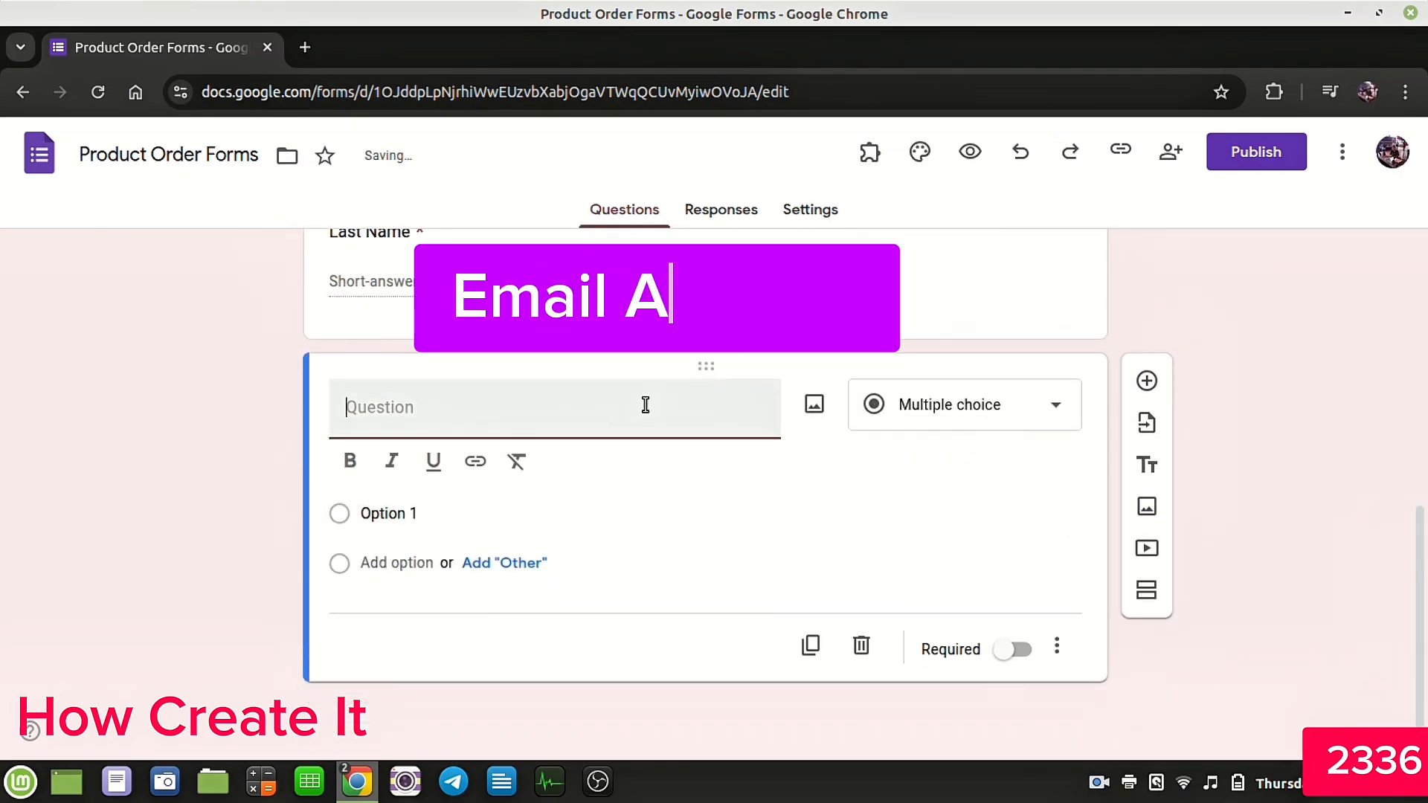
pyautogui.write('Email')
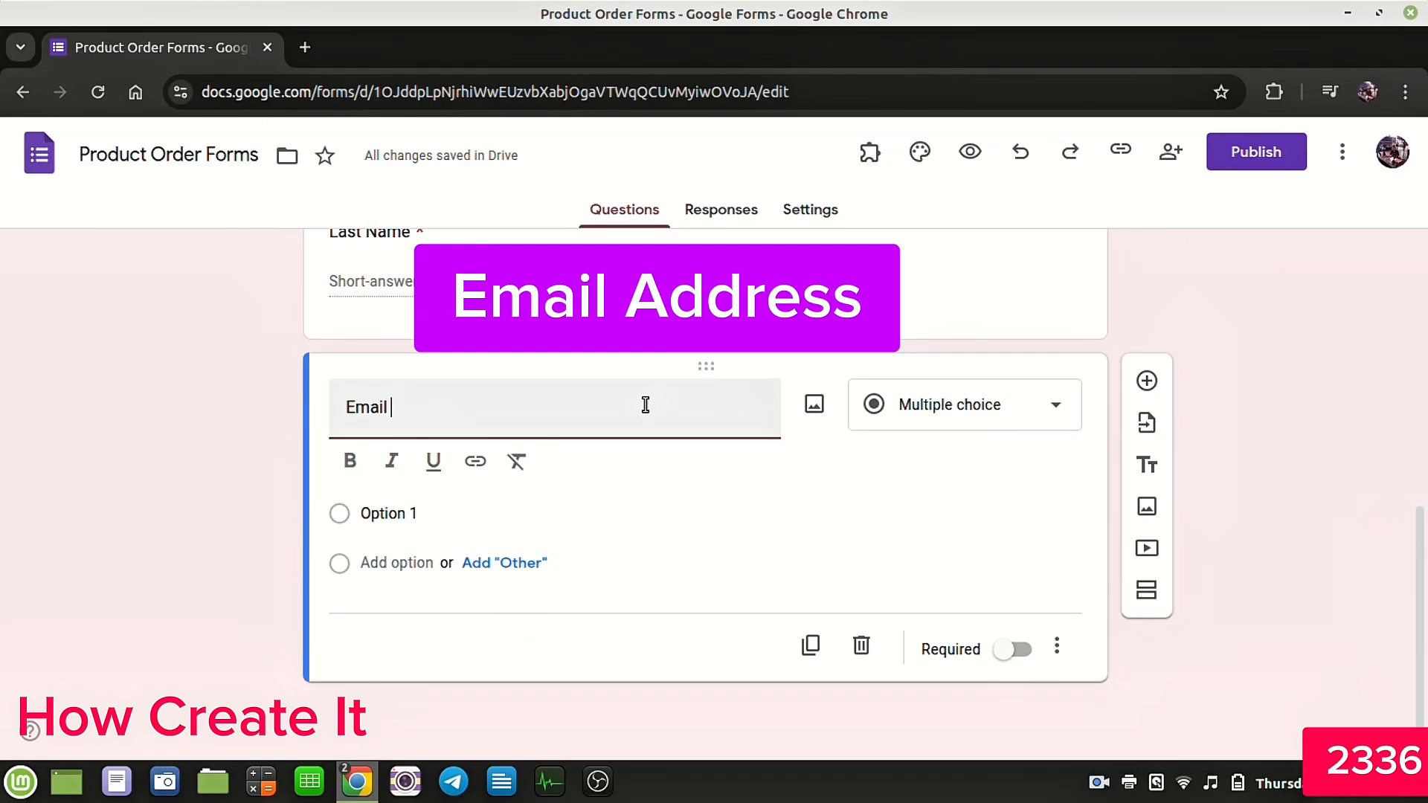
pyautogui.write(' Address')
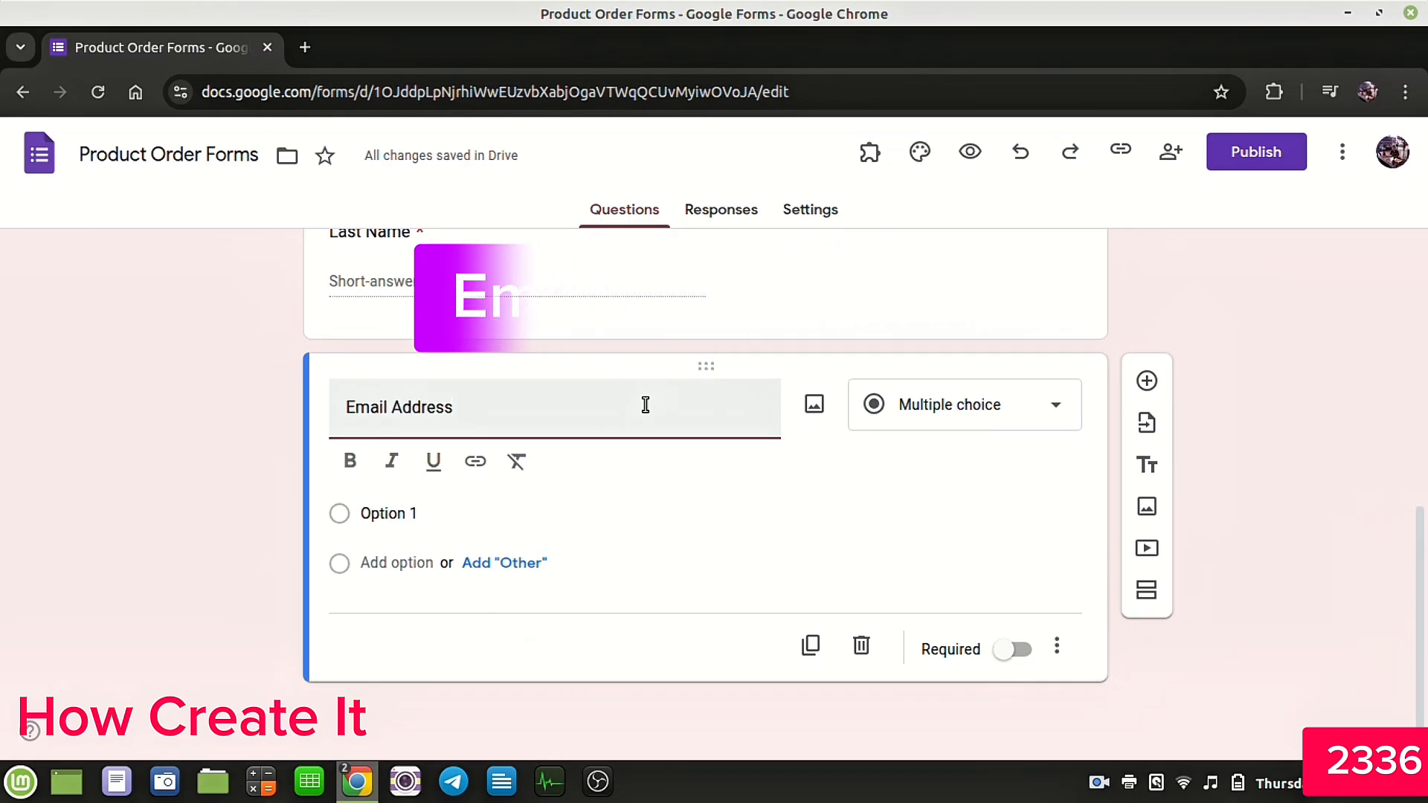
pyautogui.click(960, 444)
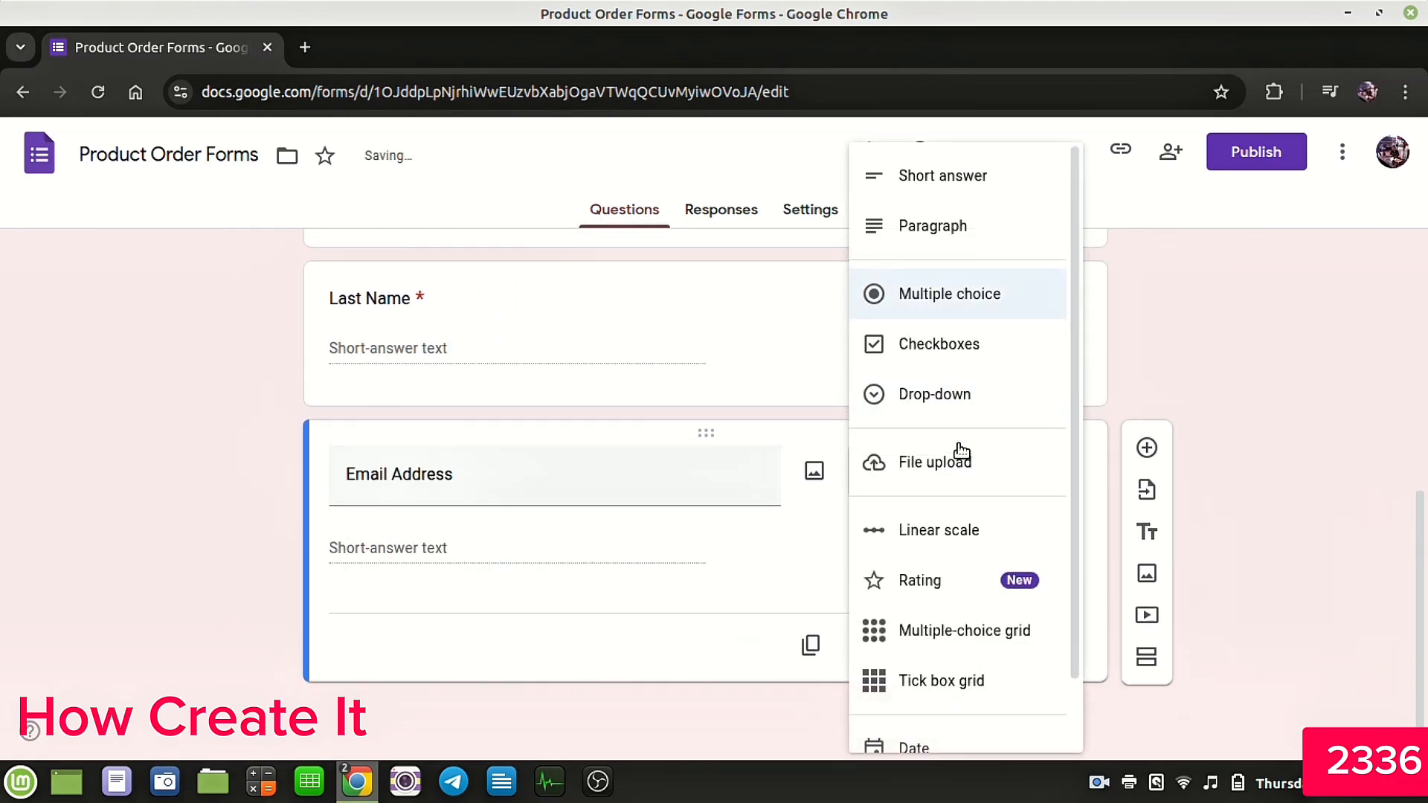
pyautogui.click(948, 183)
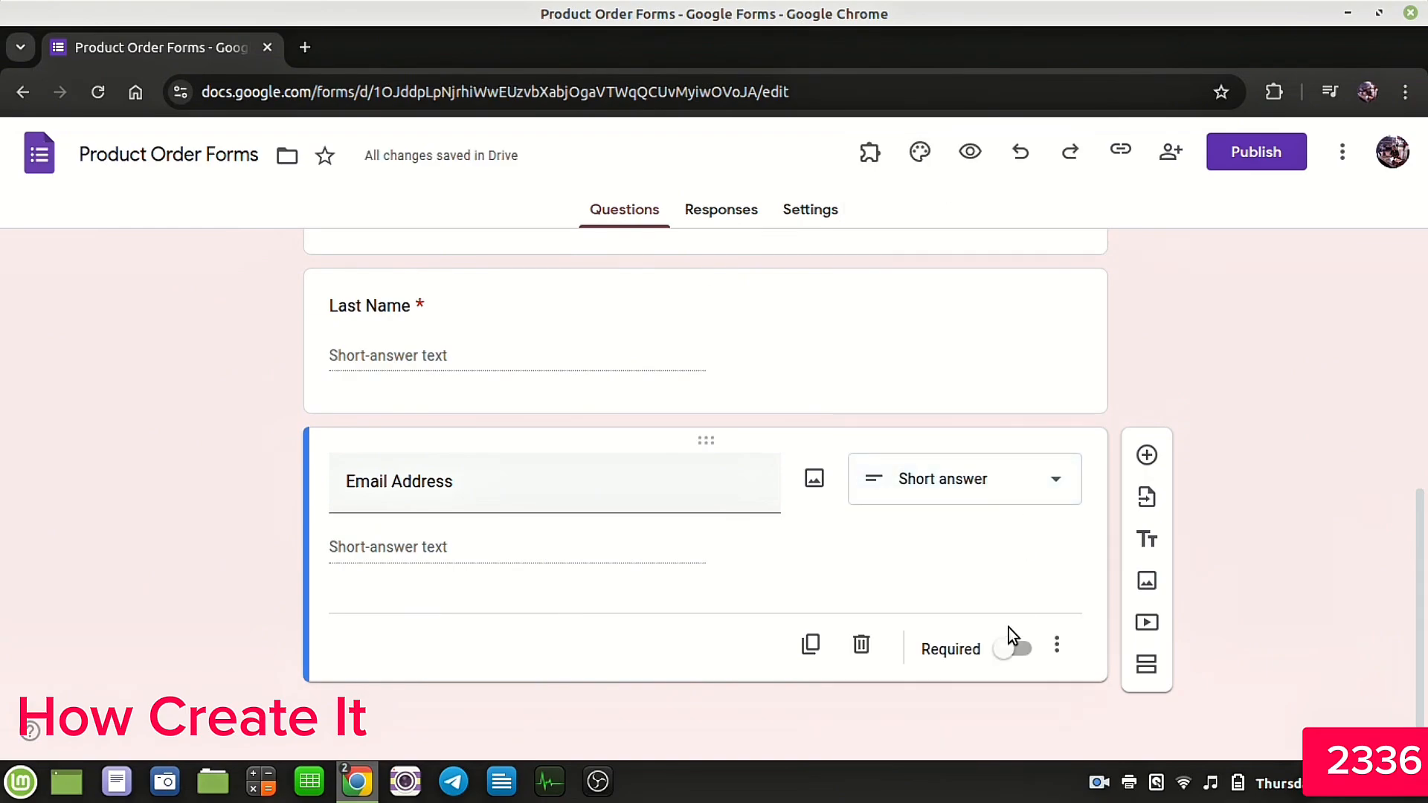
pyautogui.click(1018, 652)
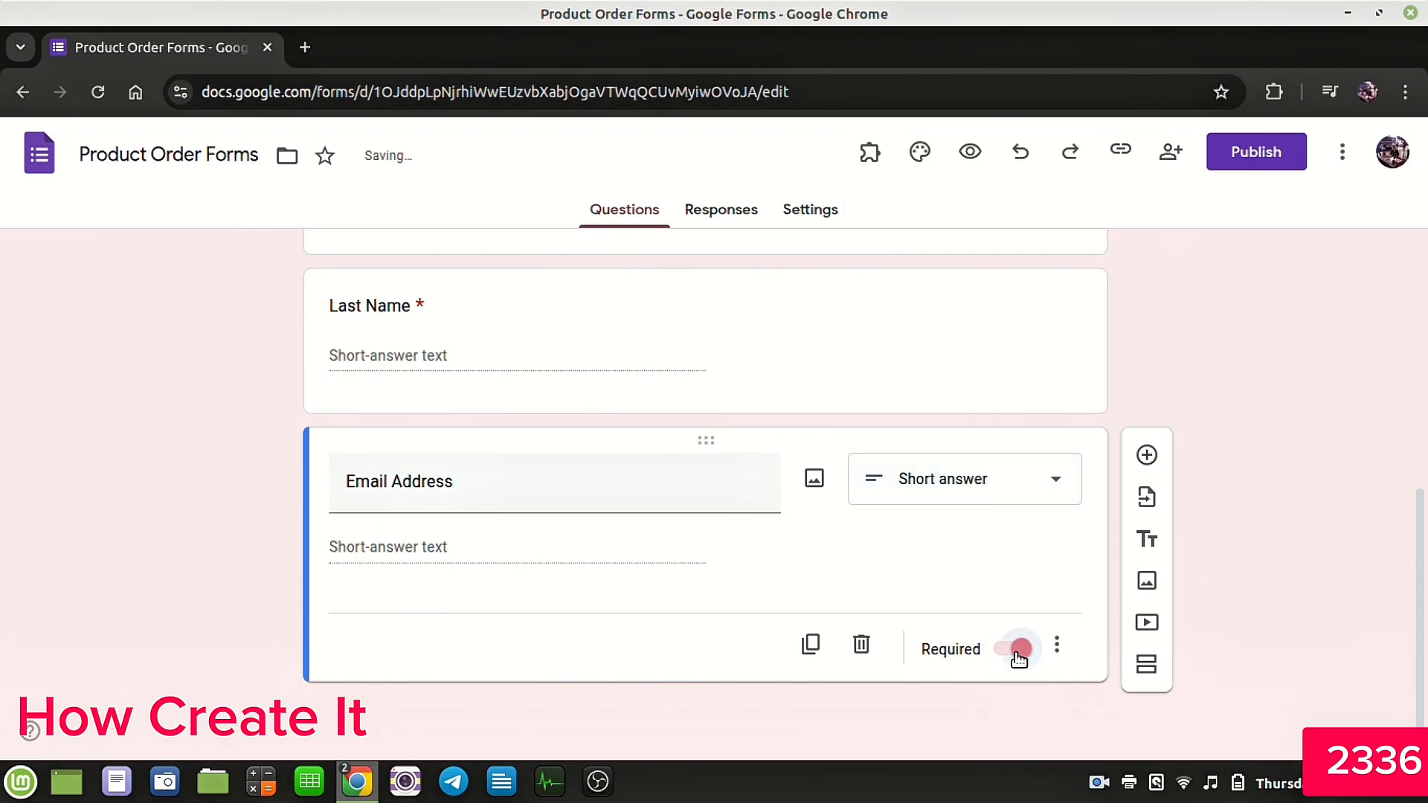
# Step: Add a required short-answer question titled Phone Number
pyautogui.click(1147, 456)
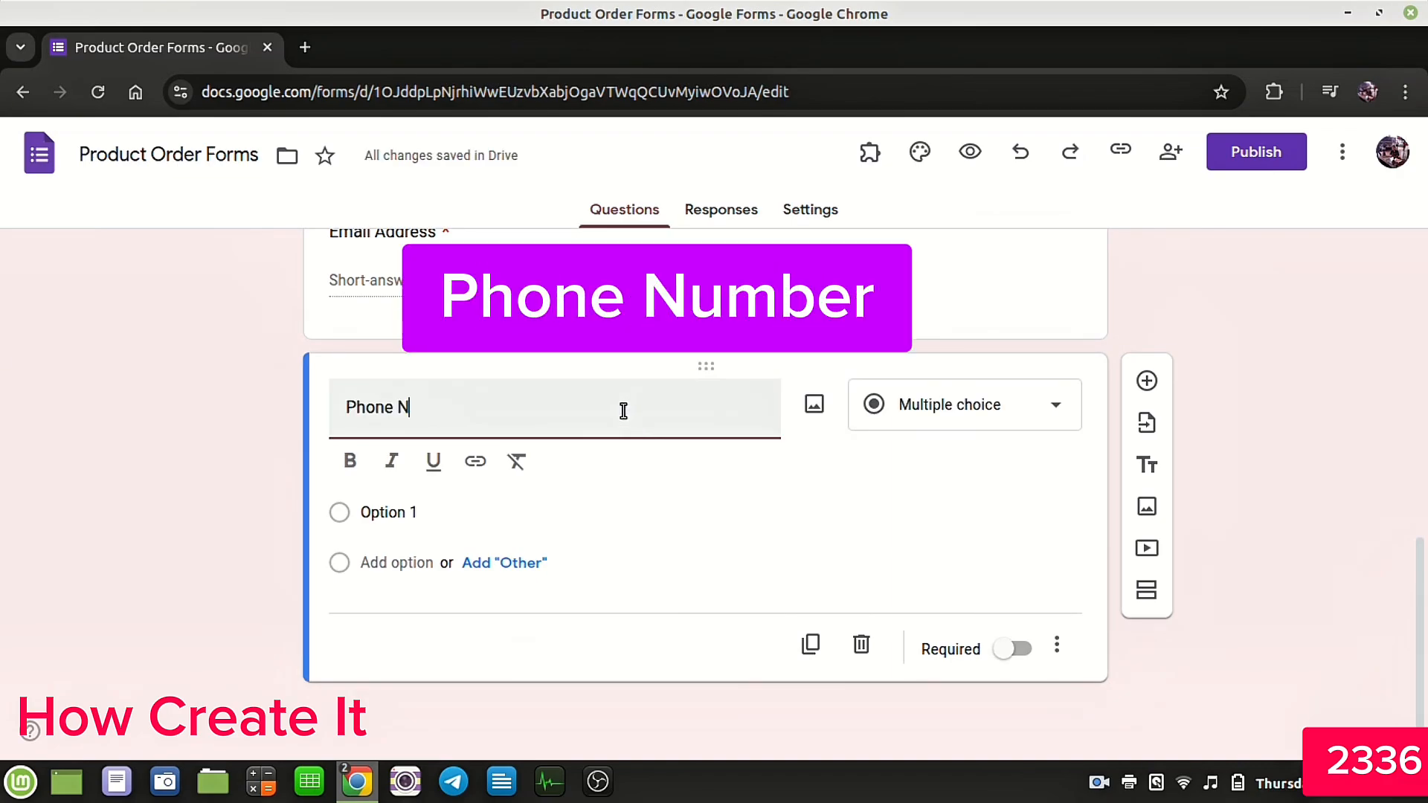
pyautogui.write('Phone Number')
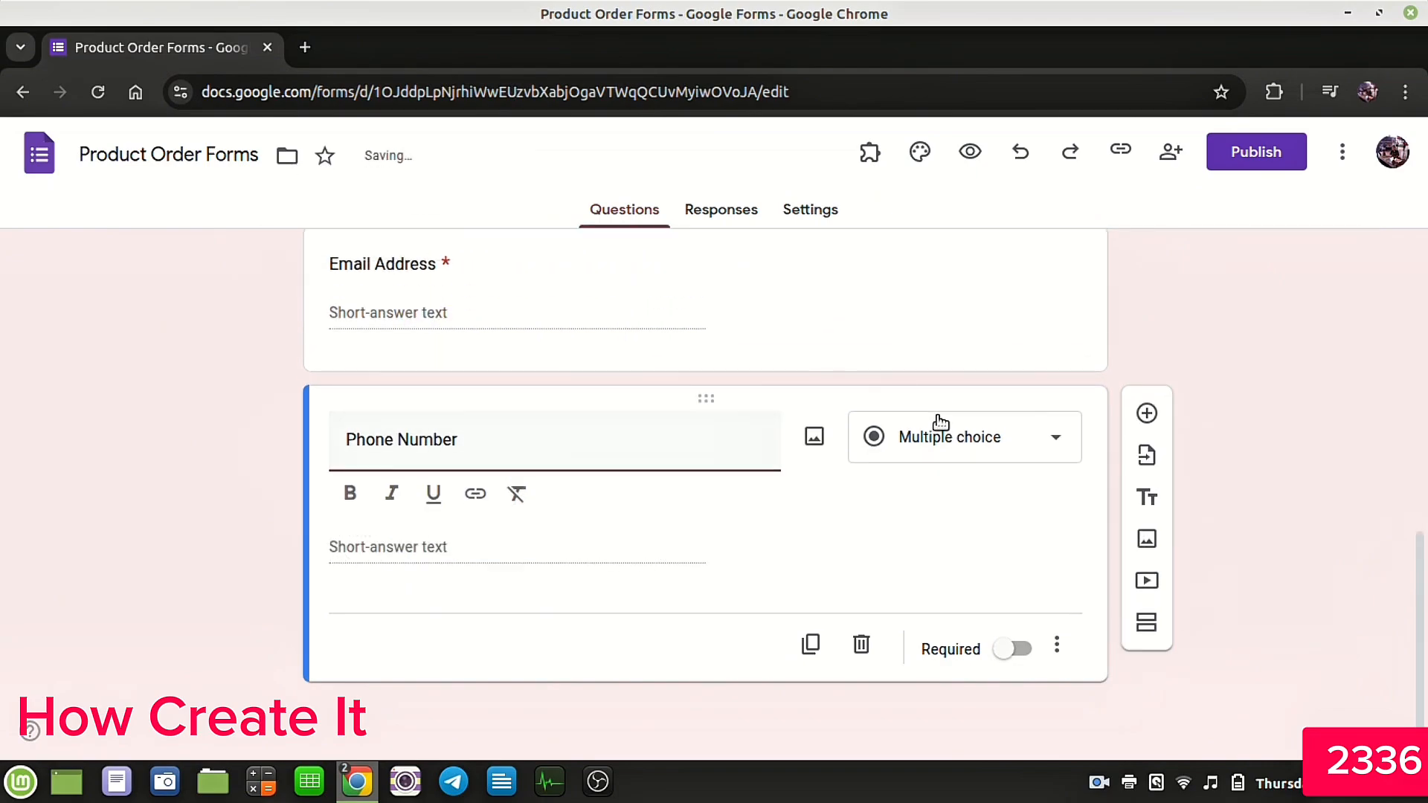
pyautogui.click(942, 444)
pyautogui.click(871, 179)
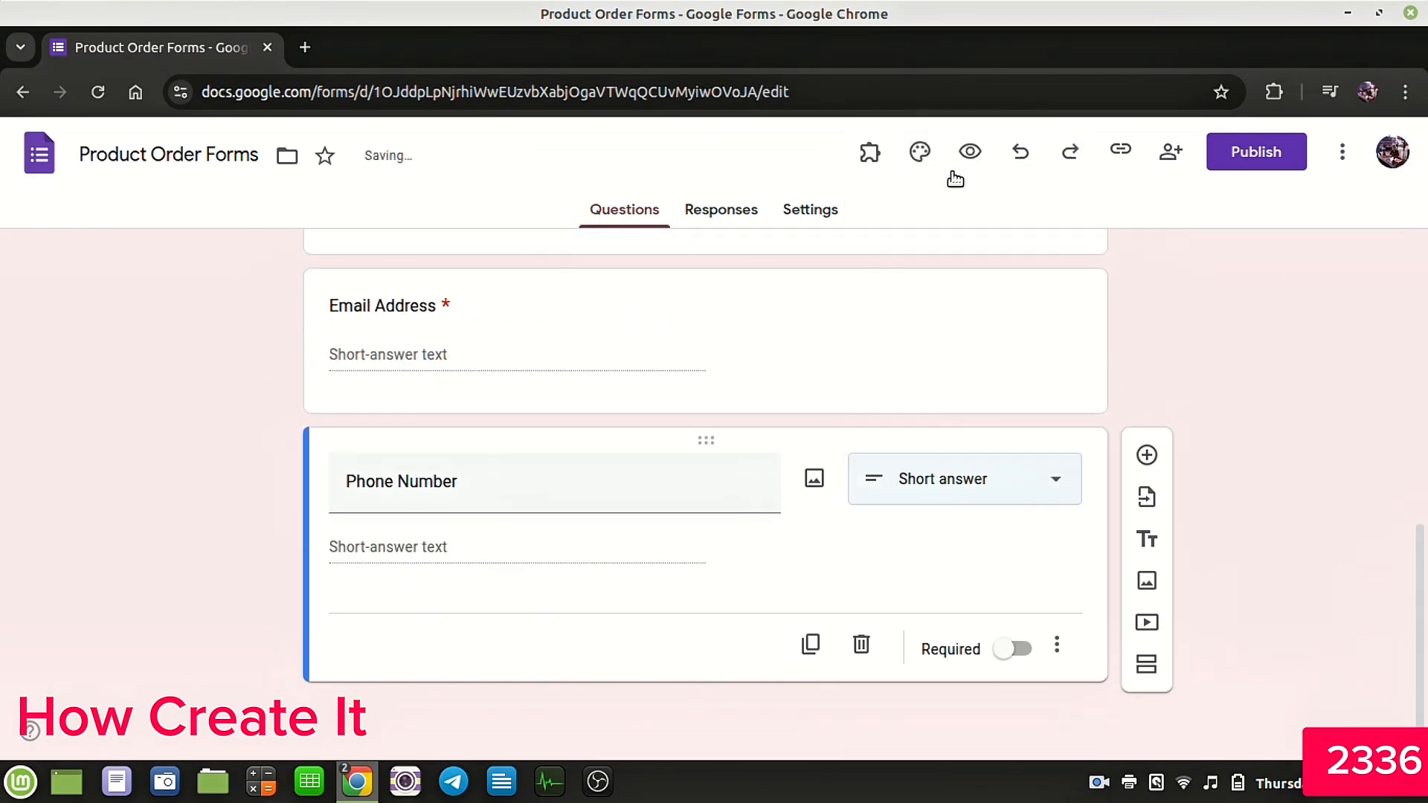
pyautogui.click(1016, 650)
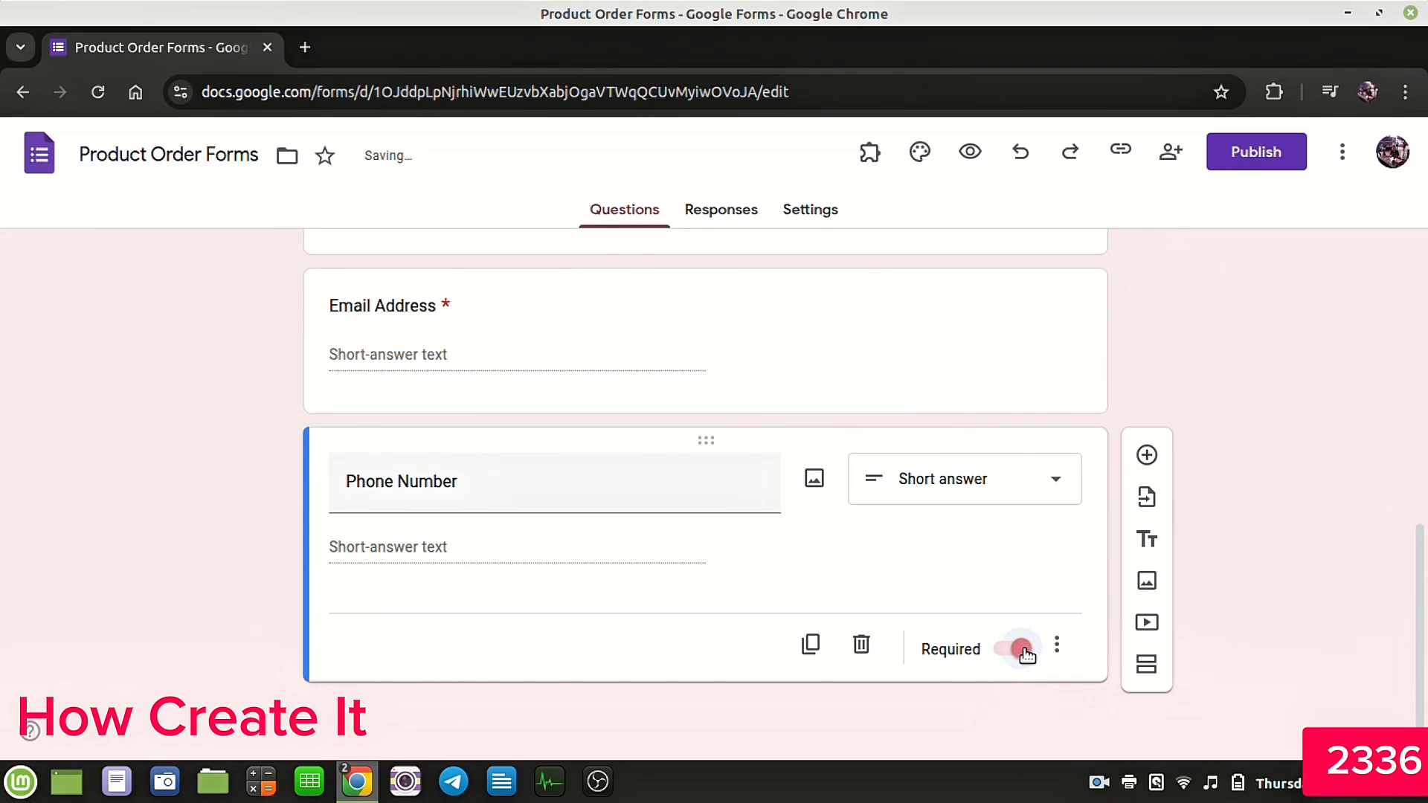
# Step: Add a required paragraph question titled Full Shipping Address
pyautogui.click(1146, 456)
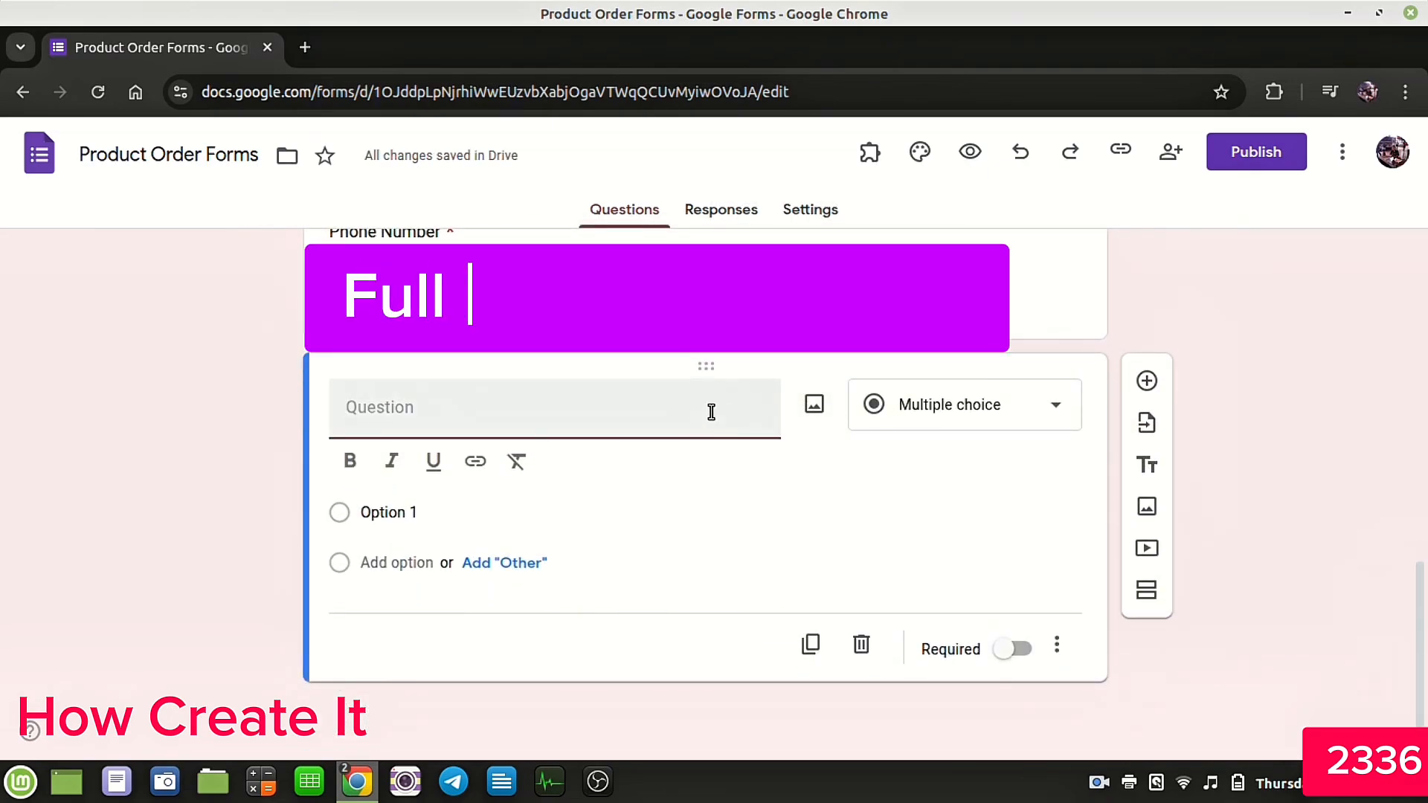
pyautogui.write('F')
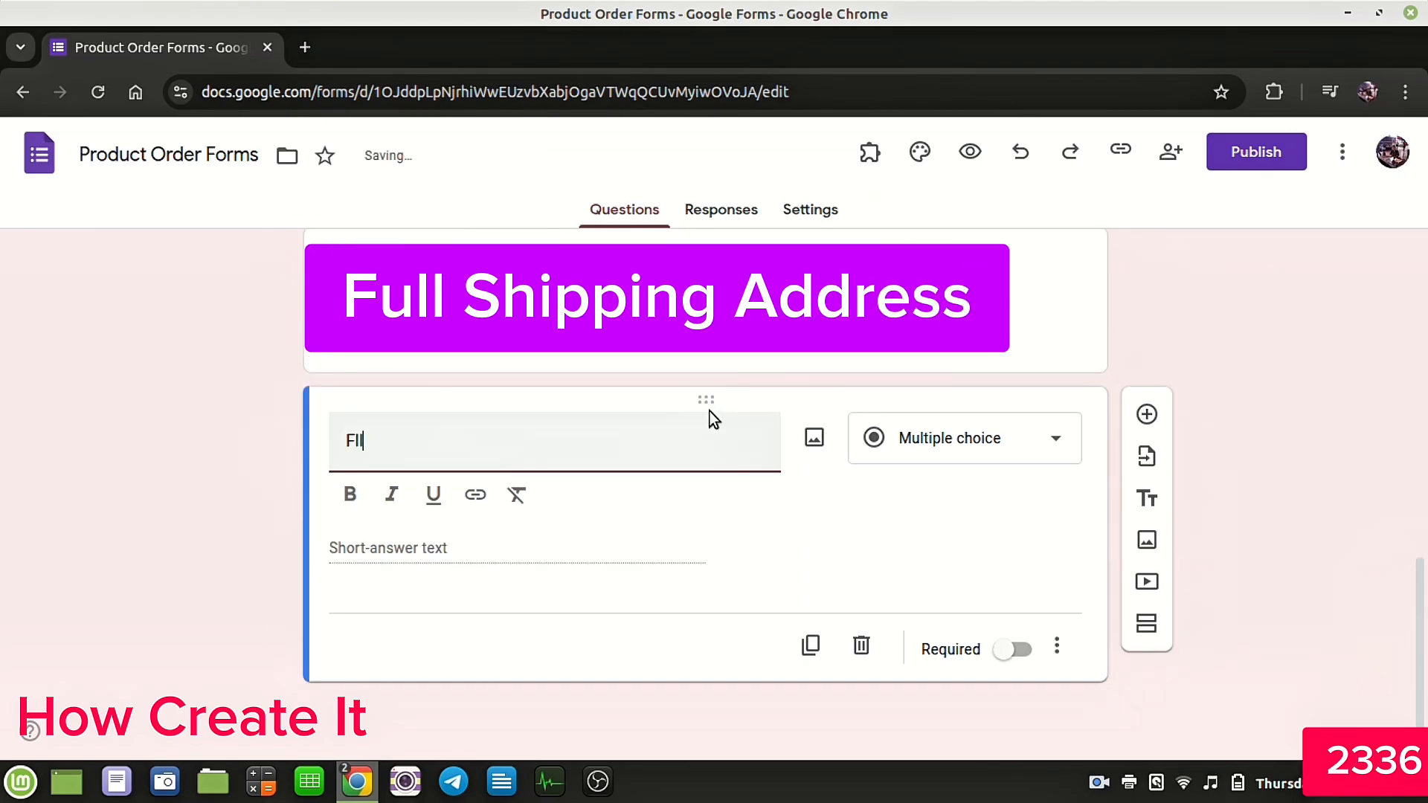
pyautogui.write('ull Shippin')
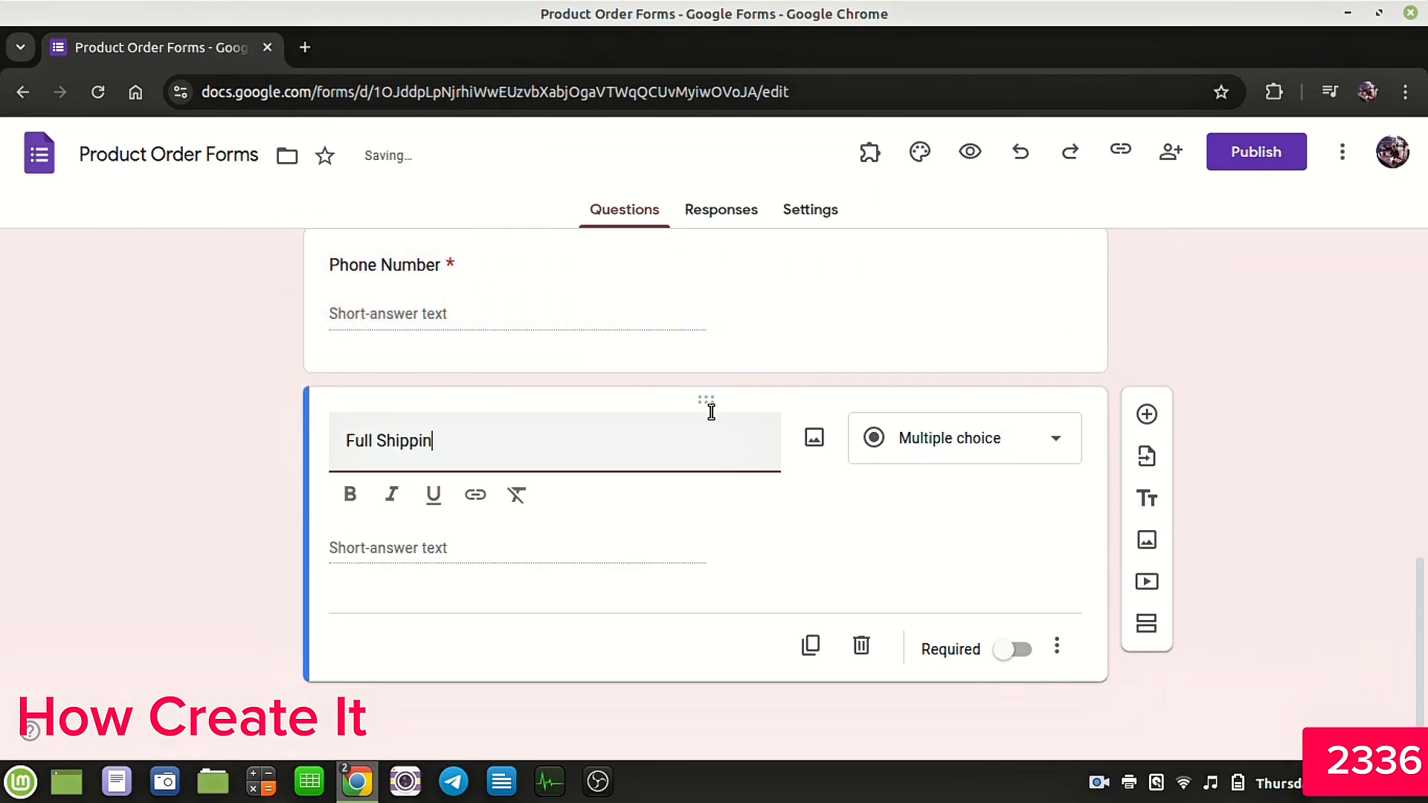
pyautogui.write('g Address')
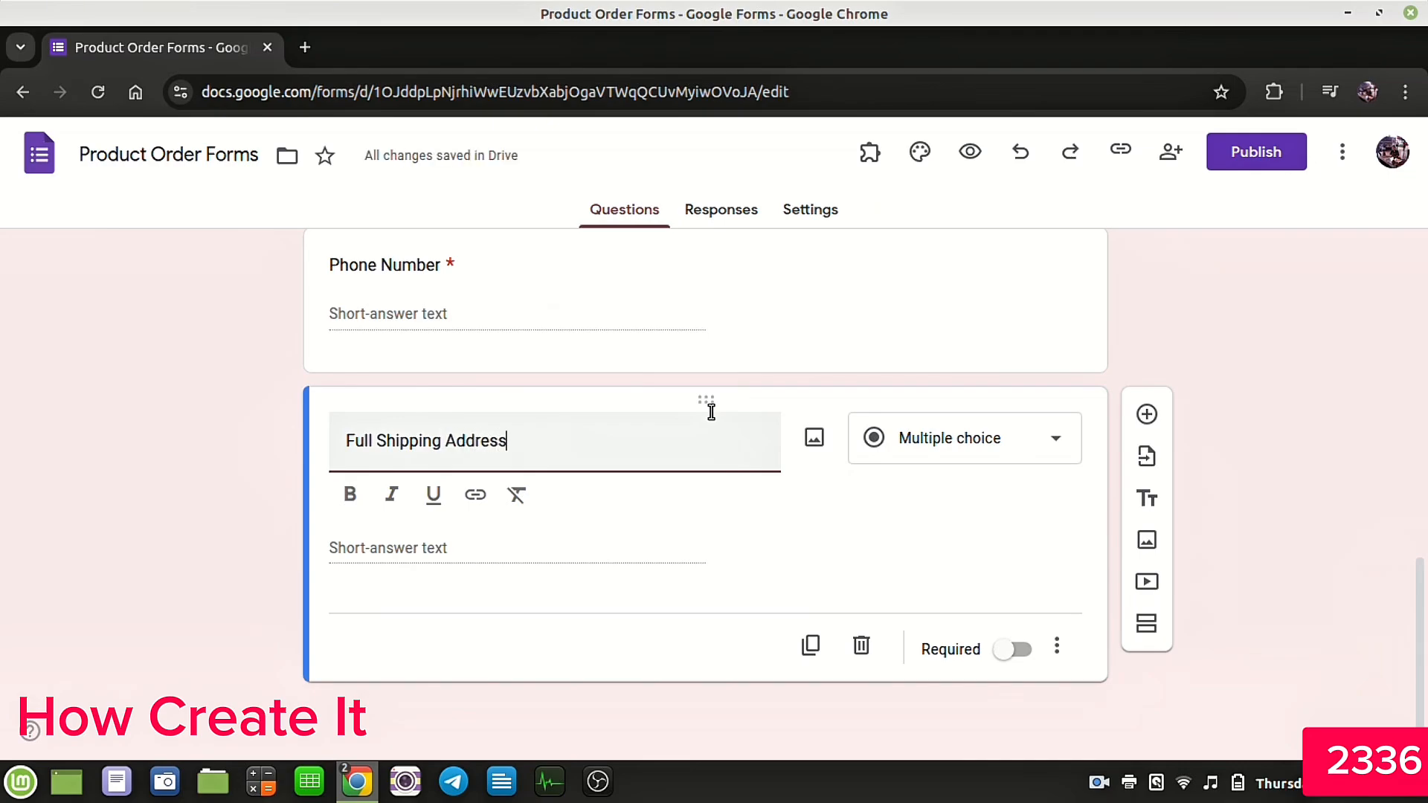
pyautogui.click(960, 461)
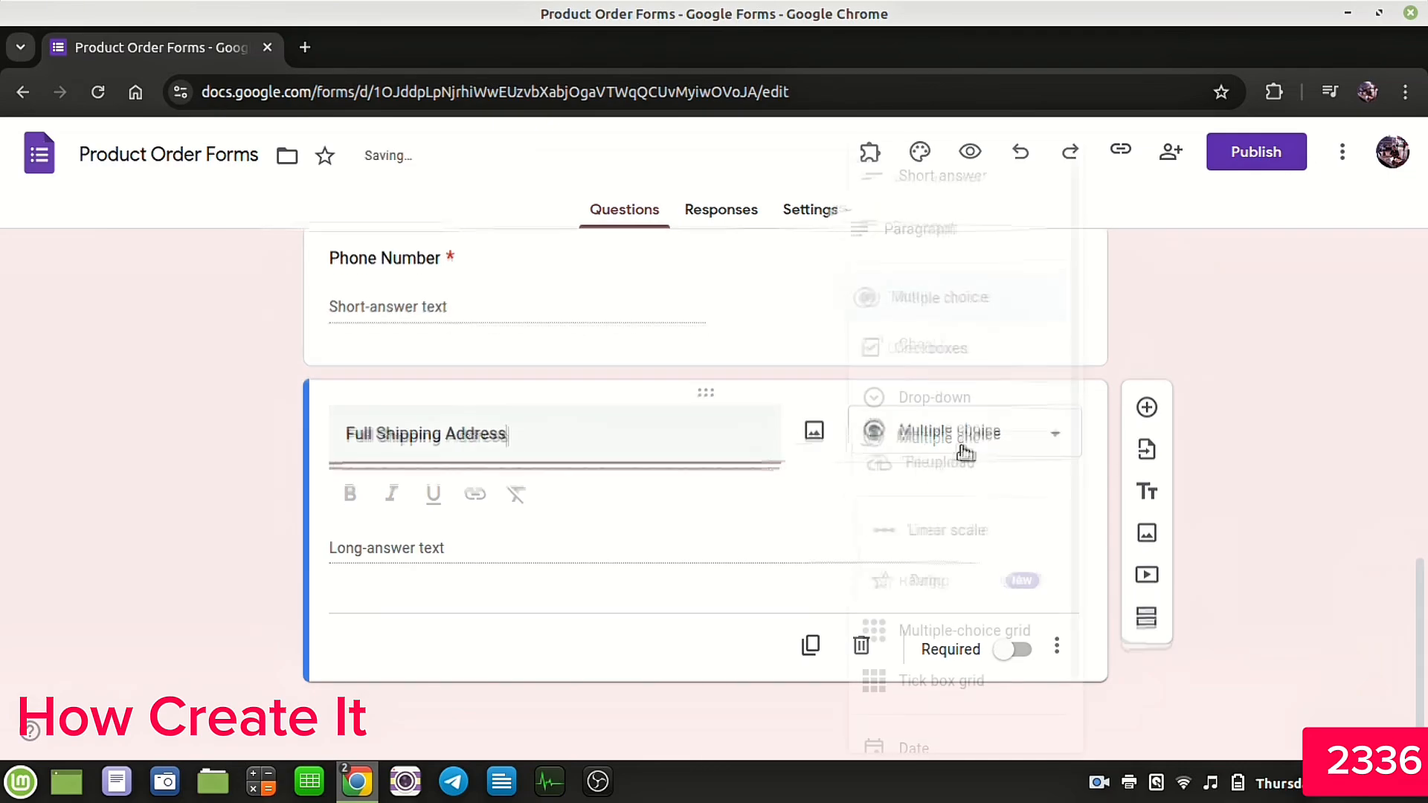
pyautogui.click(954, 236)
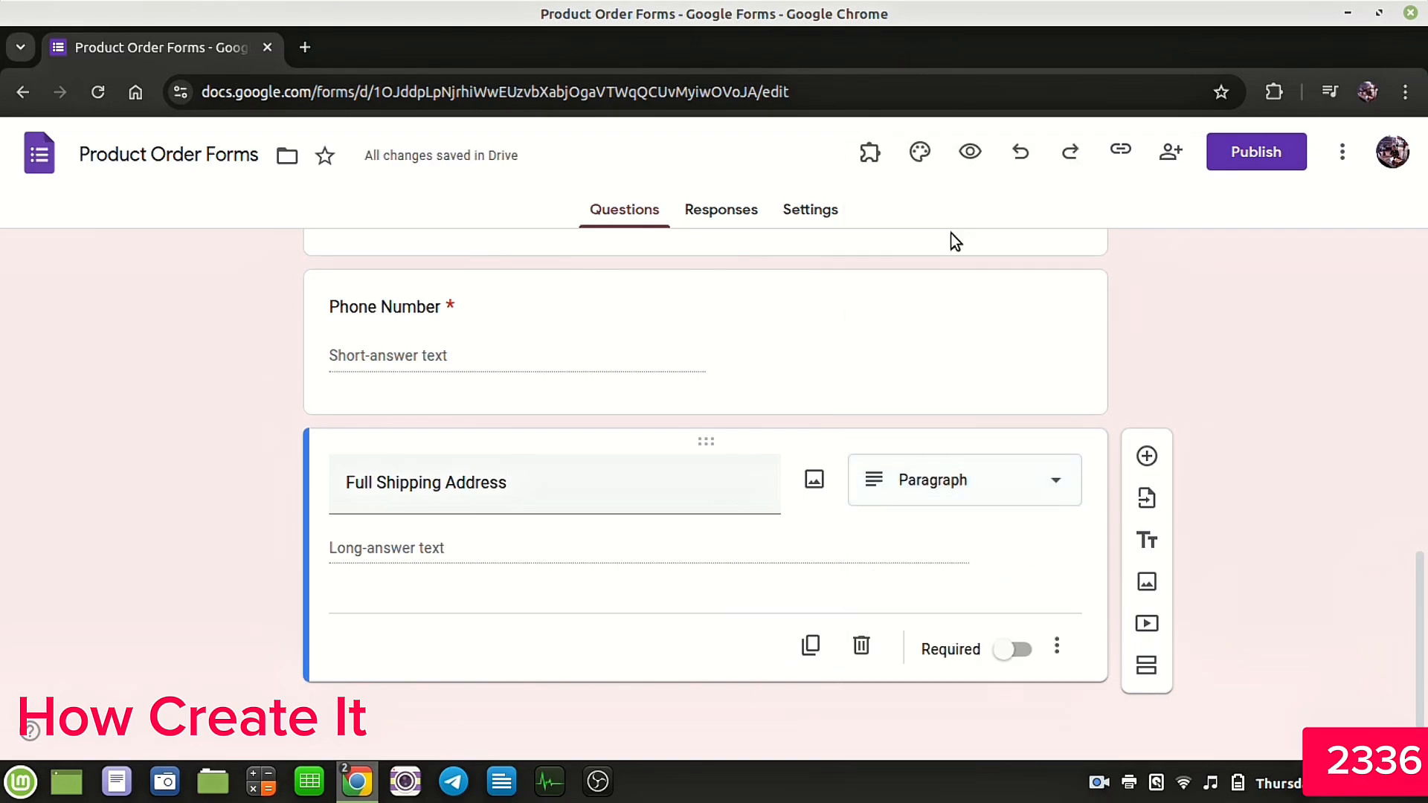
pyautogui.click(1013, 649)
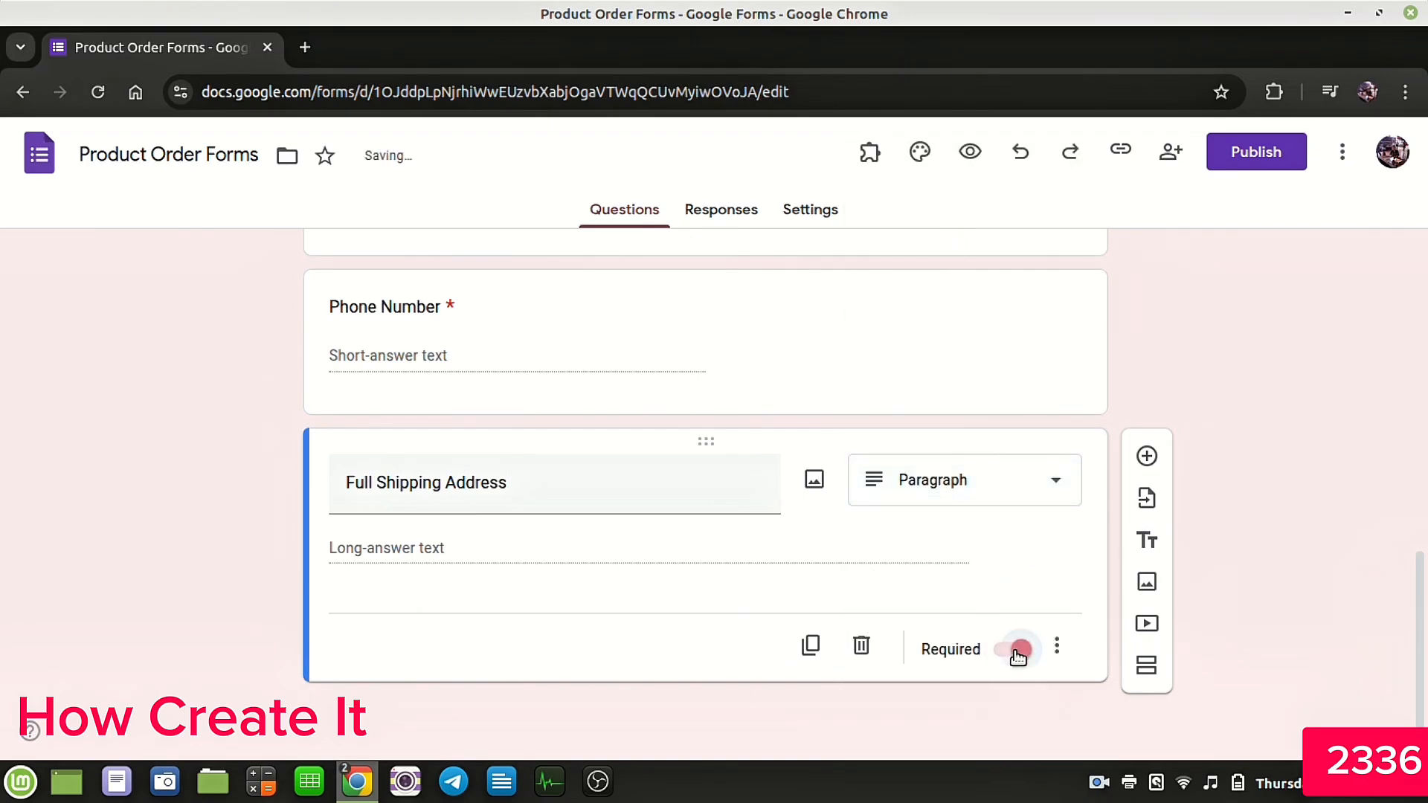
# Step: Add a required short-answer question titled City
pyautogui.click(1144, 459)
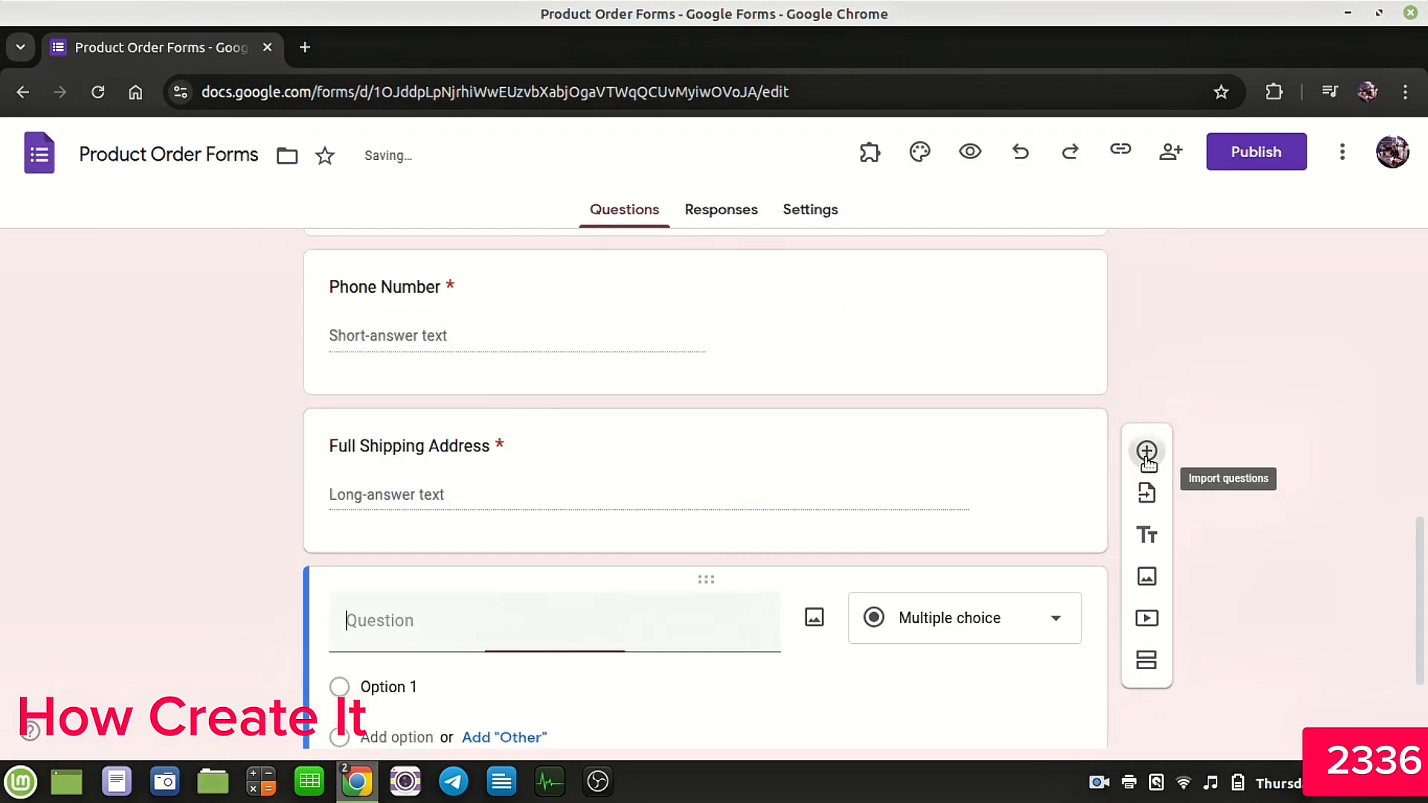
pyautogui.write('C')
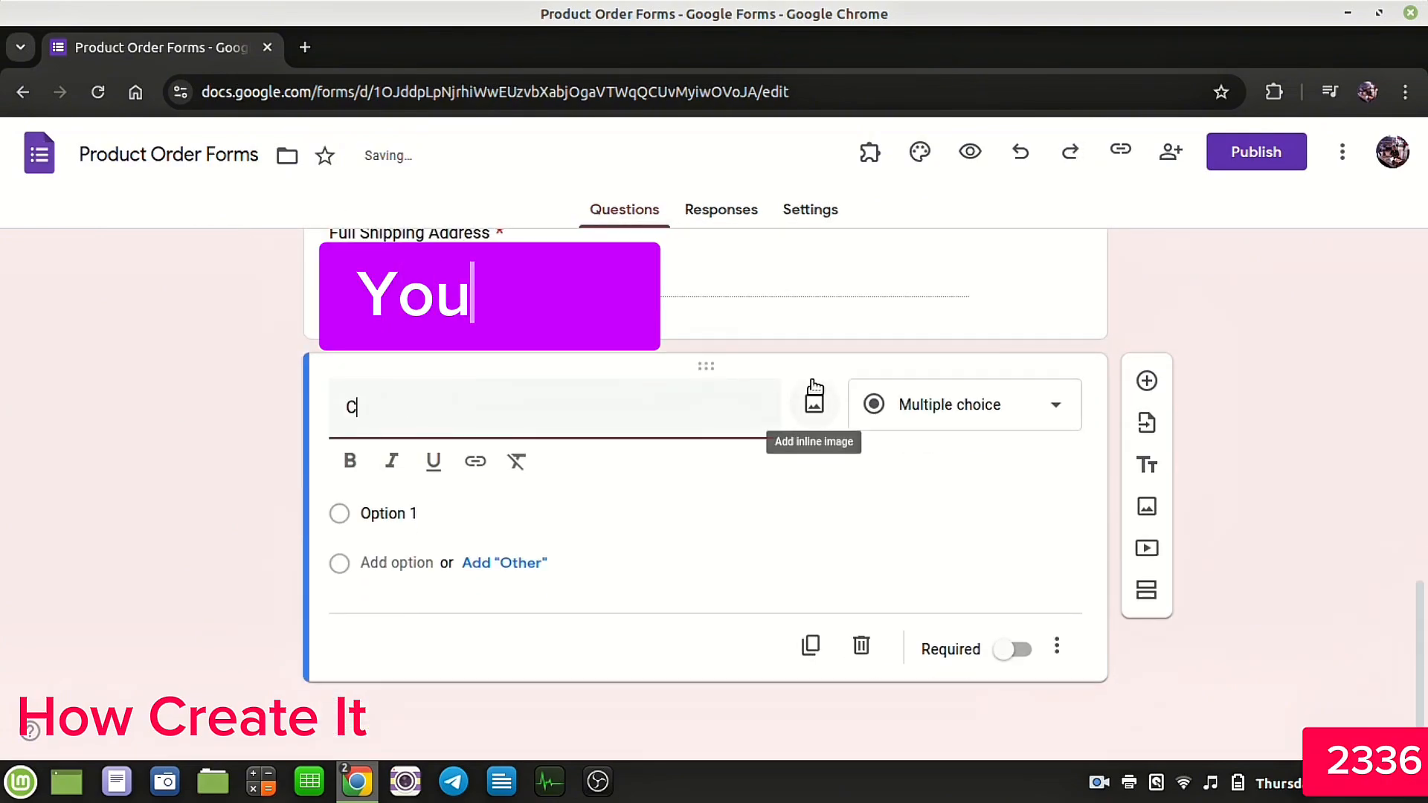
pyautogui.write('ity')
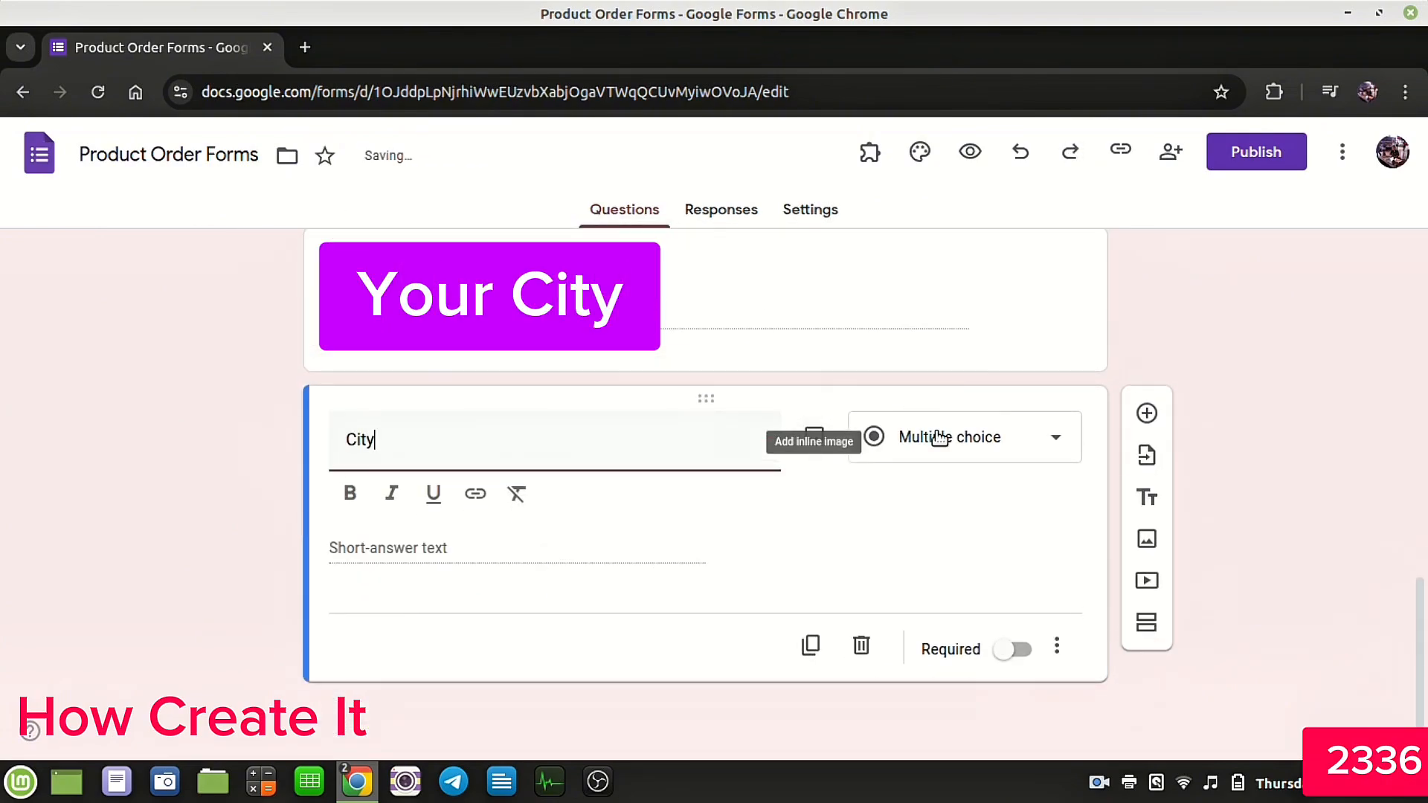
pyautogui.click(977, 444)
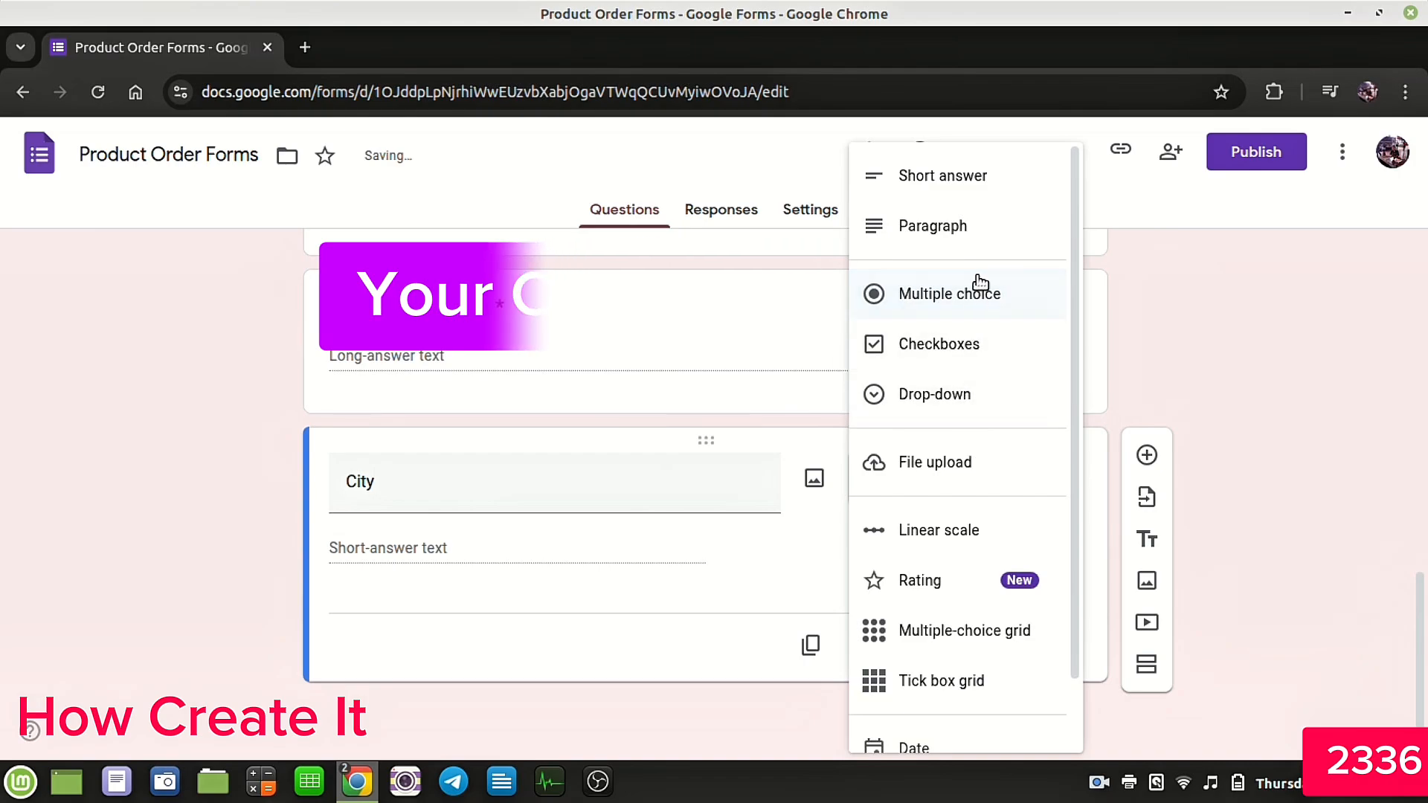
pyautogui.click(956, 177)
pyautogui.click(1020, 650)
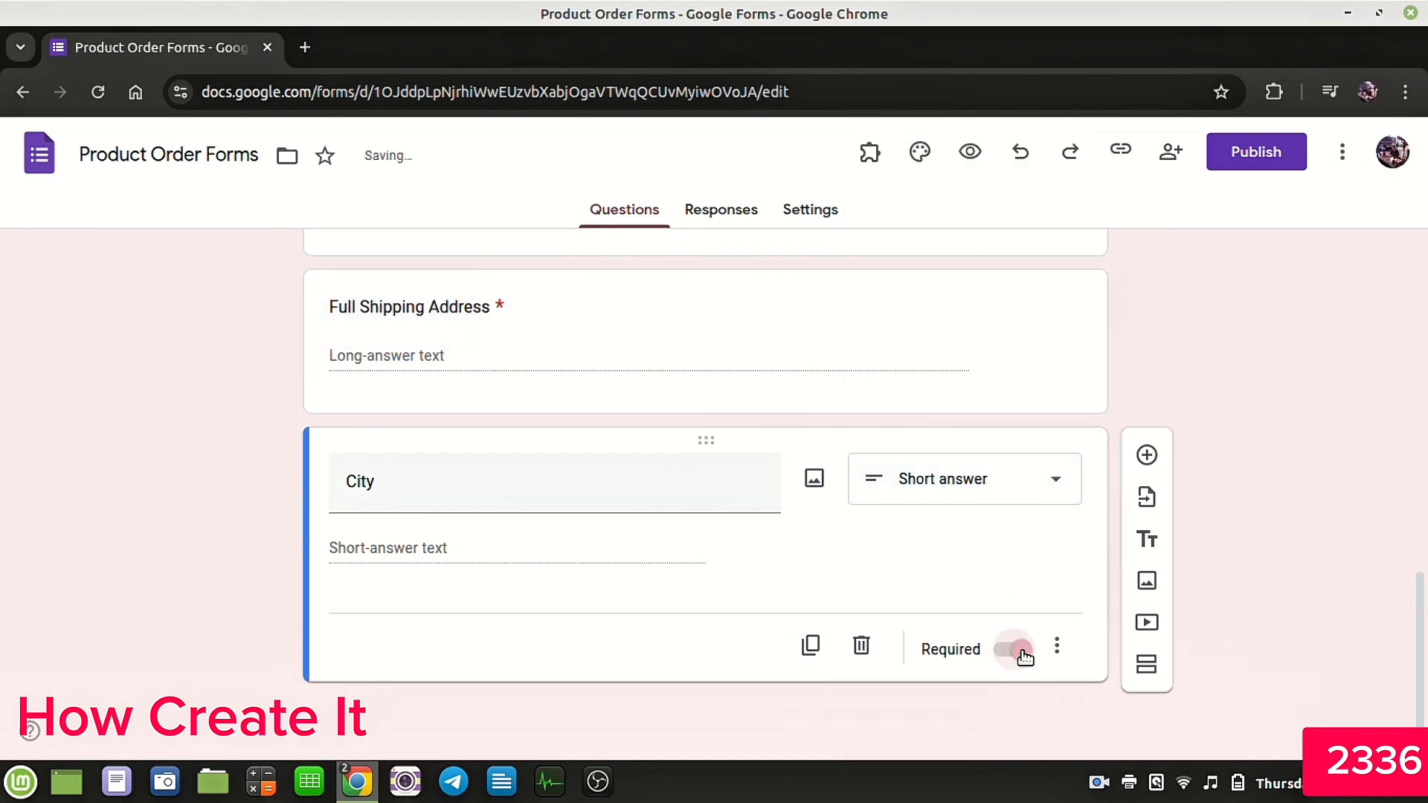
# Step: Add a required short-answer question titled State
pyautogui.click(1164, 455)
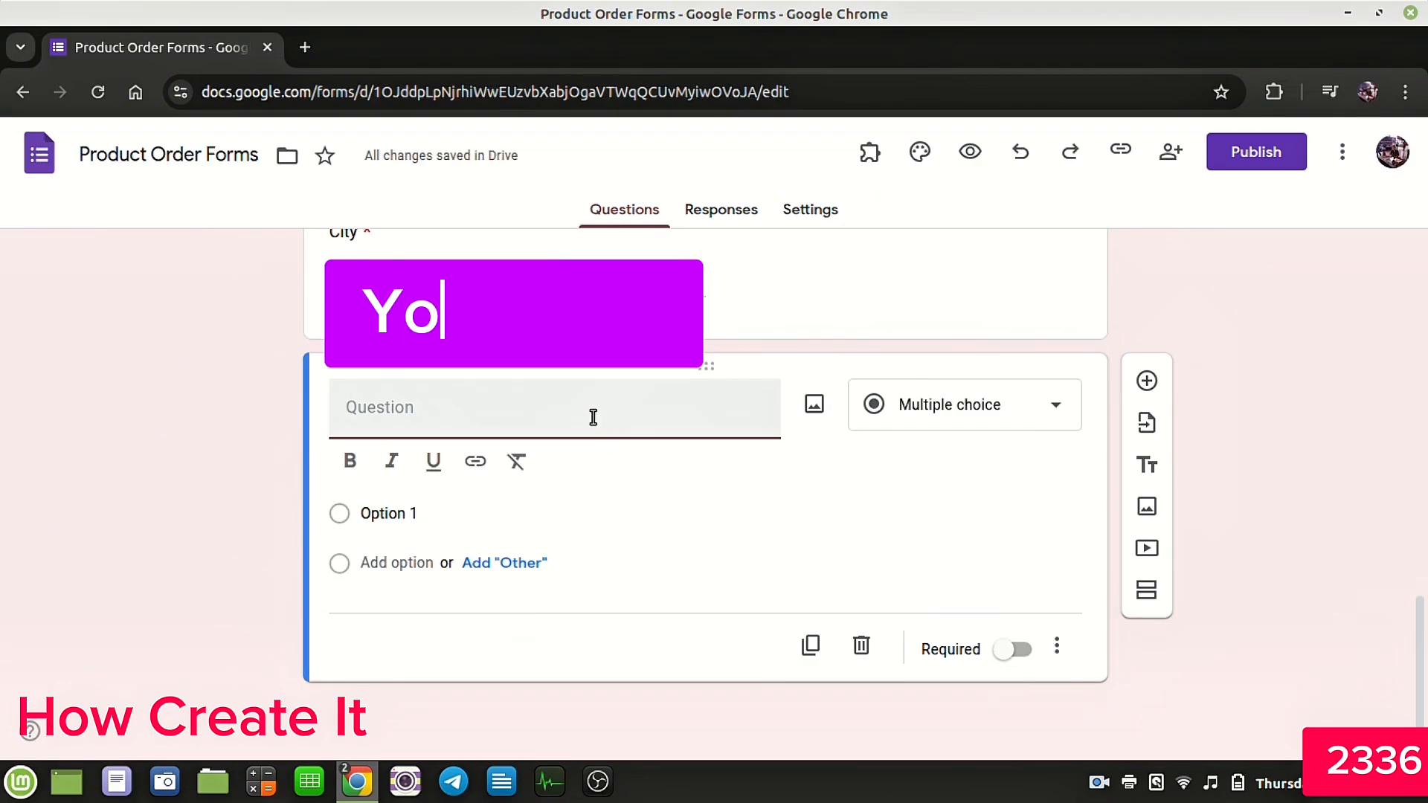
pyautogui.write('State')
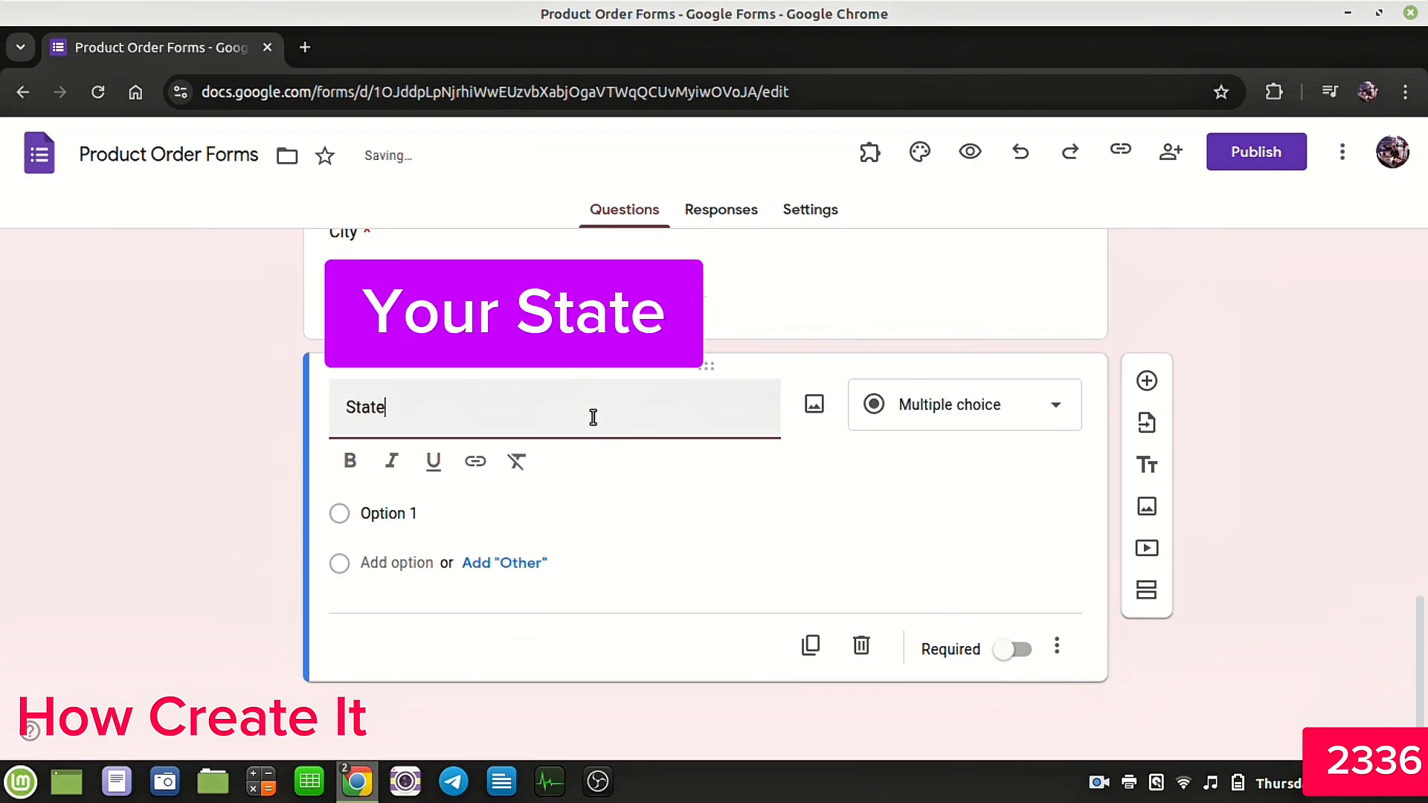
pyautogui.click(982, 436)
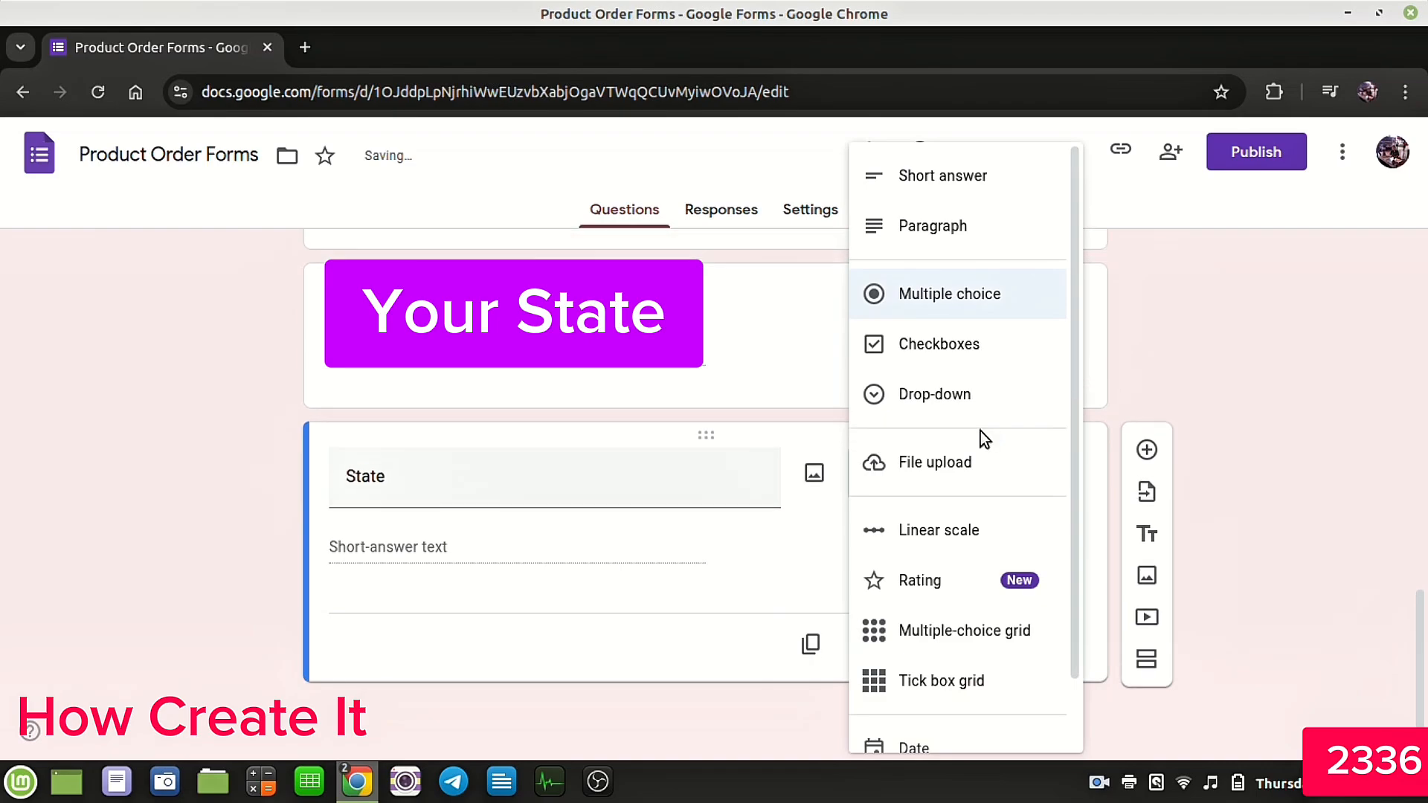
pyautogui.click(943, 178)
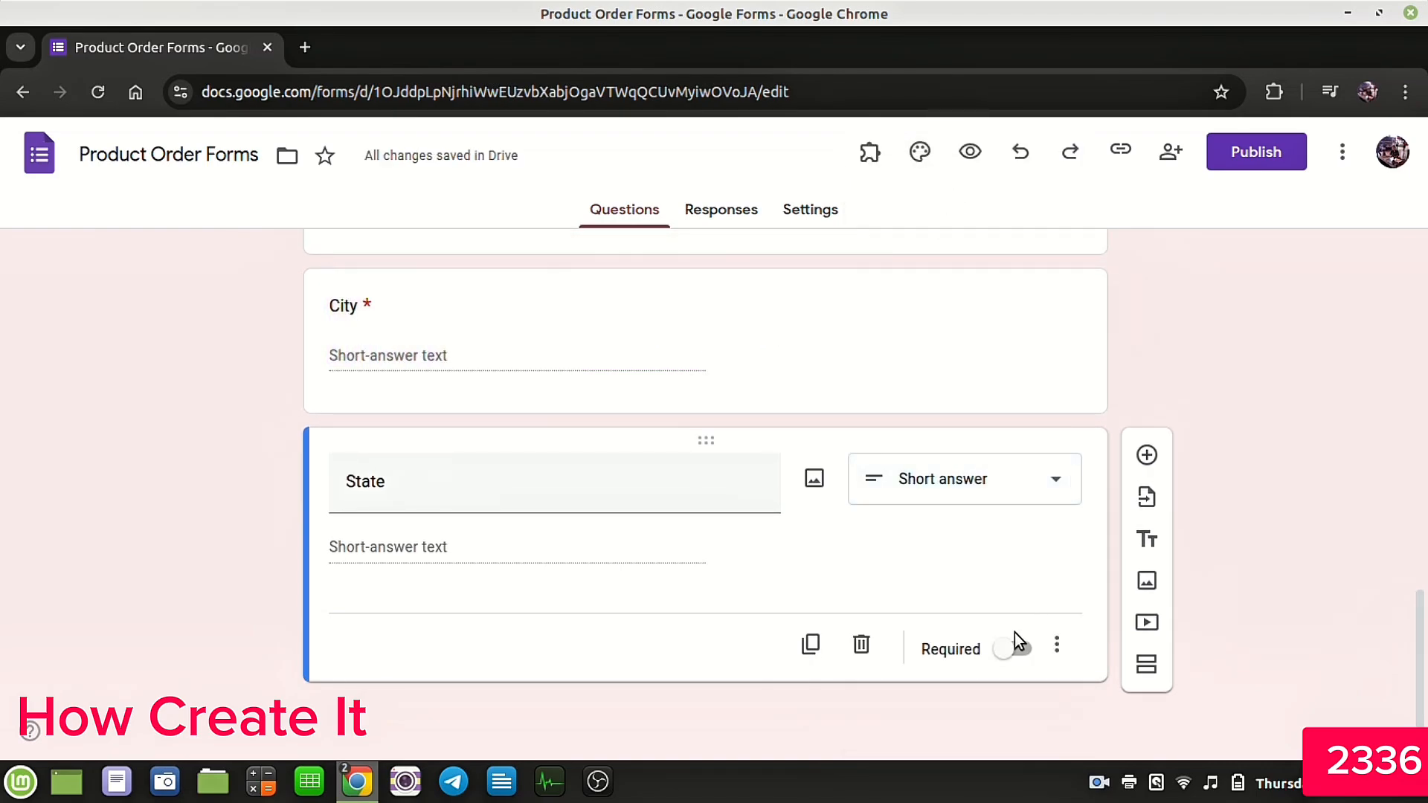
pyautogui.click(1014, 654)
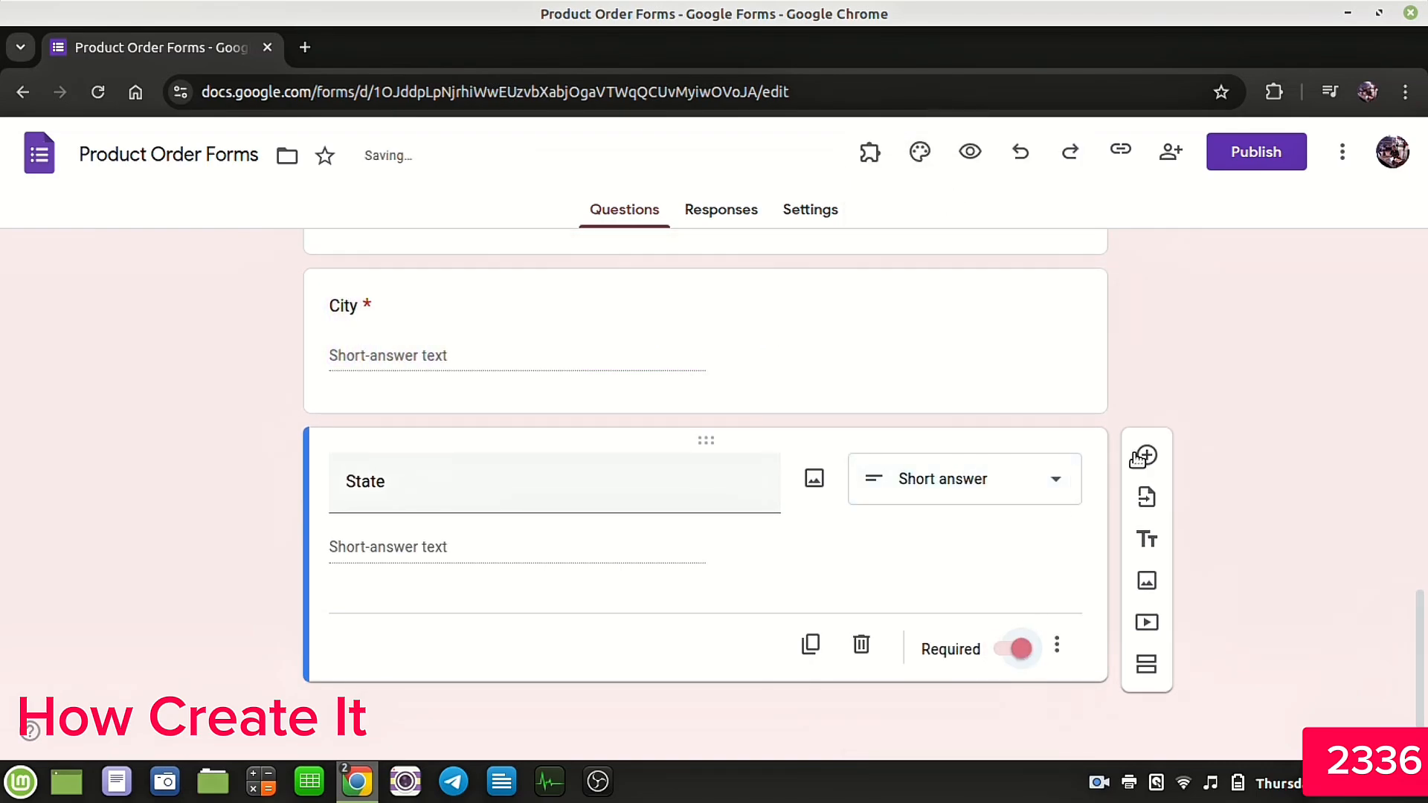
# Step: Add a new question titled Picture, Size and Quantity (Model 1)
pyautogui.click(1140, 457)
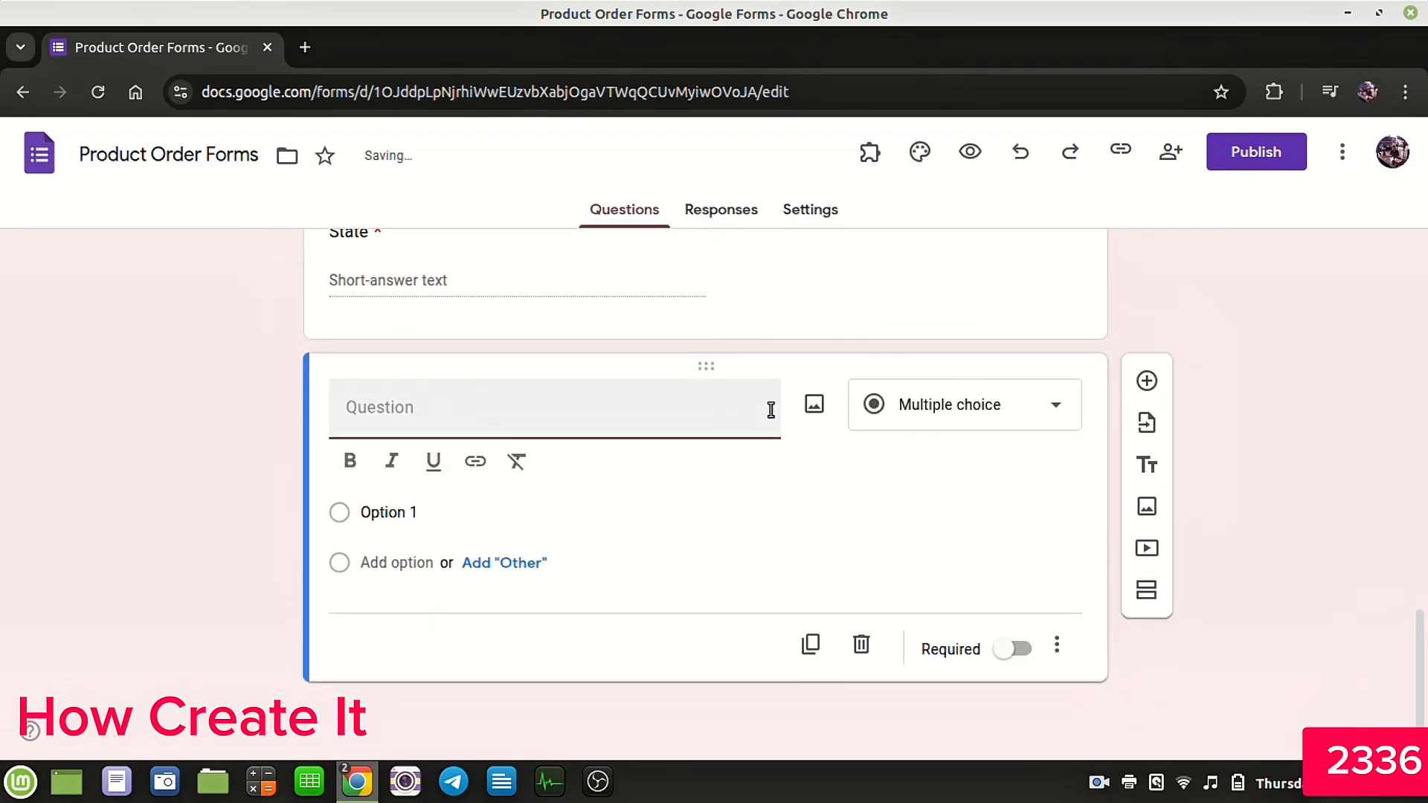
pyautogui.write('P')
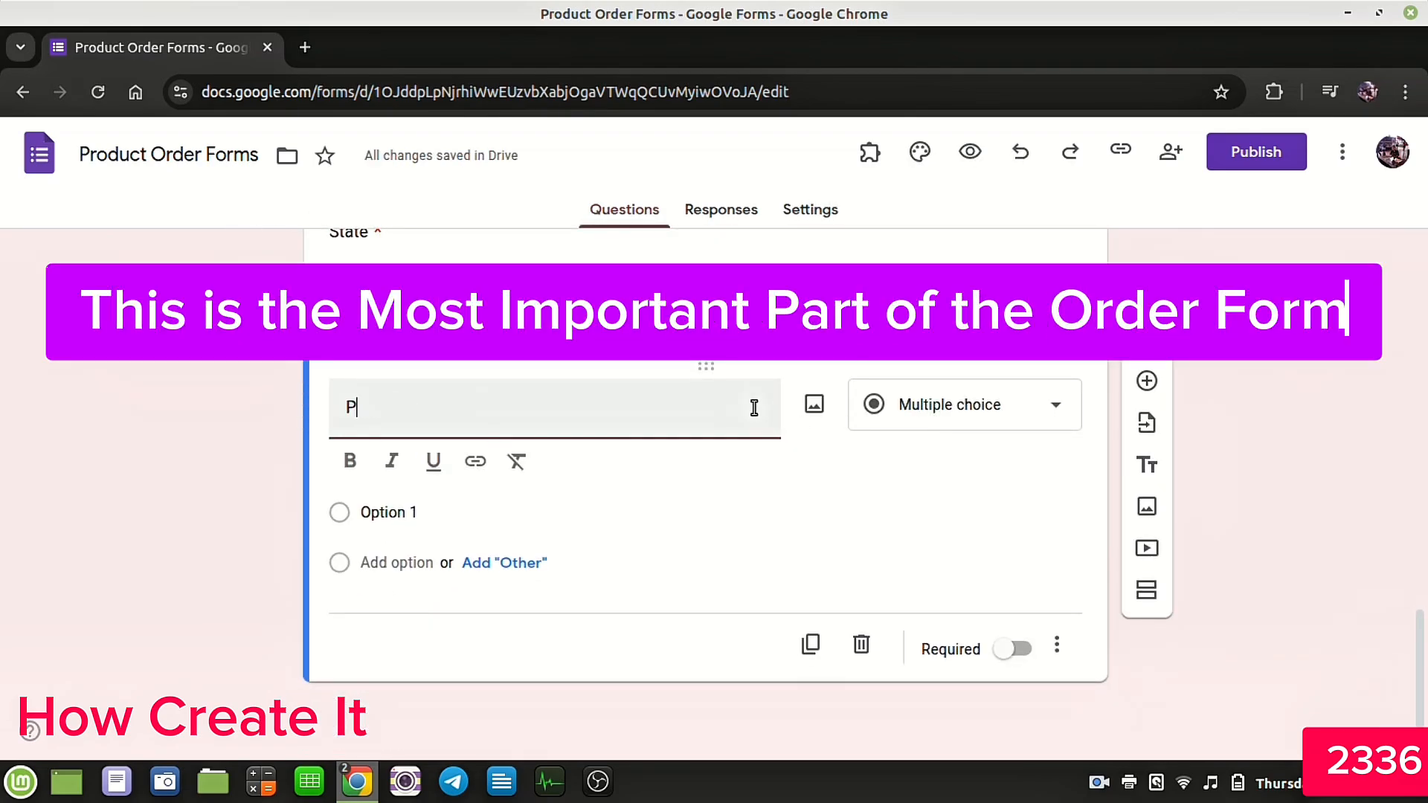
pyautogui.write('cture, Size')
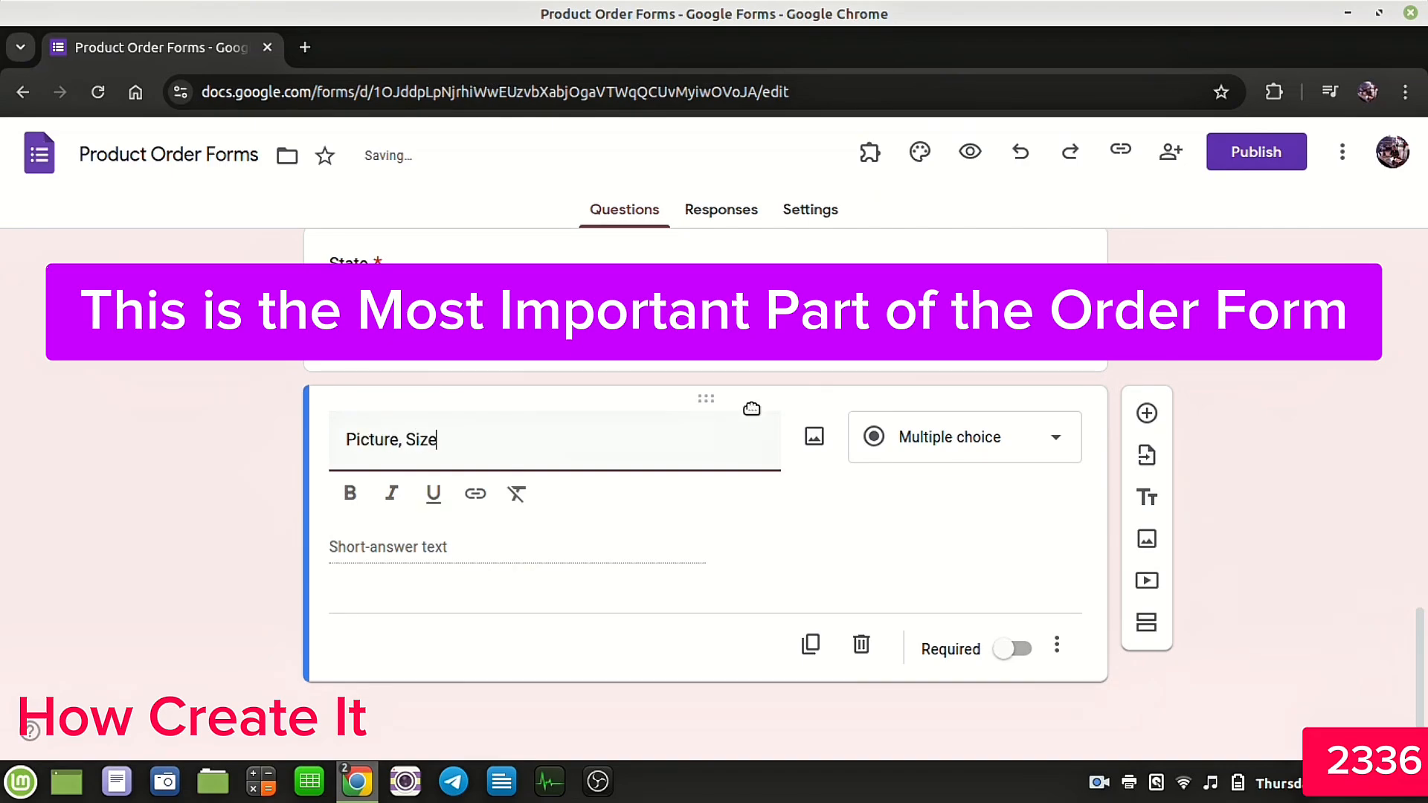
pyautogui.write('and Quantity (Model 1')
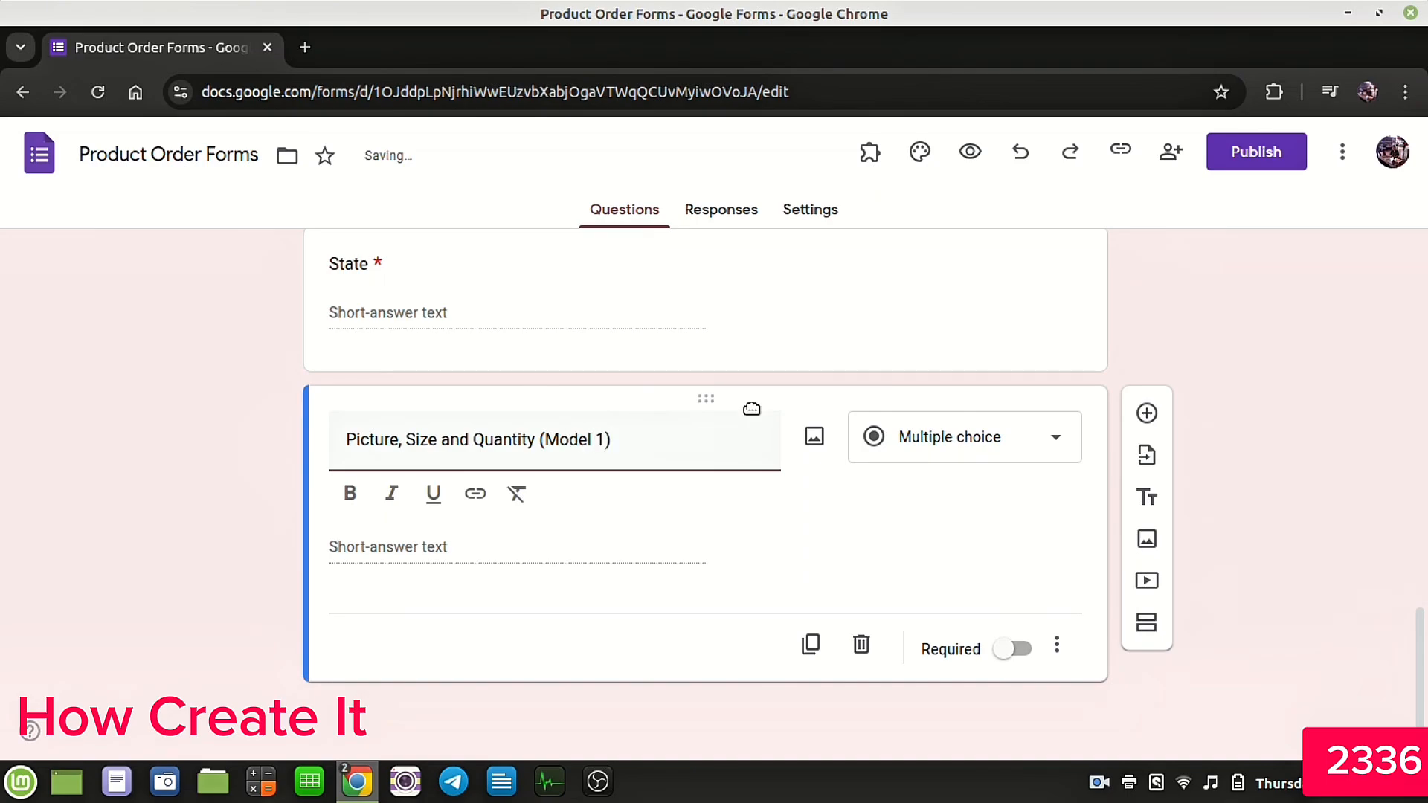
# Step: Insert the image MODEL 1.jpg from the HOODIE MODEL folder into this question
pyautogui.click(818, 438)
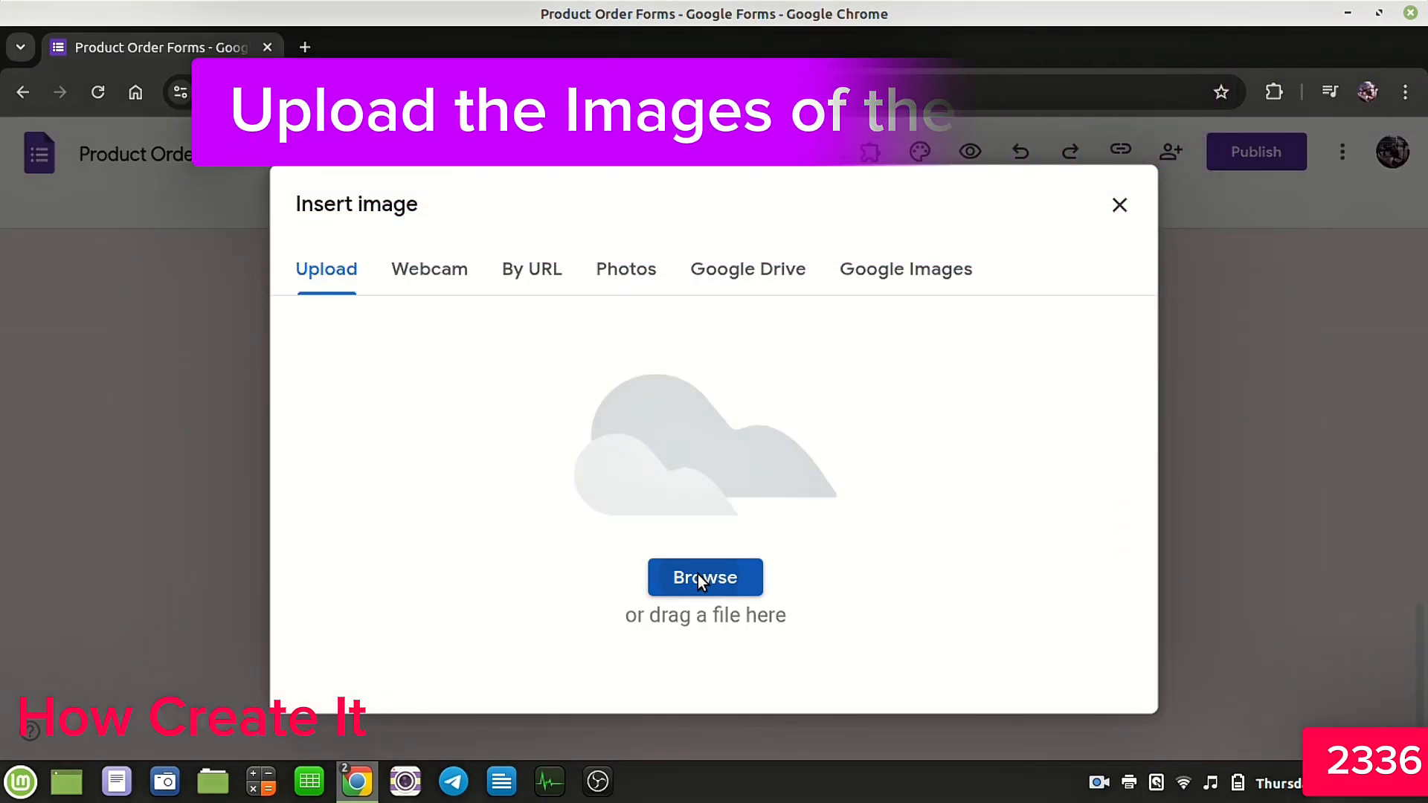
pyautogui.click(701, 579)
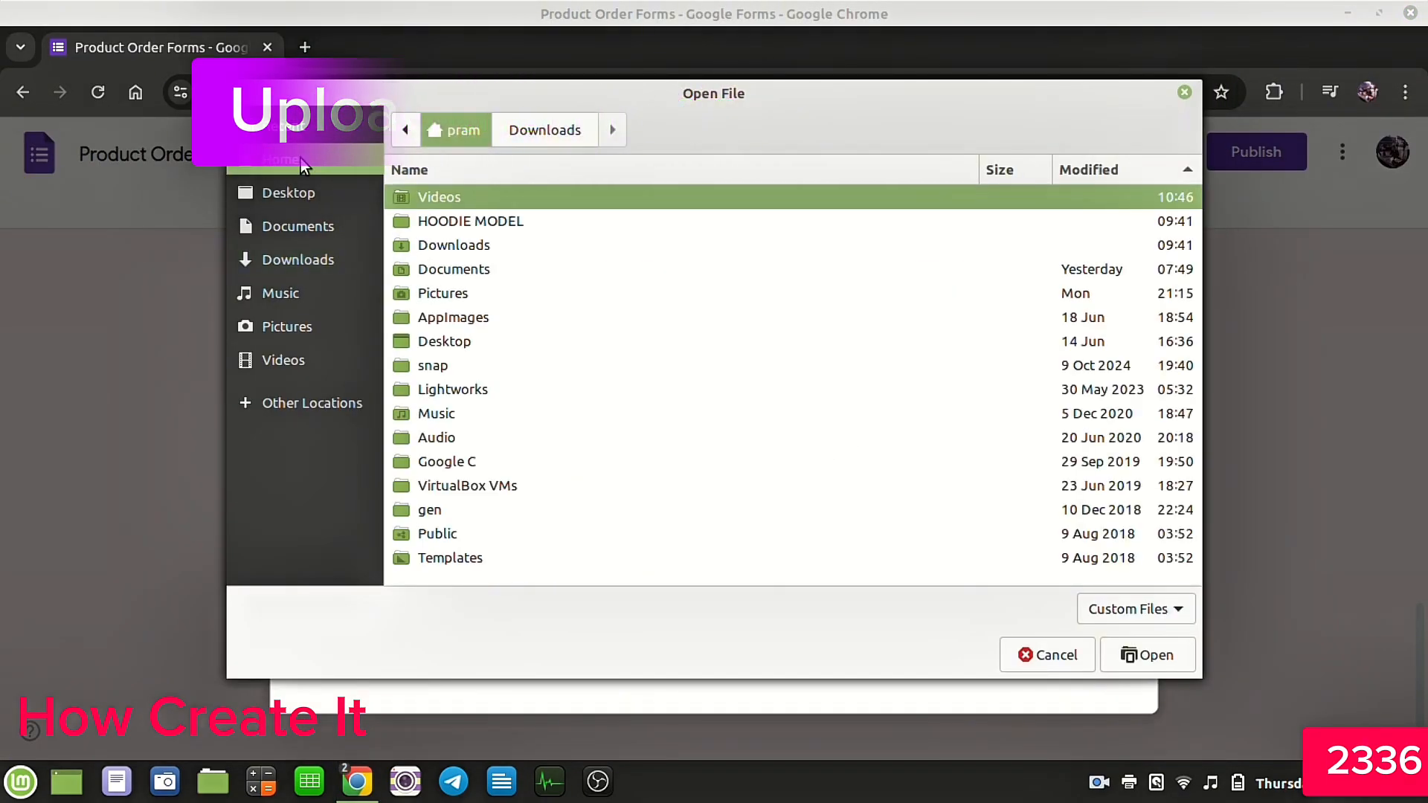
pyautogui.doubleClick(482, 221)
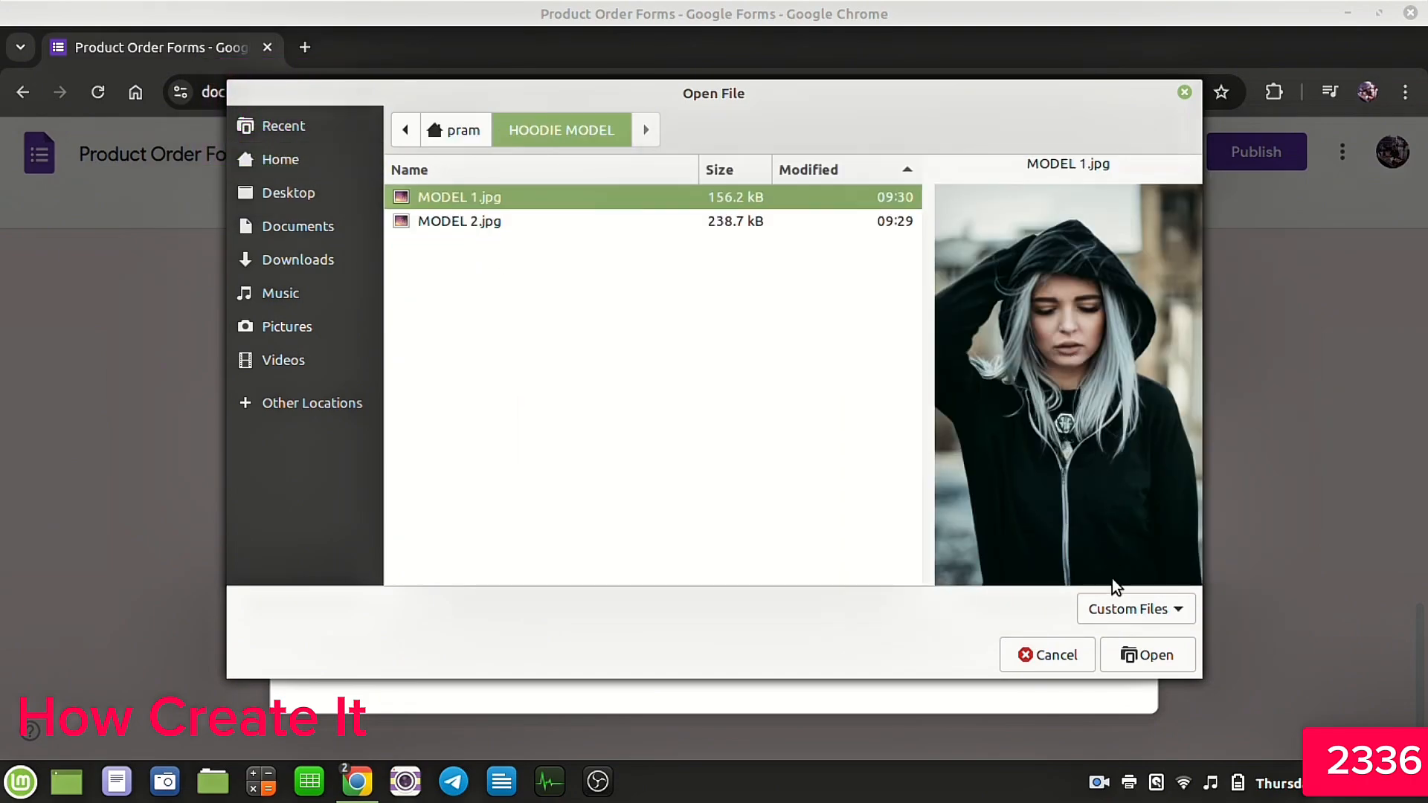
pyautogui.click(1145, 655)
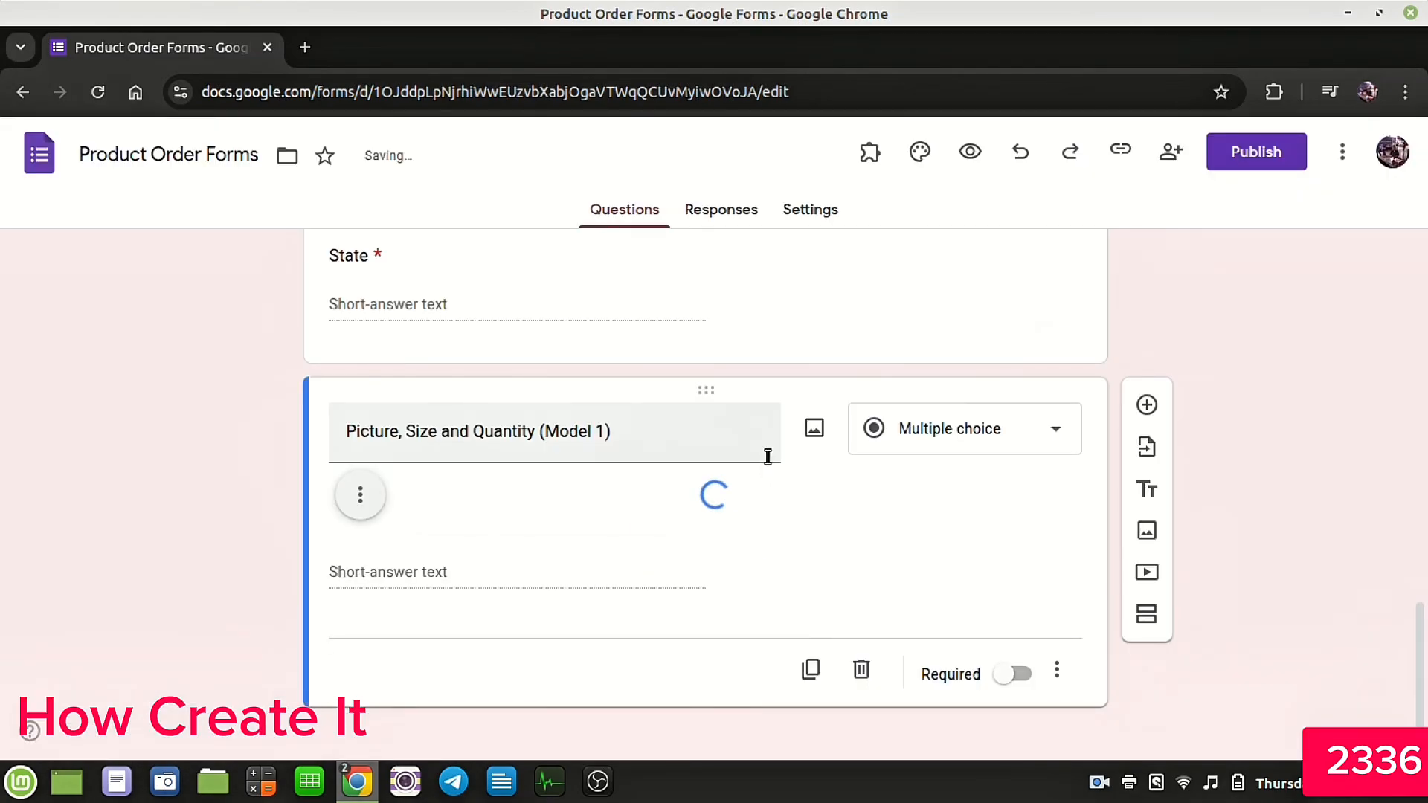
pyautogui.scroll(-4, 811, 476)
pyautogui.scroll(3, 811, 477)
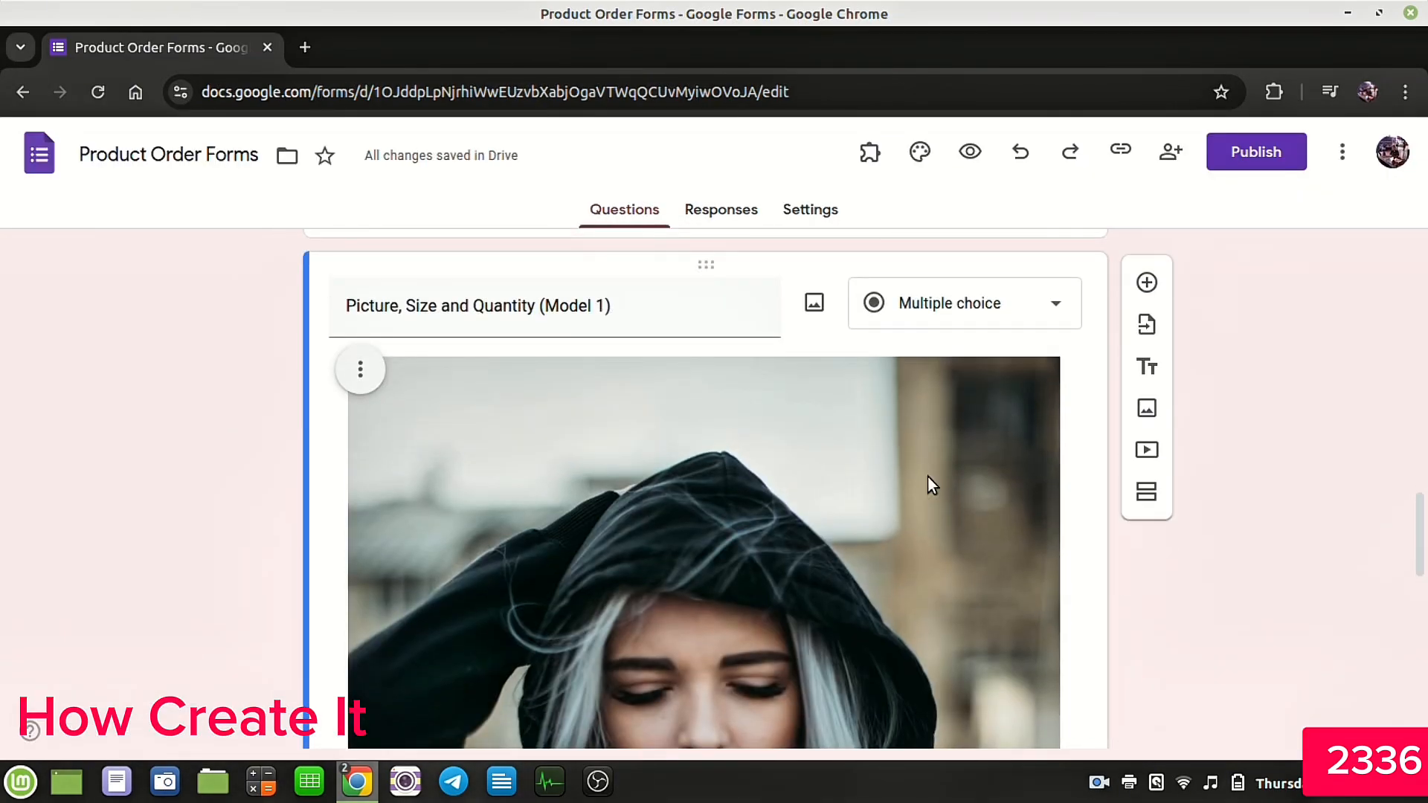
# Step: Shrink the inserted image to a smaller size and centre-align it within the question
pyautogui.scroll(-2, 963, 361)
pyautogui.click(963, 360)
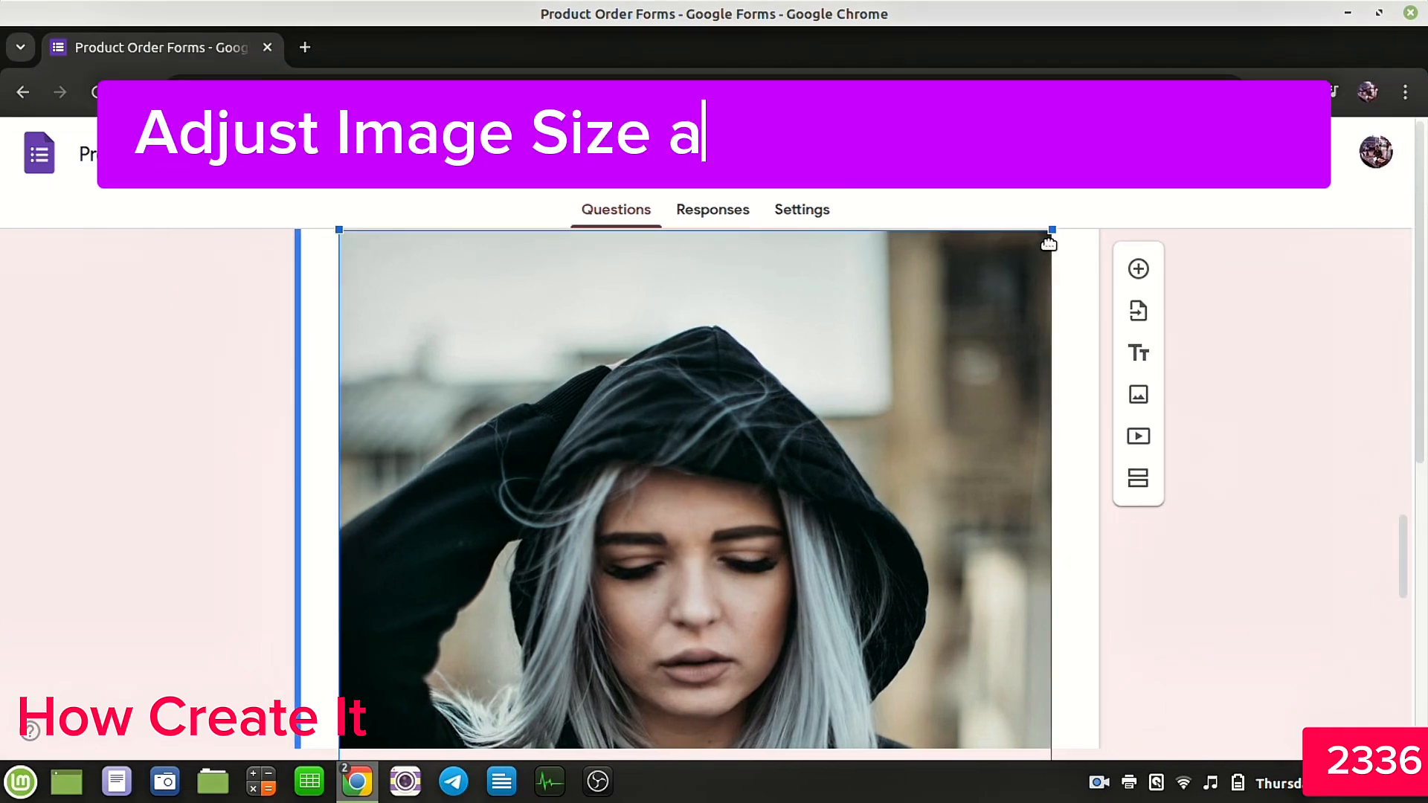
pyautogui.moveTo(1034, 243); pyautogui.dragTo(443, 712)
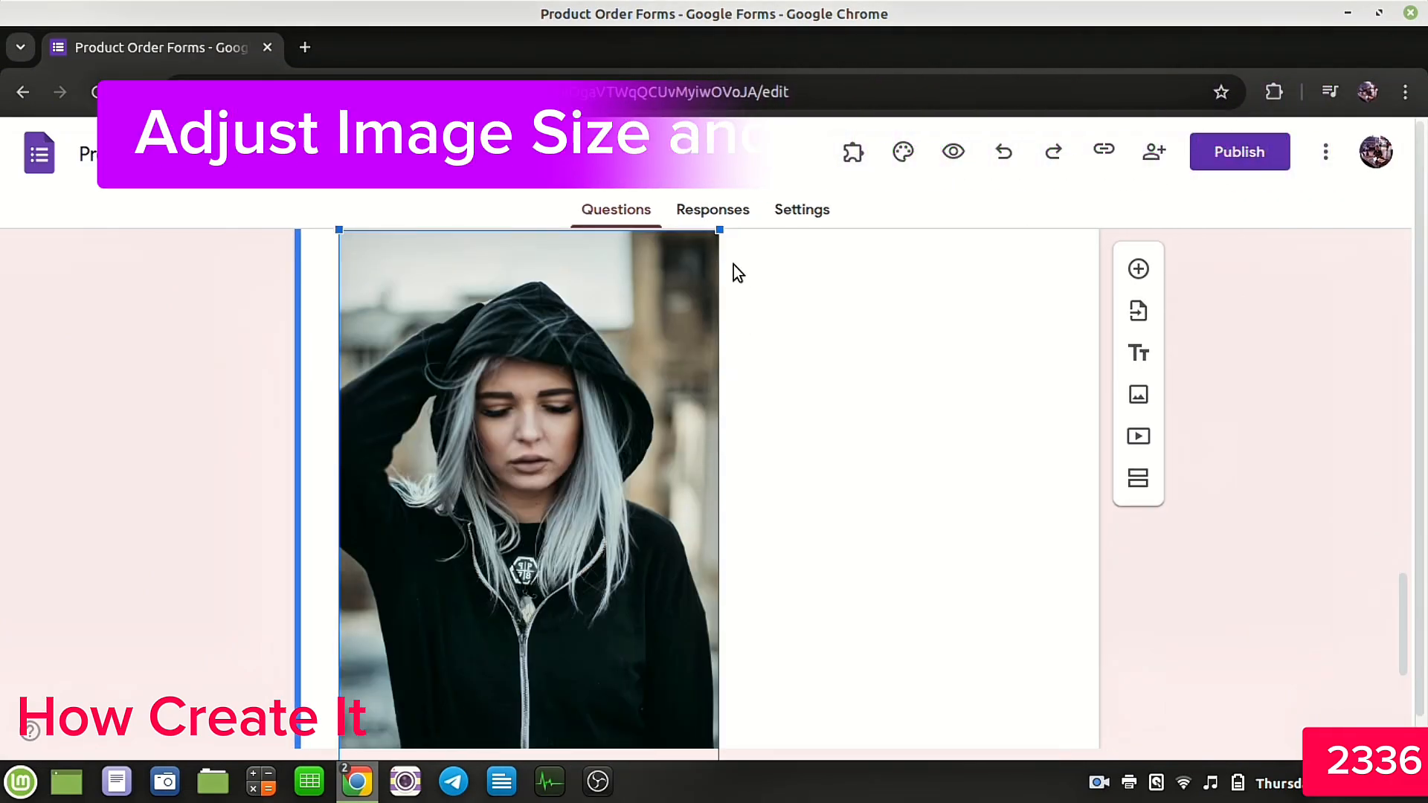
pyautogui.moveTo(707, 233); pyautogui.dragTo(550, 446)
pyautogui.click(625, 443)
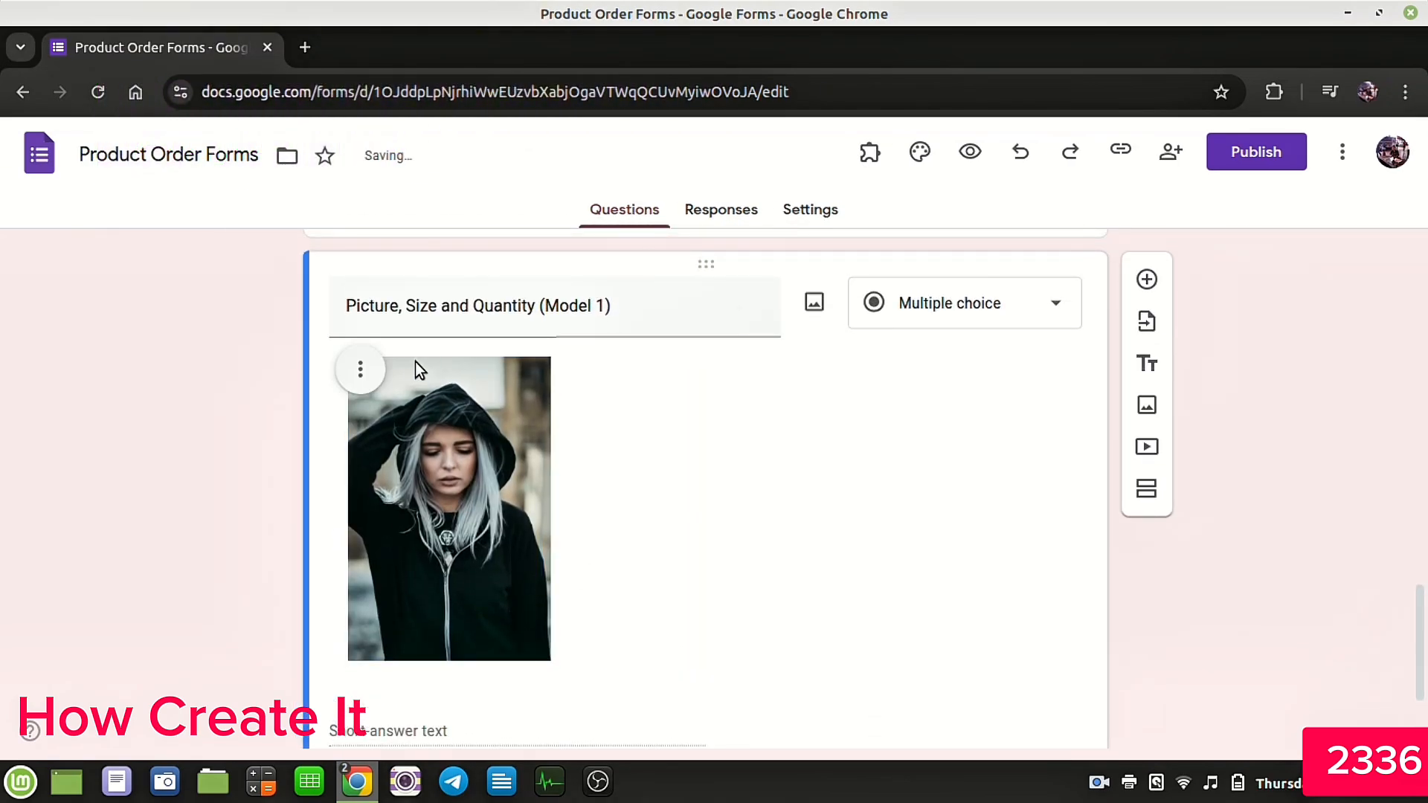
pyautogui.click(360, 369)
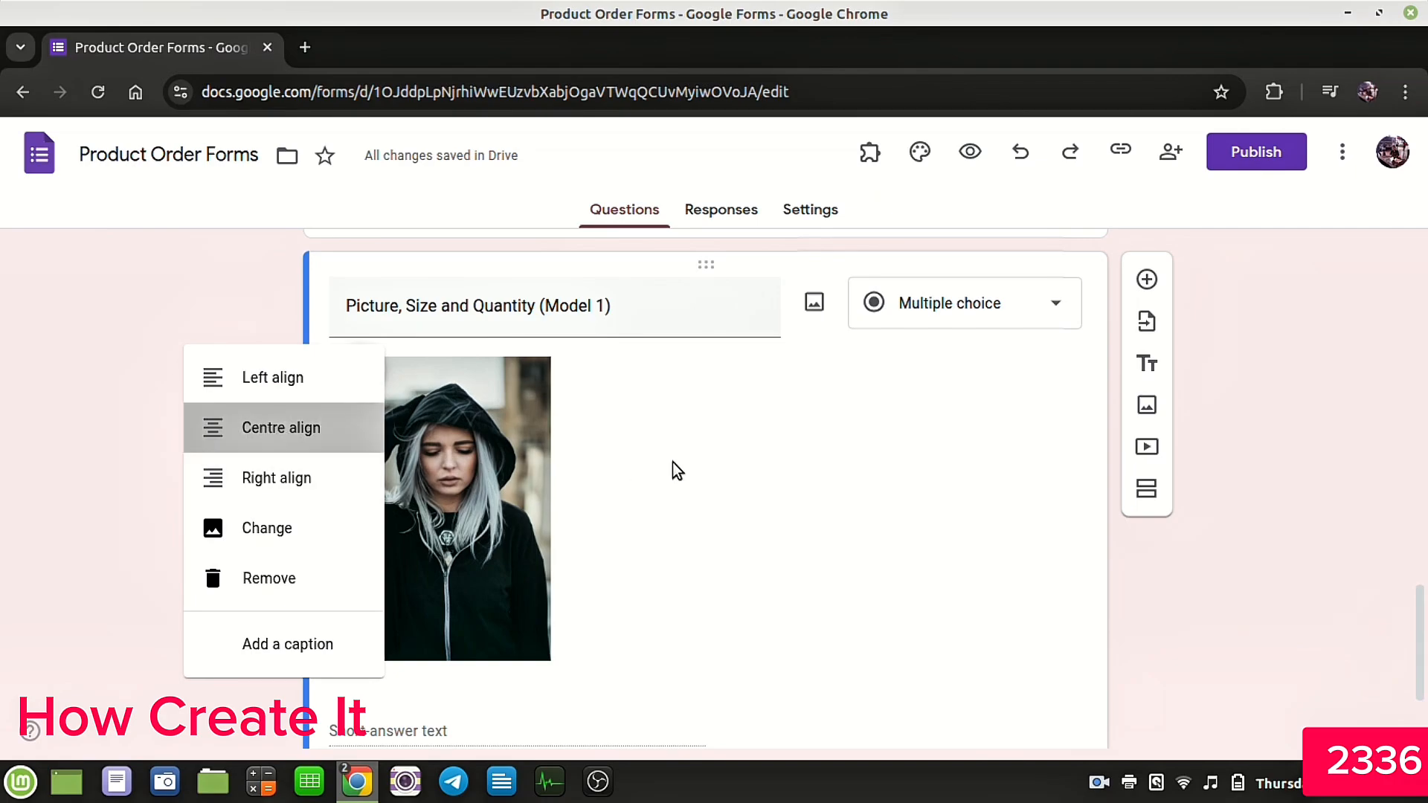
pyautogui.scroll(-3, 986, 447)
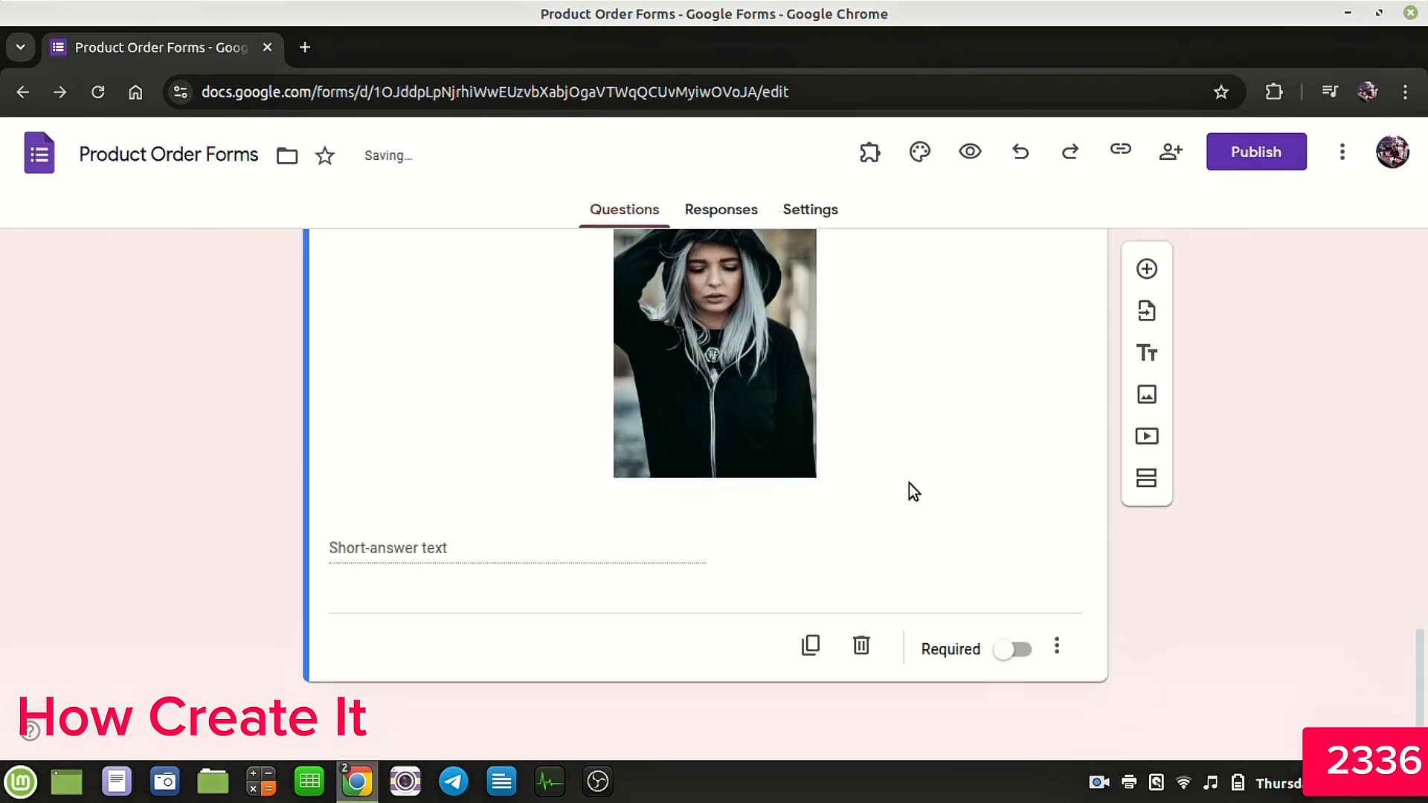
# Step: Change the Model 1 question's type to Multiple-choice grid
pyautogui.scroll(4, 896, 520)
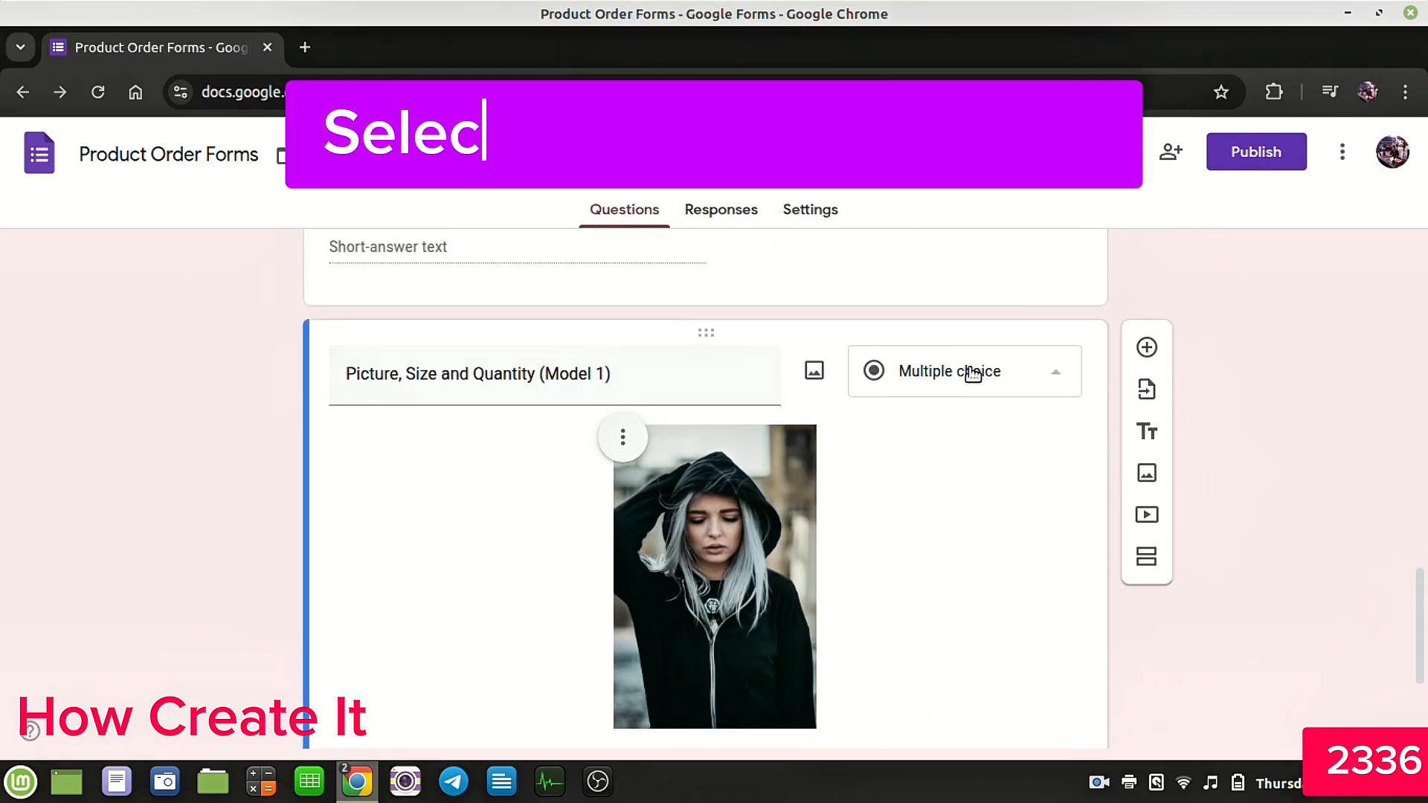
pyautogui.click(971, 371)
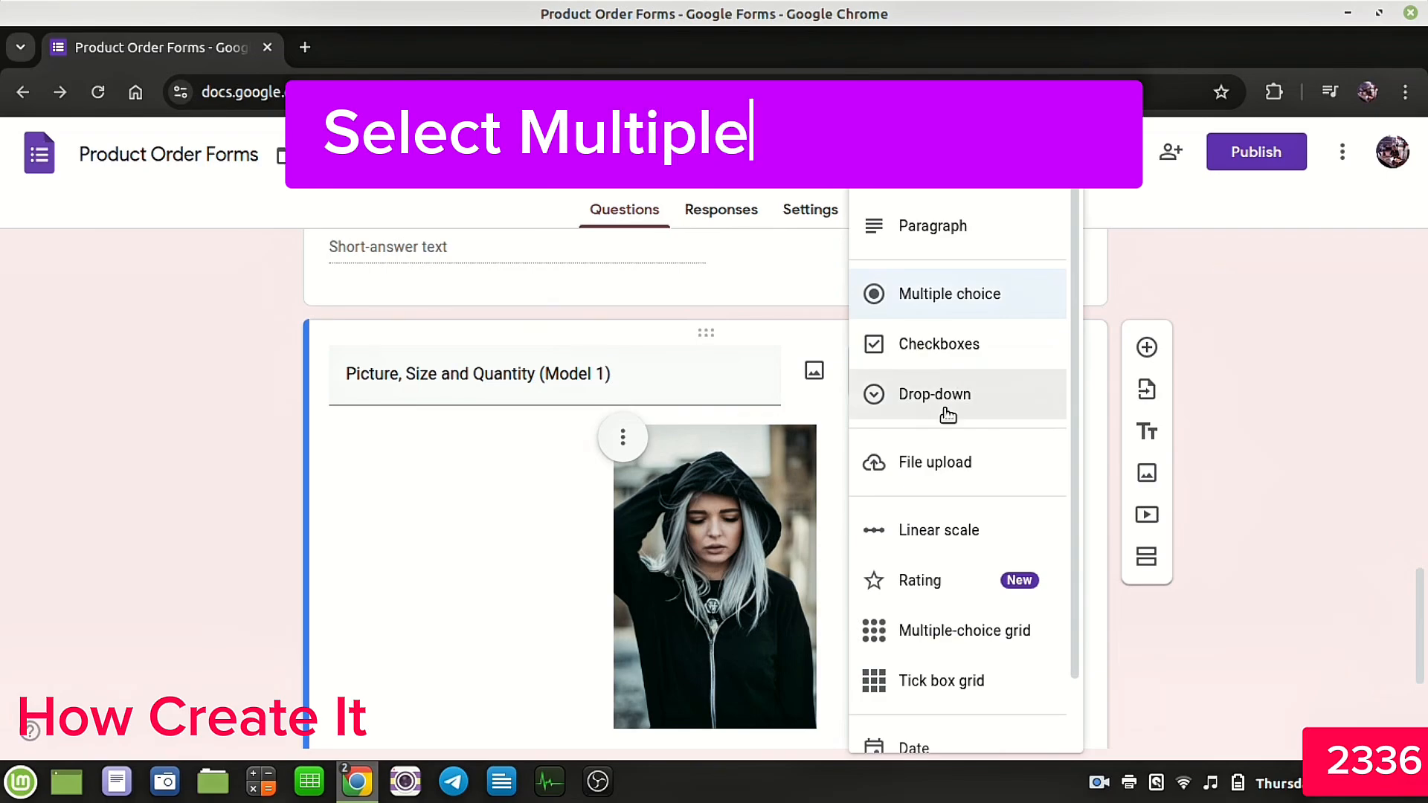
pyautogui.click(933, 632)
pyautogui.scroll(-4, 908, 567)
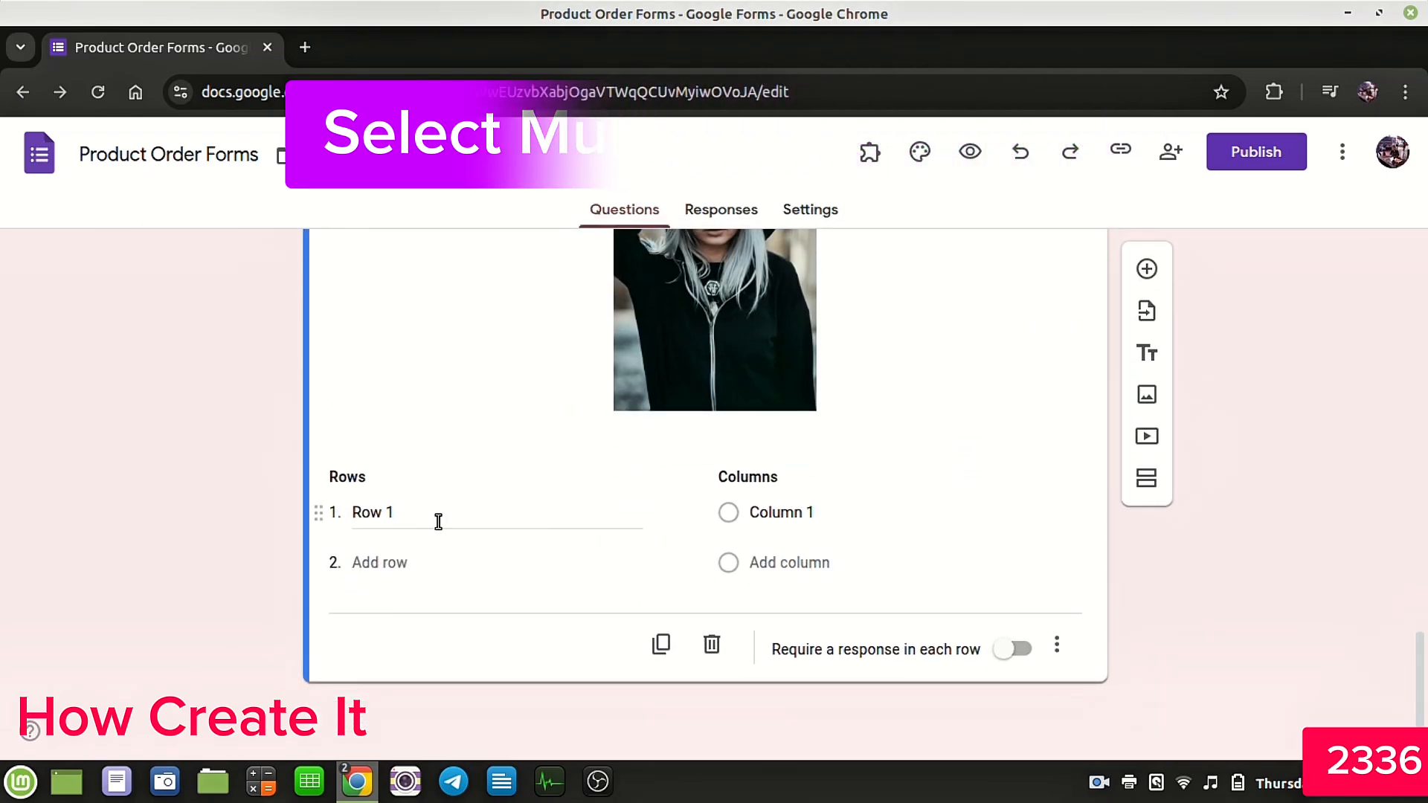
# Step: Enter the grid rows S - $5, M - $7 and L - $9
pyautogui.click(438, 521)
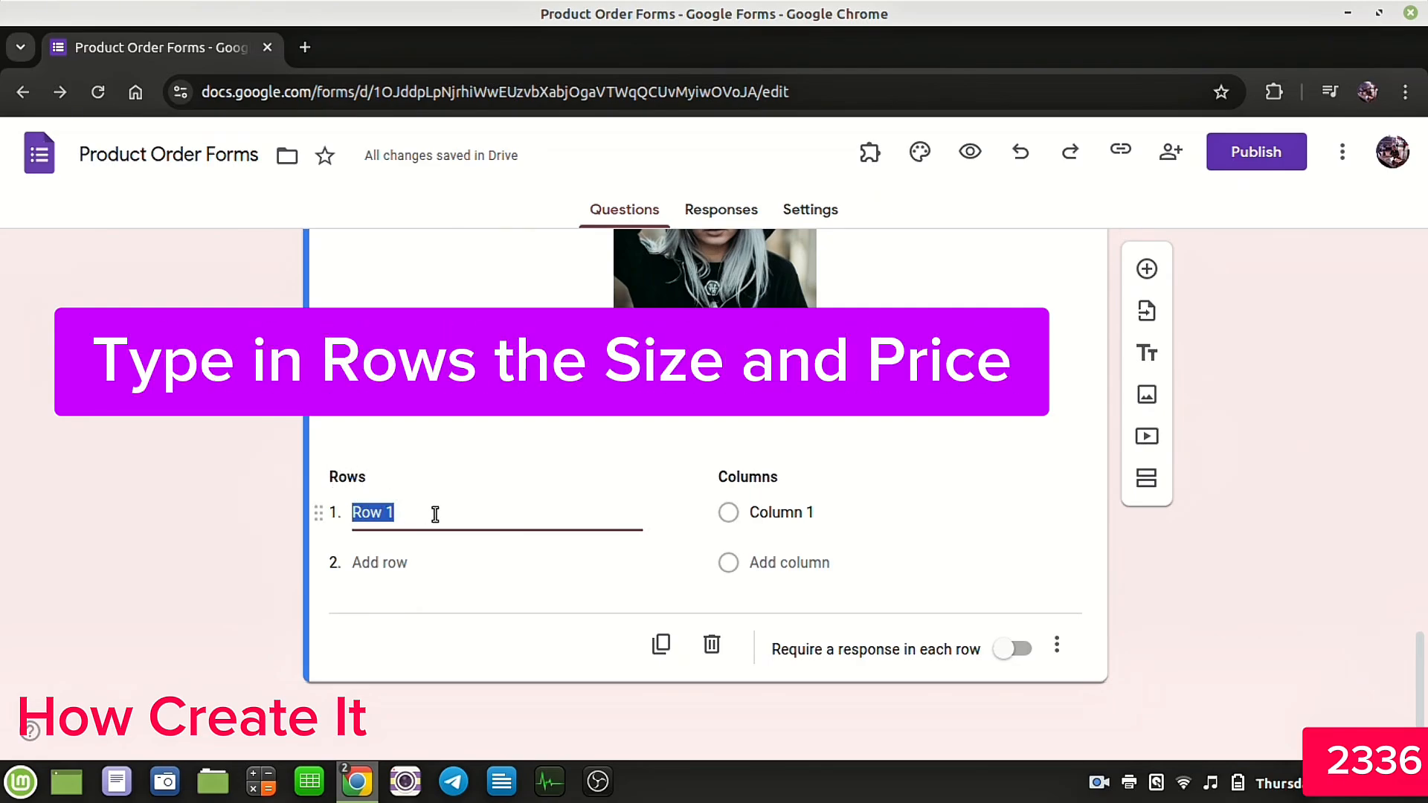
pyautogui.write('S - ')
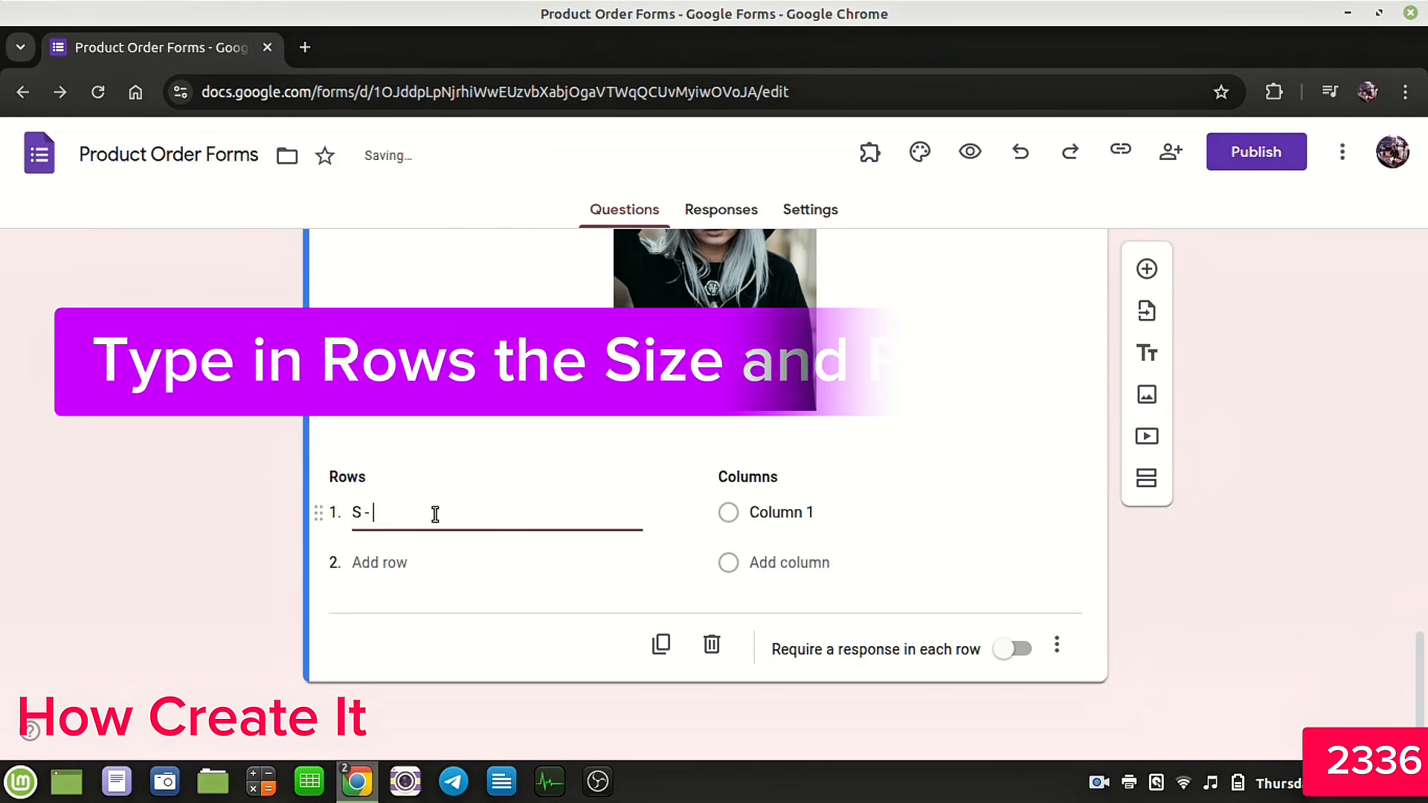
pyautogui.write('$5')
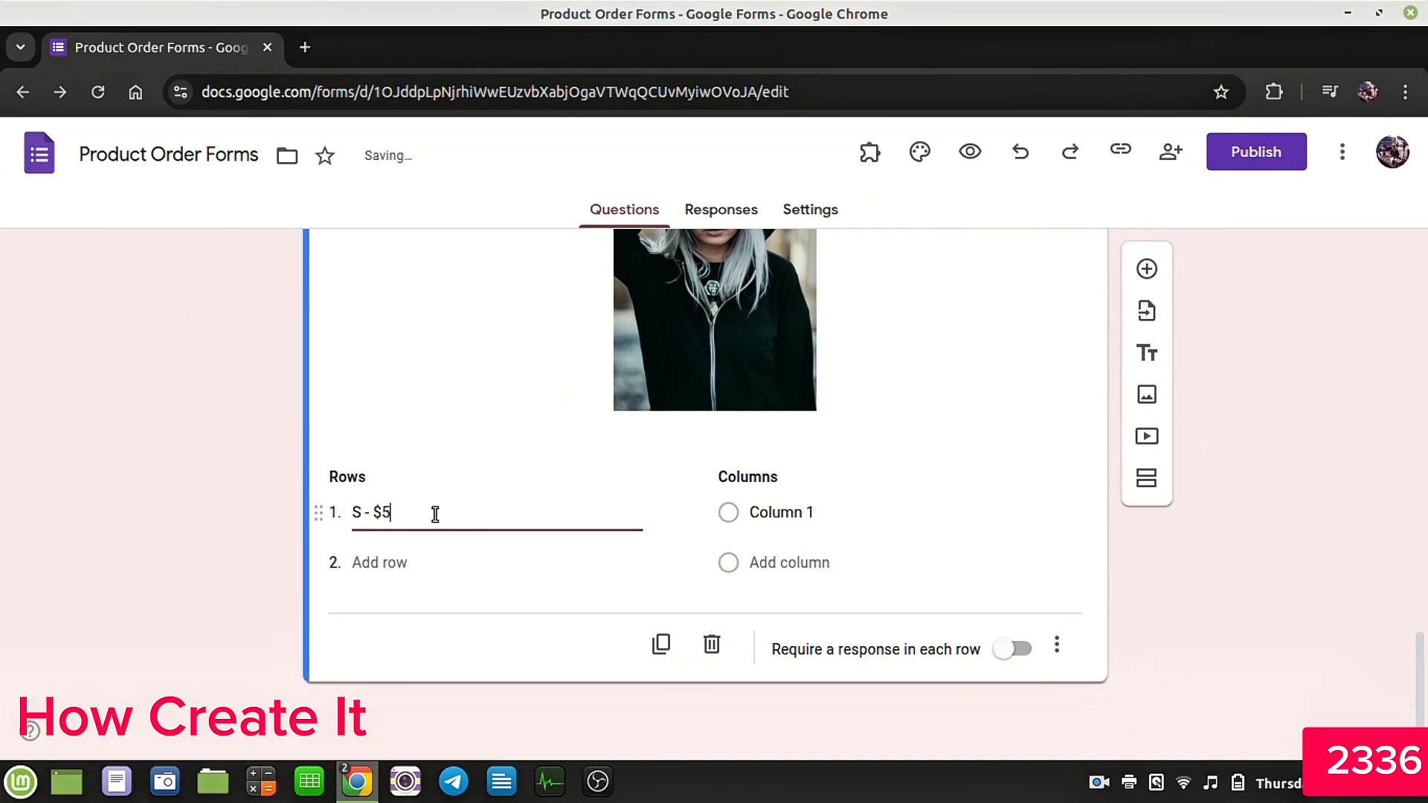
pyautogui.click(378, 562)
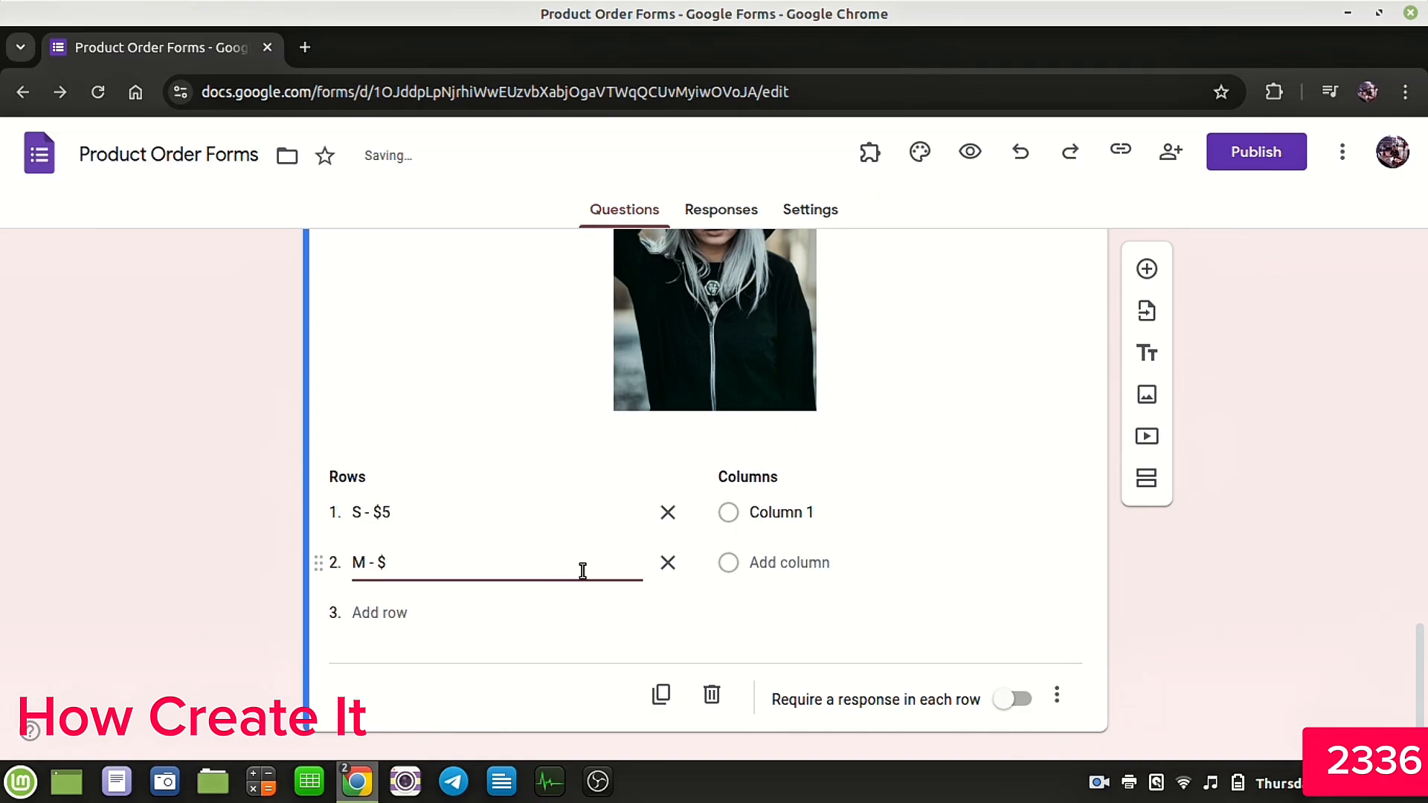
pyautogui.click(387, 613)
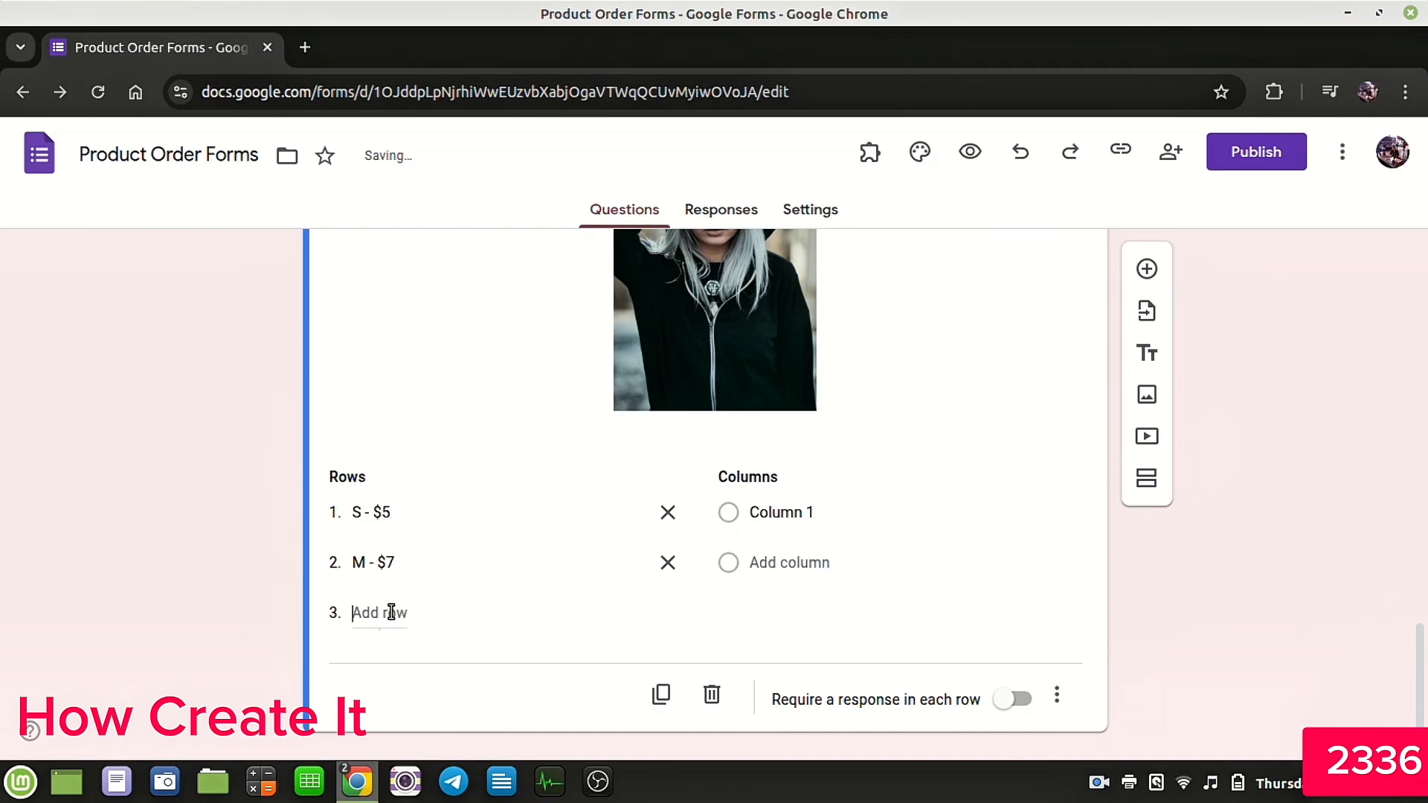
pyautogui.write('L - $9')
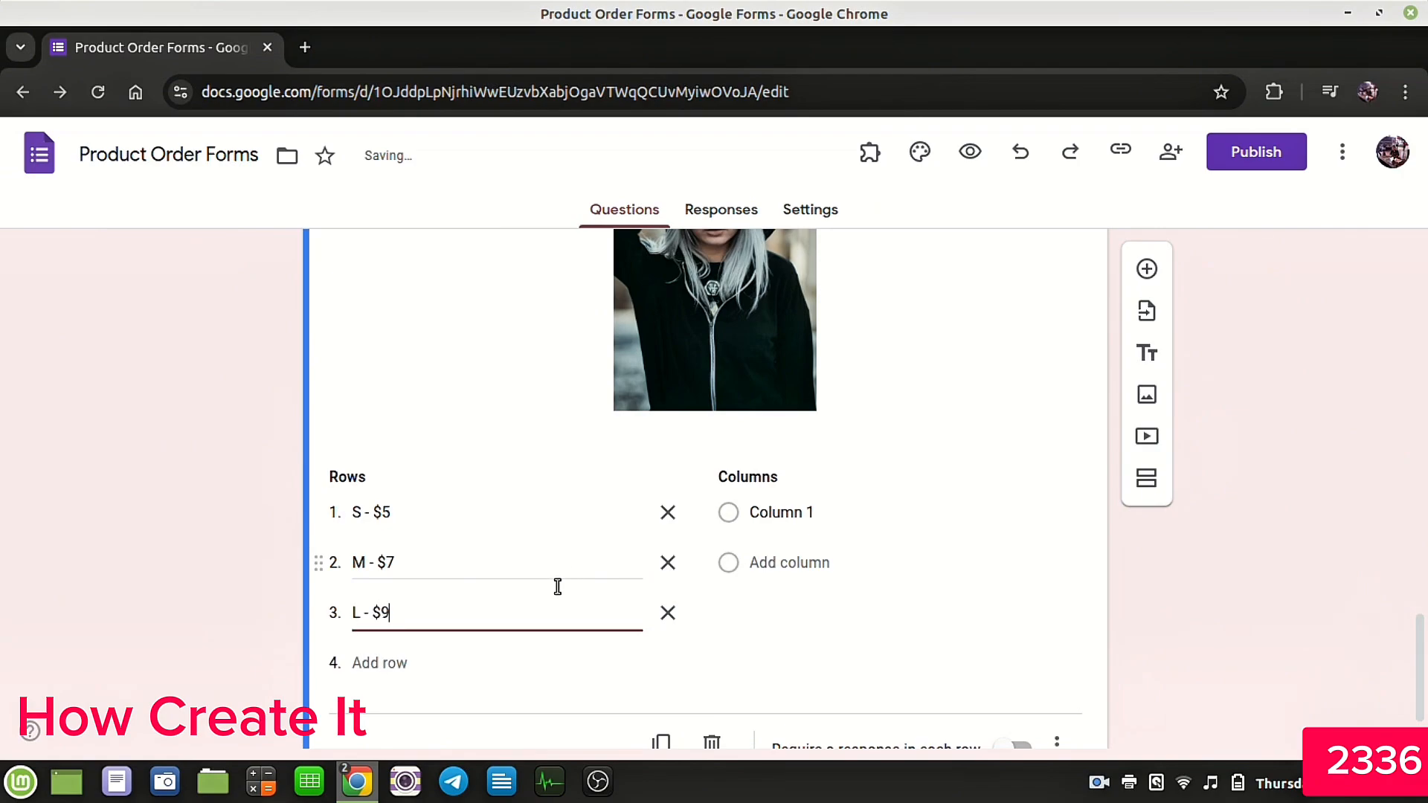
# Step: Add grid rows XL - $11, XXL - $15 and XXXL - $20
pyautogui.click(392, 663)
pyautogui.scroll(-2, 519, 572)
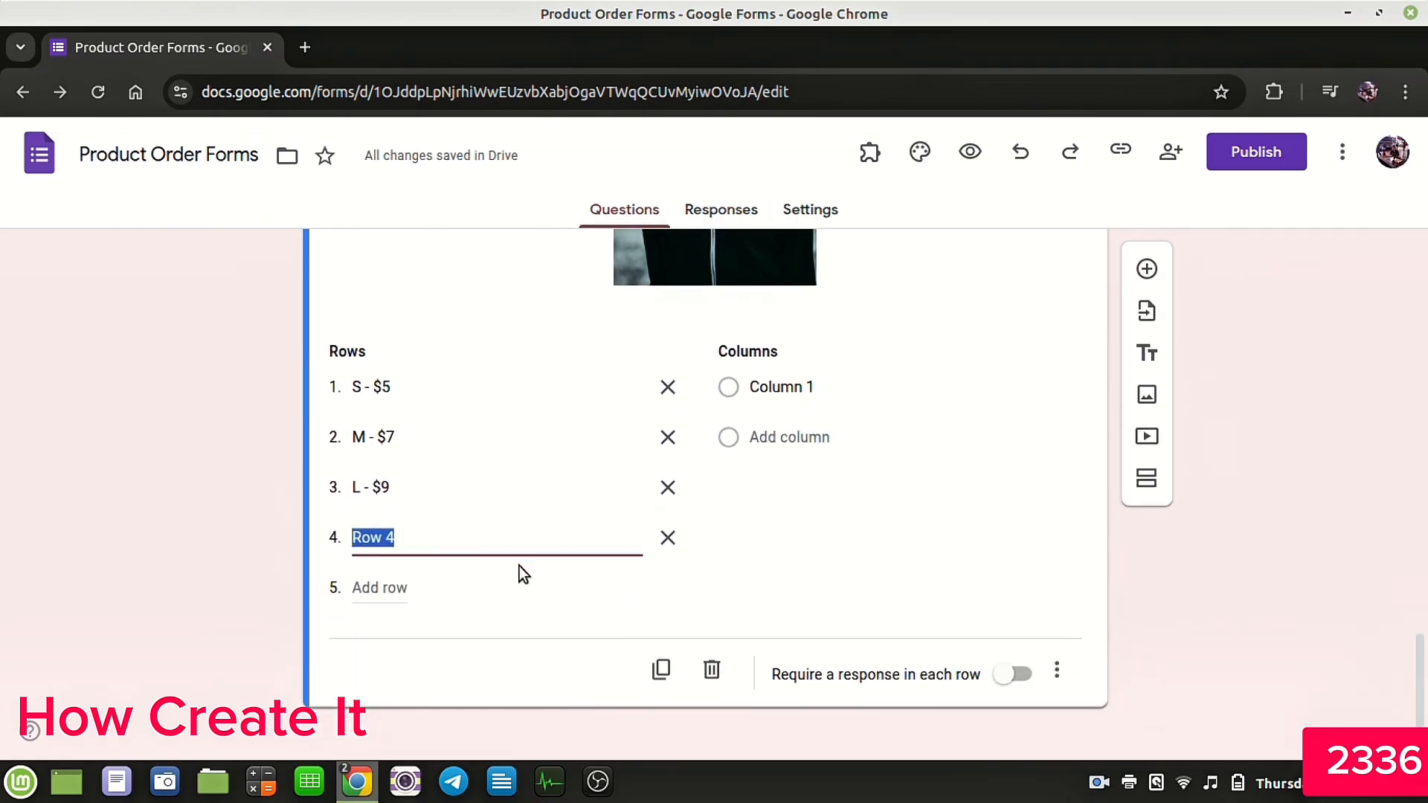
pyautogui.write('XX')
pyautogui.press('BackSpace')
pyautogui.write('L')
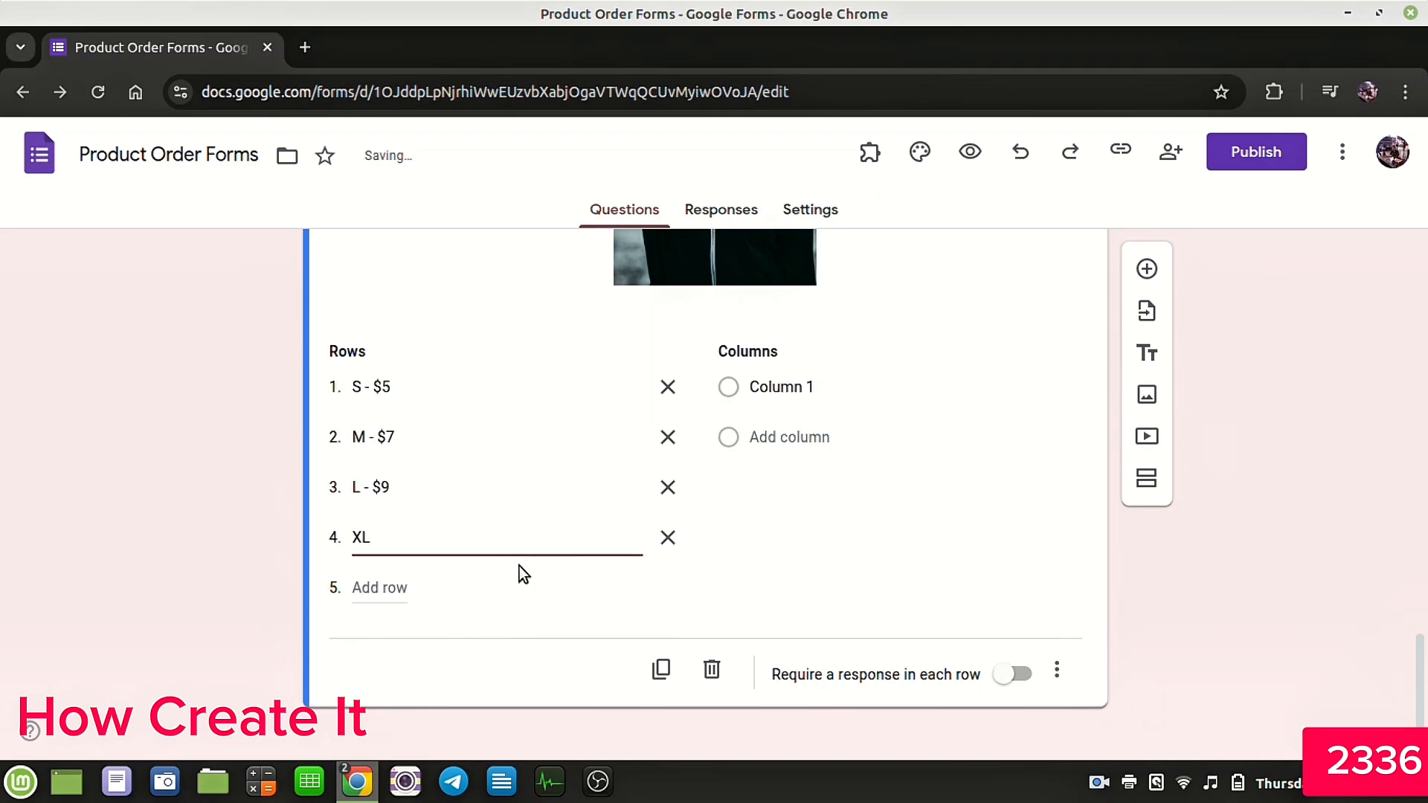
pyautogui.write(' - $11')
pyautogui.click(374, 588)
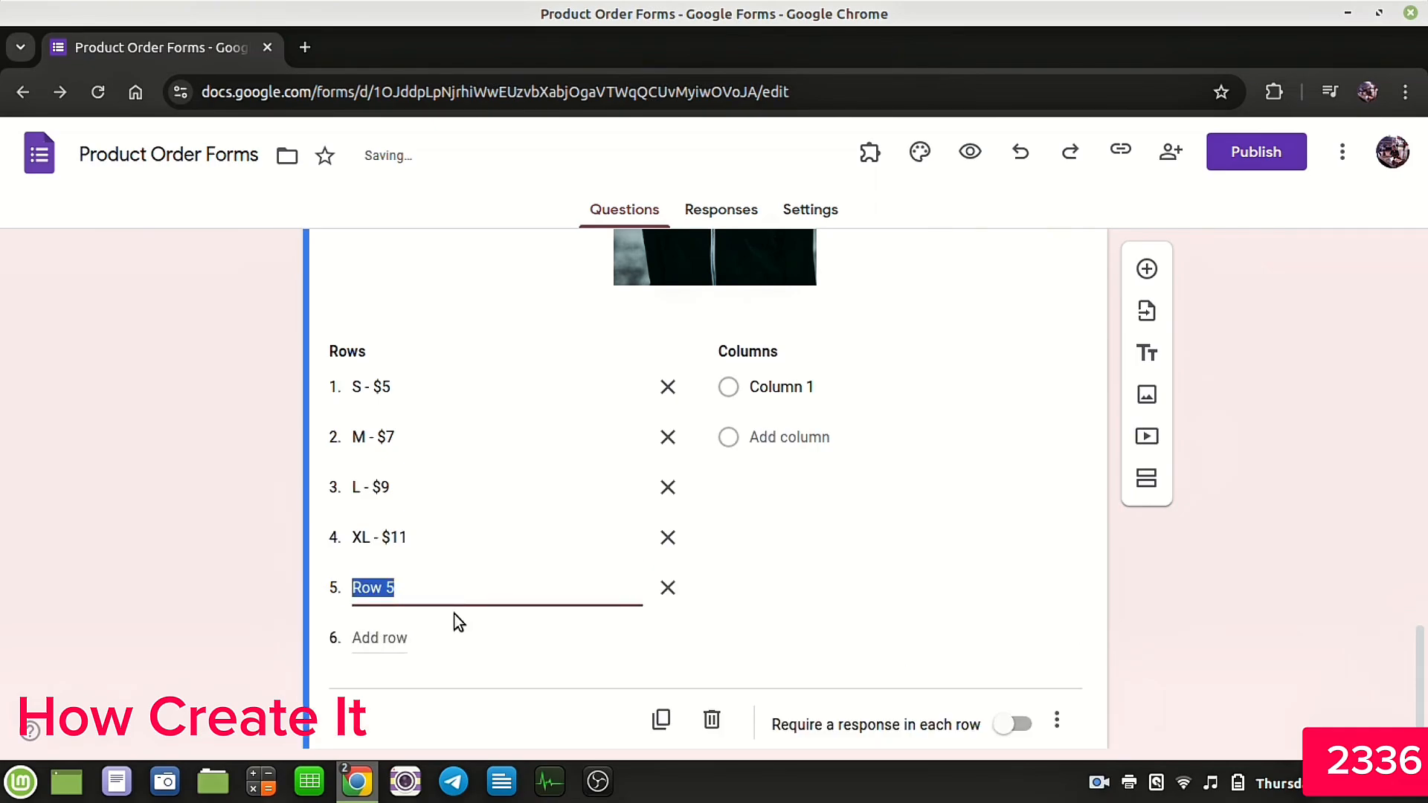
pyautogui.write('XXL - $15')
pyautogui.click(406, 637)
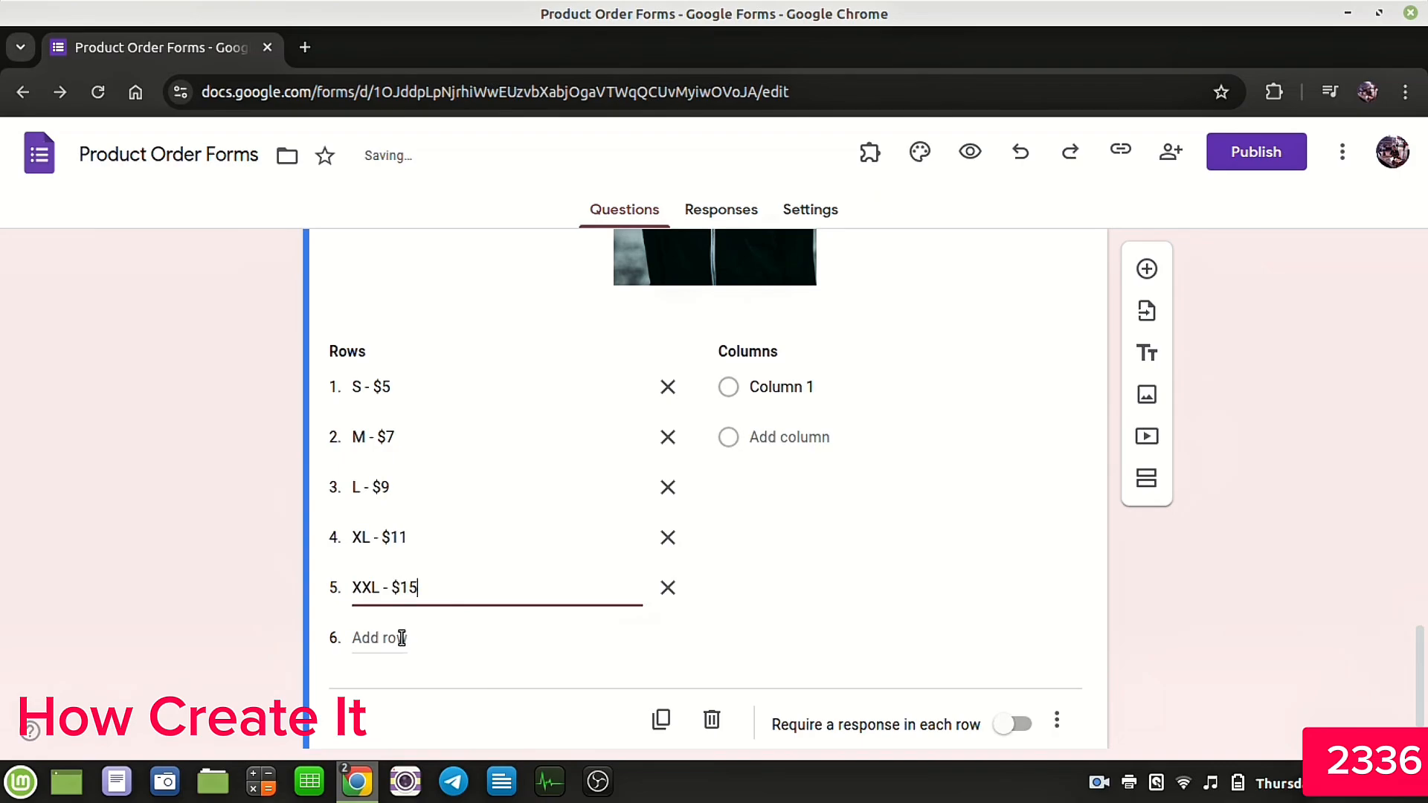
pyautogui.write('XX')
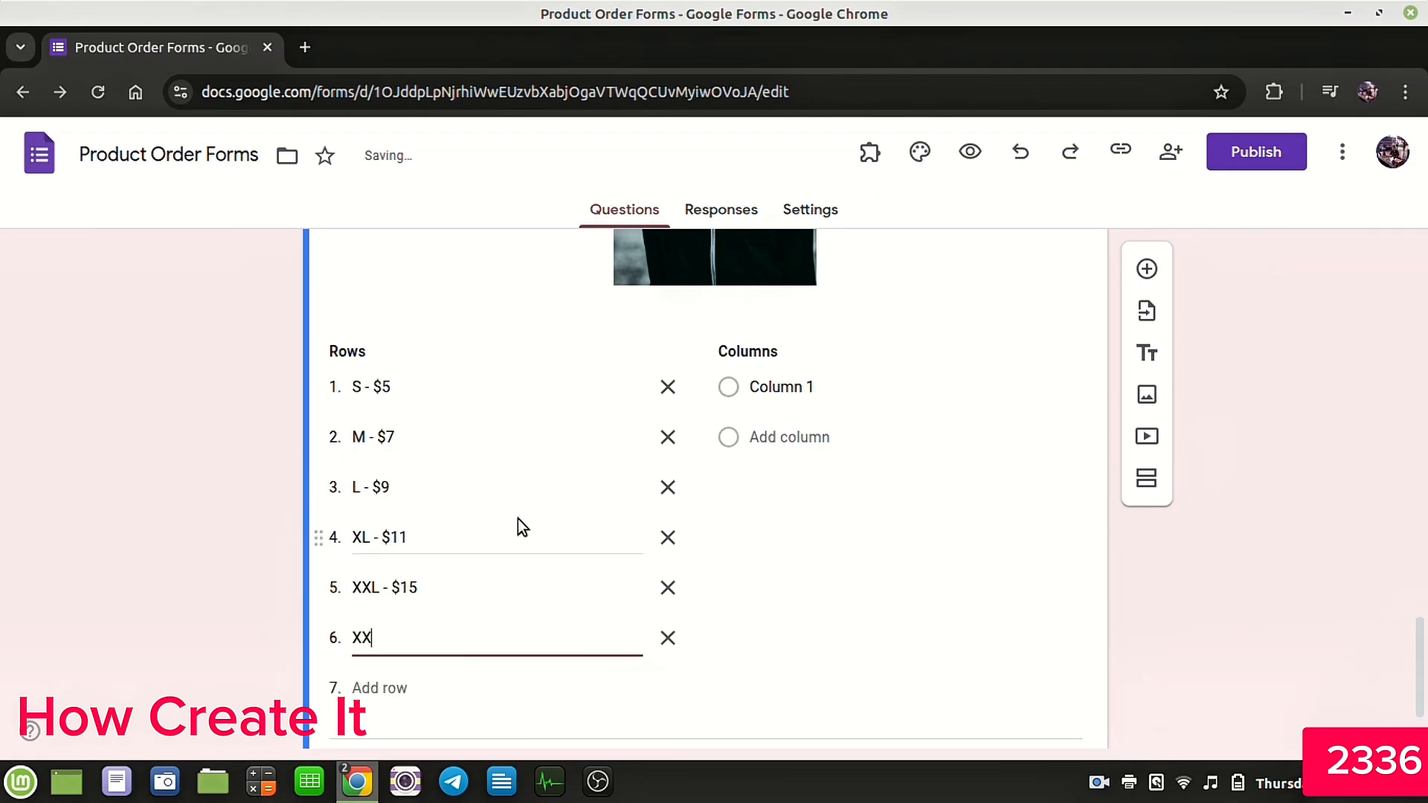
pyautogui.write('XL - $20')
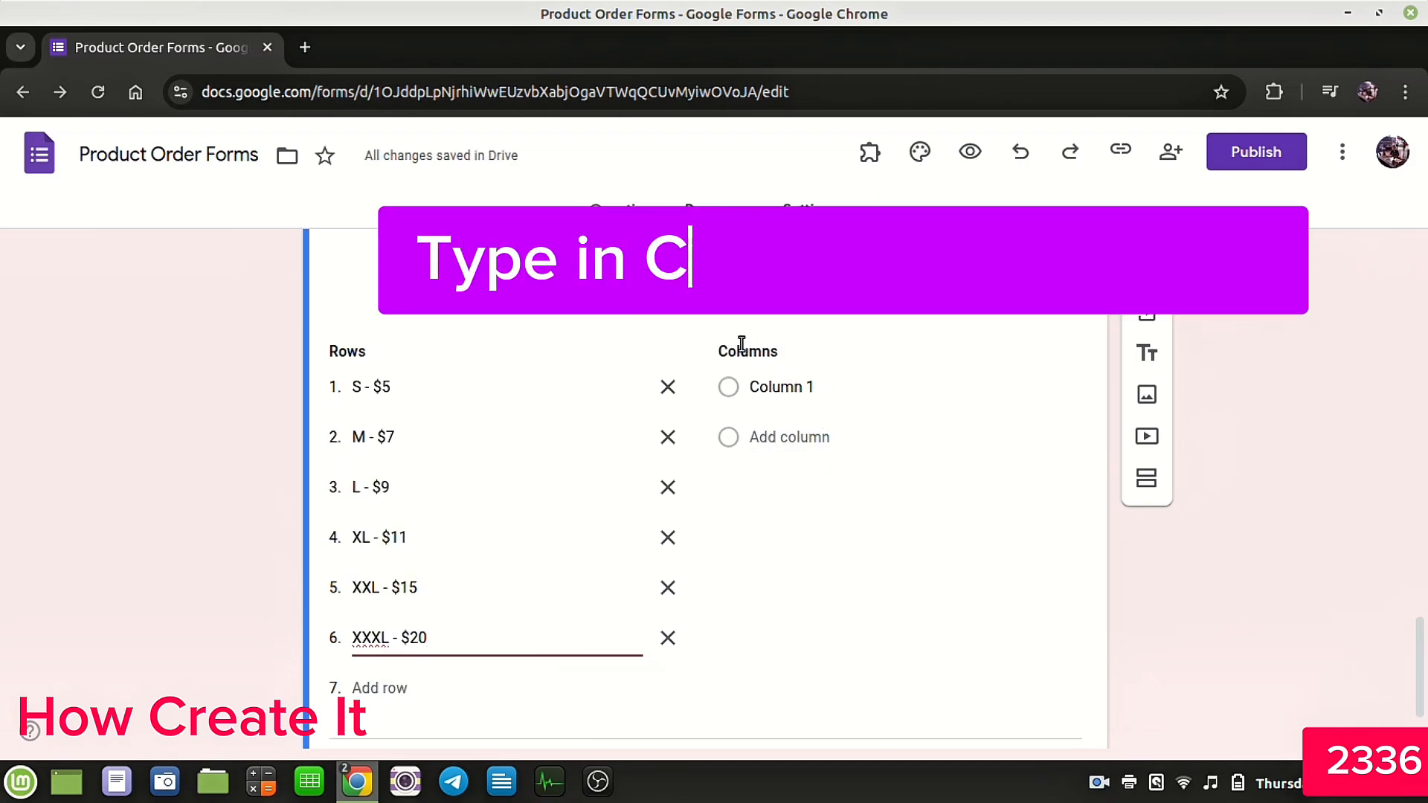
# Step: Set the grid columns to the quantities 1, 2, 3, 4 and 5
pyautogui.click(817, 388)
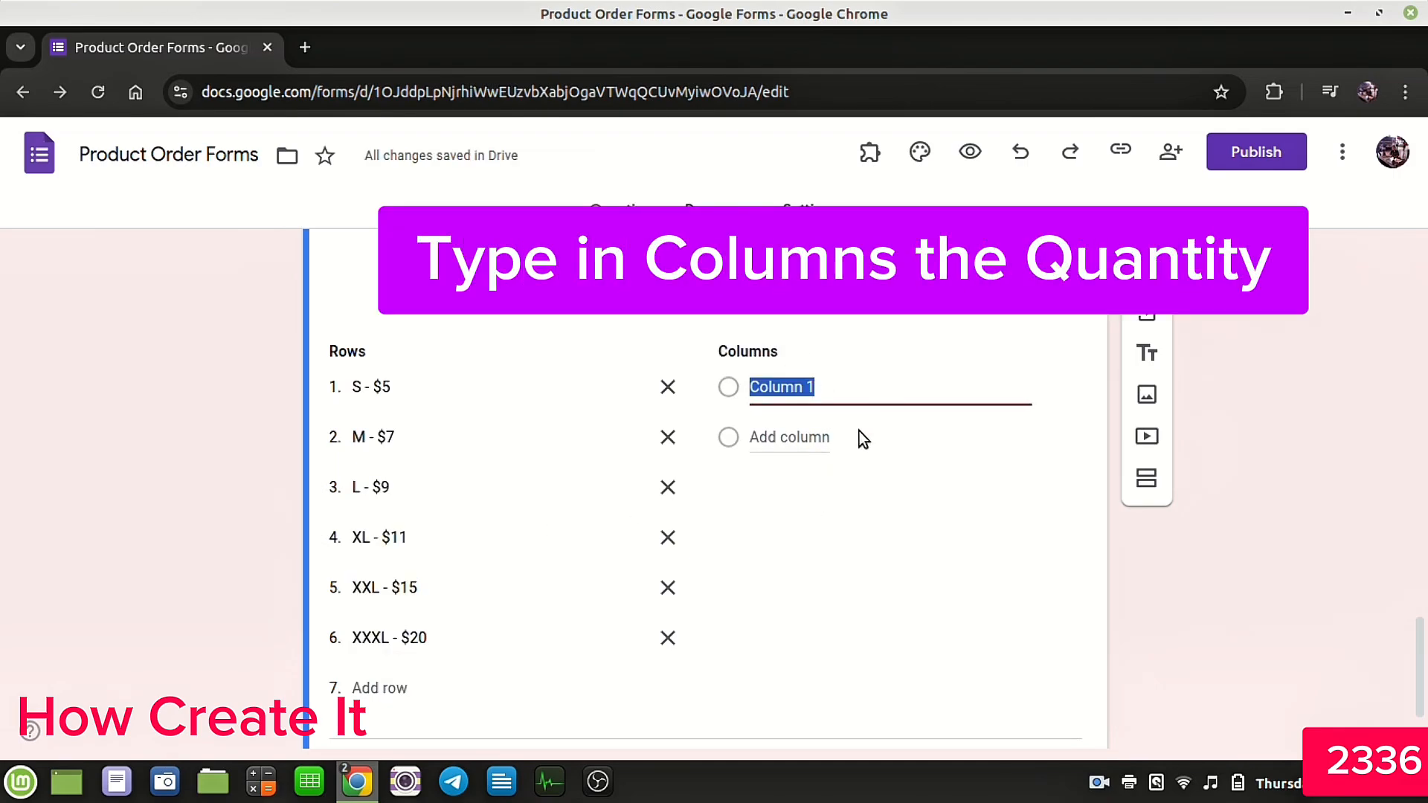
pyautogui.write('1')
pyautogui.click(789, 436)
pyautogui.write('2')
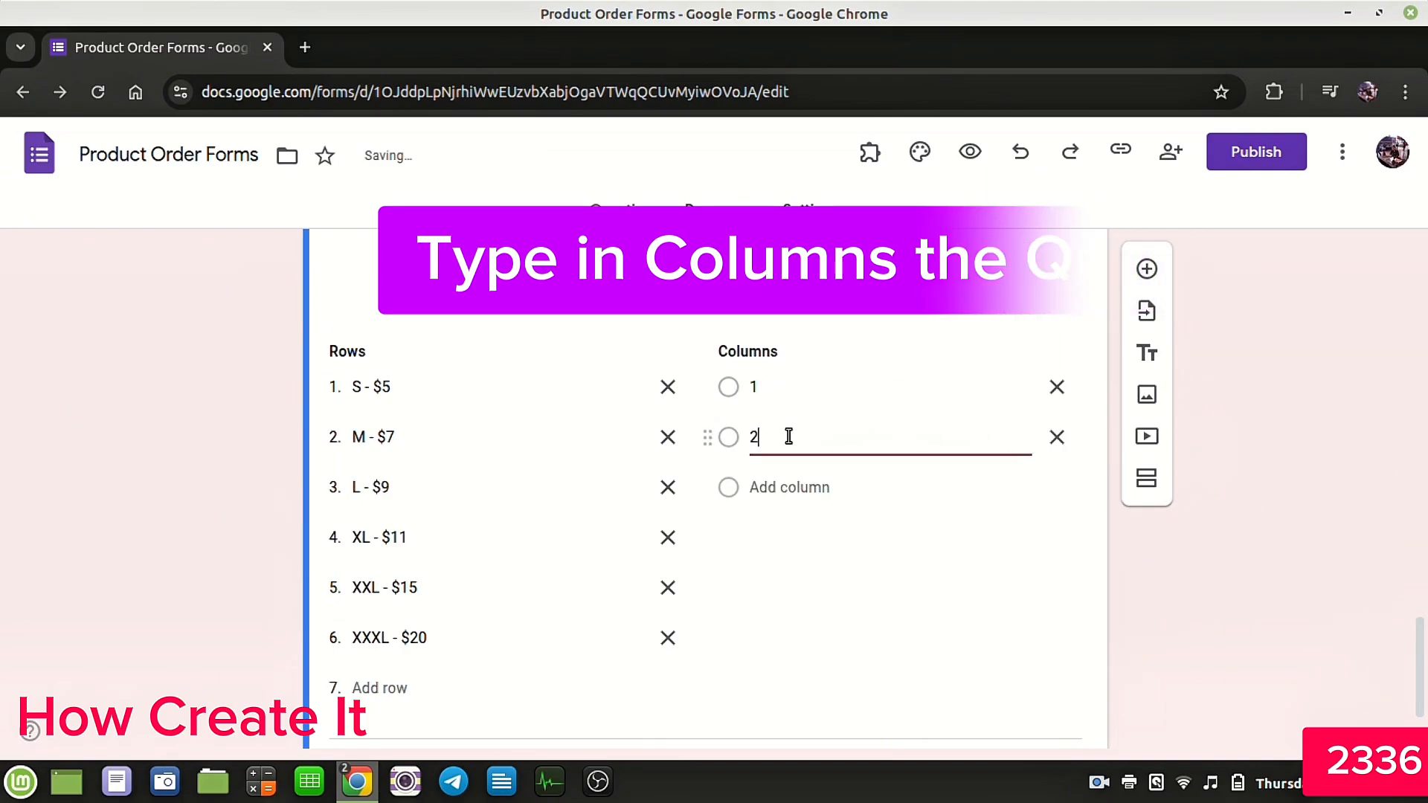
pyautogui.click(788, 487)
pyautogui.write('3')
pyautogui.click(787, 537)
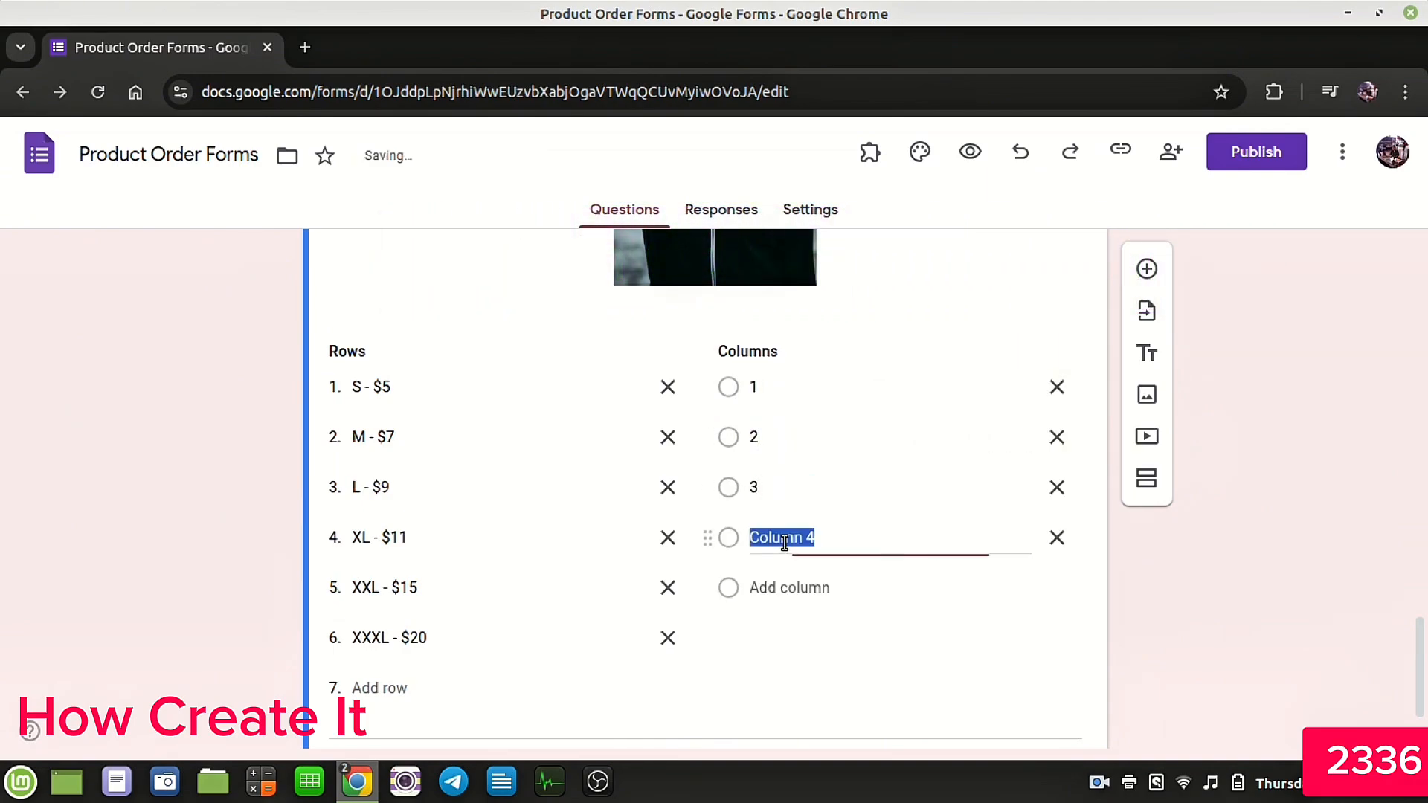
pyautogui.write('4')
pyautogui.click(791, 591)
pyautogui.write('5')
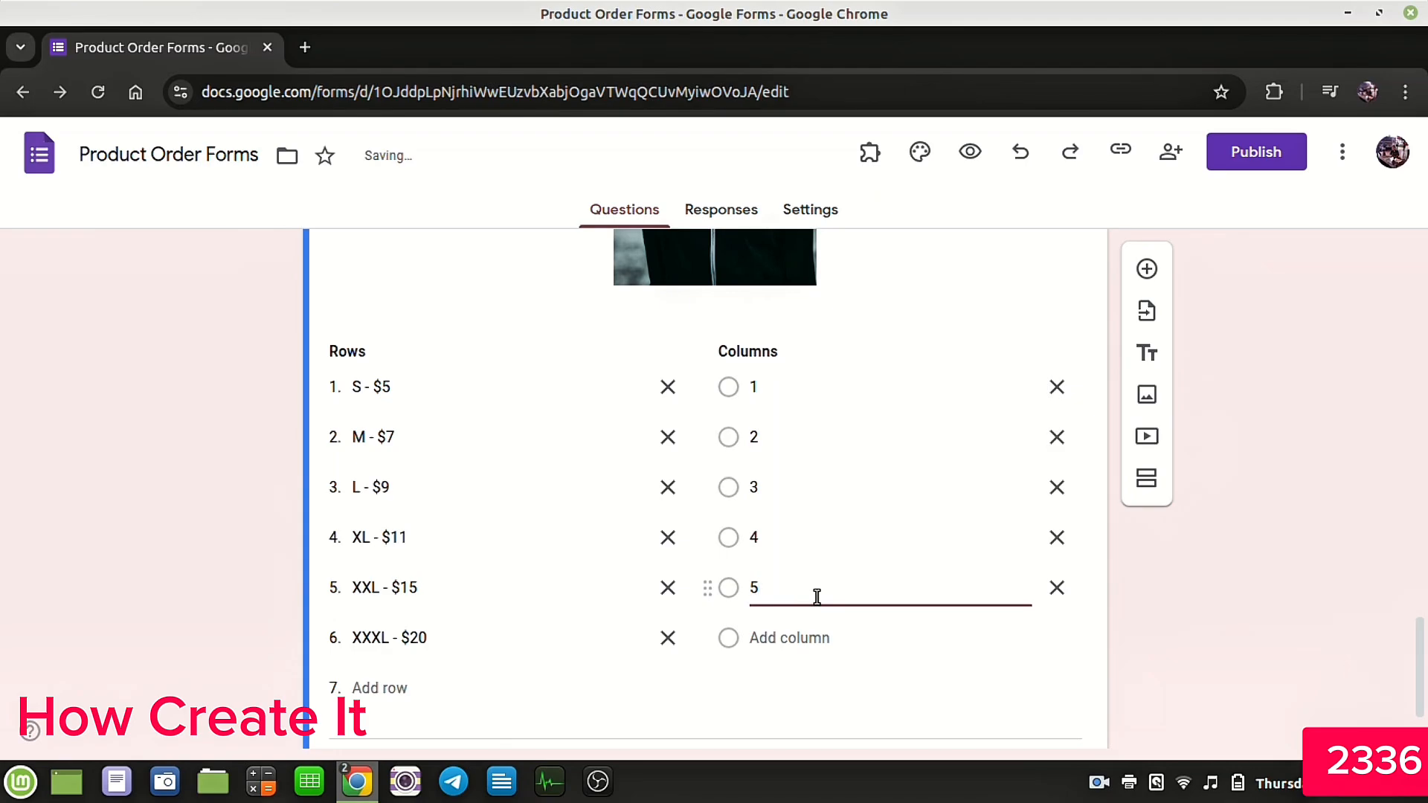
# Step: Duplicate the Model 1 grid question
pyautogui.scroll(6, 828, 597)
pyautogui.scroll(-8, 828, 604)
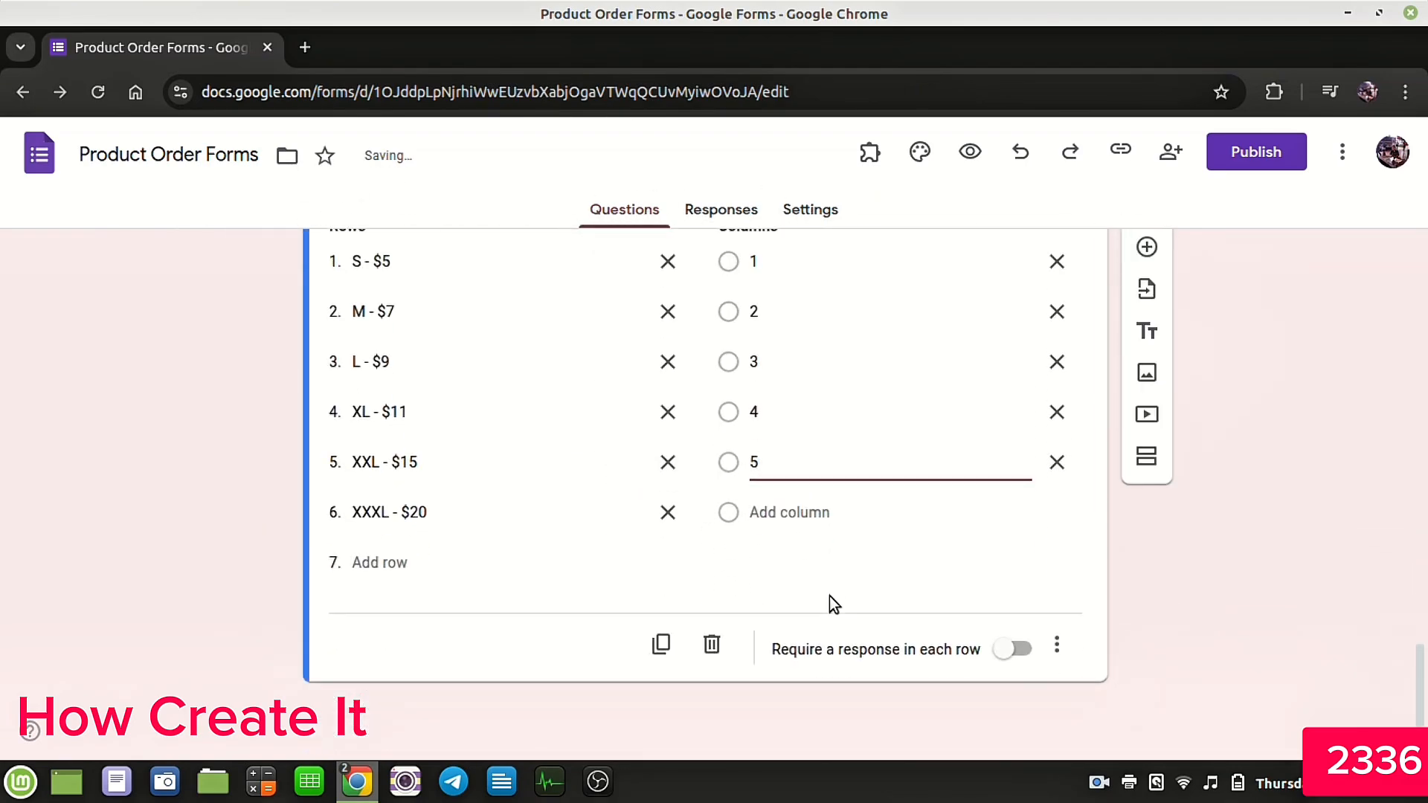
pyautogui.click(641, 650)
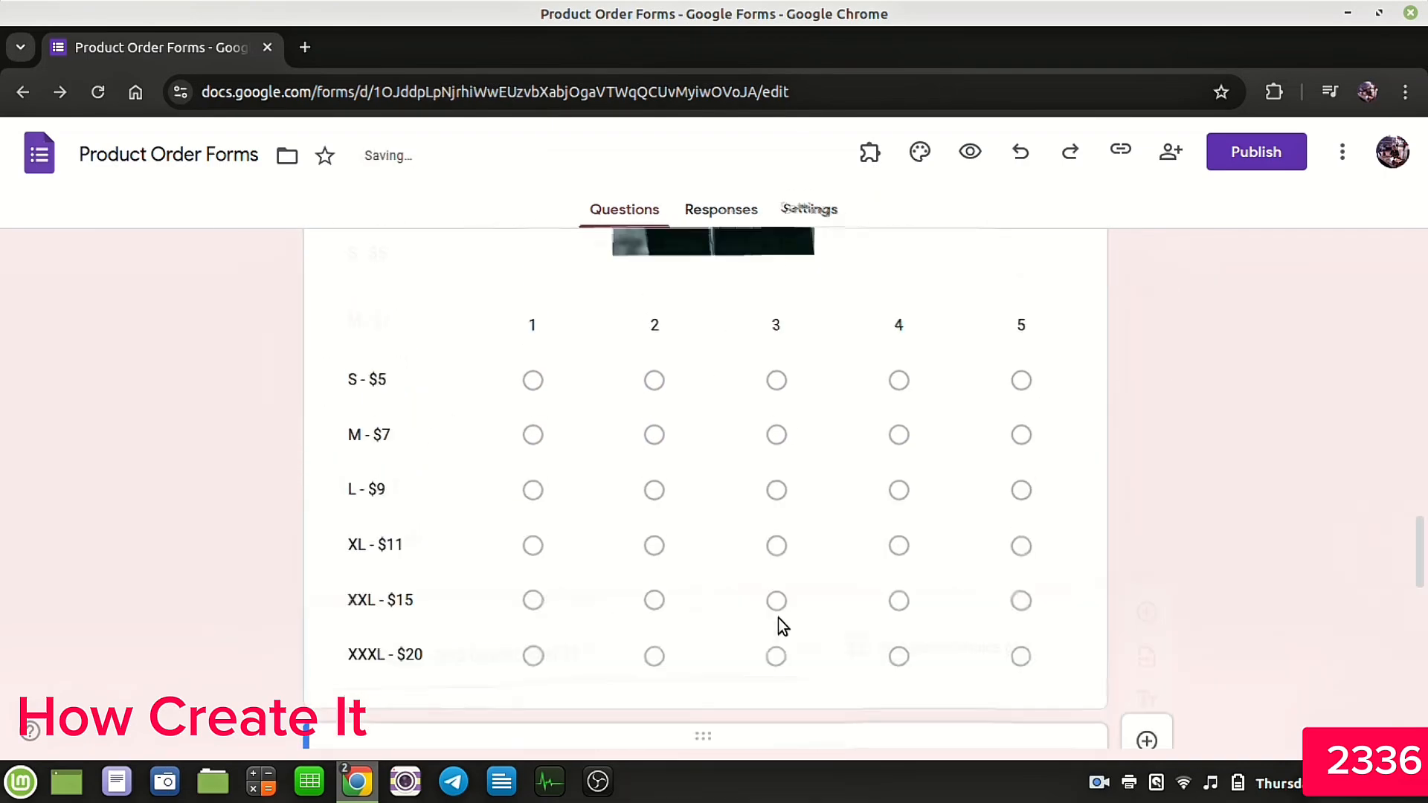
# Step: Retitle the duplicated question as Picture, Size and Quantity (Model 2)
pyautogui.scroll(5, 778, 618)
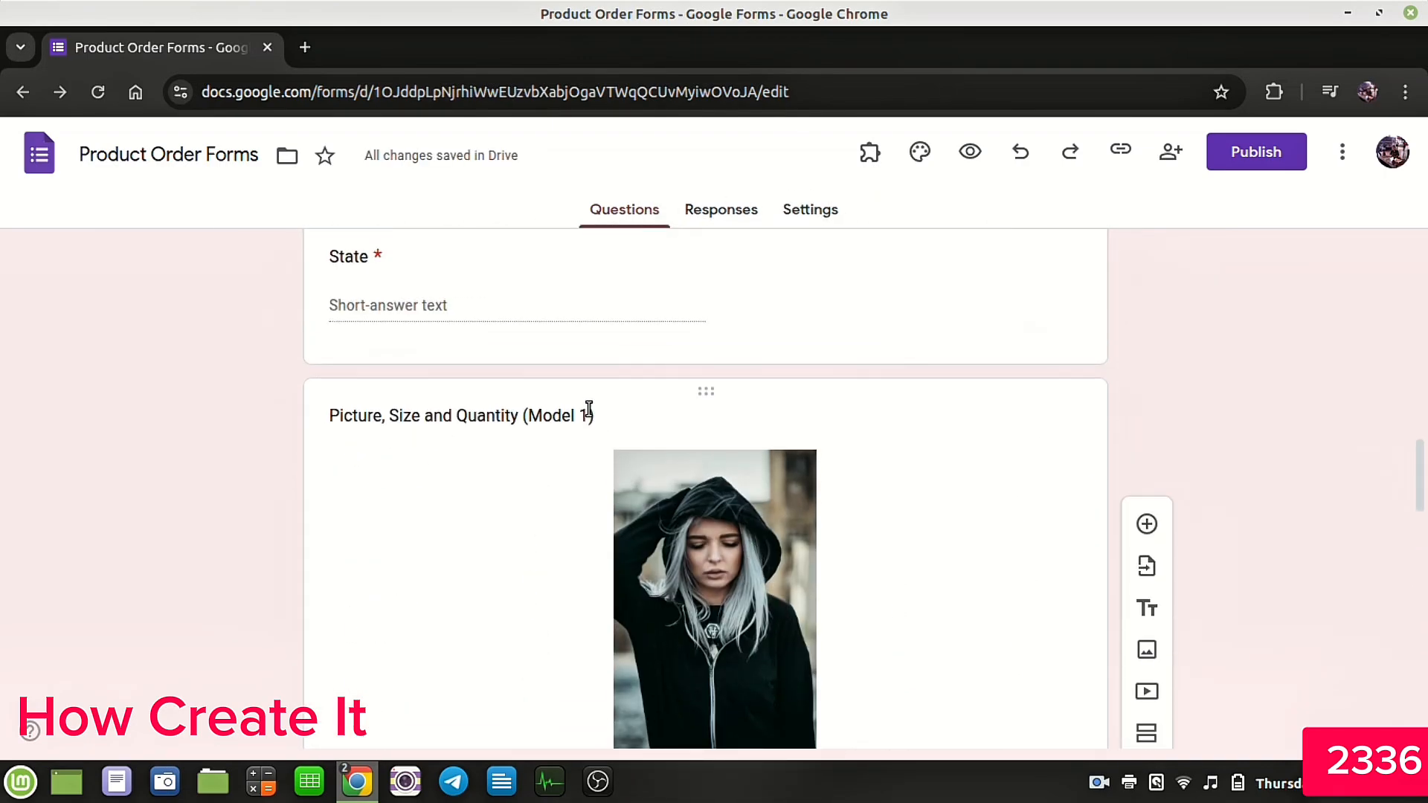
pyautogui.scroll(-10, 747, 515)
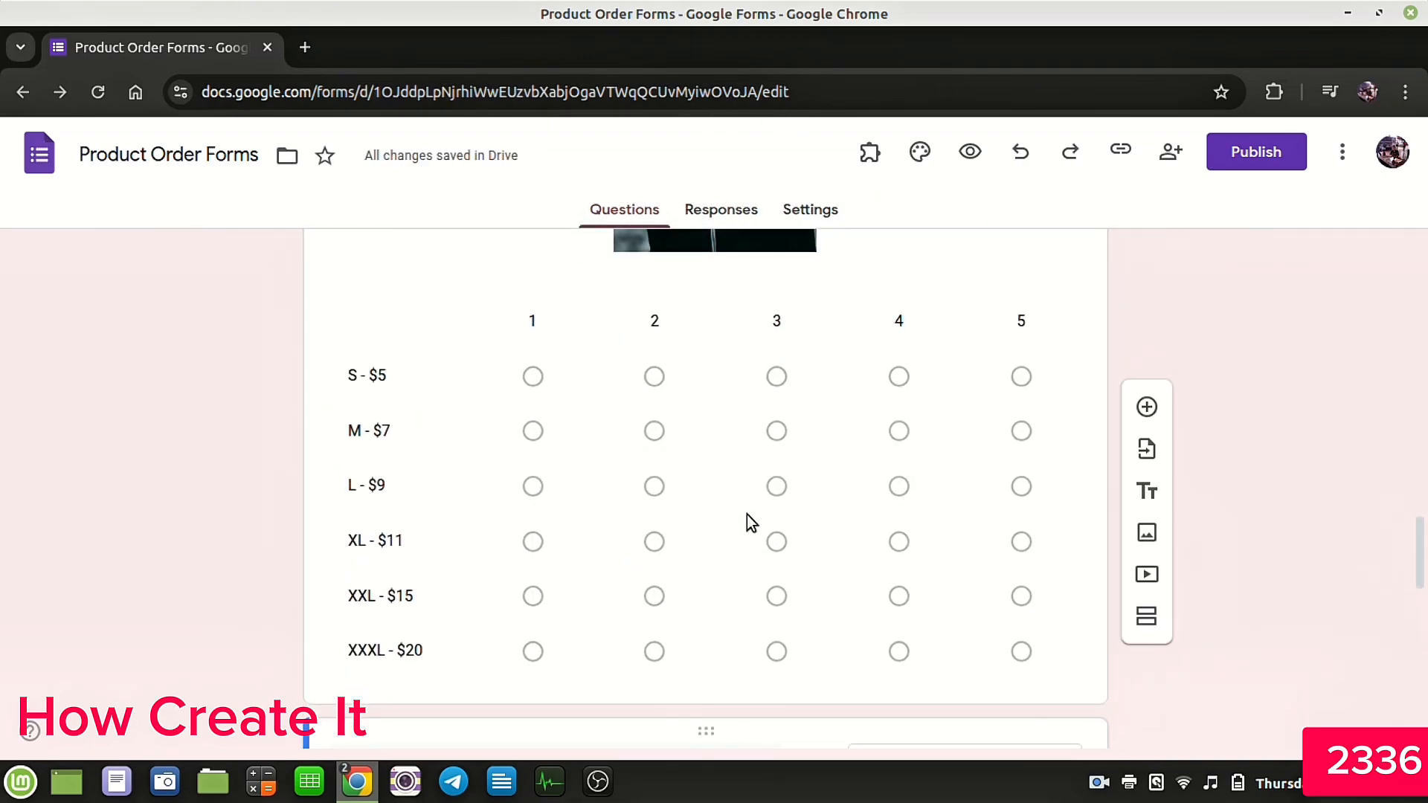
pyautogui.click(746, 516)
pyautogui.click(597, 396)
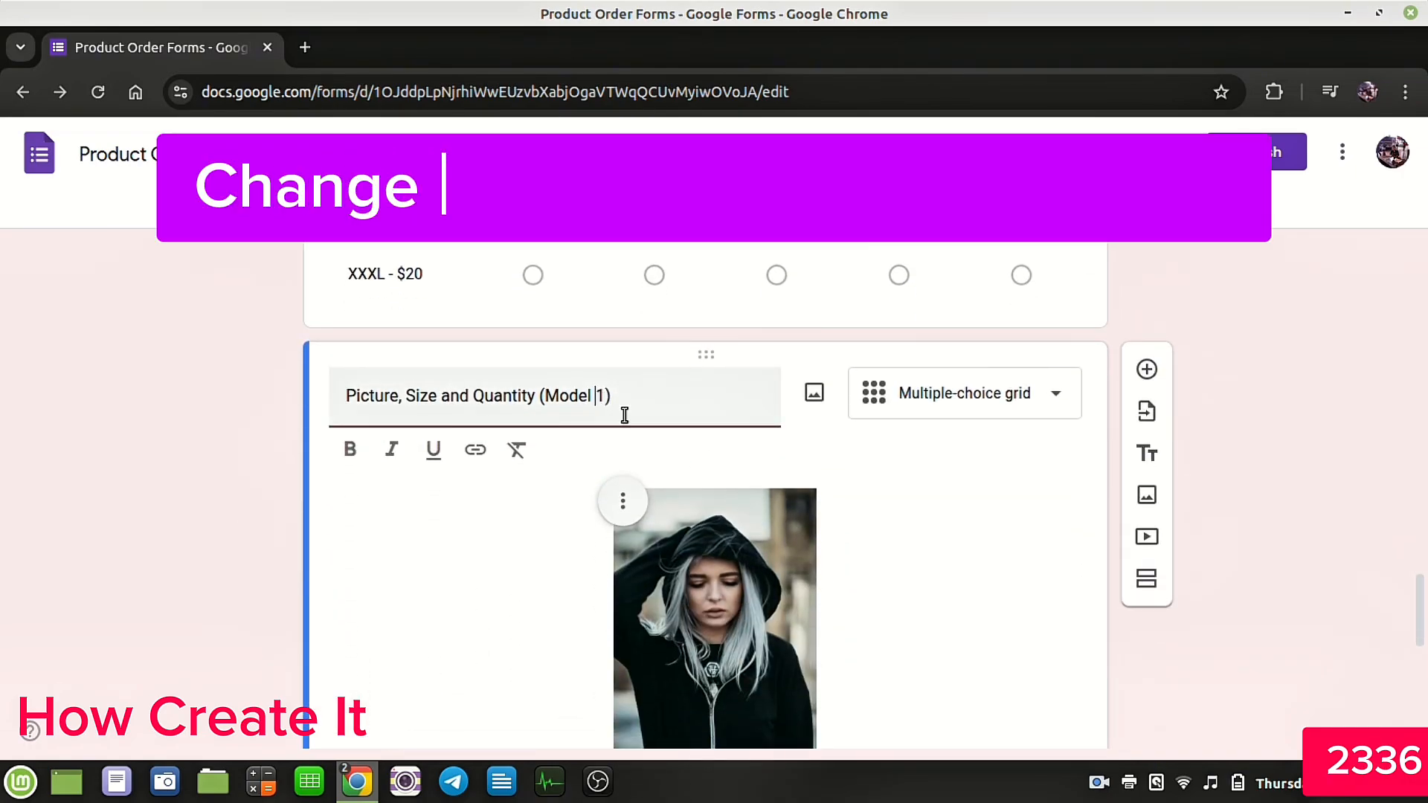
pyautogui.press('Delete')
pyautogui.write('2')
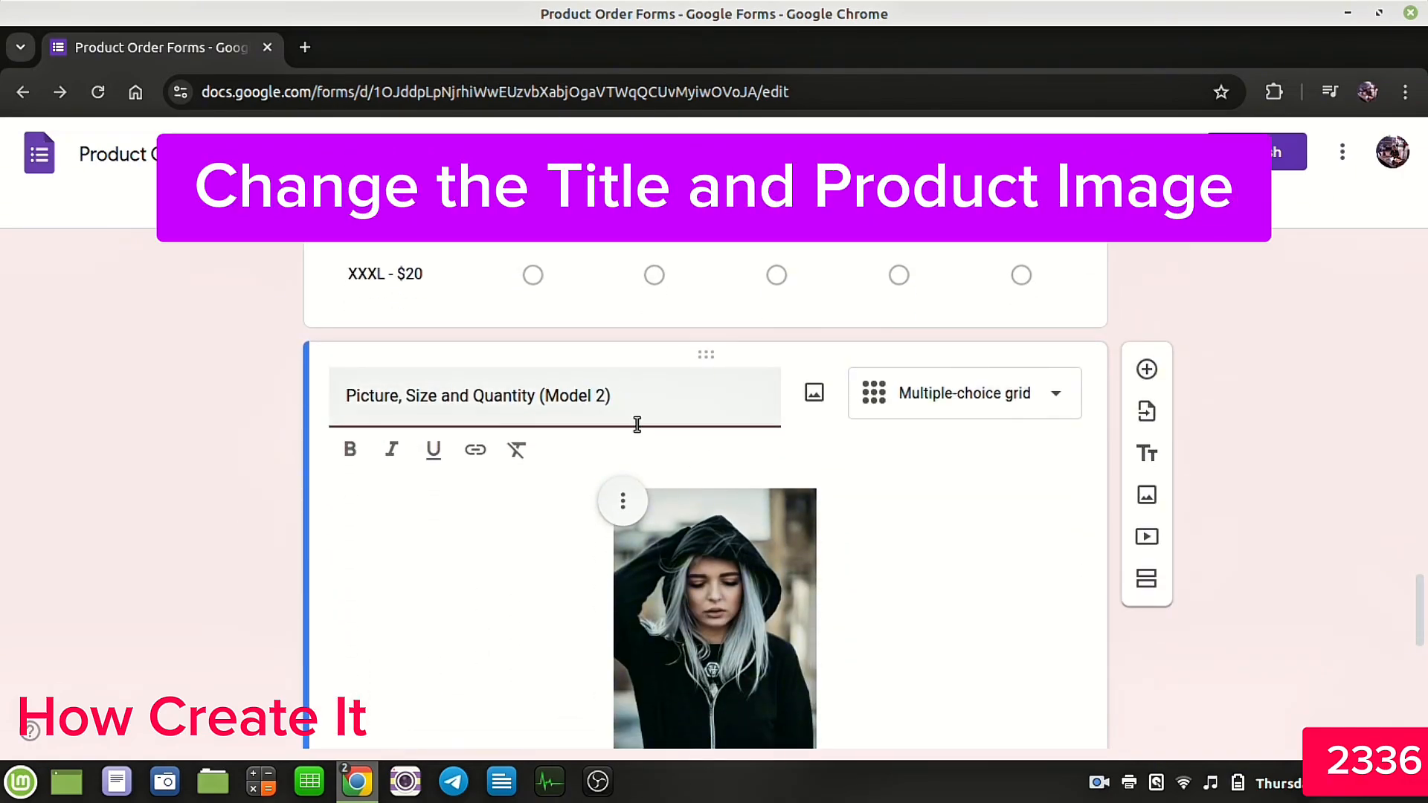
# Step: Replace the duplicated question's image with MODEL 2.jpg
pyautogui.scroll(-2, 792, 453)
pyautogui.click(621, 374)
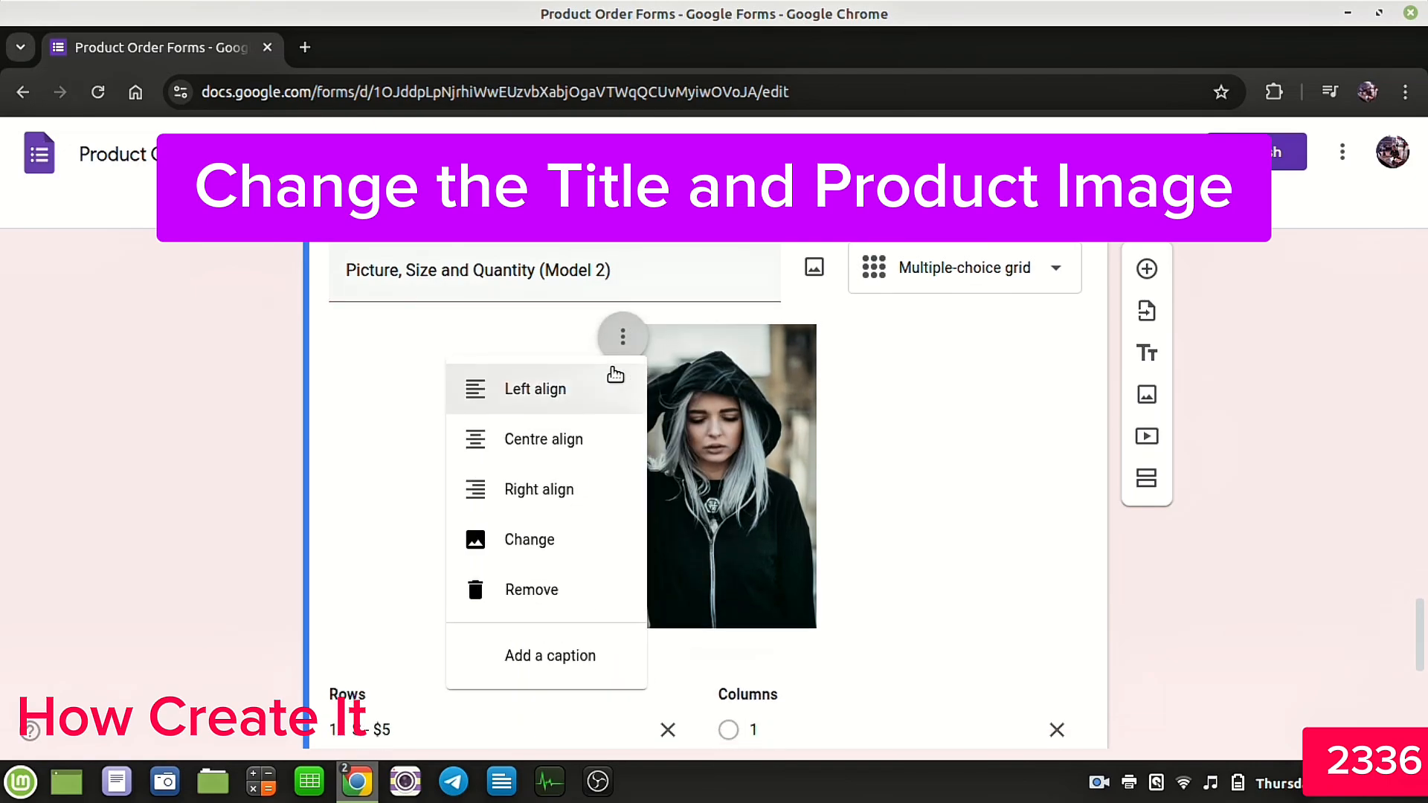
pyautogui.click(512, 550)
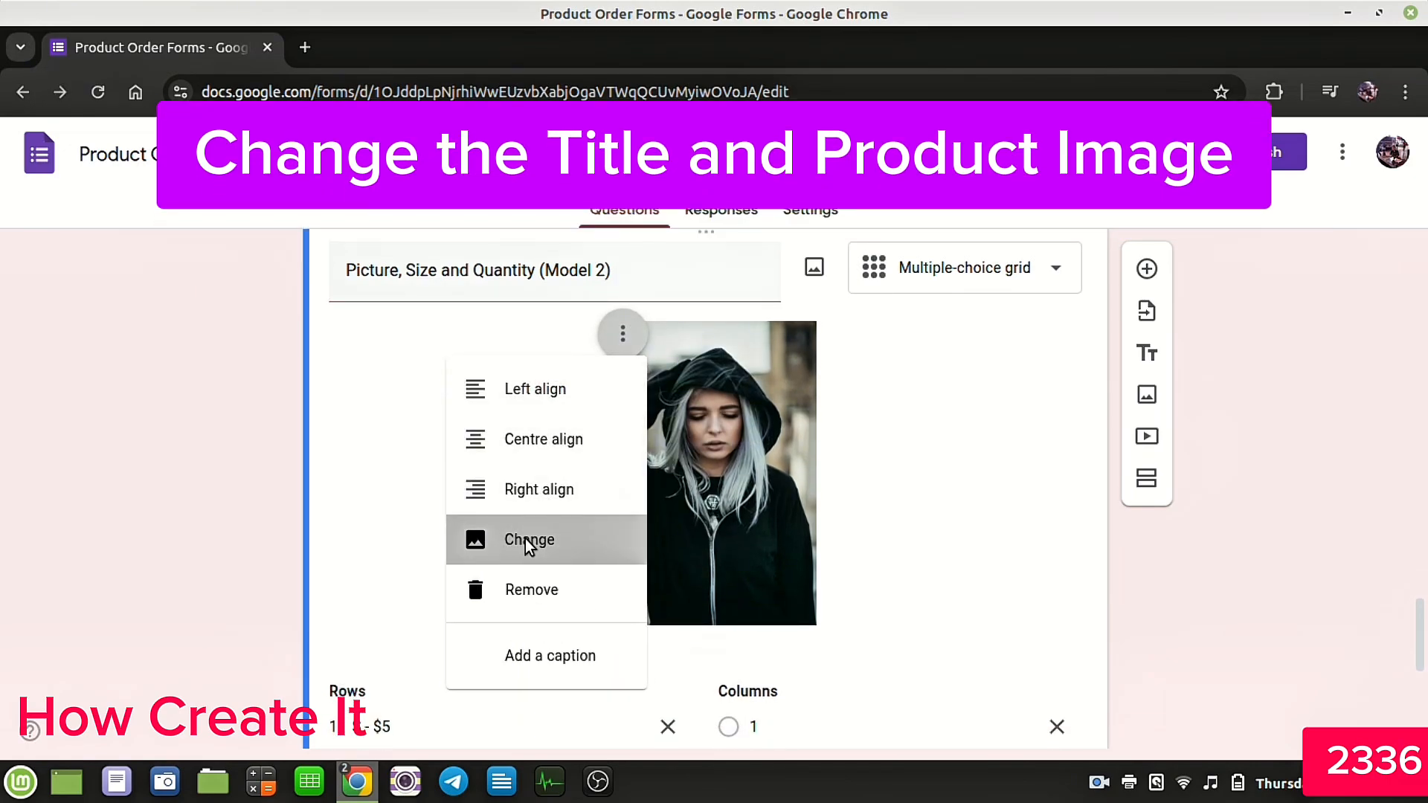
pyautogui.click(680, 579)
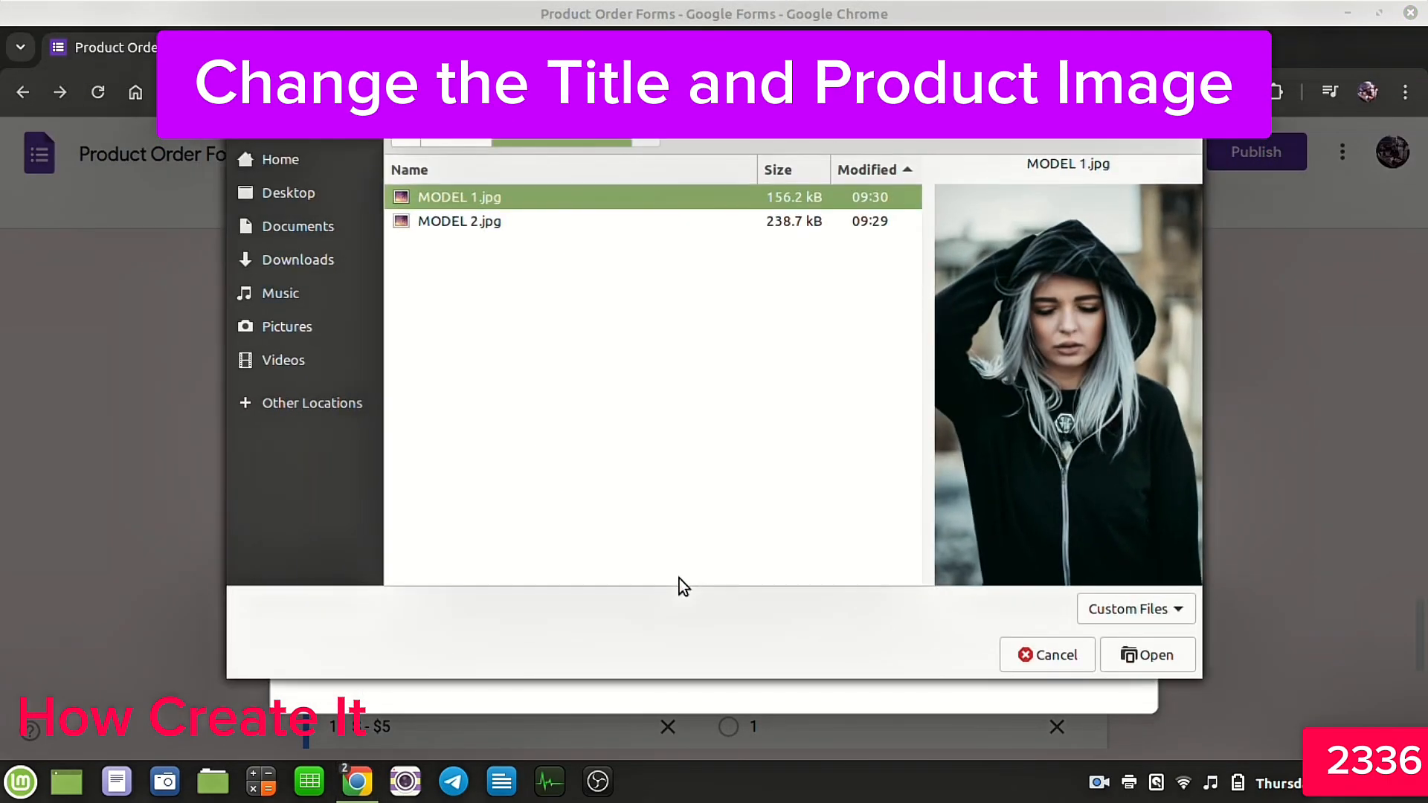
pyautogui.click(467, 221)
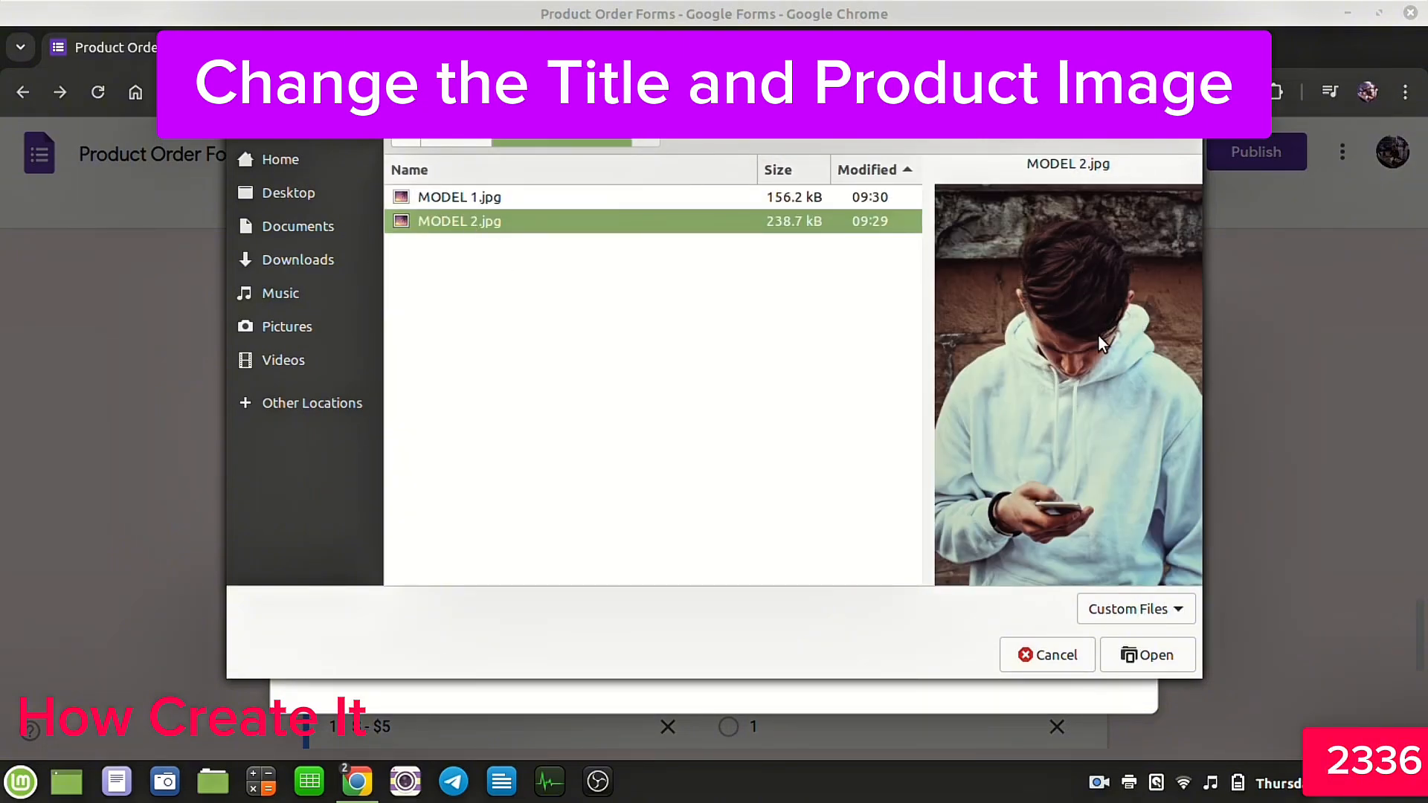
pyautogui.click(1139, 658)
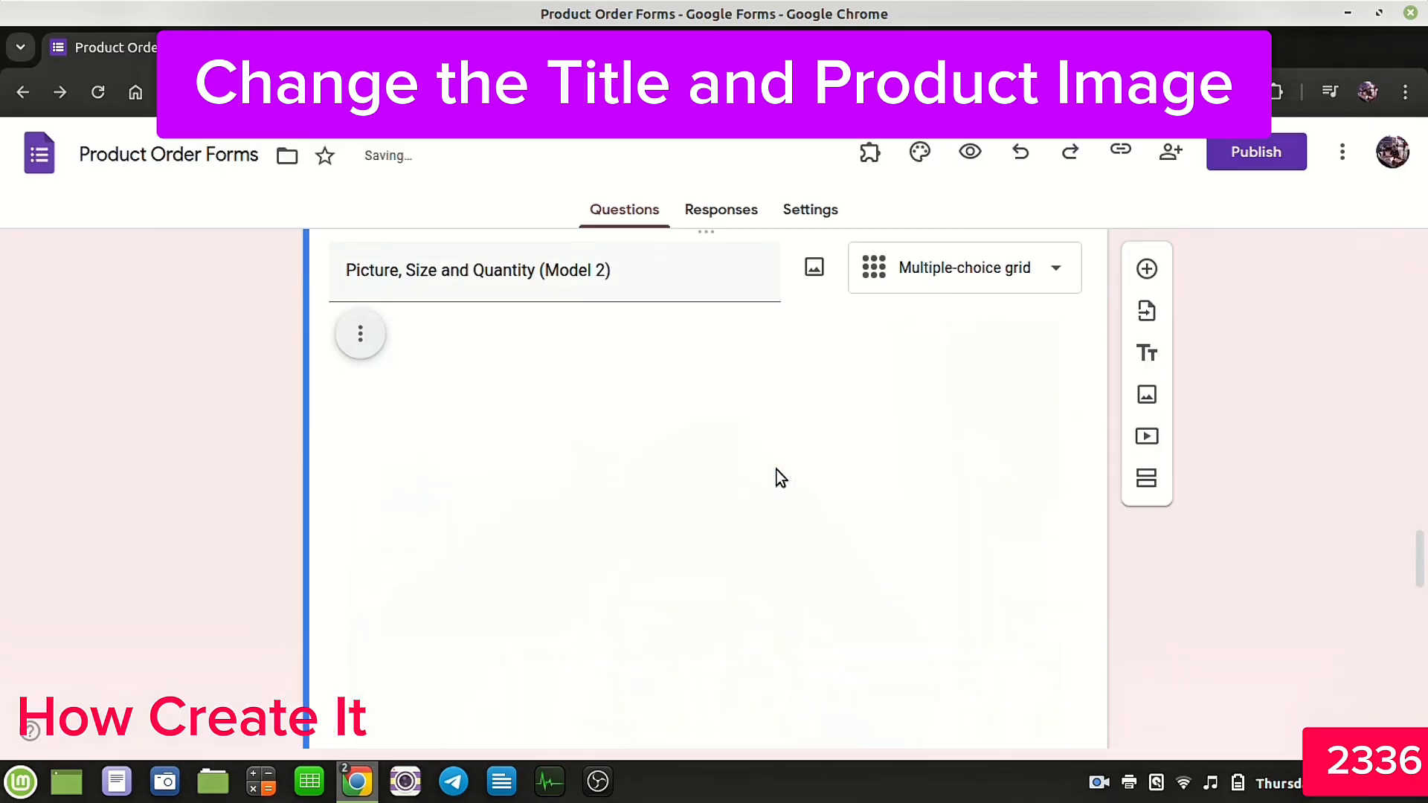
# Step: Shrink the new image to a smaller size and centre-align it within the question
pyautogui.click(1037, 349)
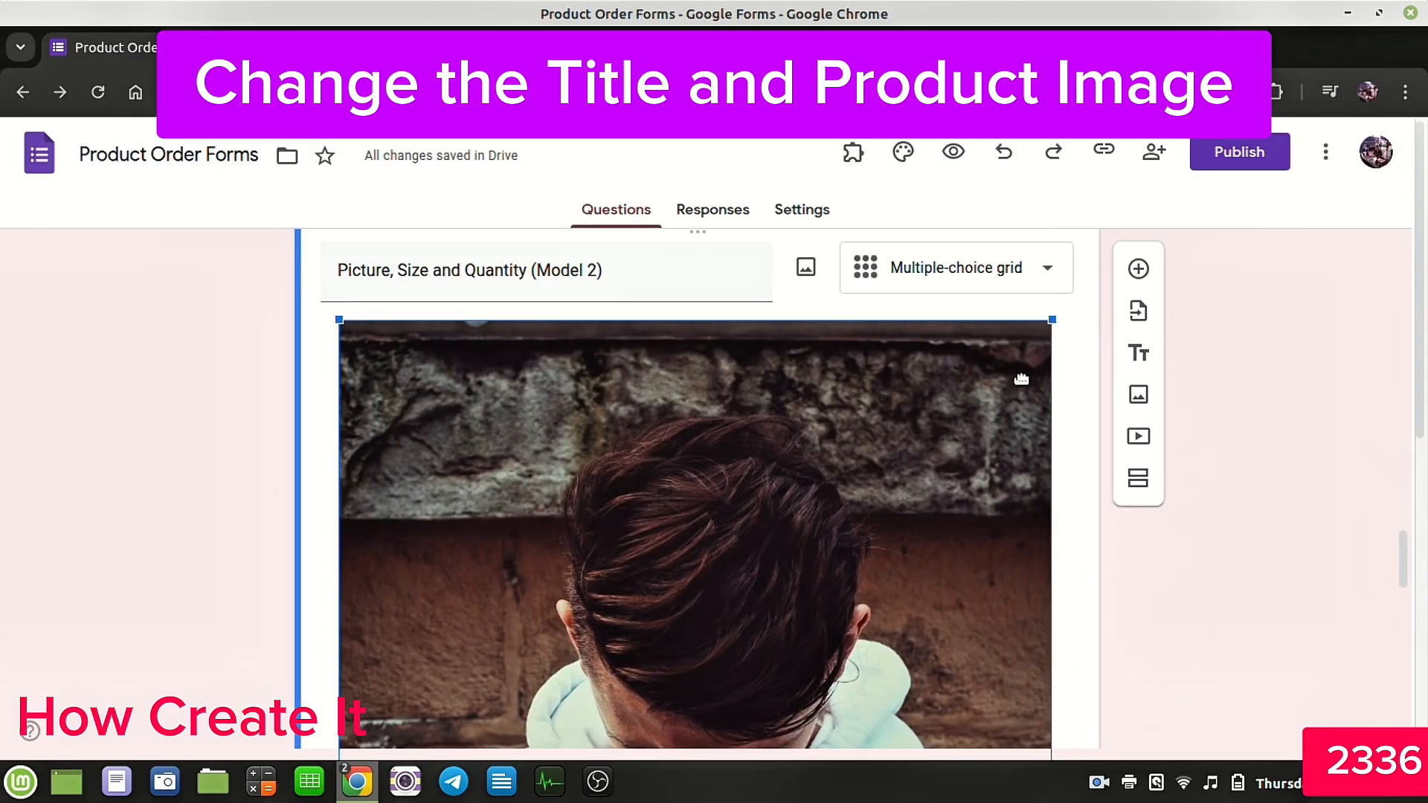
pyautogui.moveTo(1049, 328); pyautogui.dragTo(675, 579)
pyautogui.moveTo(789, 328); pyautogui.dragTo(386, 670)
pyautogui.click(712, 516)
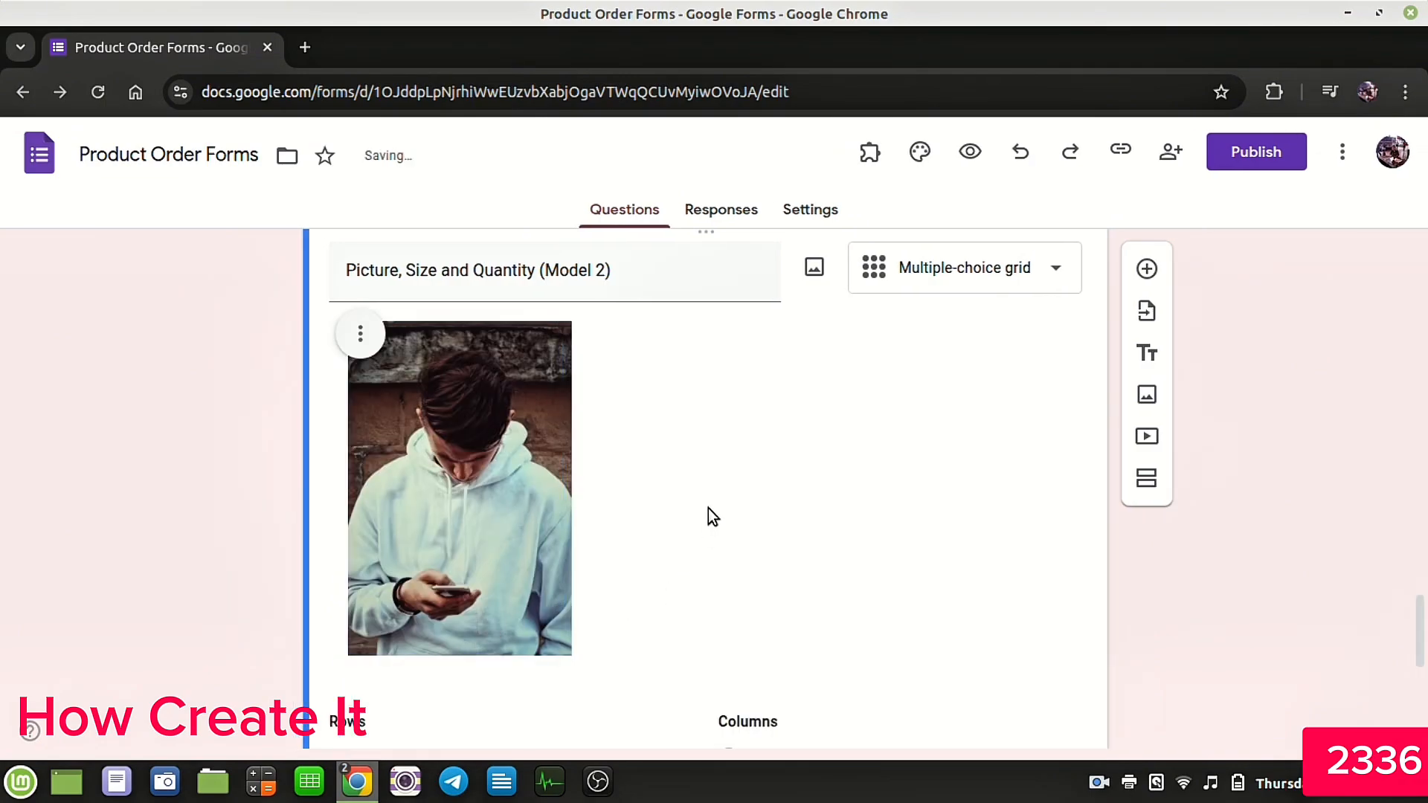
pyautogui.click(360, 333)
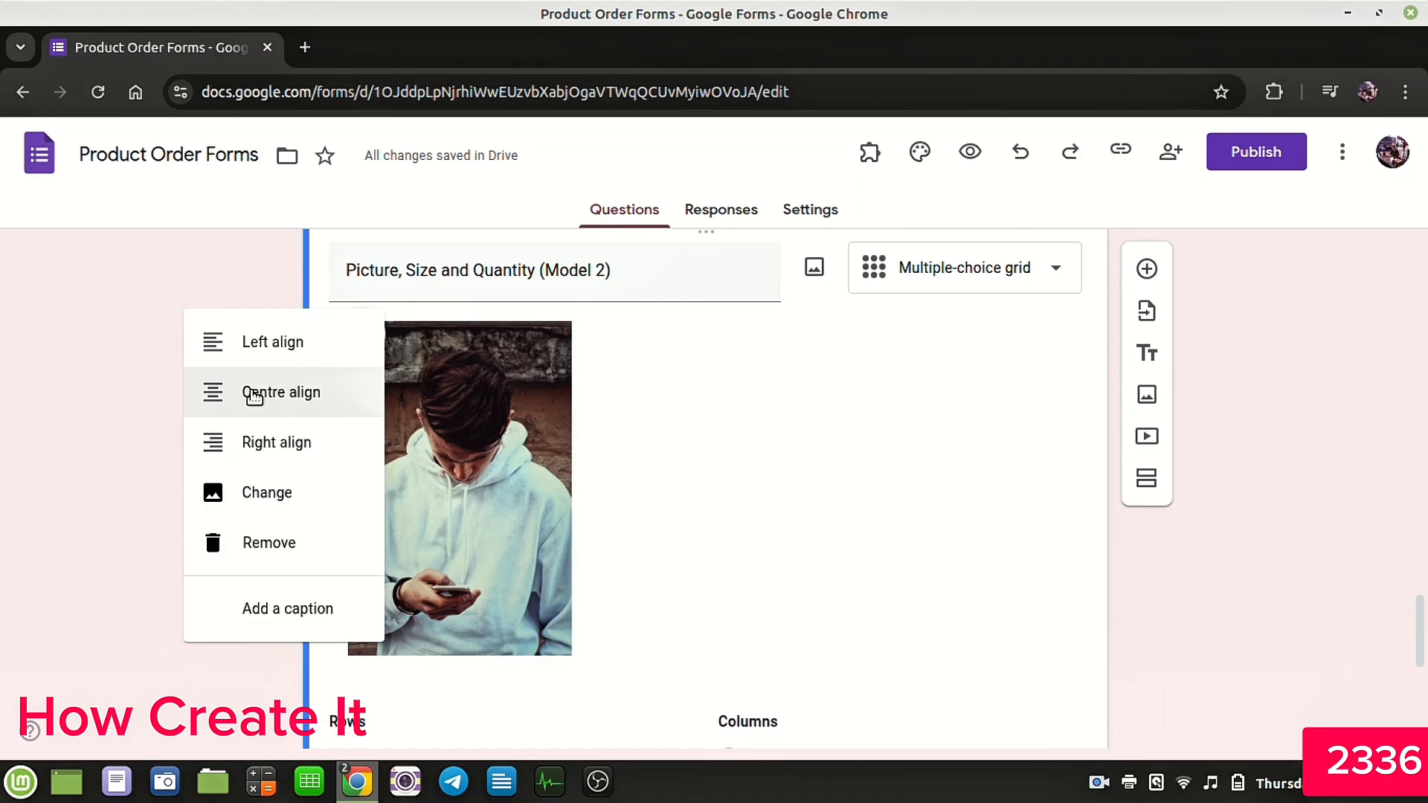
pyautogui.click(295, 398)
# Step: Change the Model 2 row prices to S - $6, M - $8 and L - $10
pyautogui.scroll(-6, 701, 427)
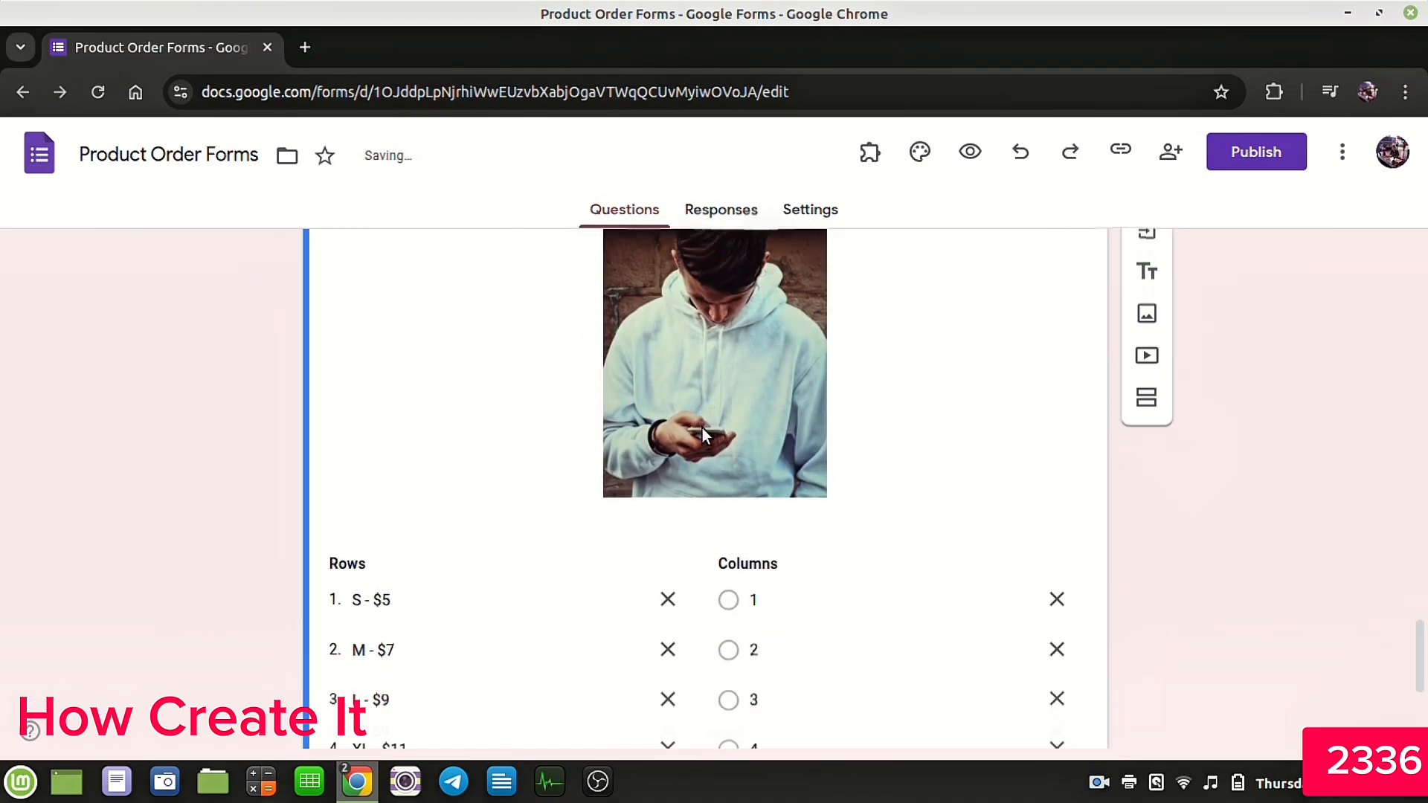
pyautogui.scroll(2, 707, 430)
pyautogui.click(410, 391)
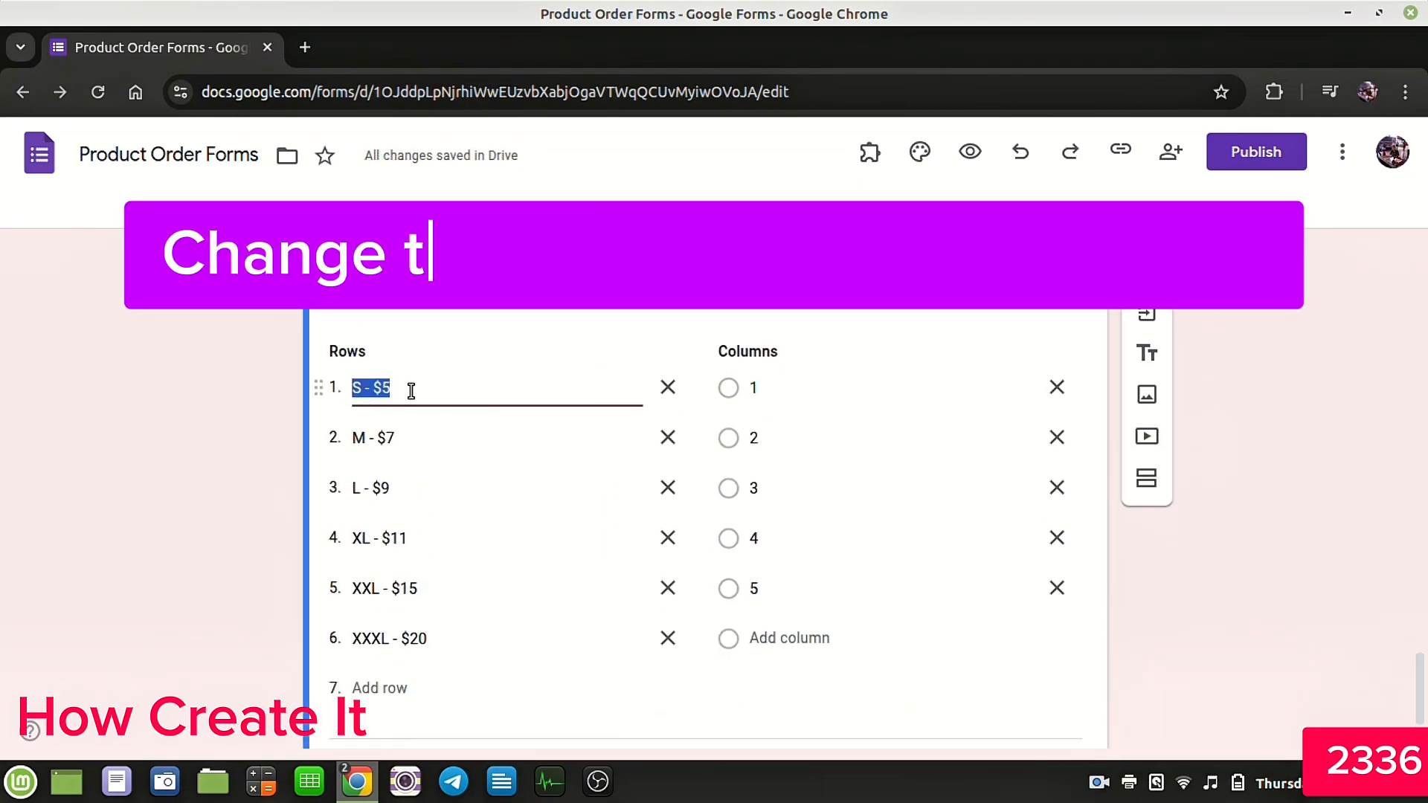
pyautogui.click(411, 391)
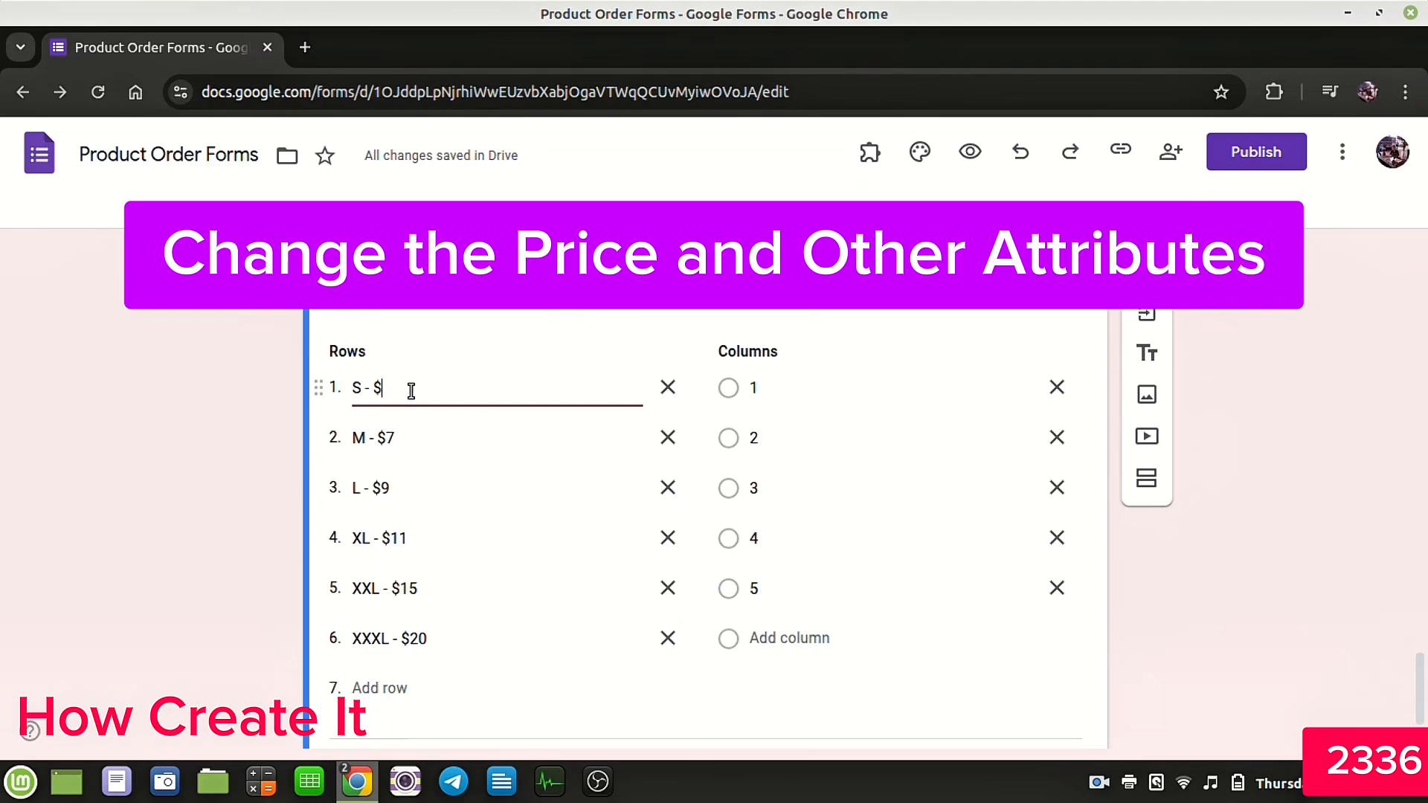
pyautogui.click(427, 434)
pyautogui.click(429, 434)
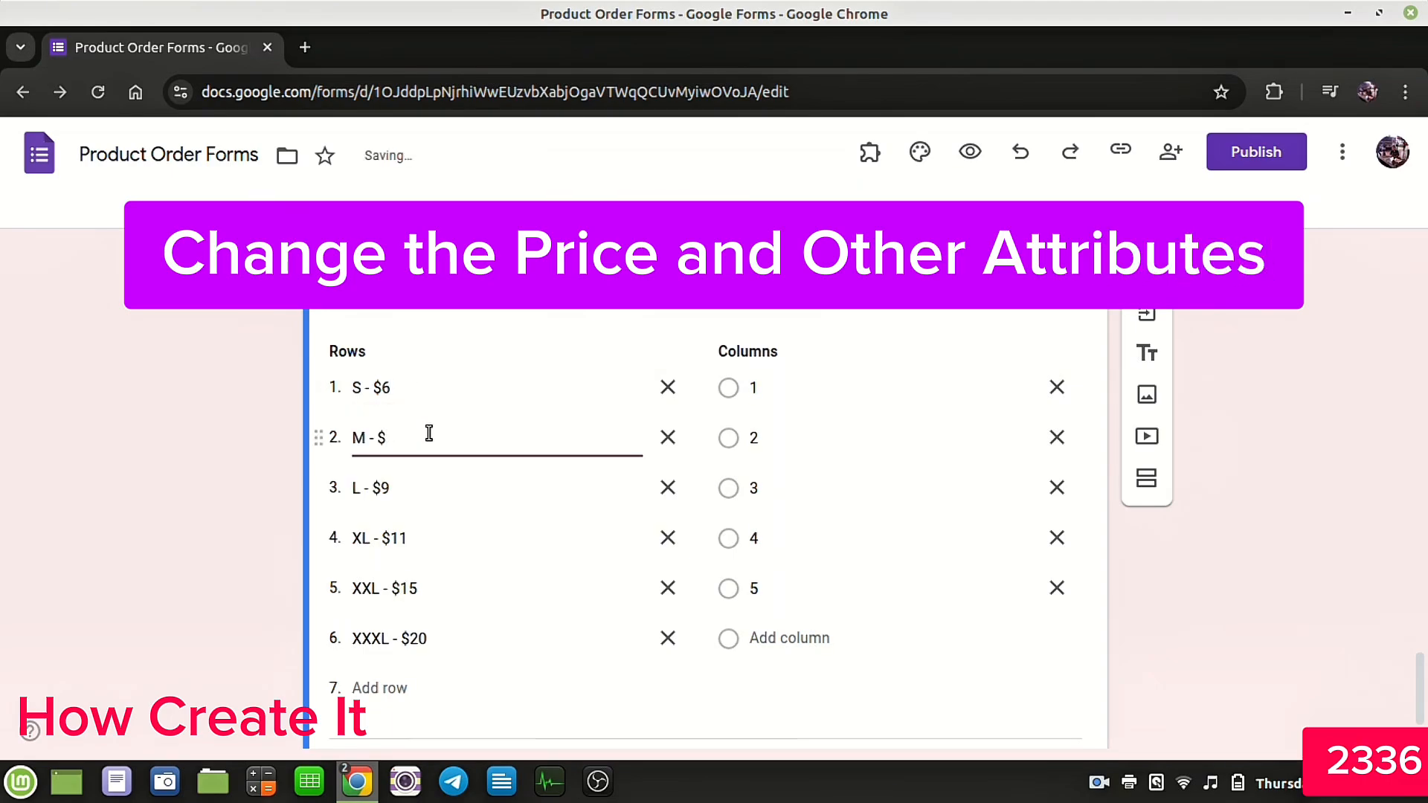
pyautogui.click(463, 492)
pyautogui.click(463, 492)
pyautogui.press('BackSpace')
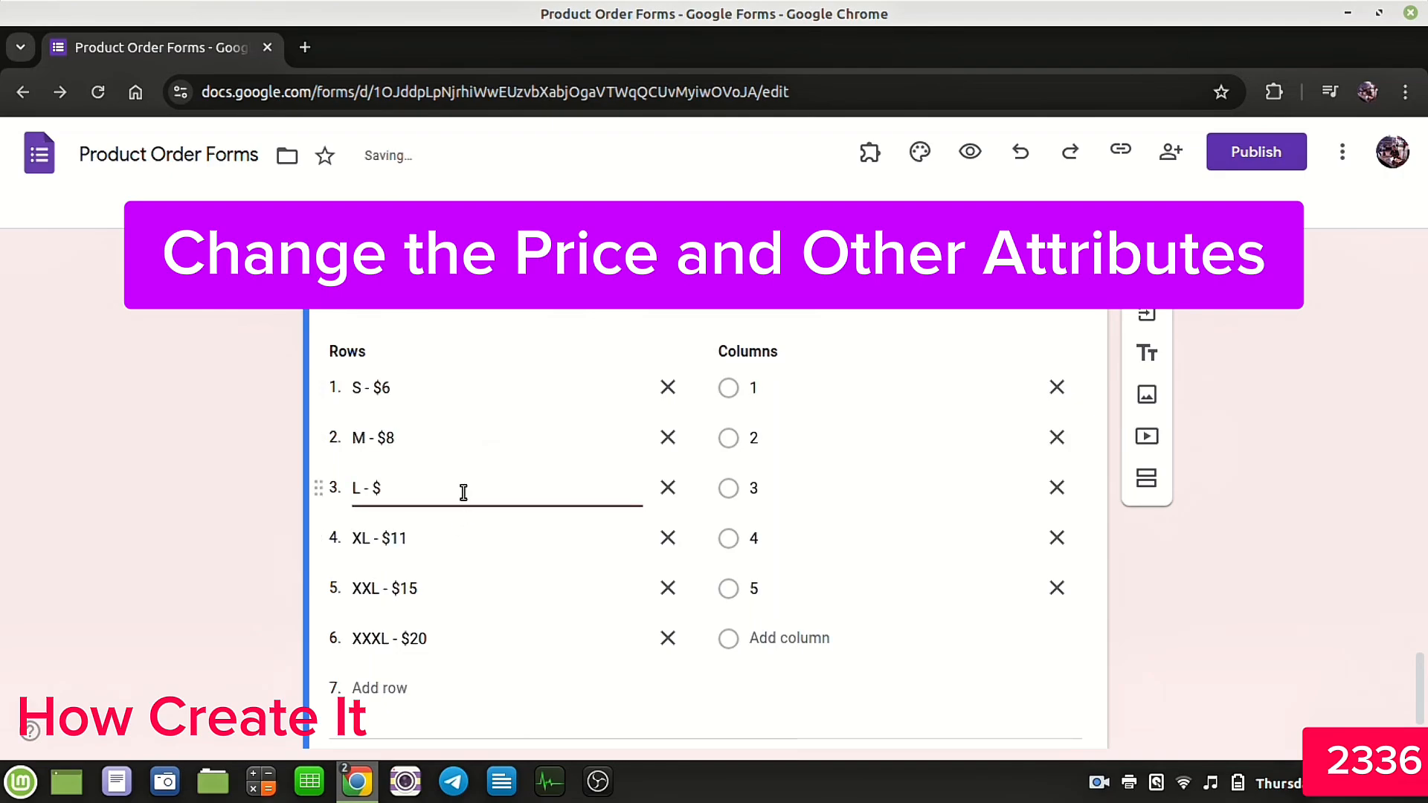
pyautogui.write('10')
# Step: Change the remaining Model 2 row prices to XL - $12, XXL - $17 and XXXL - $25
pyautogui.click(467, 536)
pyautogui.click(466, 535)
pyautogui.press('BackSpace')
pyautogui.write('2')
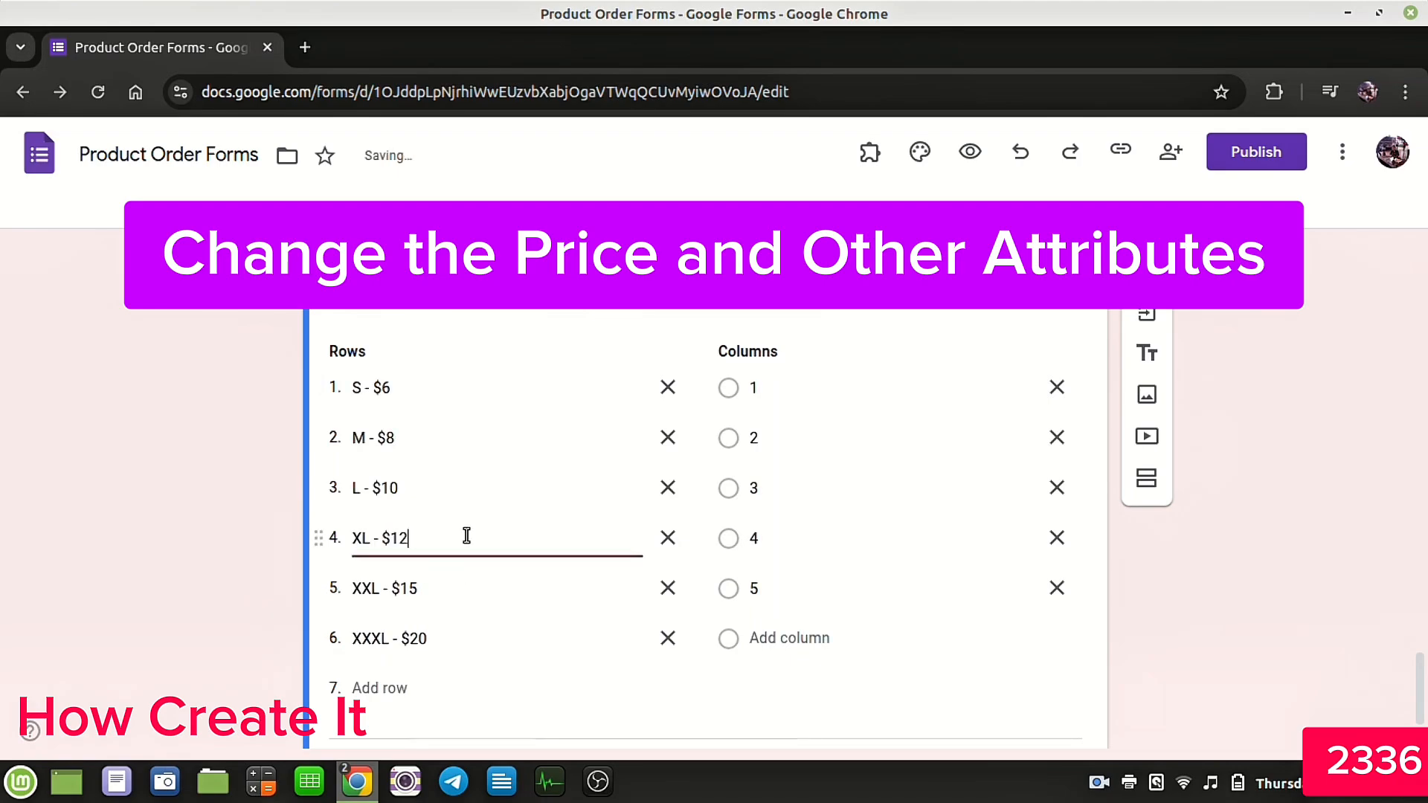
pyautogui.click(472, 593)
pyautogui.click(473, 594)
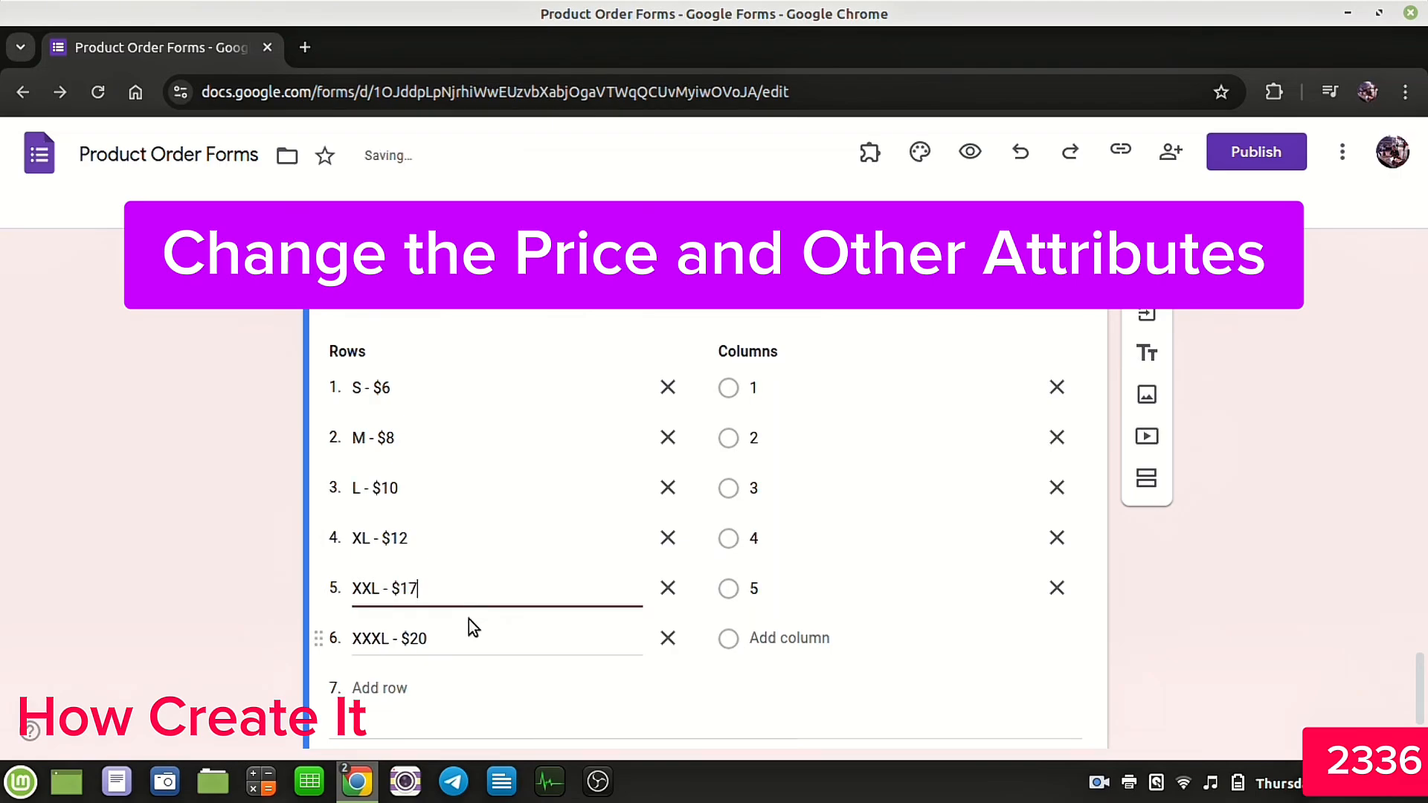
pyautogui.click(471, 641)
pyautogui.click(471, 641)
pyautogui.press('BackSpace')
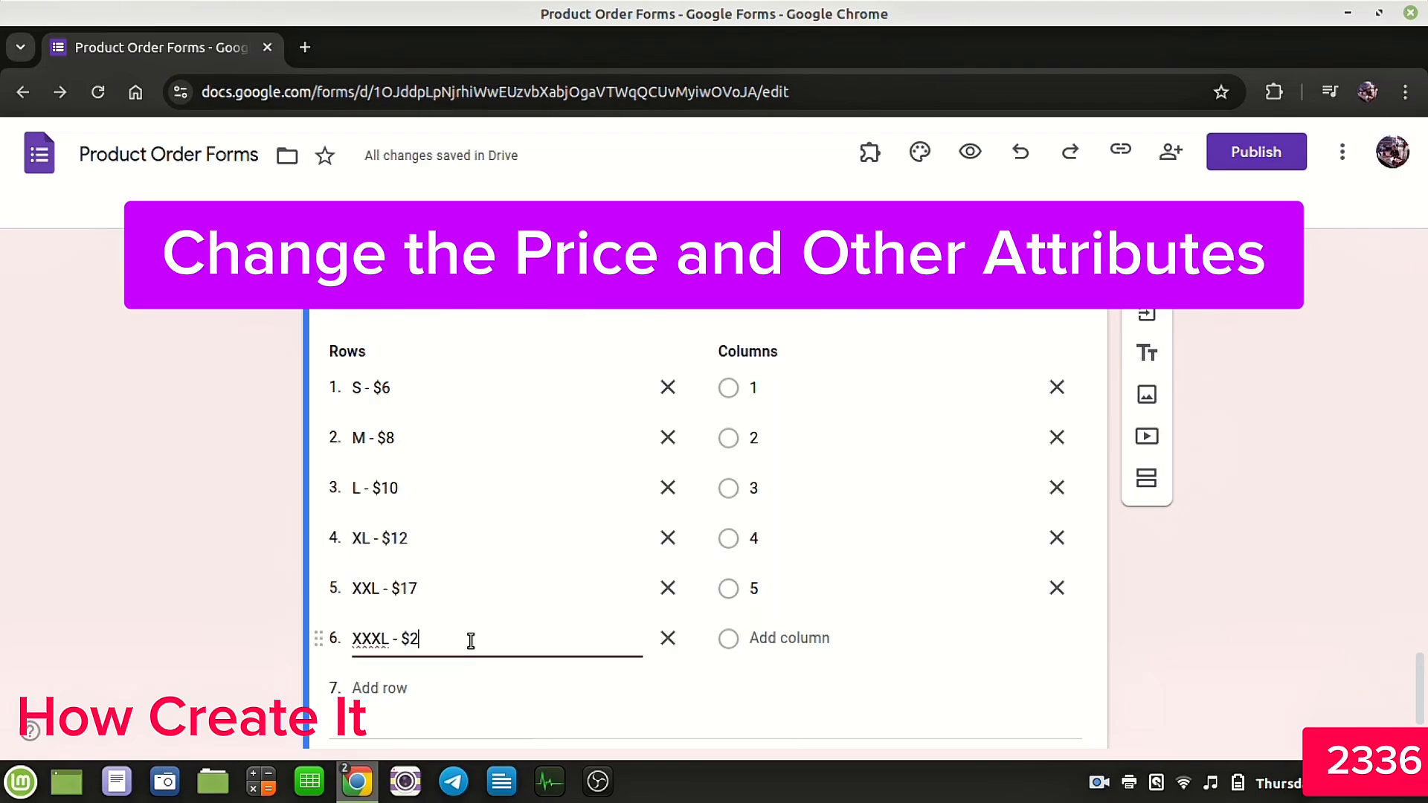
pyautogui.write('5')
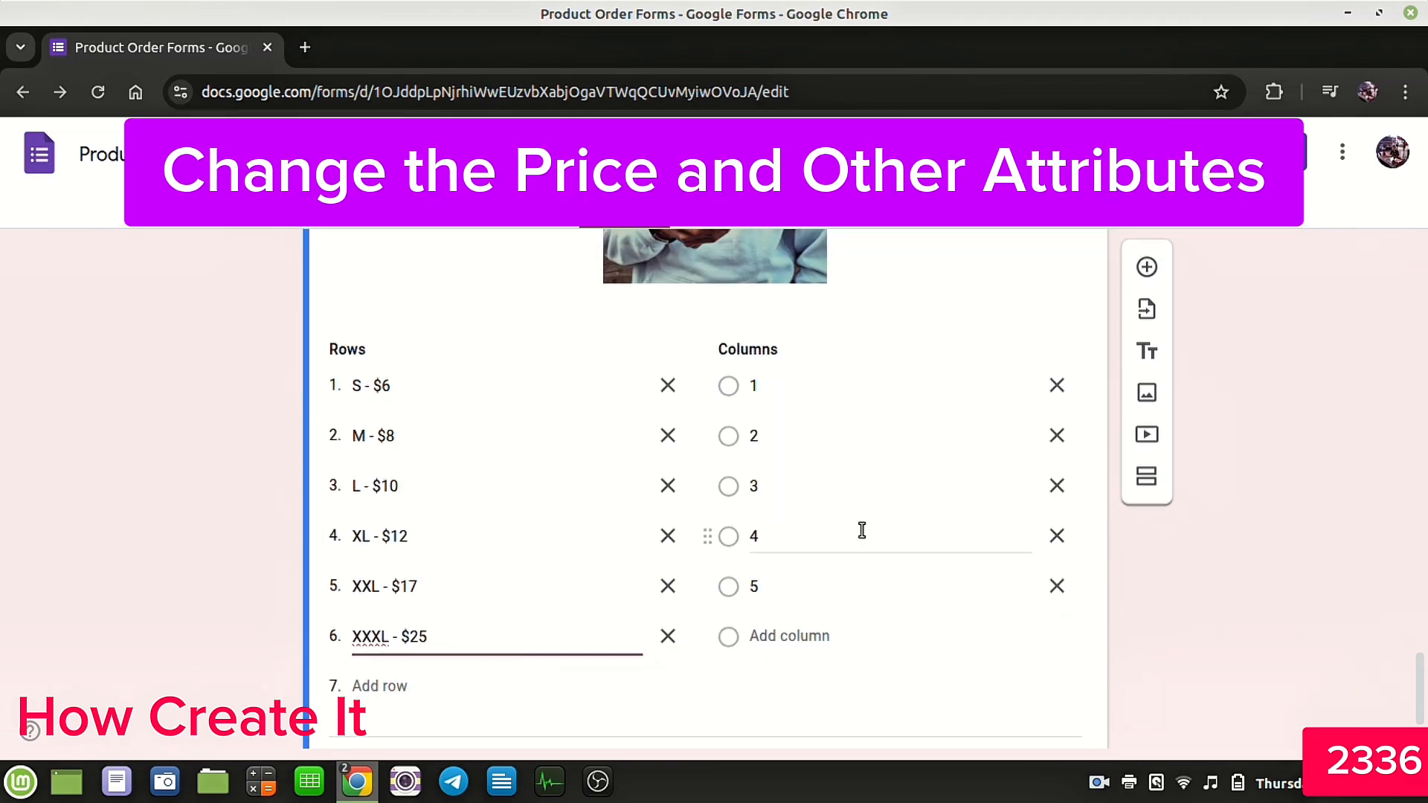
# Step: Open the form preview and scroll through the questions down to the Model 1 grid
pyautogui.scroll(-1, 860, 531)
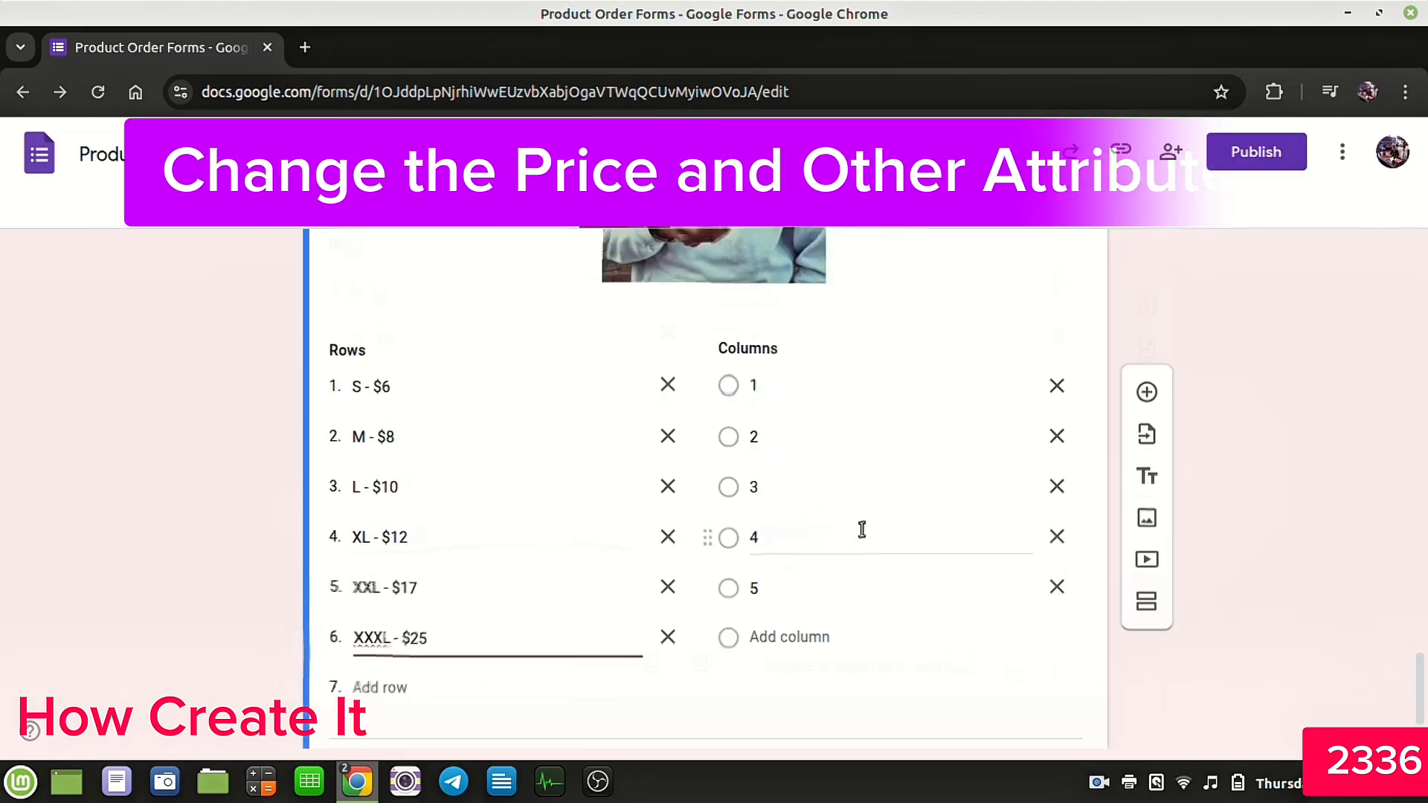
pyautogui.scroll(-20, 860, 529)
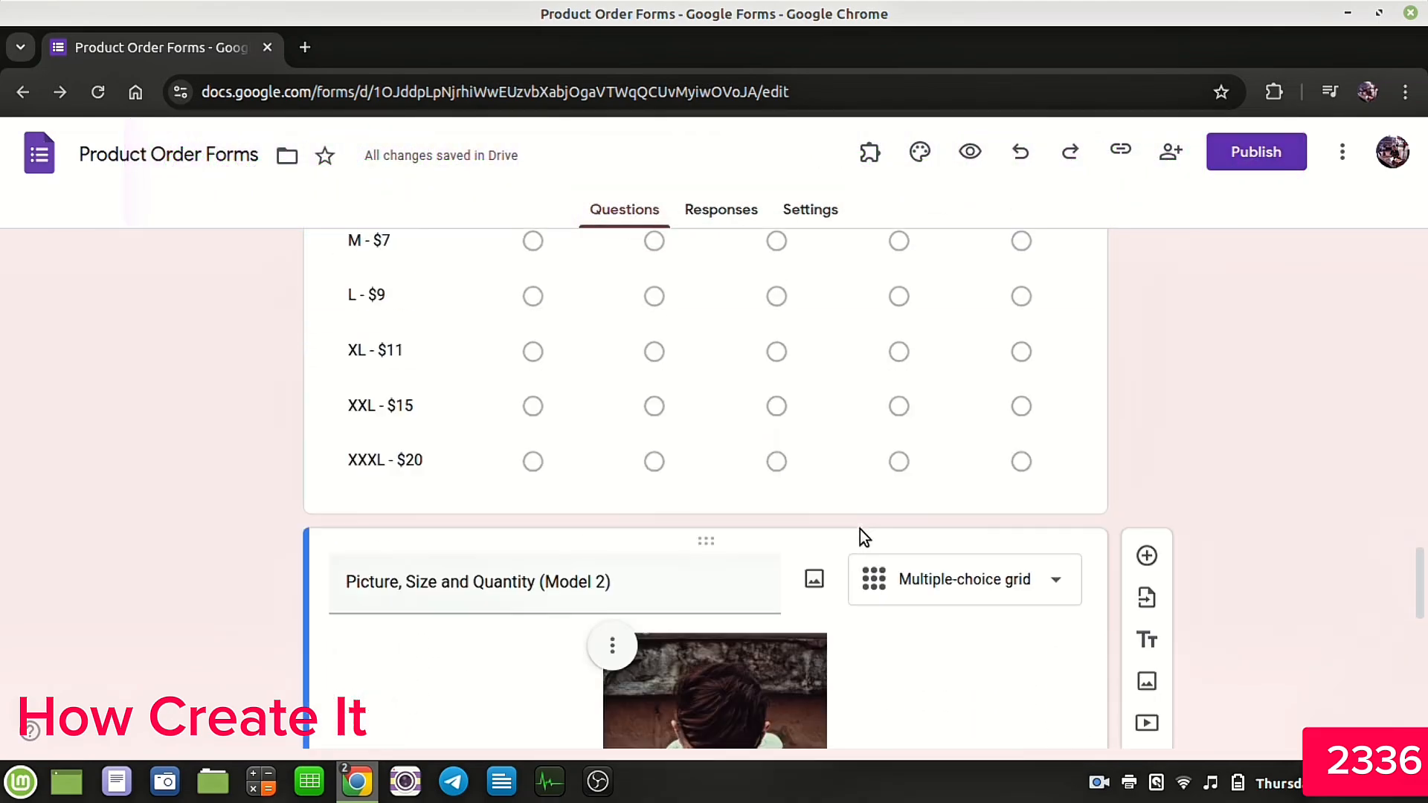
pyautogui.scroll(20, 859, 529)
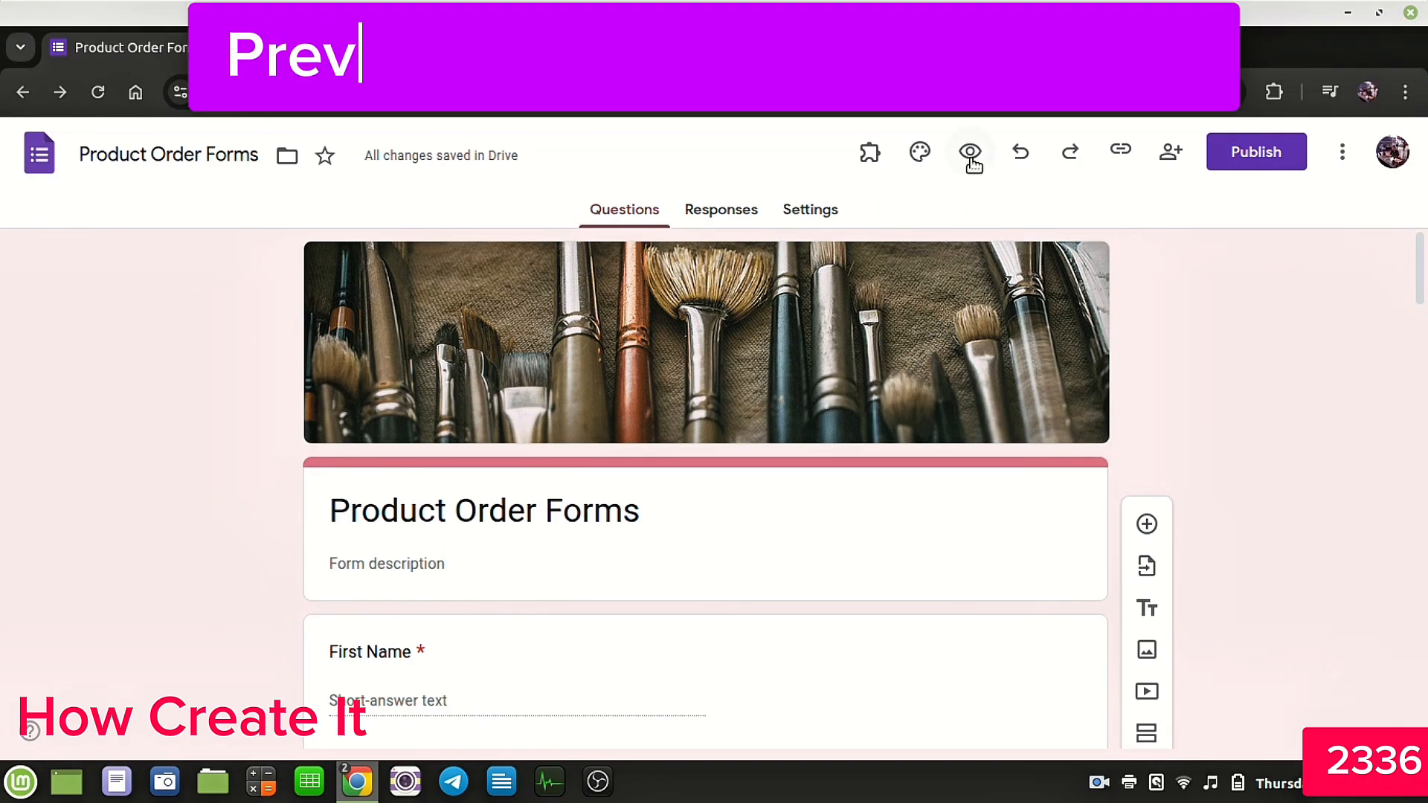
pyautogui.click(970, 152)
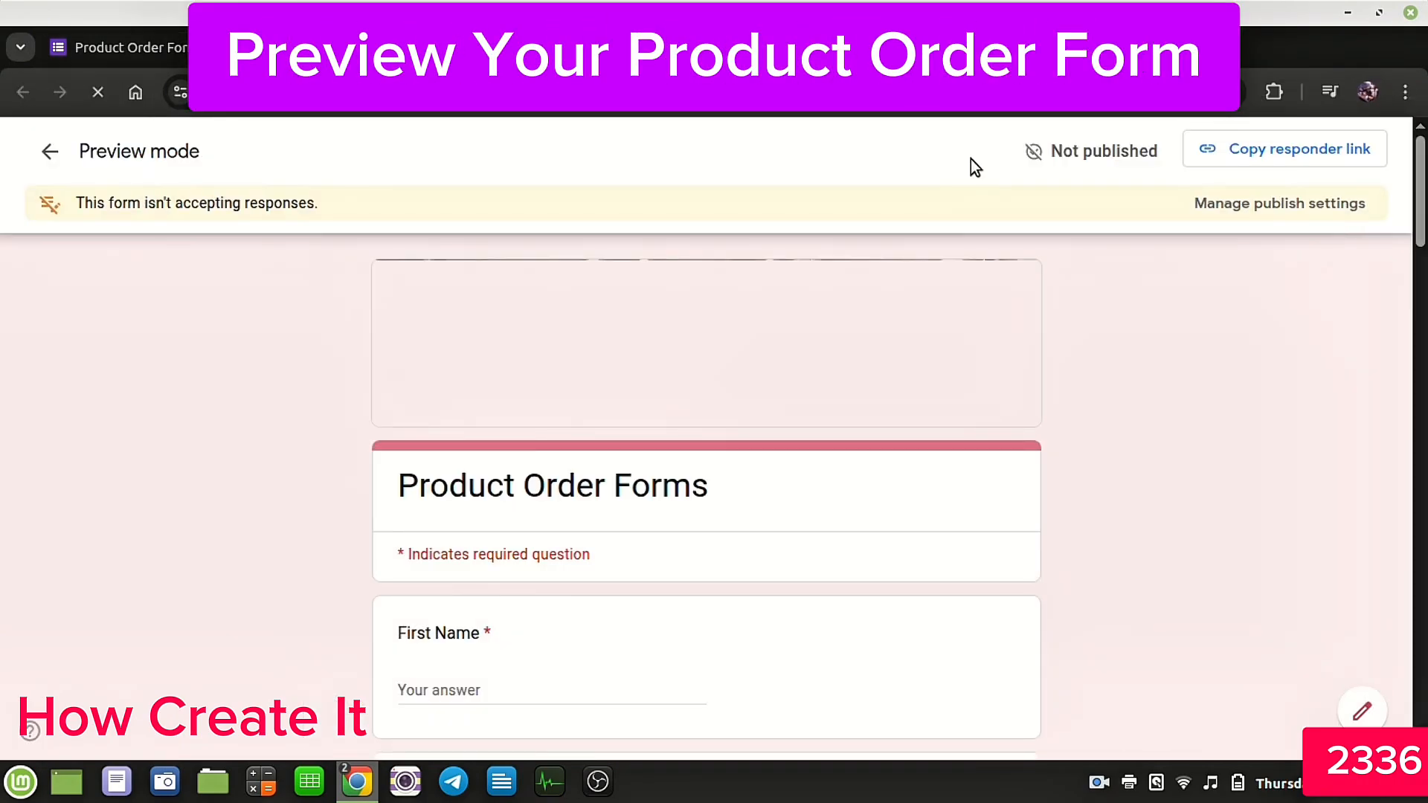
pyautogui.scroll(-2, 613, 447)
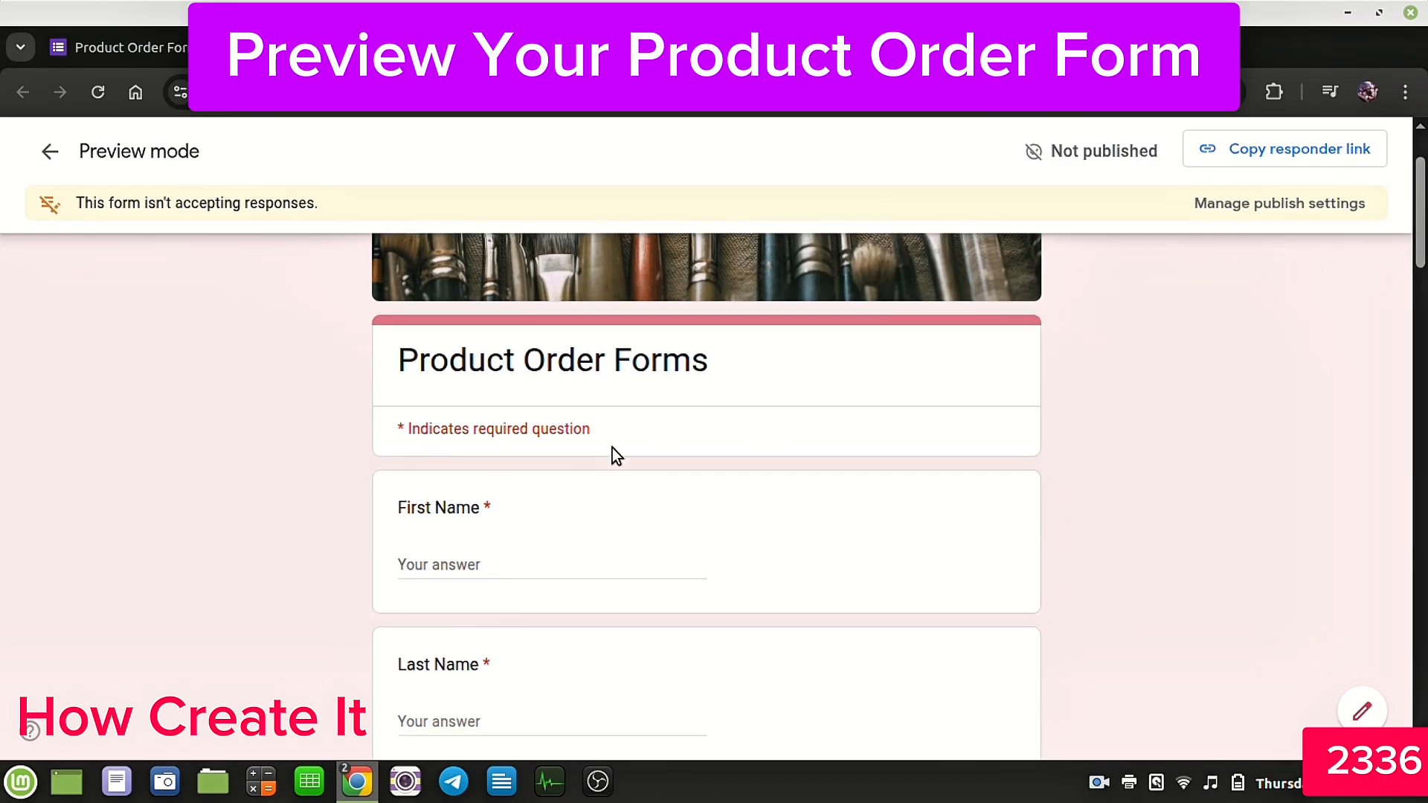
pyautogui.scroll(-6, 476, 591)
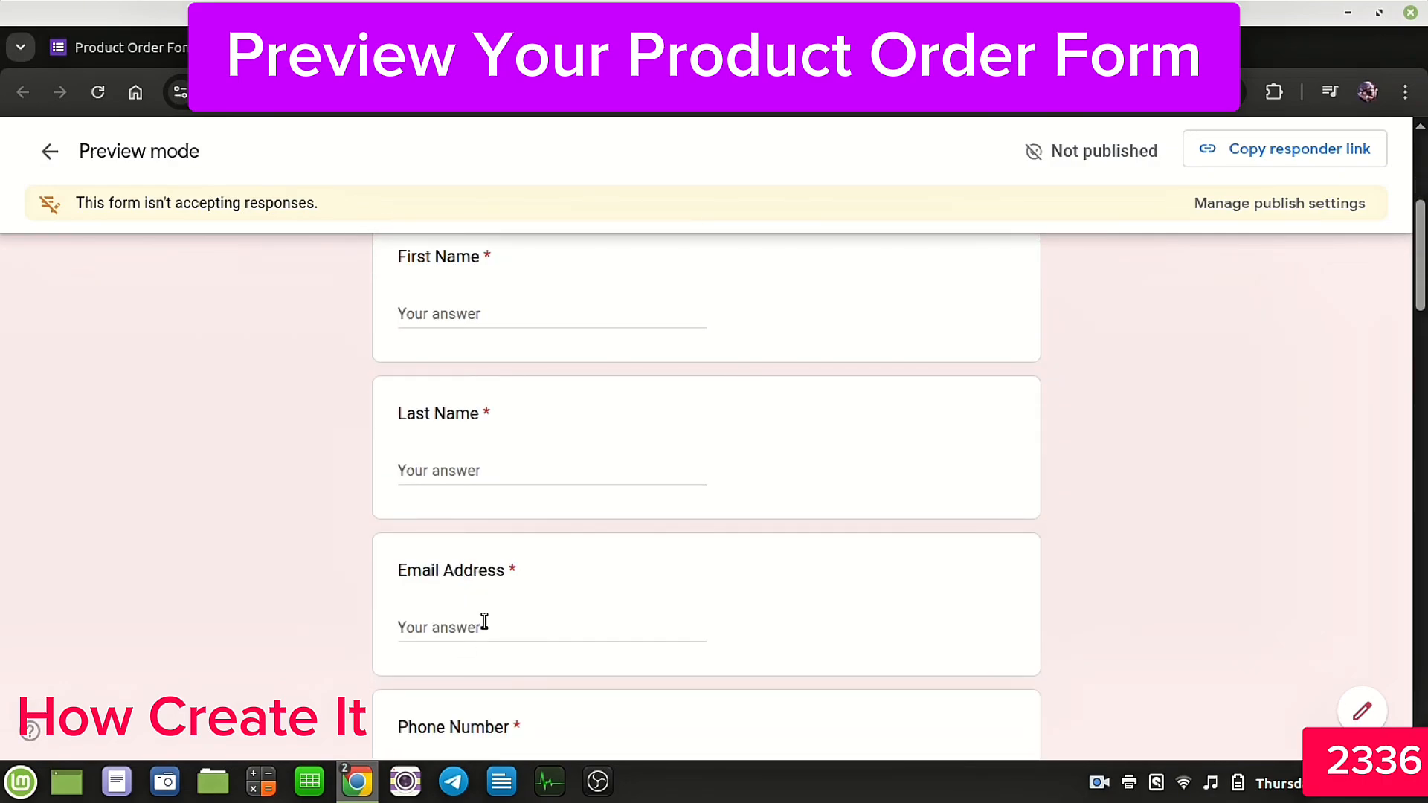
pyautogui.scroll(-3, 531, 568)
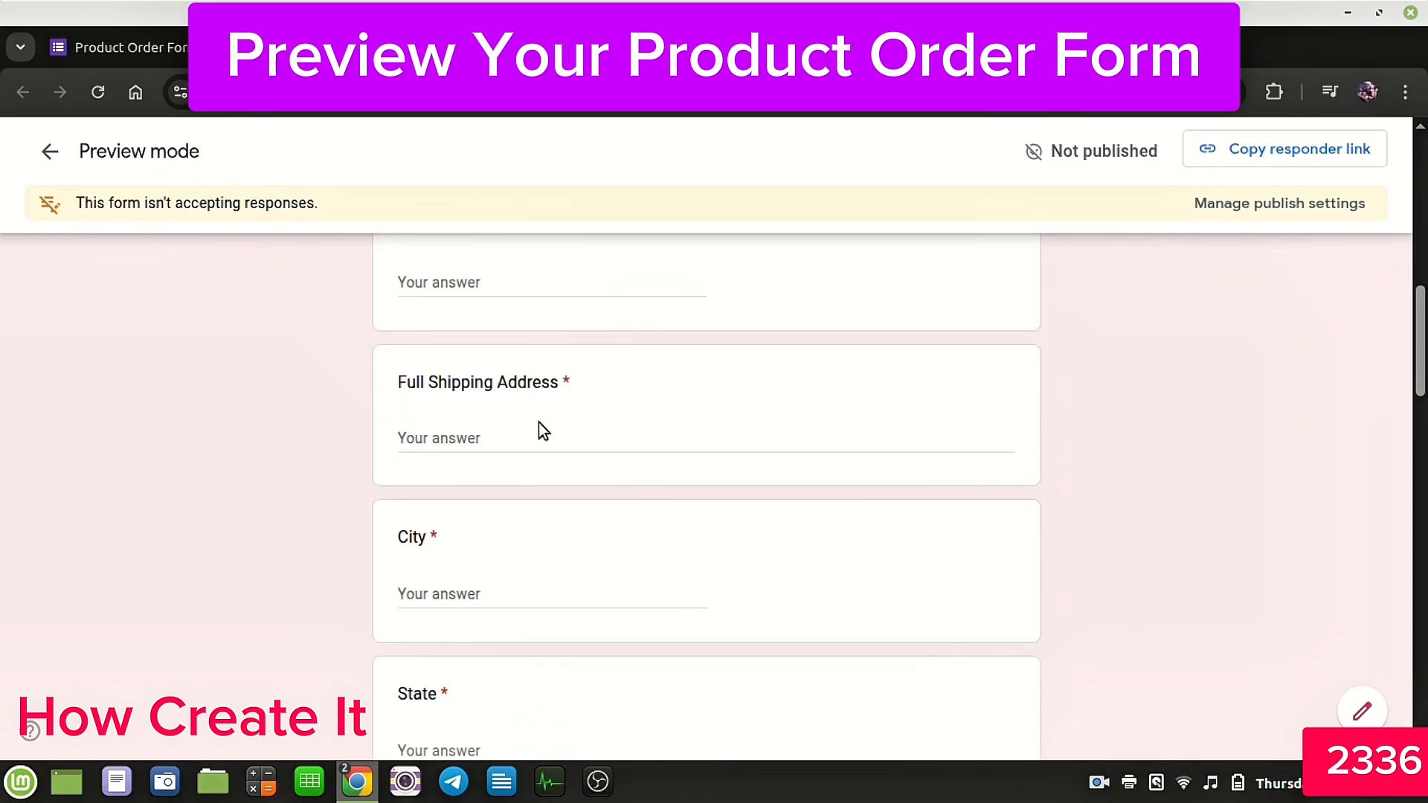
pyautogui.scroll(-5, 539, 422)
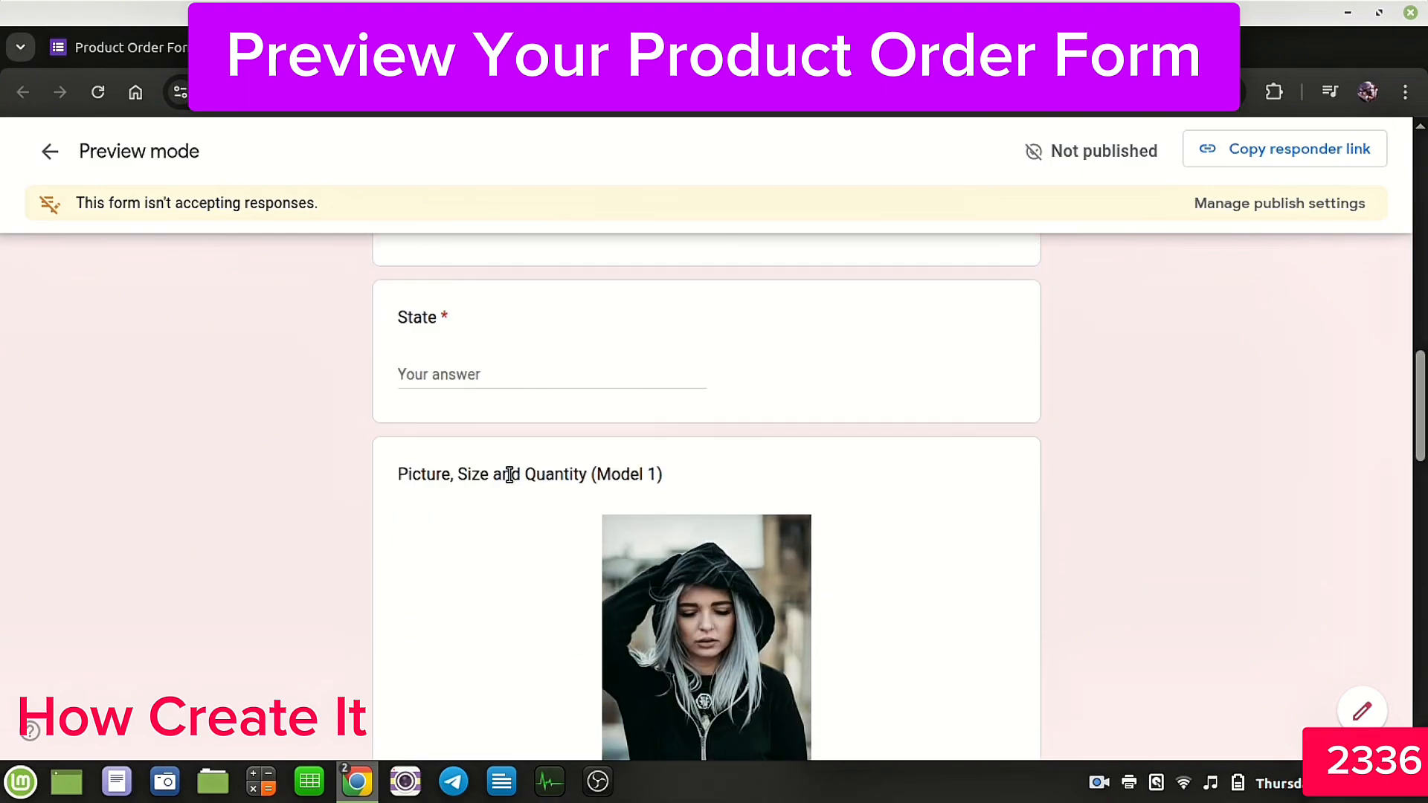
pyautogui.scroll(-2, 509, 474)
pyautogui.scroll(-3, 725, 458)
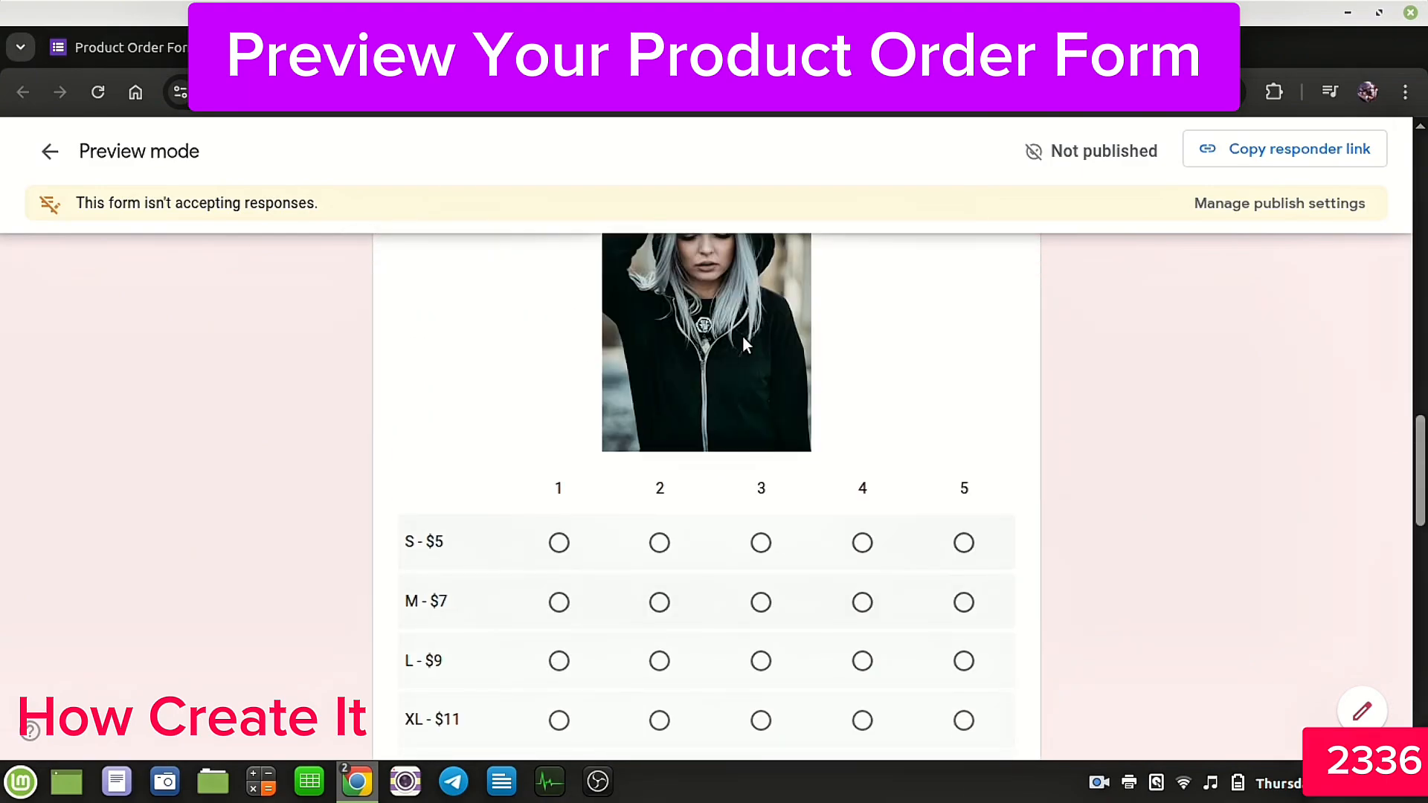
# Step: Test-select sizes and quantities in both Model grids in the preview, then return to the editor
pyautogui.click(558, 544)
pyautogui.click(674, 616)
pyautogui.click(559, 661)
pyautogui.scroll(-6, 791, 604)
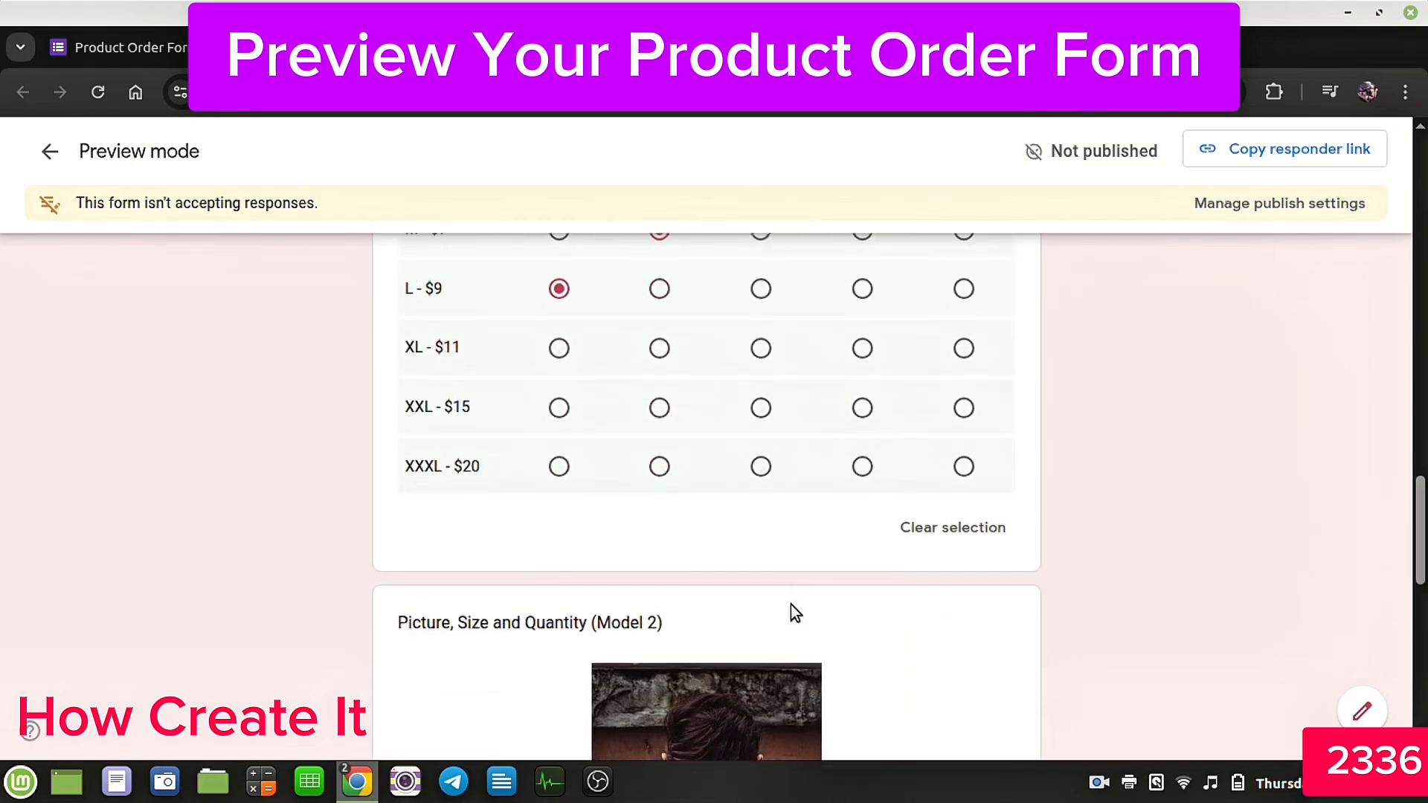
pyautogui.scroll(-8, 773, 532)
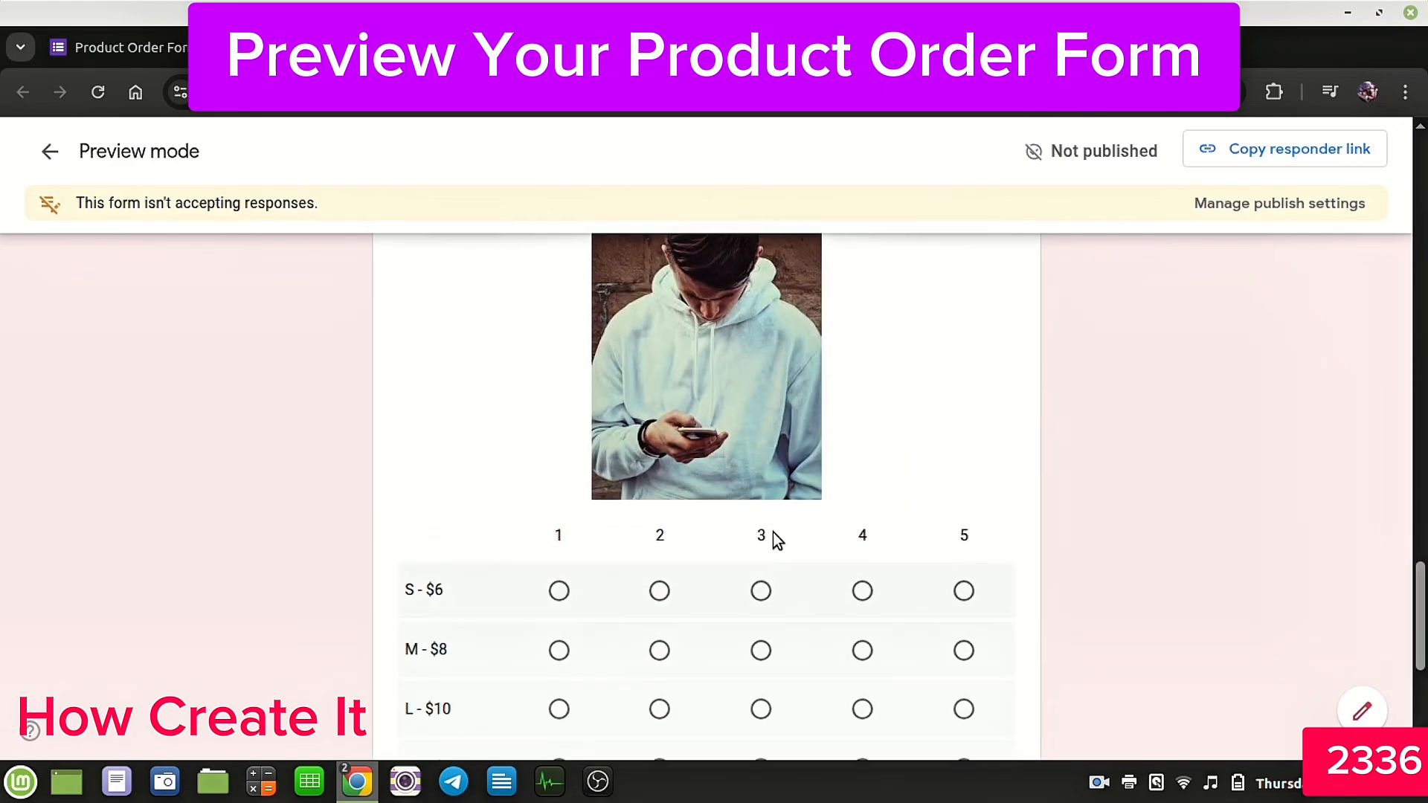
pyautogui.click(760, 520)
pyautogui.click(660, 461)
pyautogui.click(660, 401)
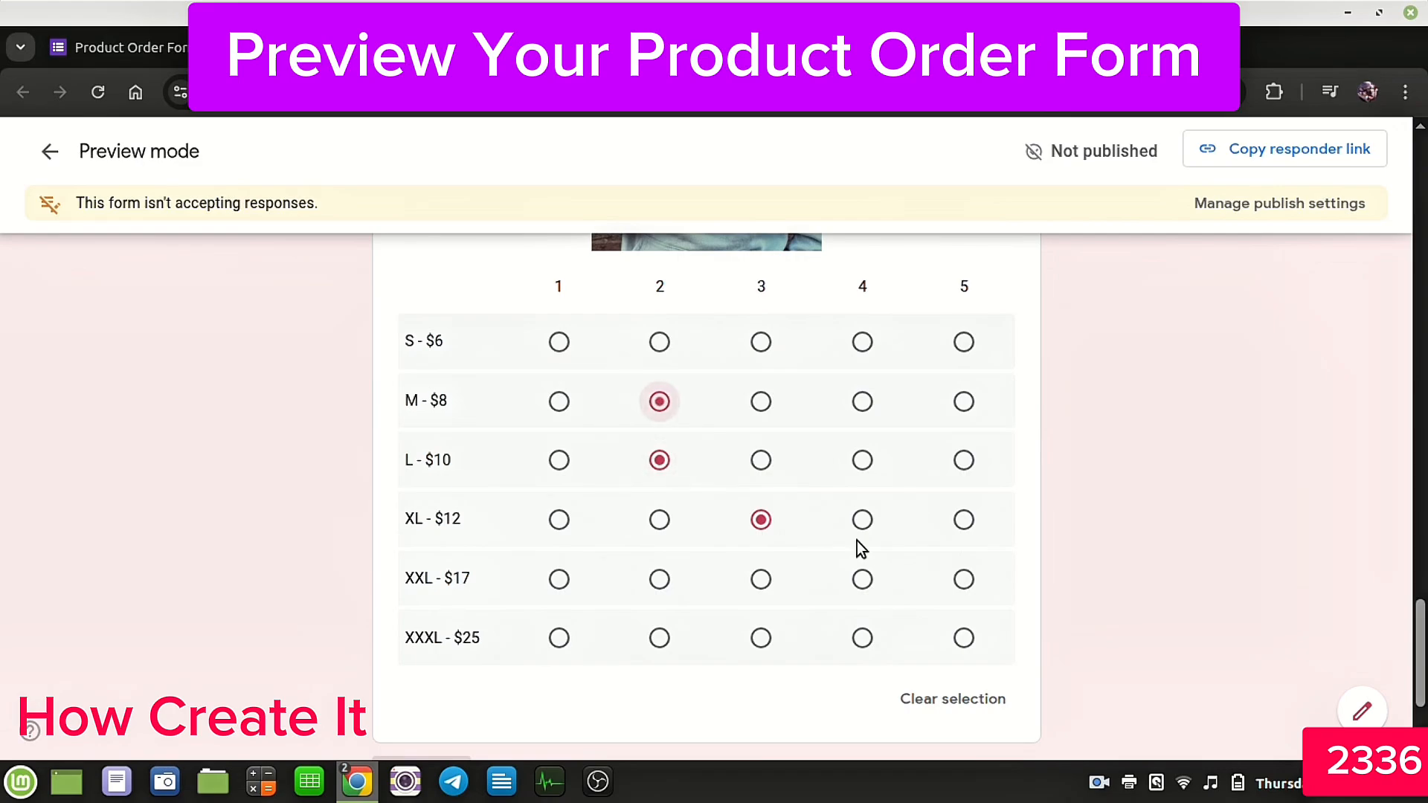
pyautogui.scroll(-3, 856, 541)
pyautogui.scroll(20, 856, 542)
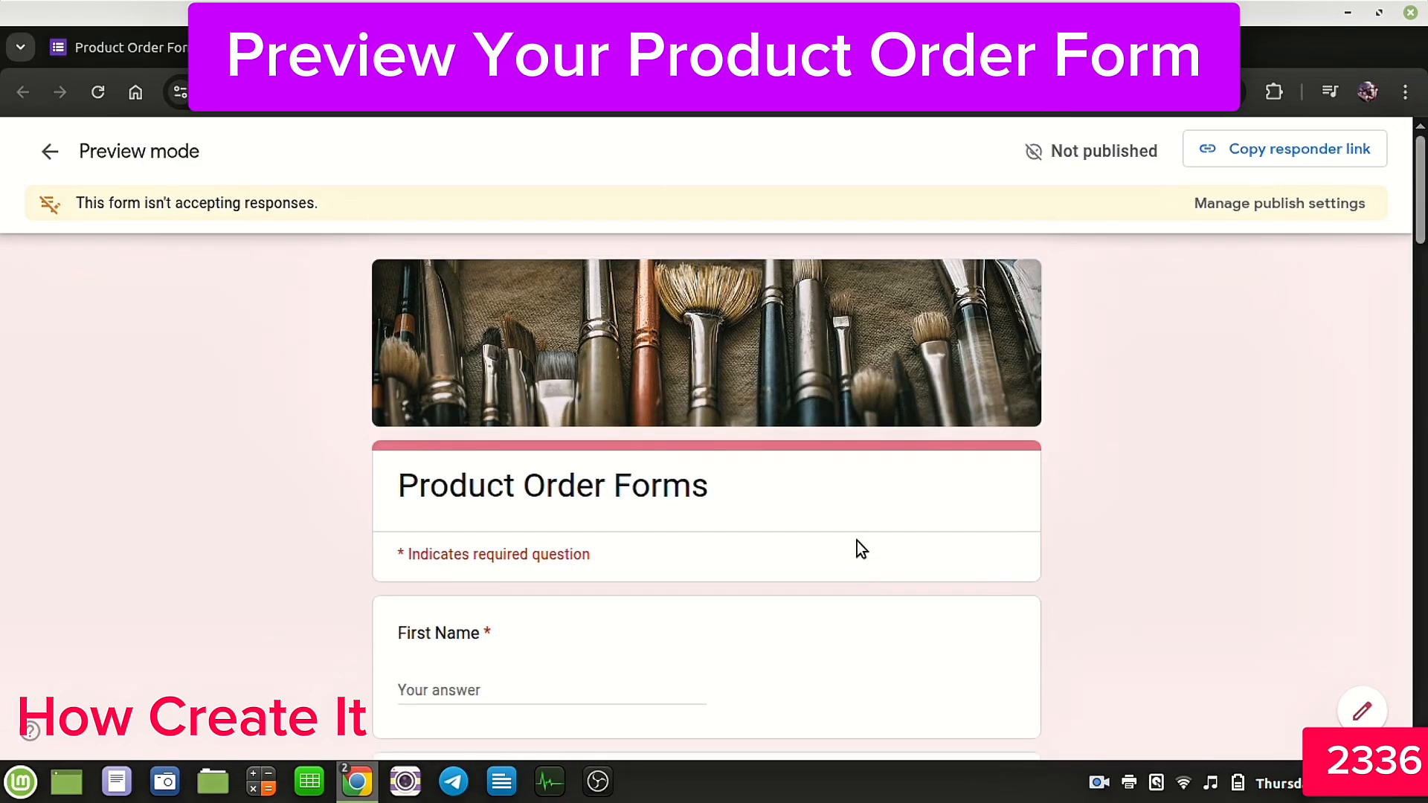
pyautogui.click(177, 51)
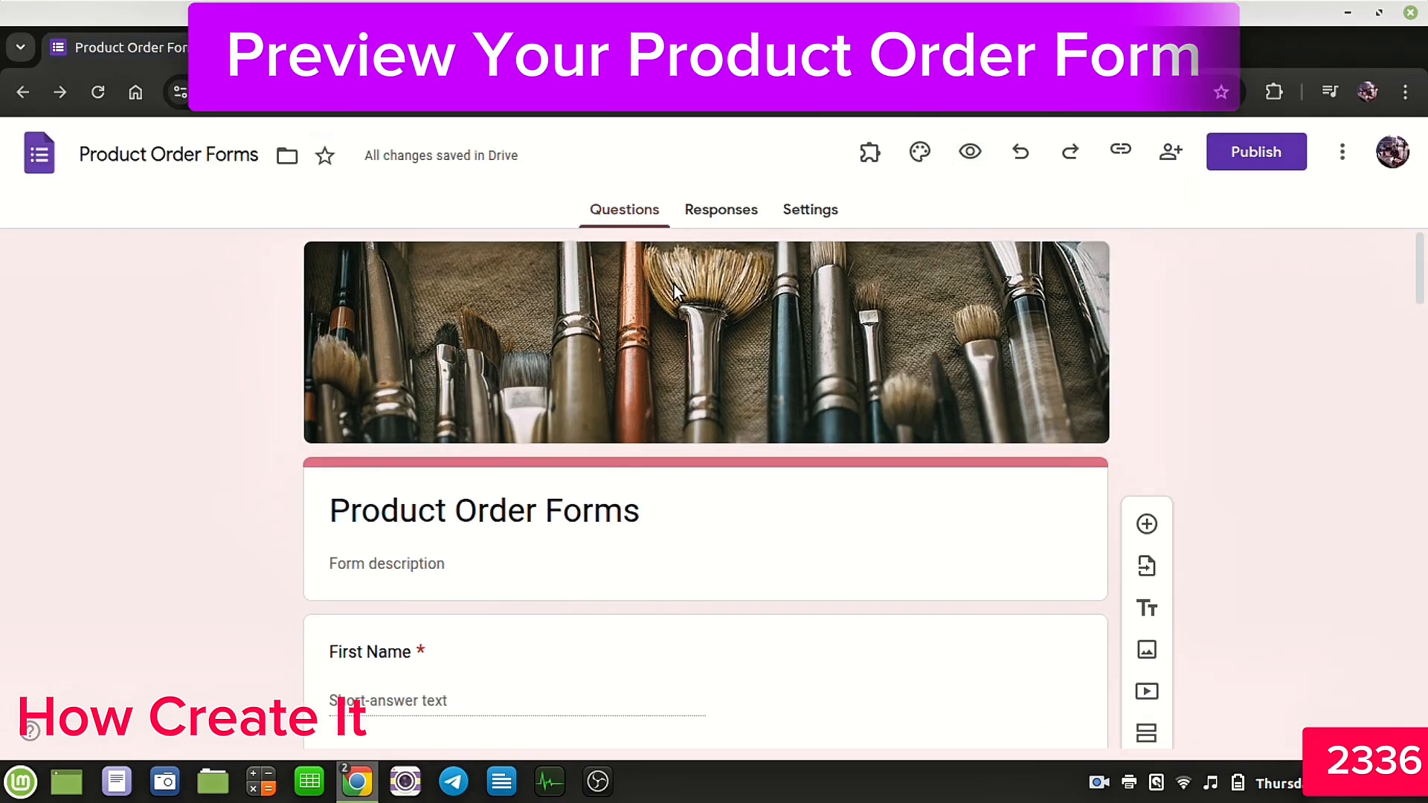
# Step: In the Responses settings, set Collect email addresses to Verified
pyautogui.click(793, 215)
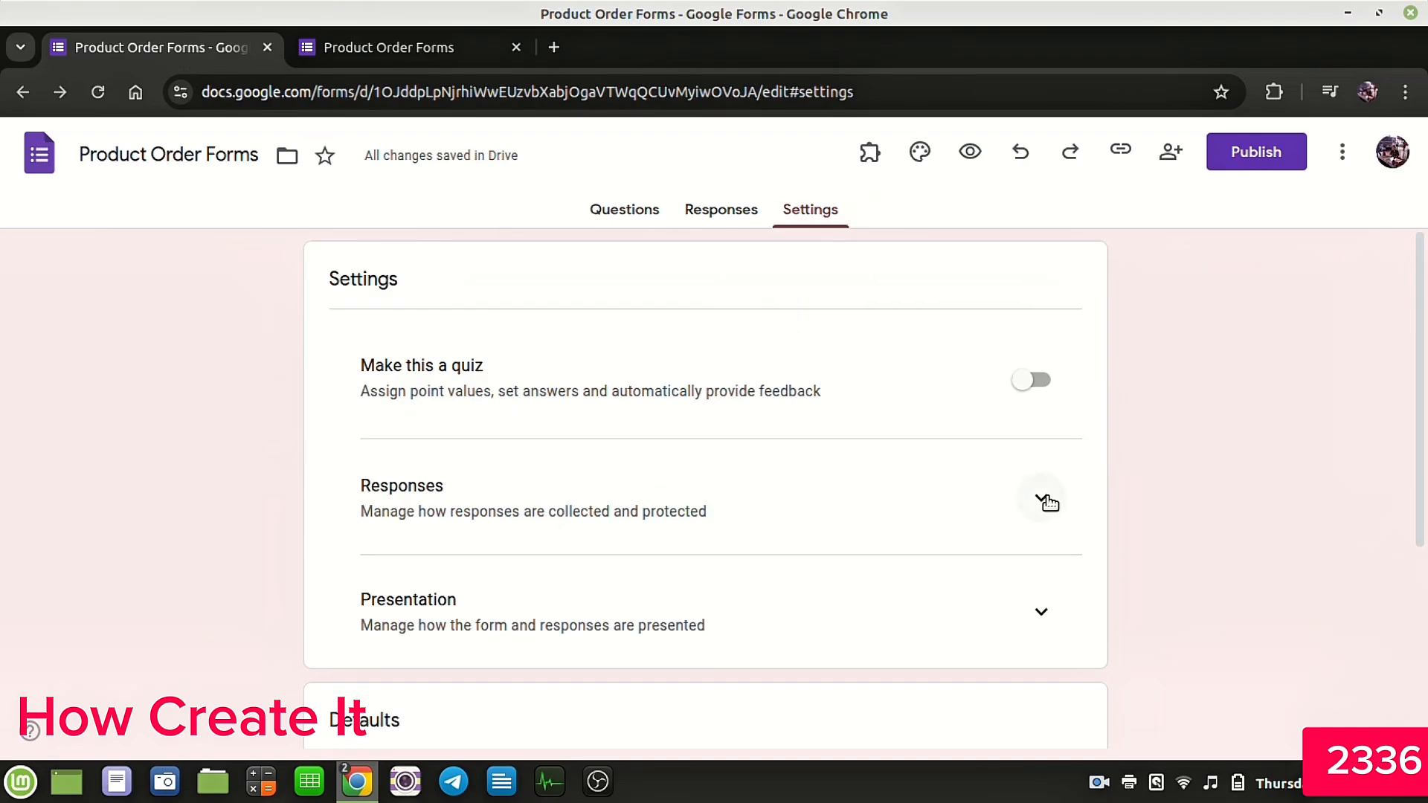
pyautogui.click(1045, 502)
pyautogui.scroll(-3, 1049, 500)
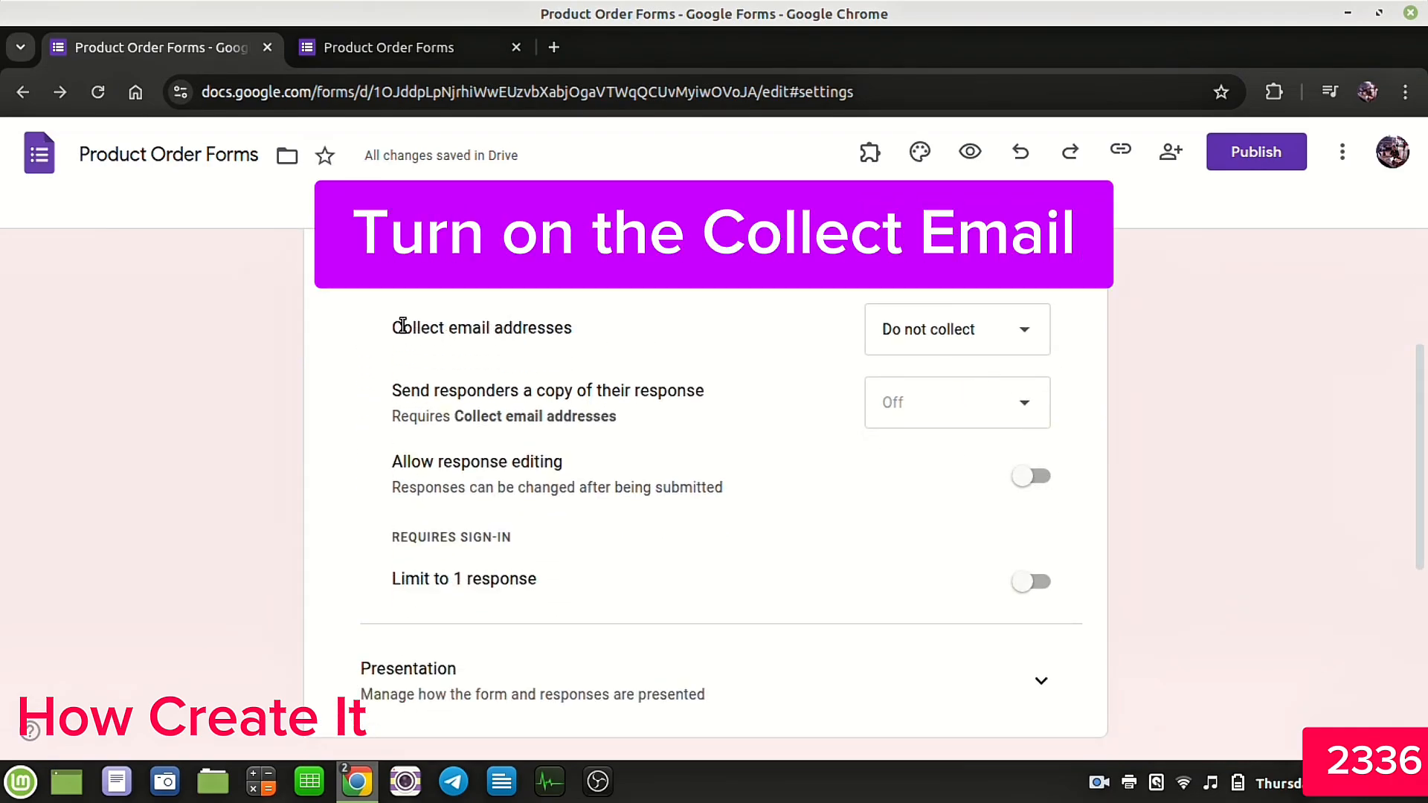
pyautogui.moveTo(402, 325); pyautogui.dragTo(593, 328)
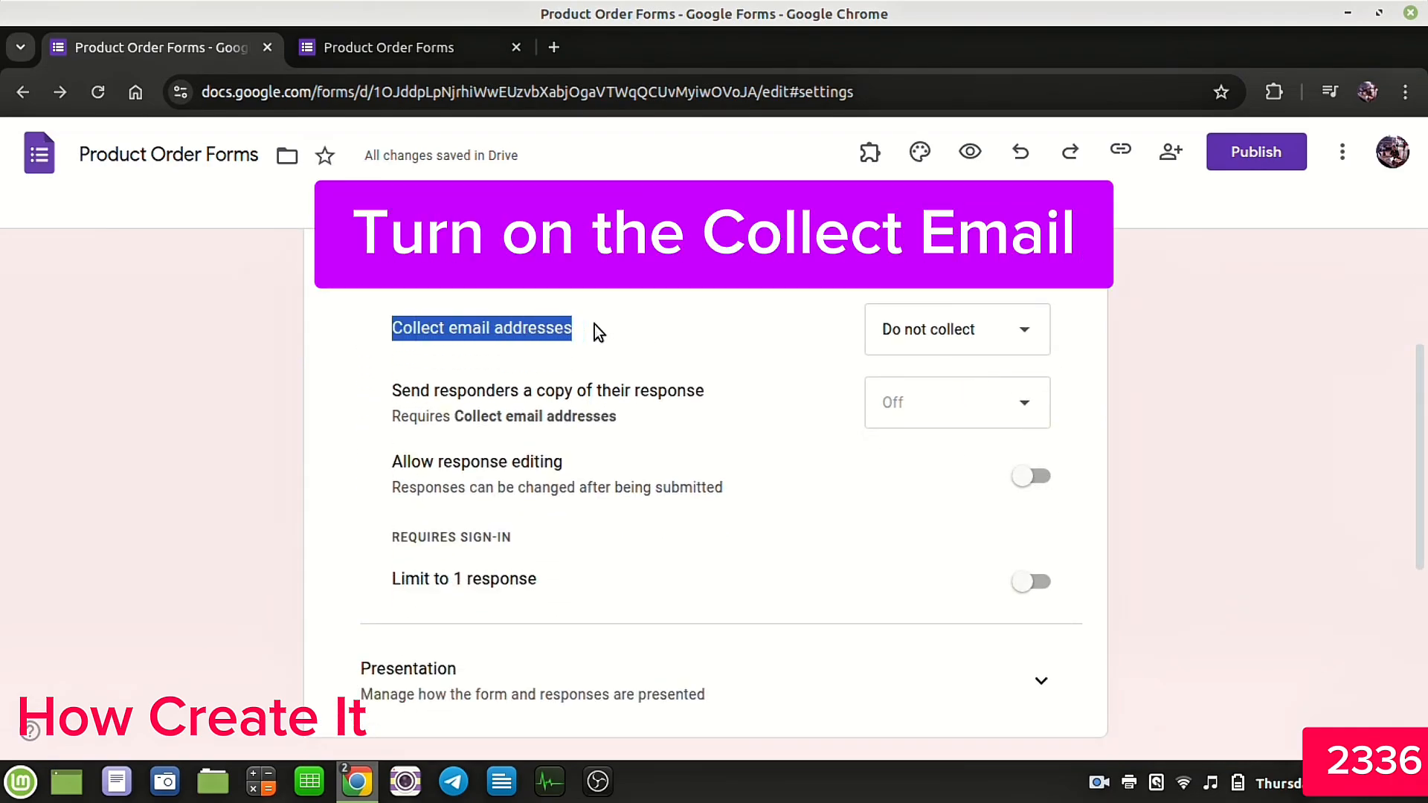
pyautogui.click(1016, 338)
pyautogui.click(914, 379)
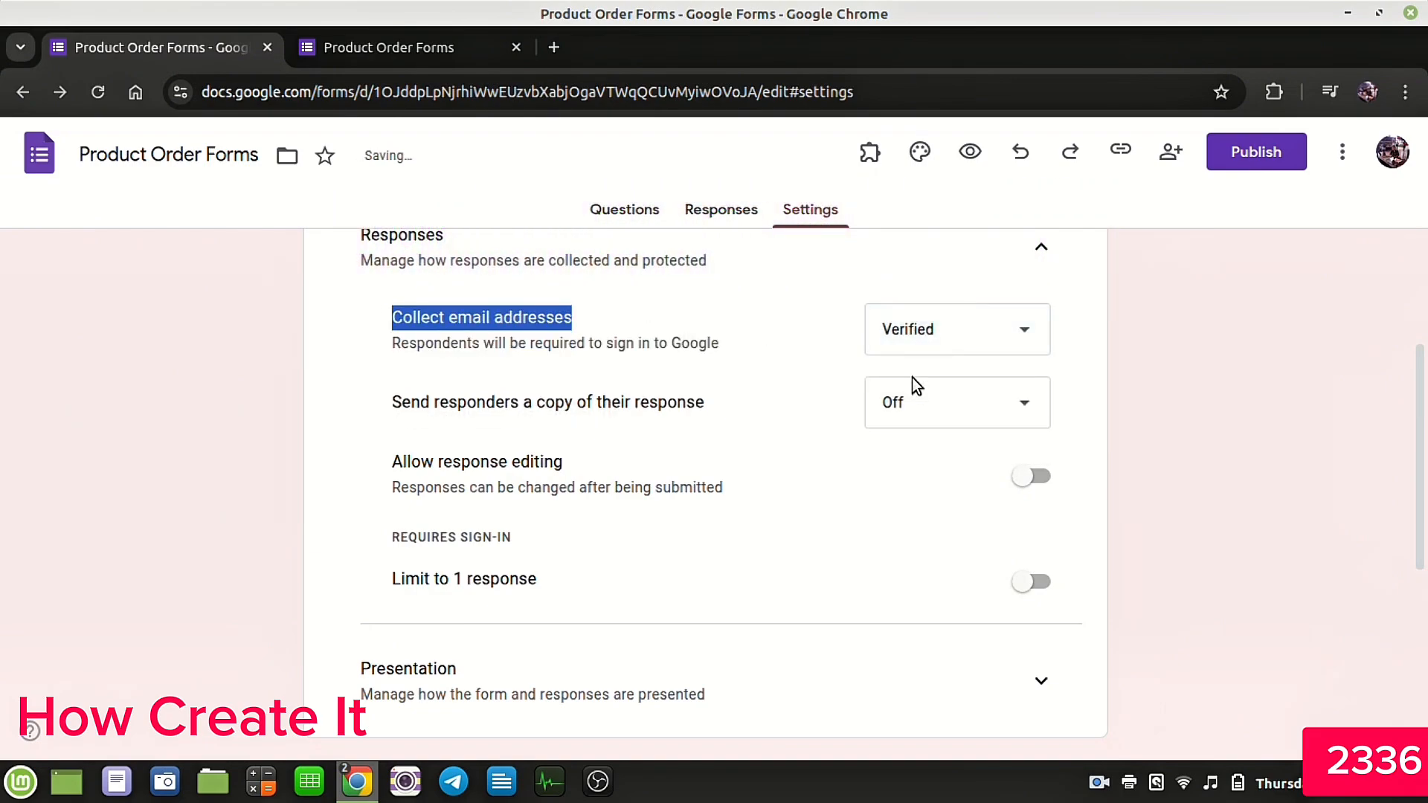
# Step: Set Send responders a copy of their response to Always and turn on Allow response editing
pyautogui.click(431, 404)
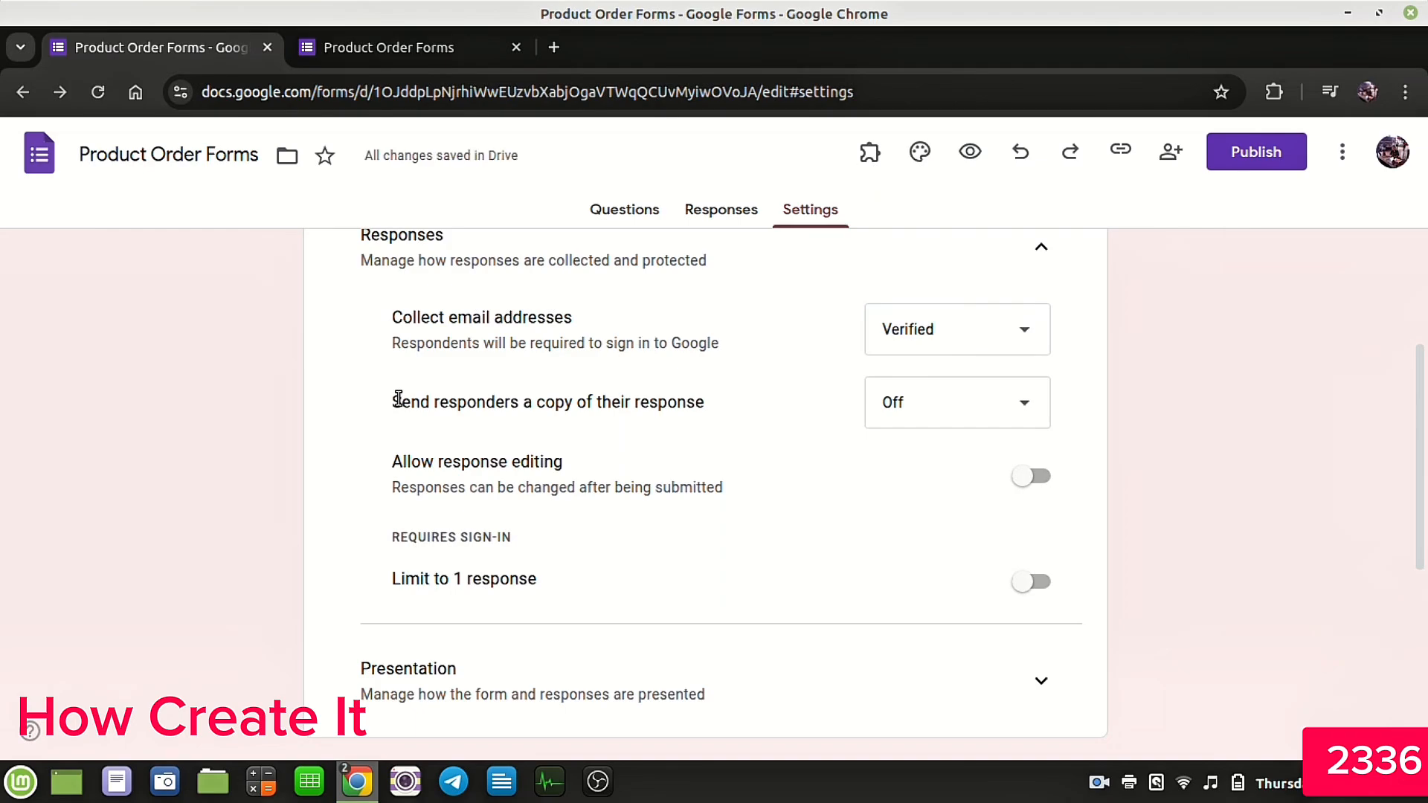
pyautogui.moveTo(398, 401); pyautogui.dragTo(711, 404)
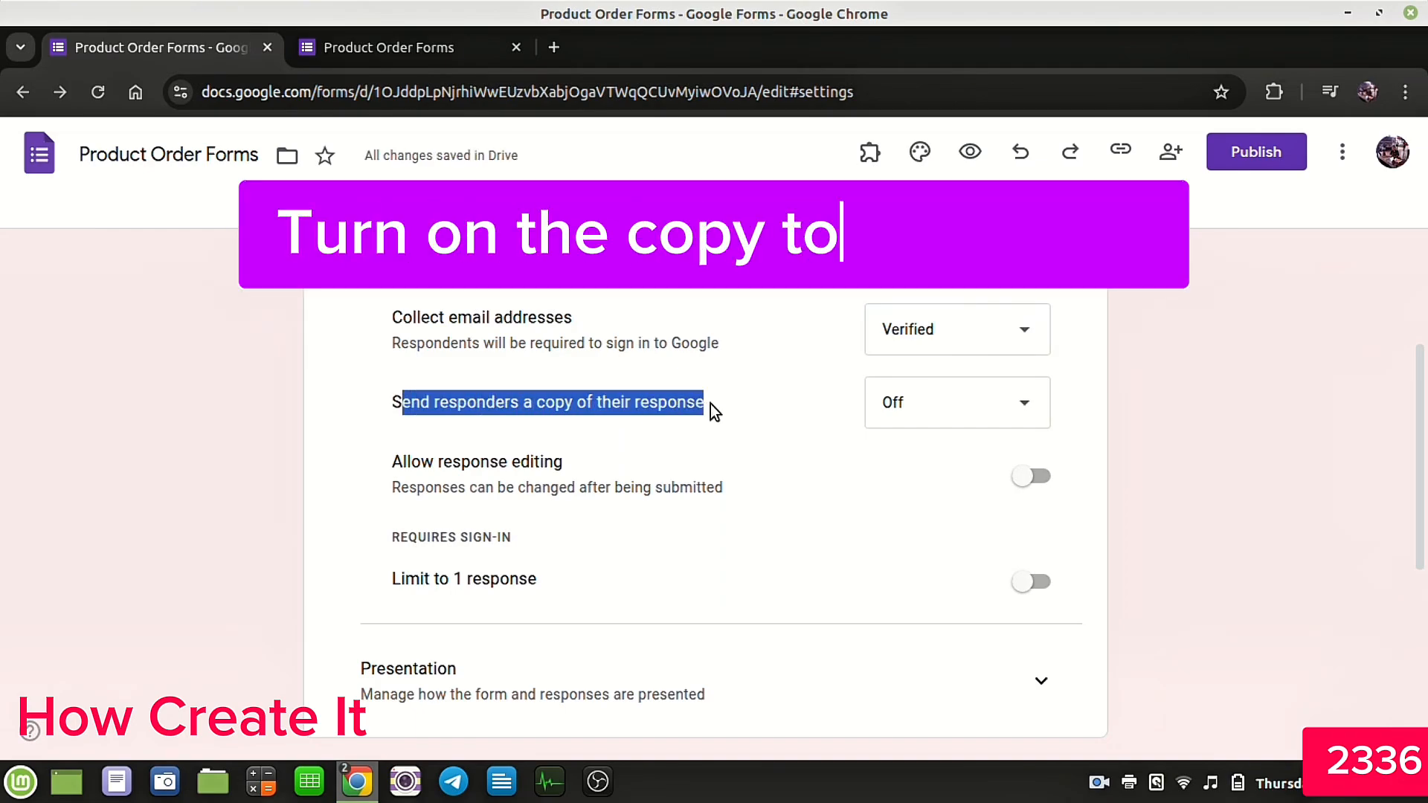
pyautogui.click(929, 402)
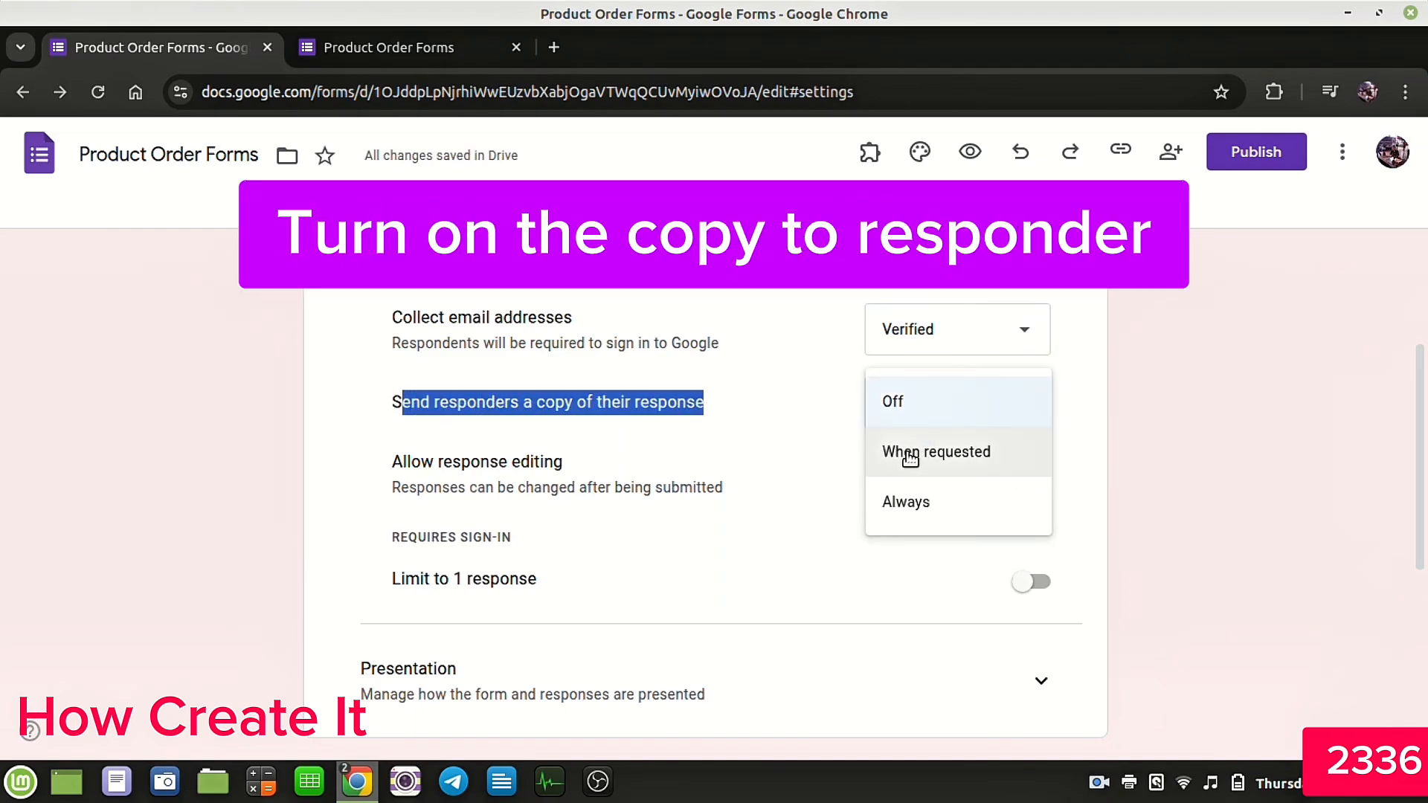
pyautogui.click(891, 504)
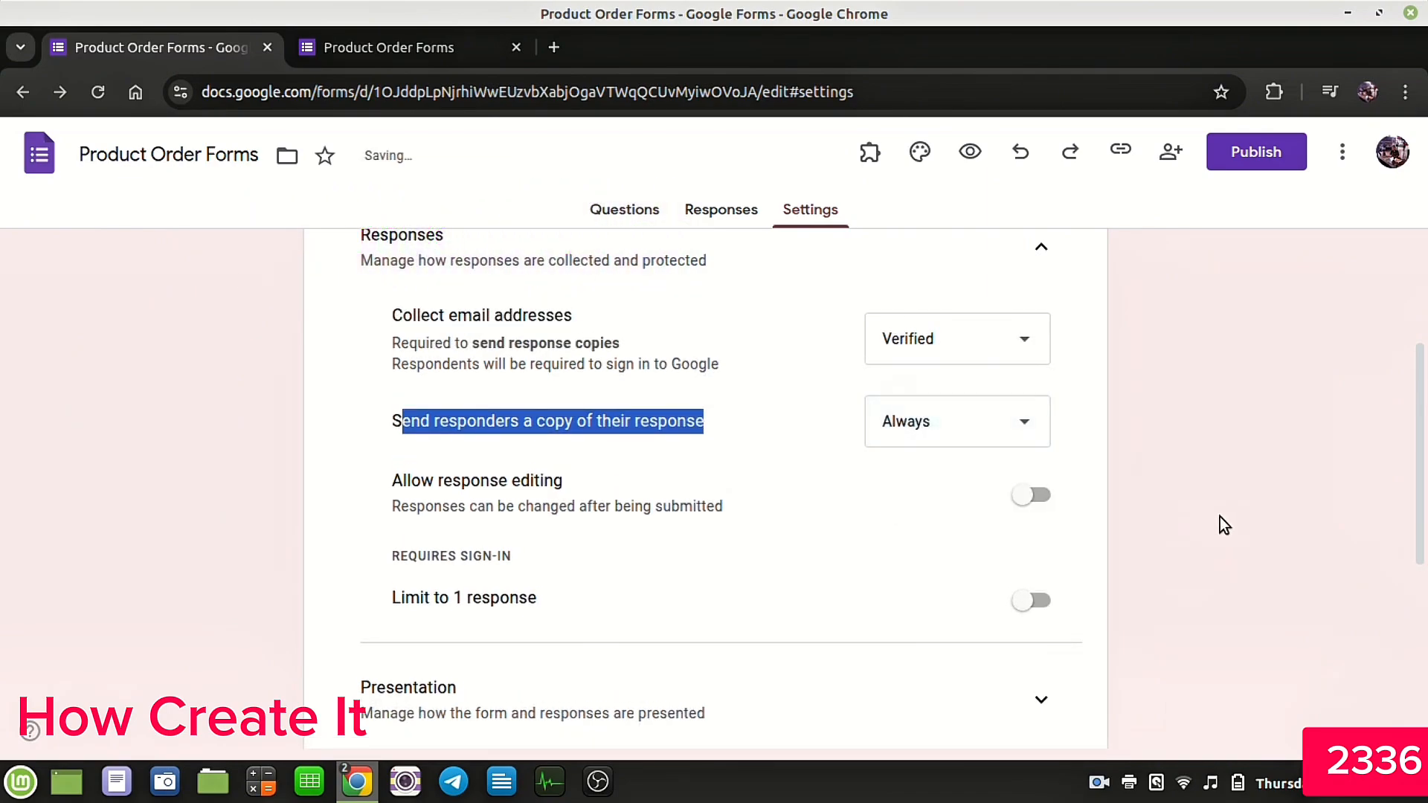
pyautogui.click(1023, 494)
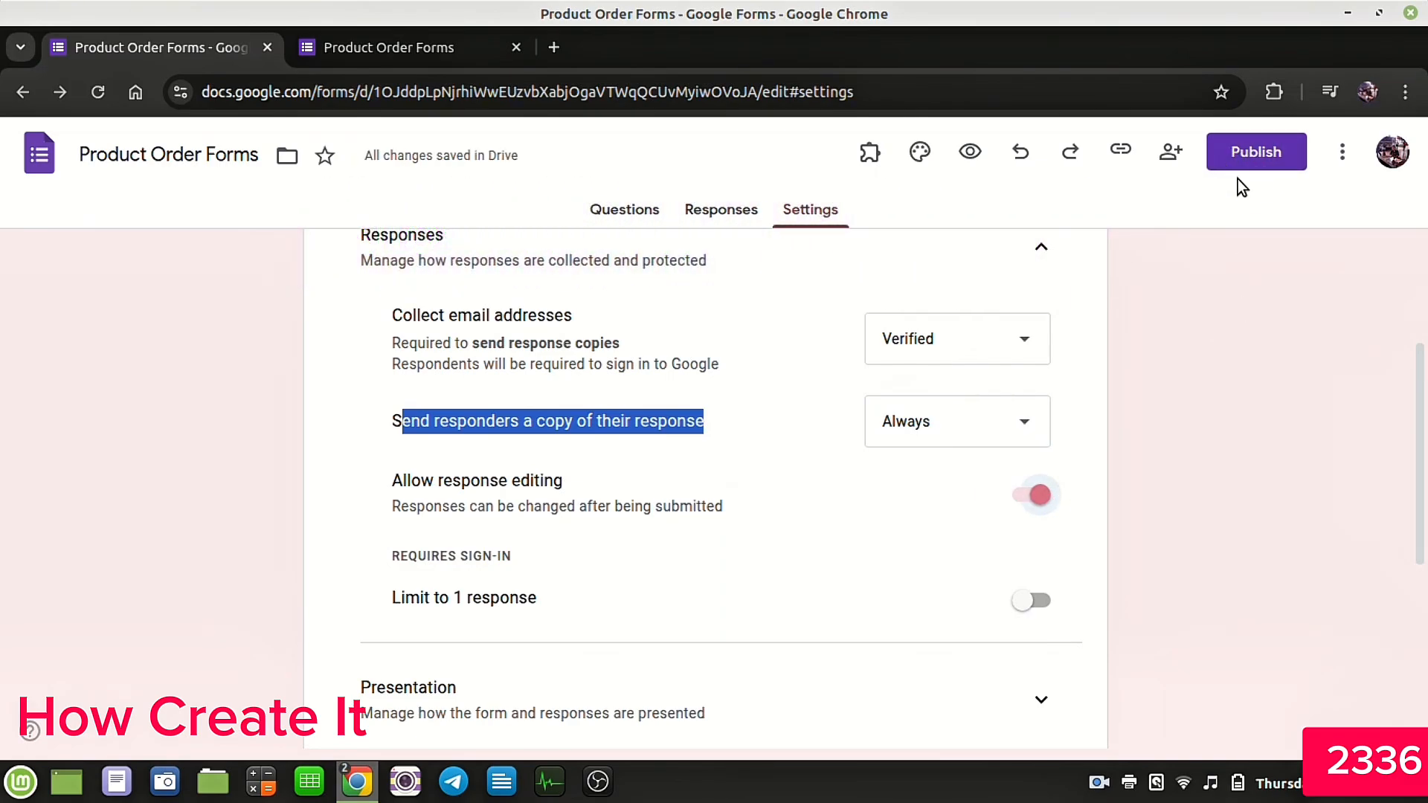
# Step: Publish the form to anyone with the link and copy the shortened responder link
pyautogui.click(1270, 151)
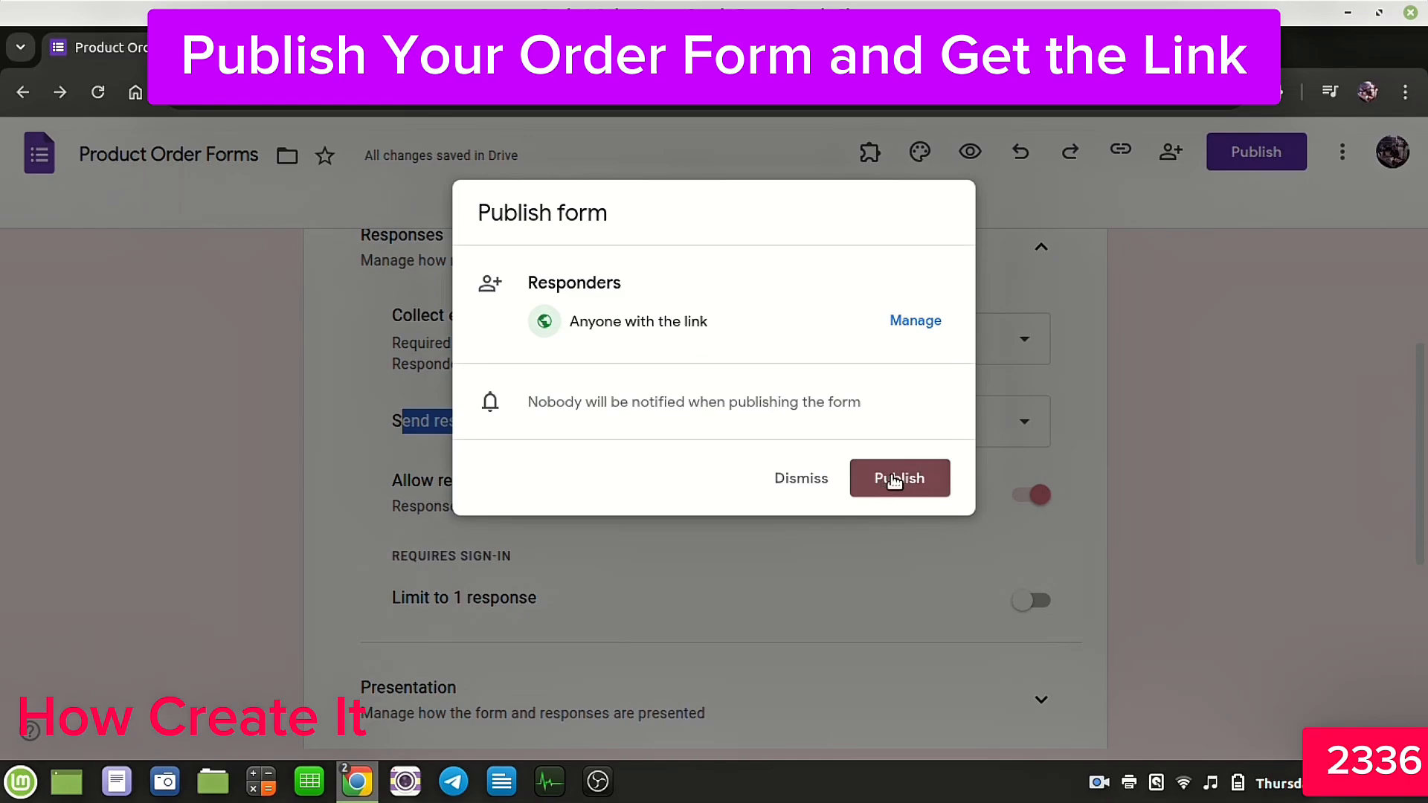
pyautogui.click(895, 479)
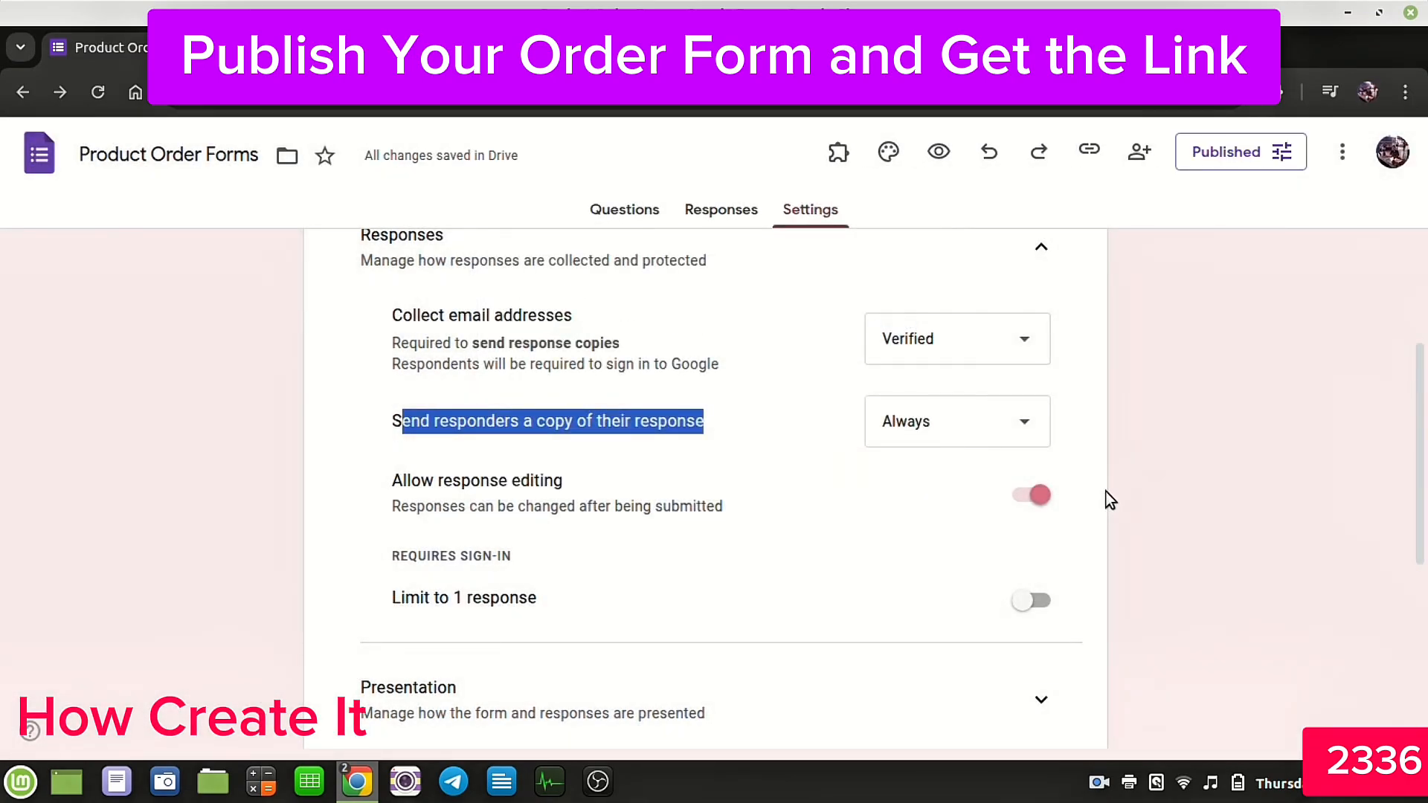
pyautogui.click(1249, 152)
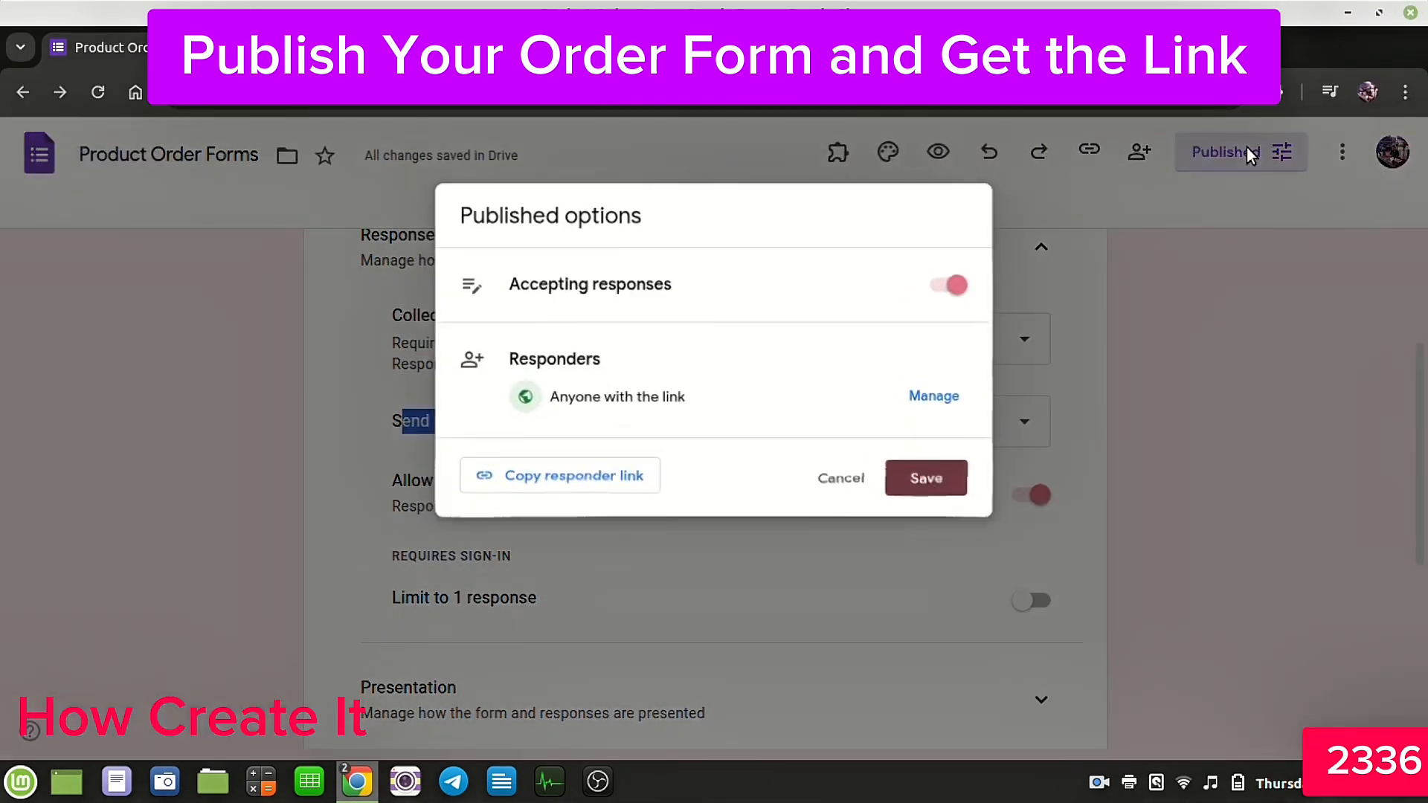
pyautogui.click(554, 482)
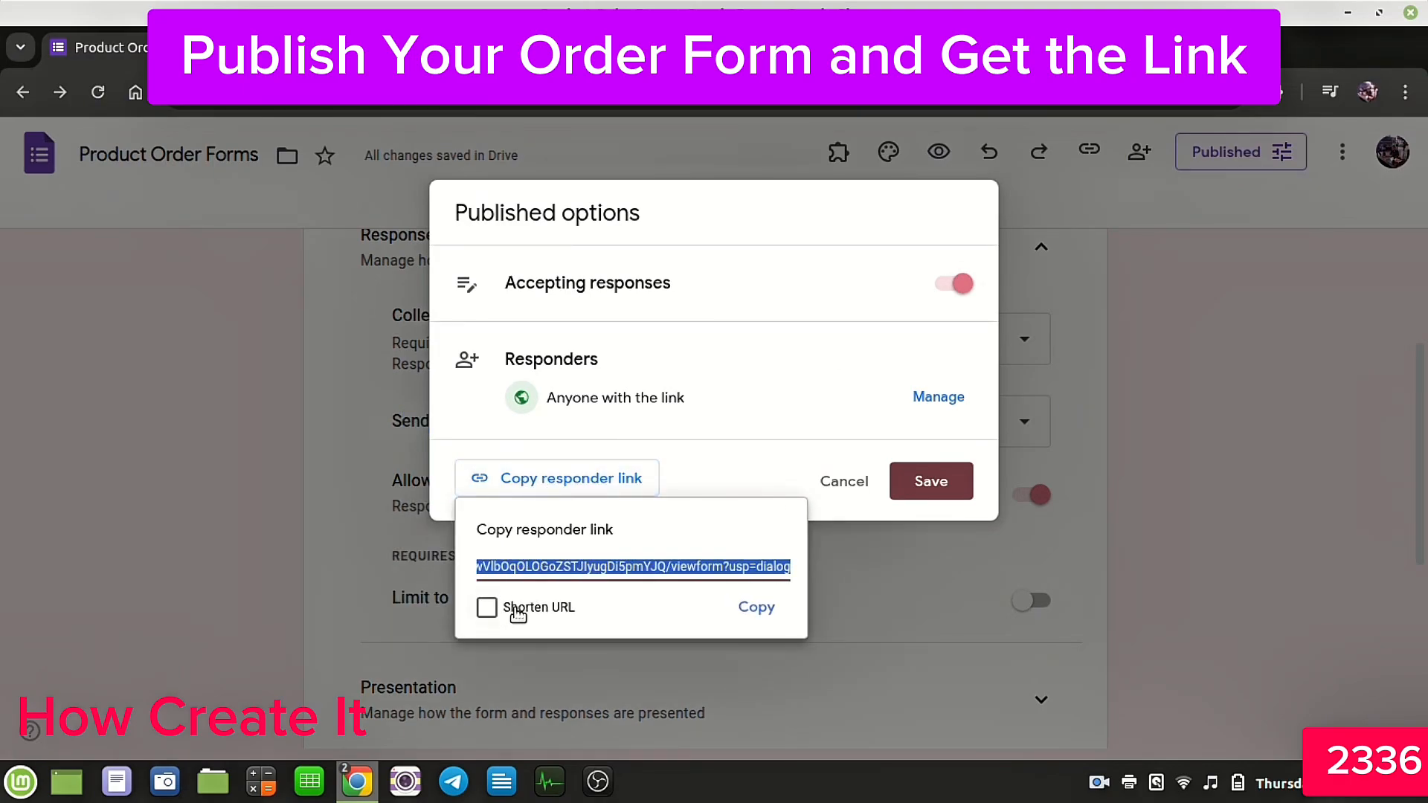
pyautogui.click(488, 608)
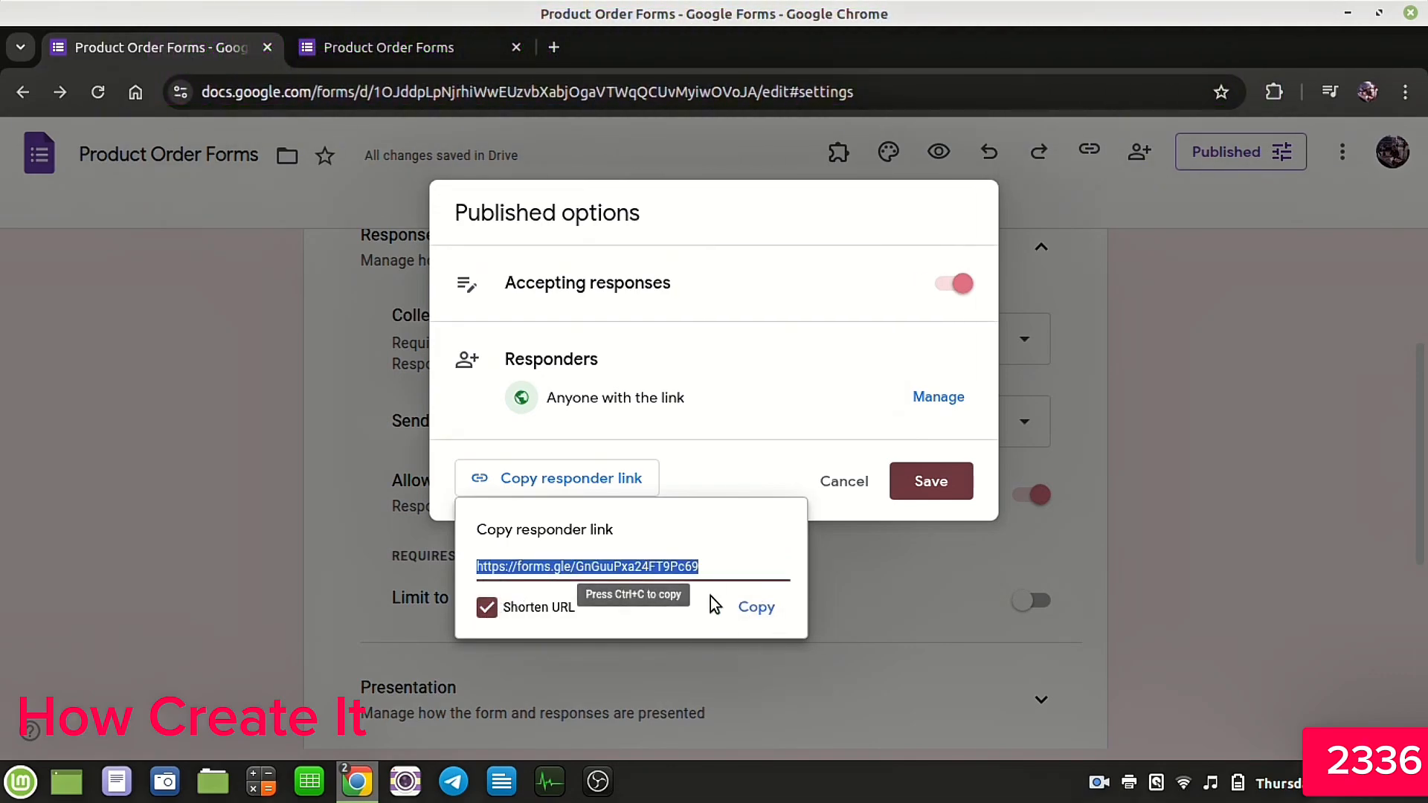
pyautogui.click(750, 604)
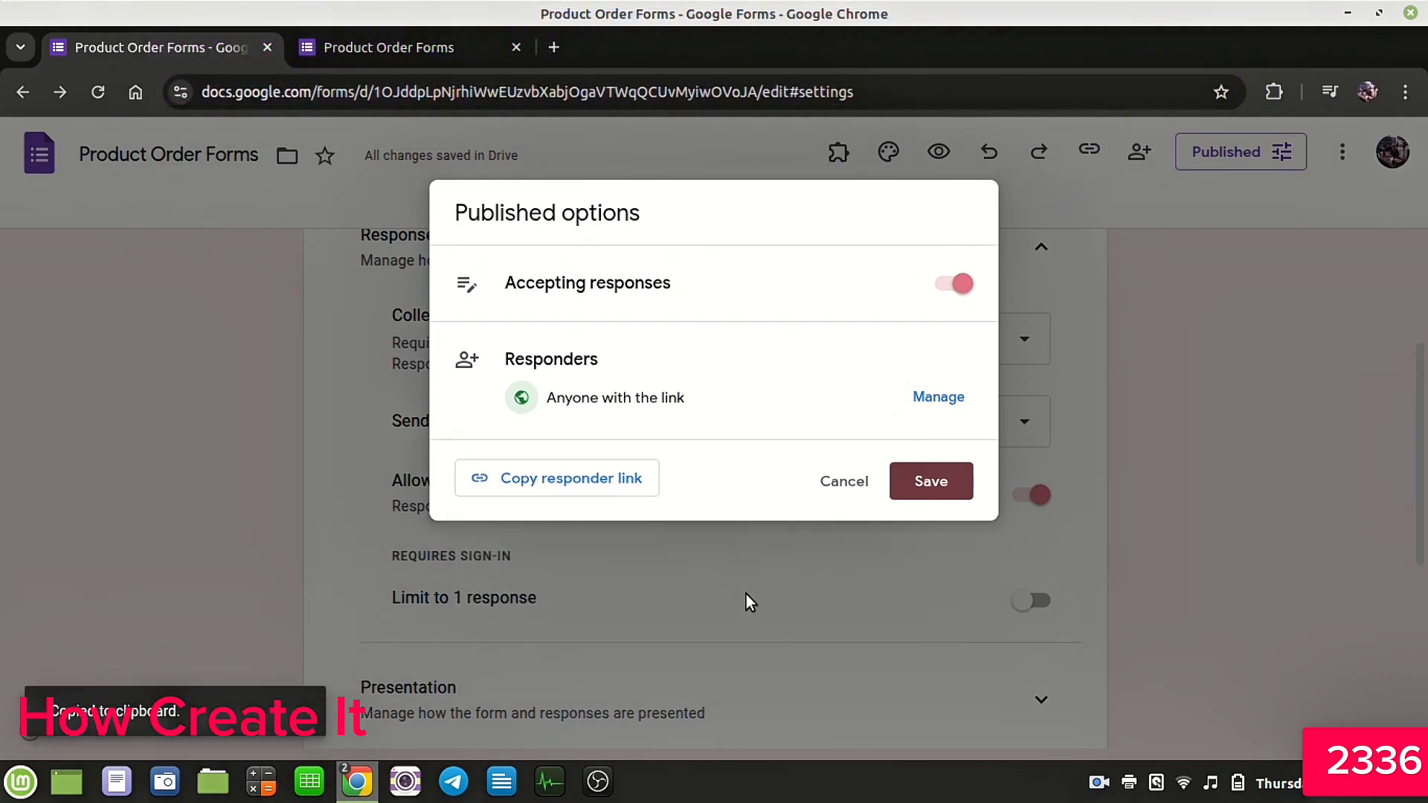
pyautogui.click(916, 484)
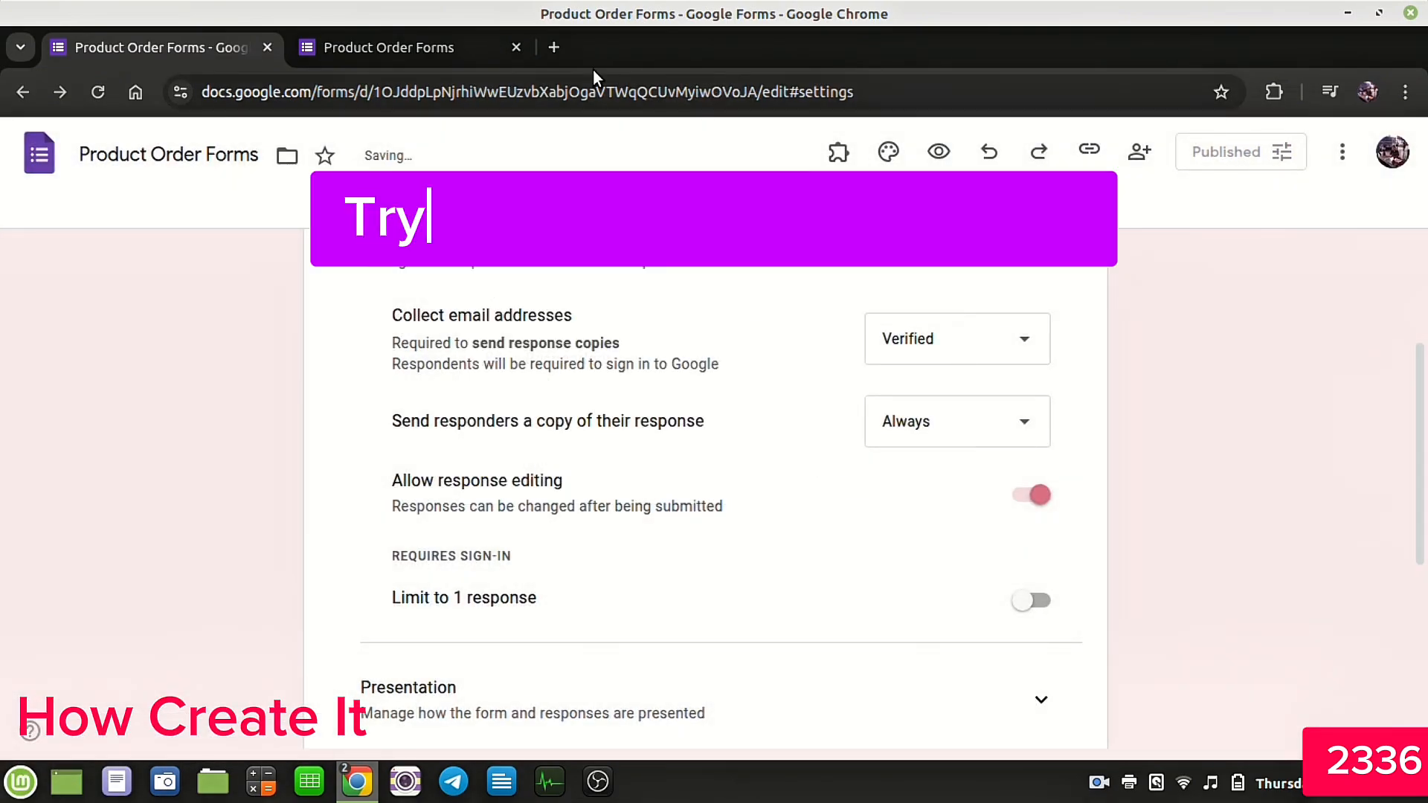
# Step: Open the copied responder link in a new browser tab
pyautogui.click(553, 47)
pyautogui.rightClick(487, 93)
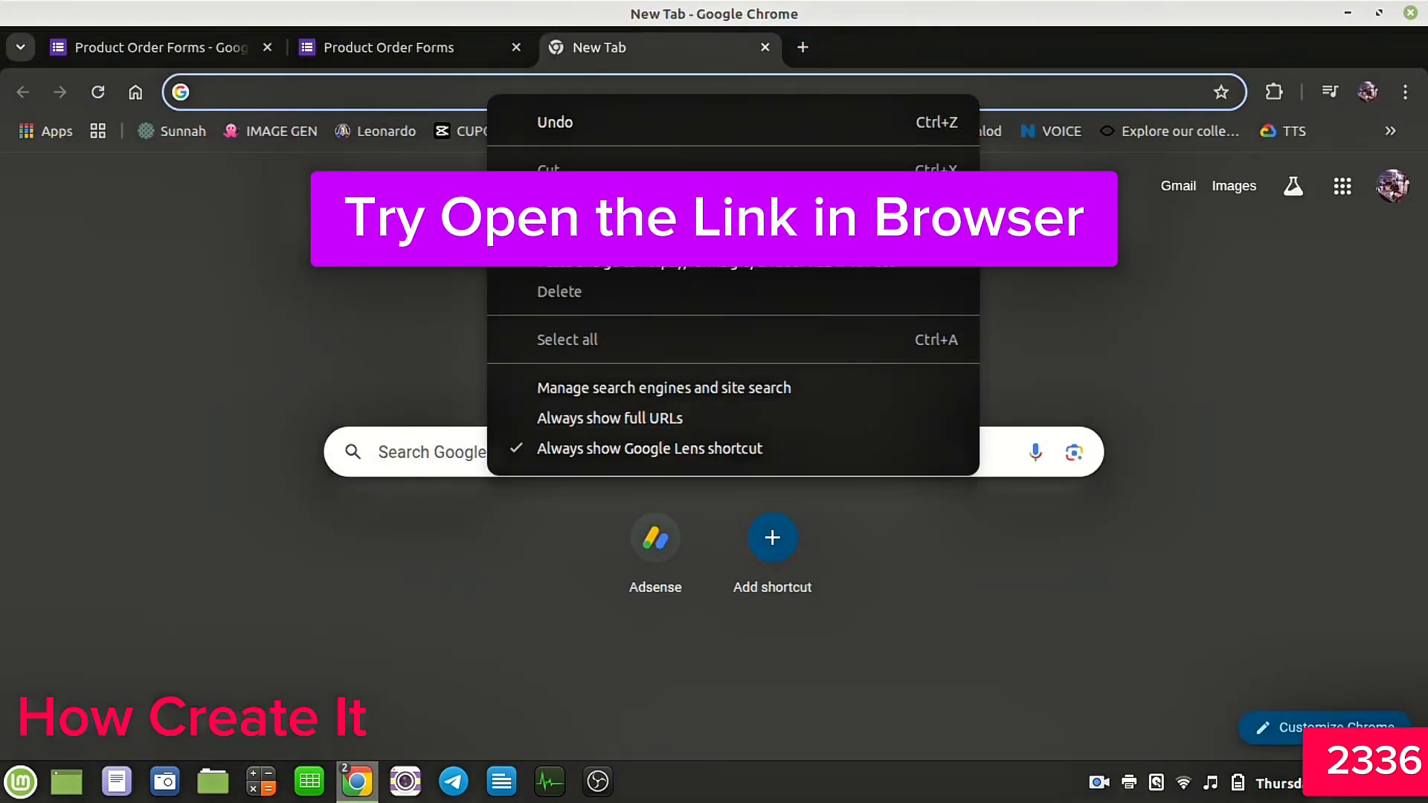
pyautogui.click(565, 230)
pyautogui.press('Return')
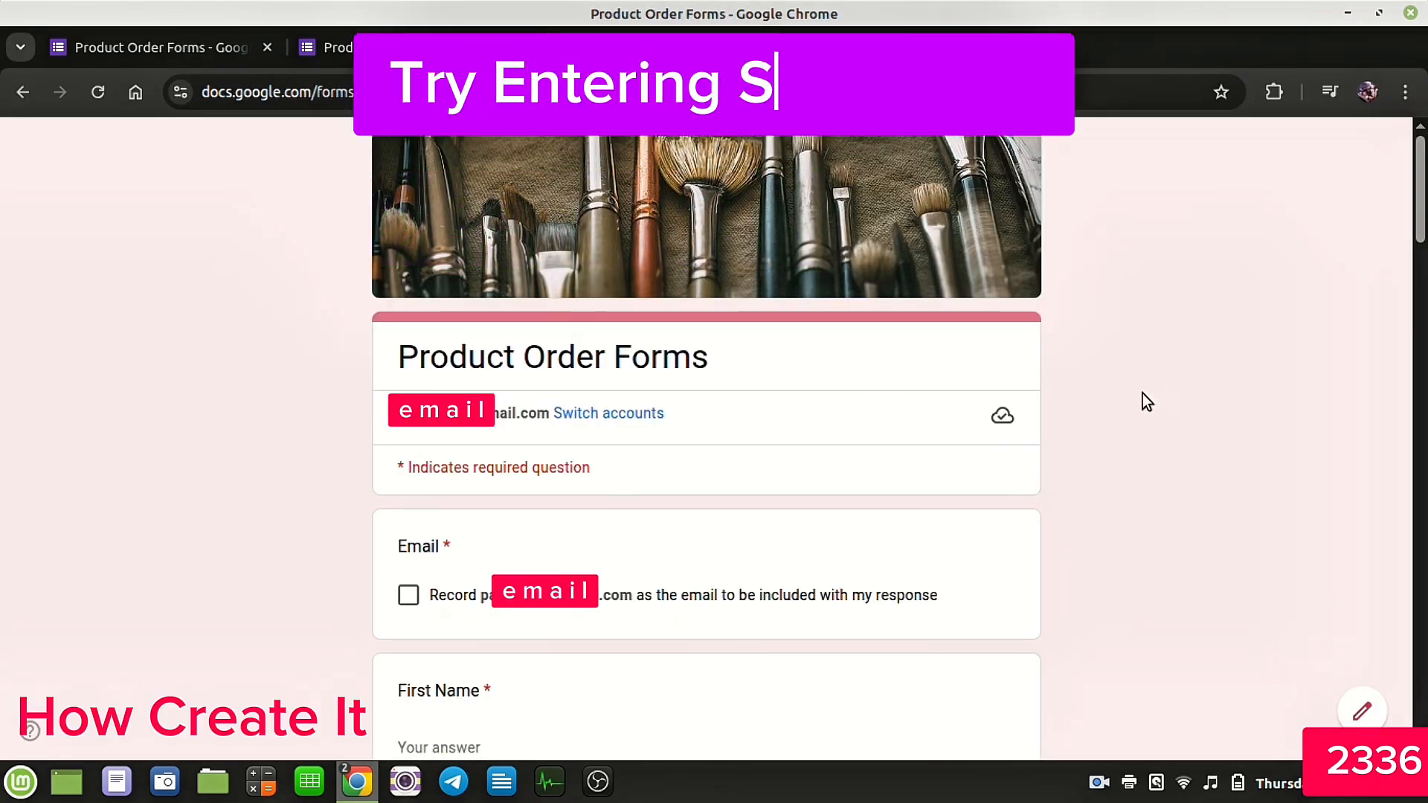
# Step: Tick the option to record your email, then enter a first name and last name as test data
pyautogui.scroll(-5, 1146, 402)
pyautogui.click(409, 220)
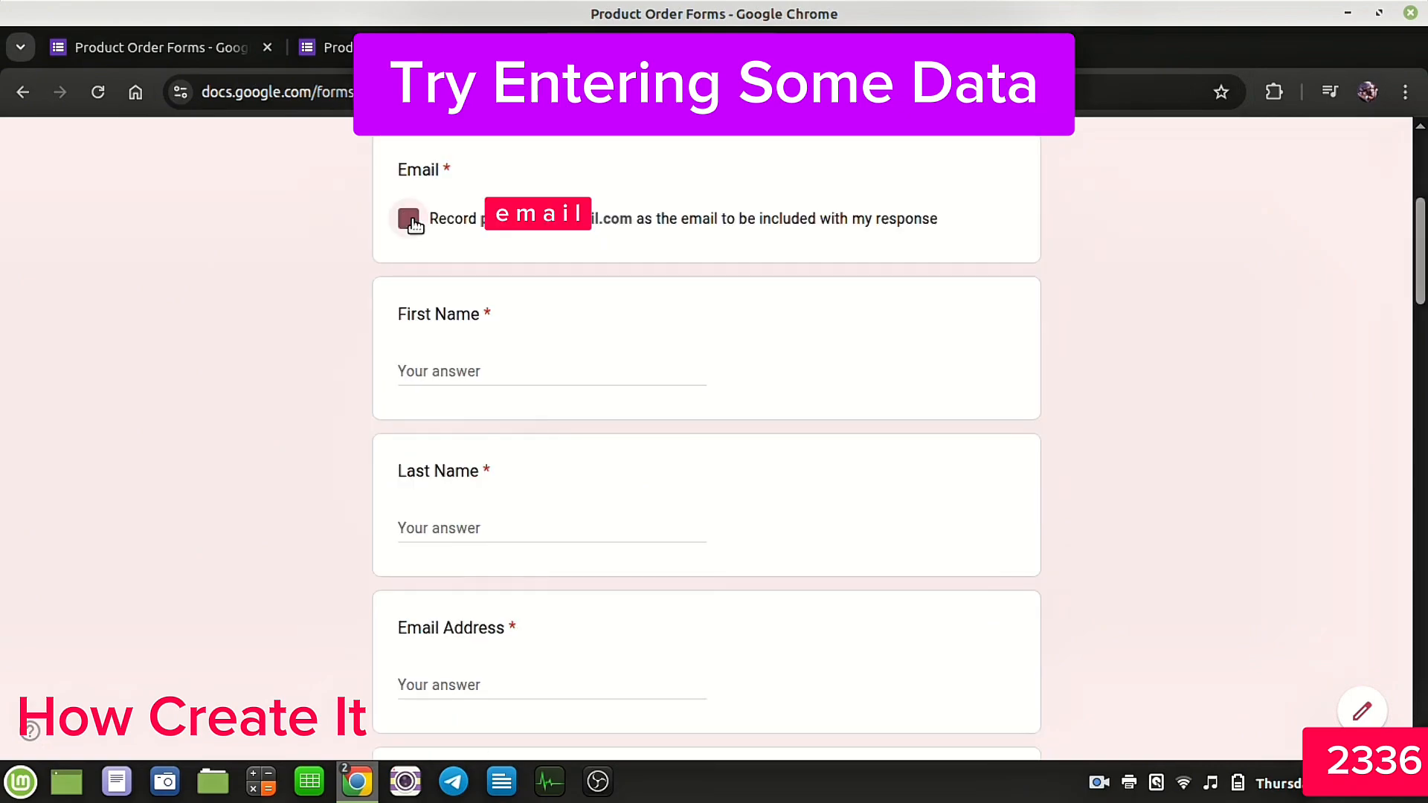
pyautogui.click(478, 377)
pyautogui.write('Jhon')
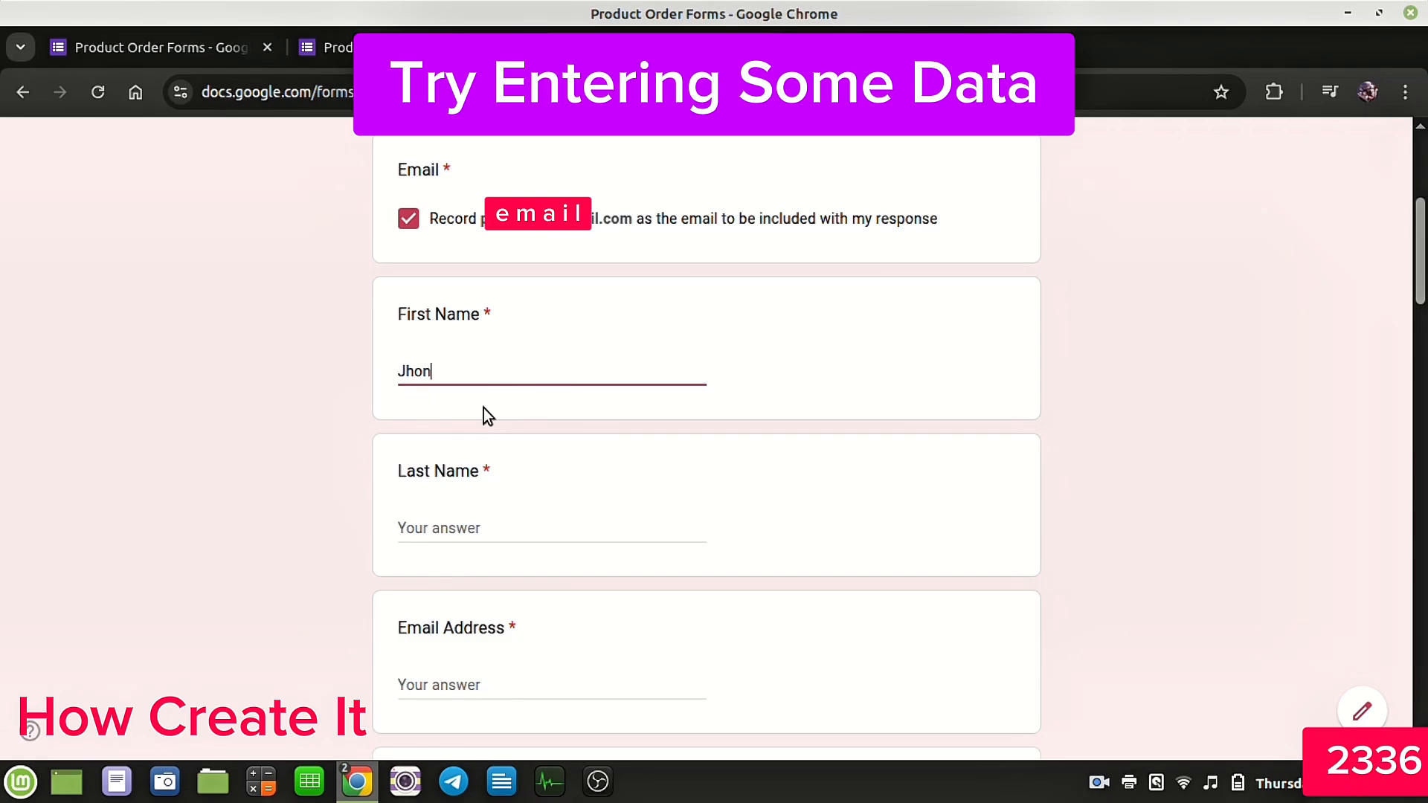
pyautogui.click(506, 529)
pyautogui.write('Len')
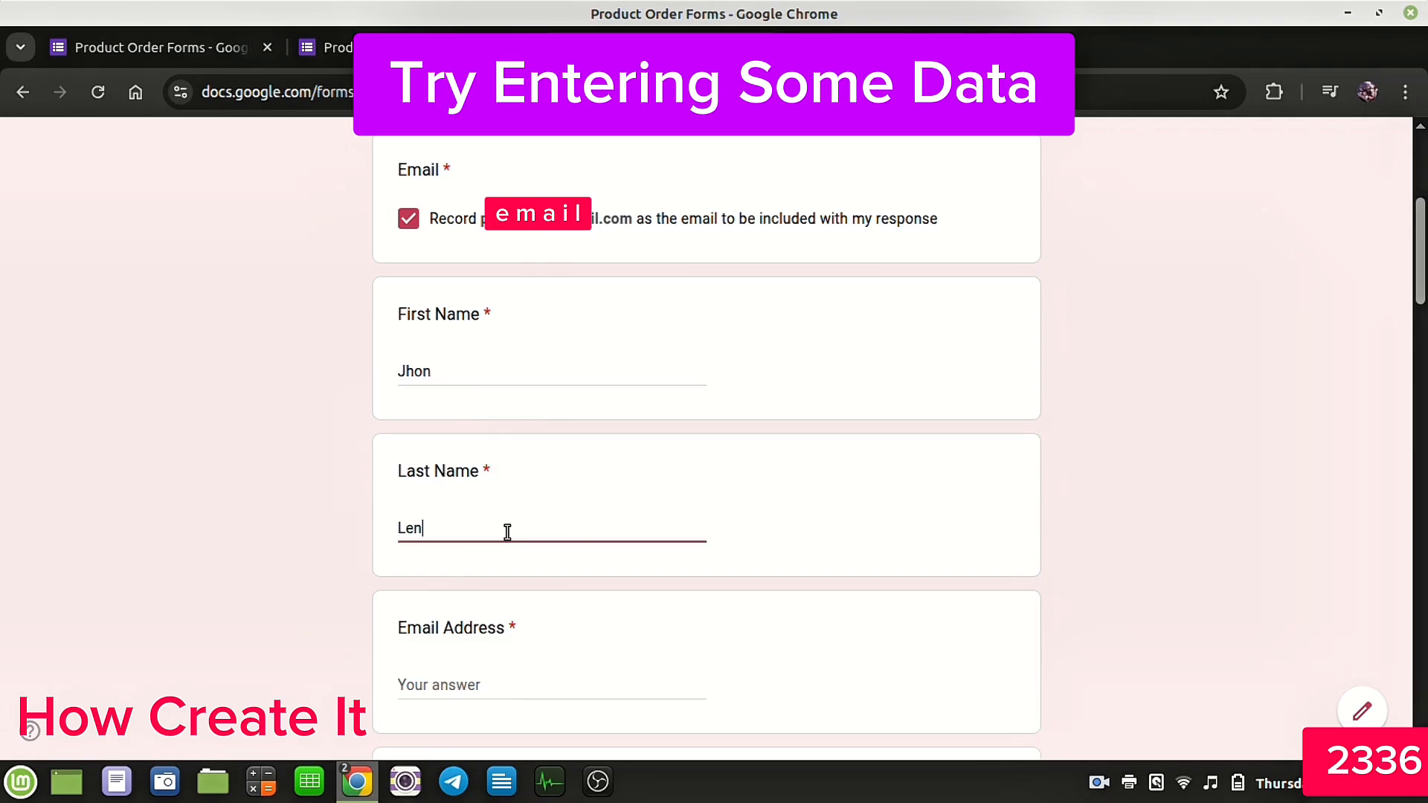
pyautogui.write('no')
pyautogui.press('BackSpace')
pyautogui.press('BackSpace')
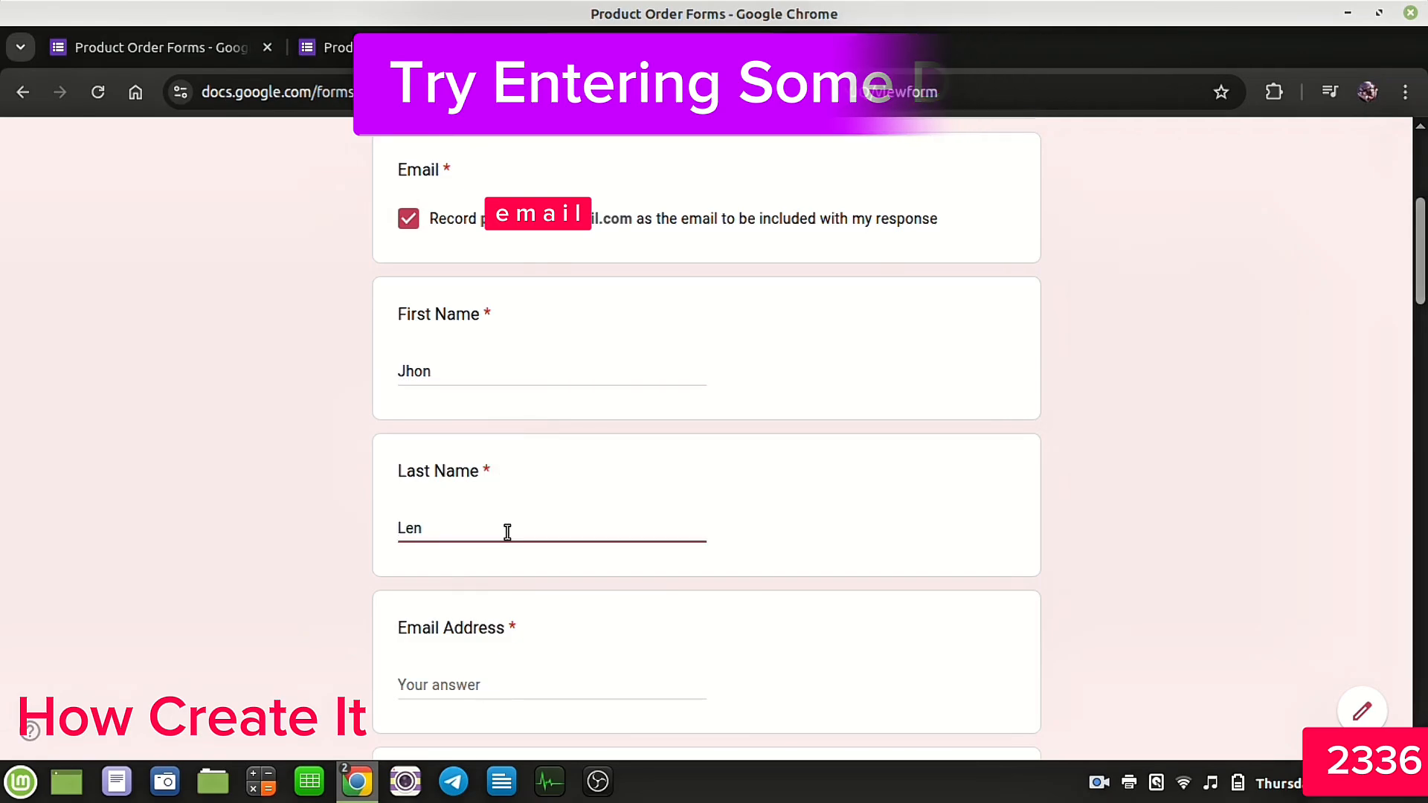
pyautogui.write('on')
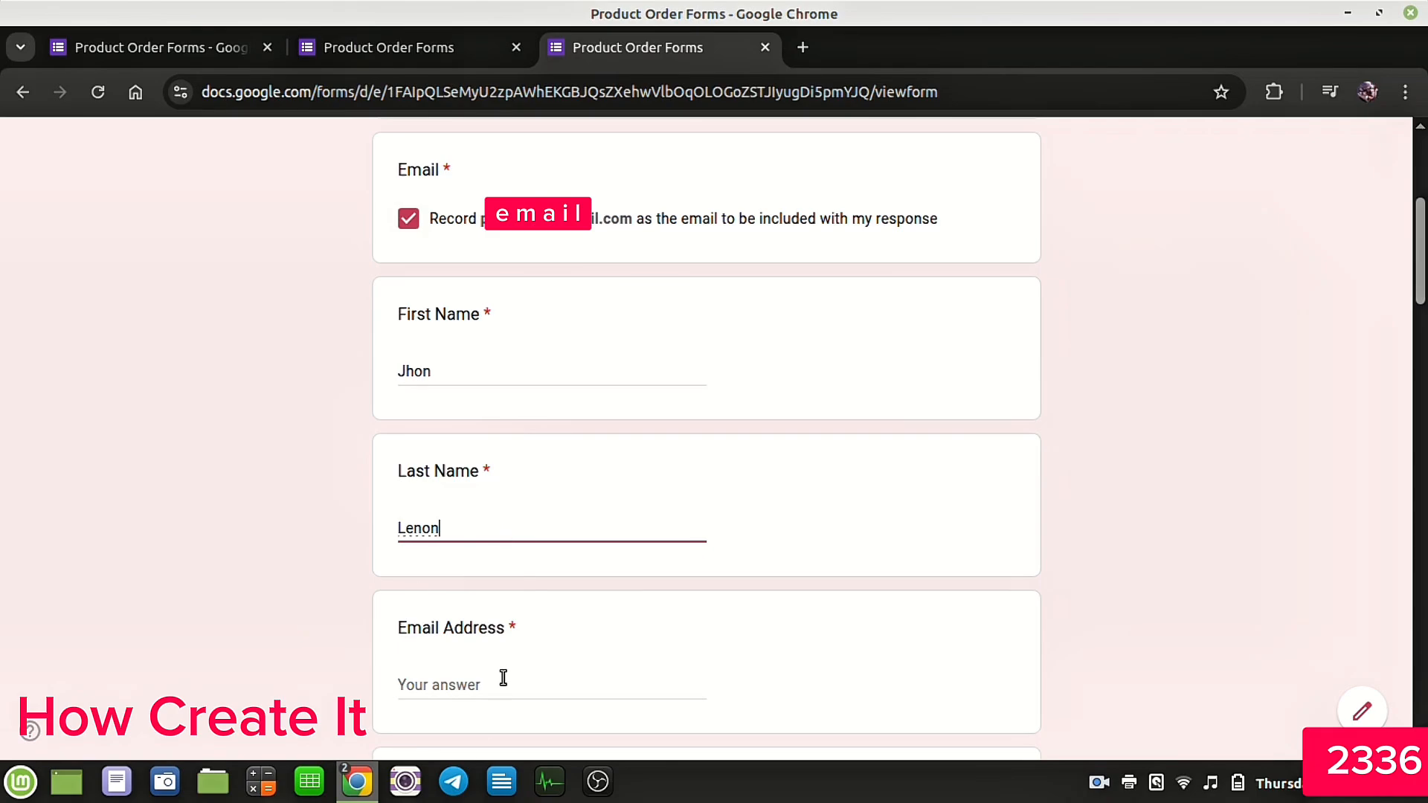
# Step: Fill in the Email Address and Phone Number fields with test contact details
pyautogui.scroll(-5, 688, 578)
pyautogui.scroll(2, 584, 361)
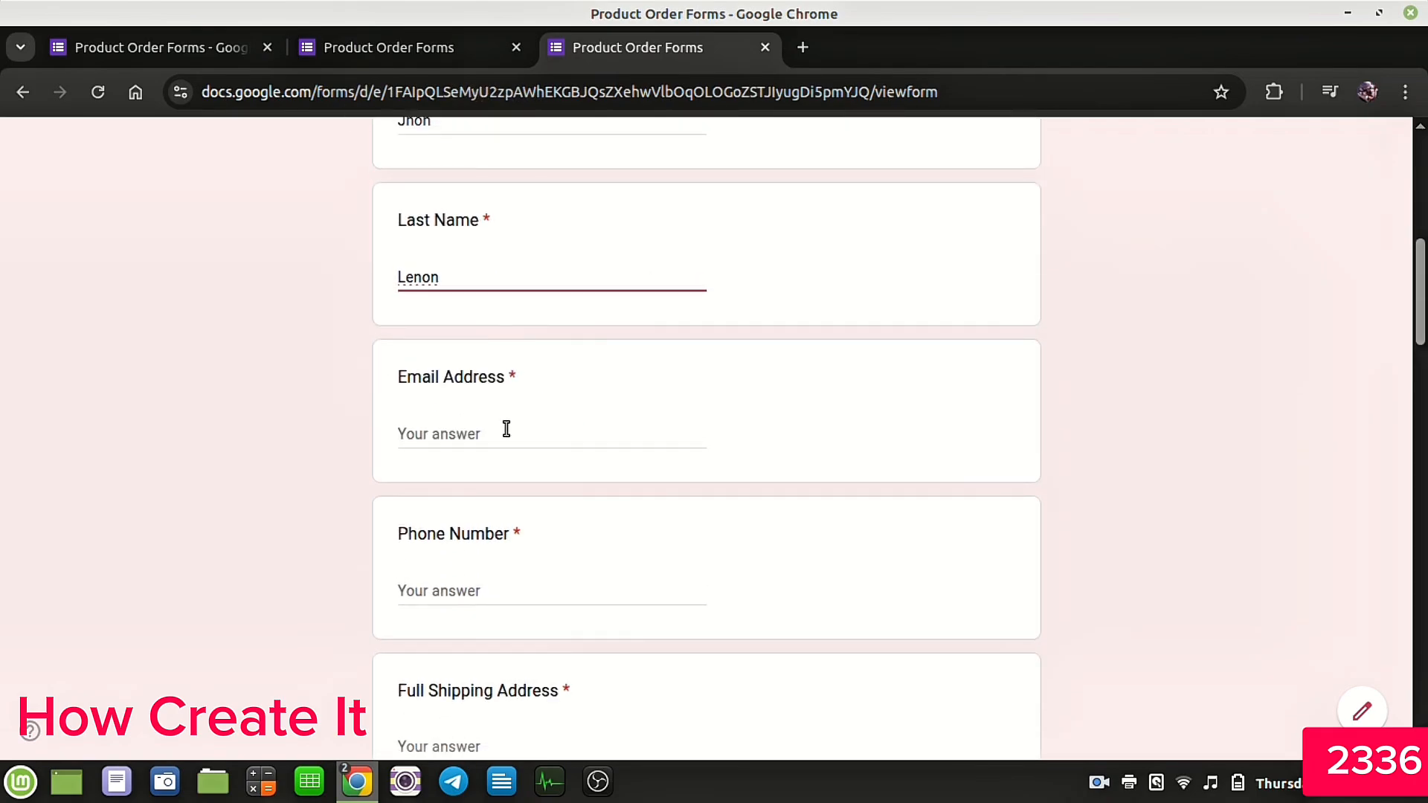
pyautogui.click(504, 429)
pyautogui.write('p')
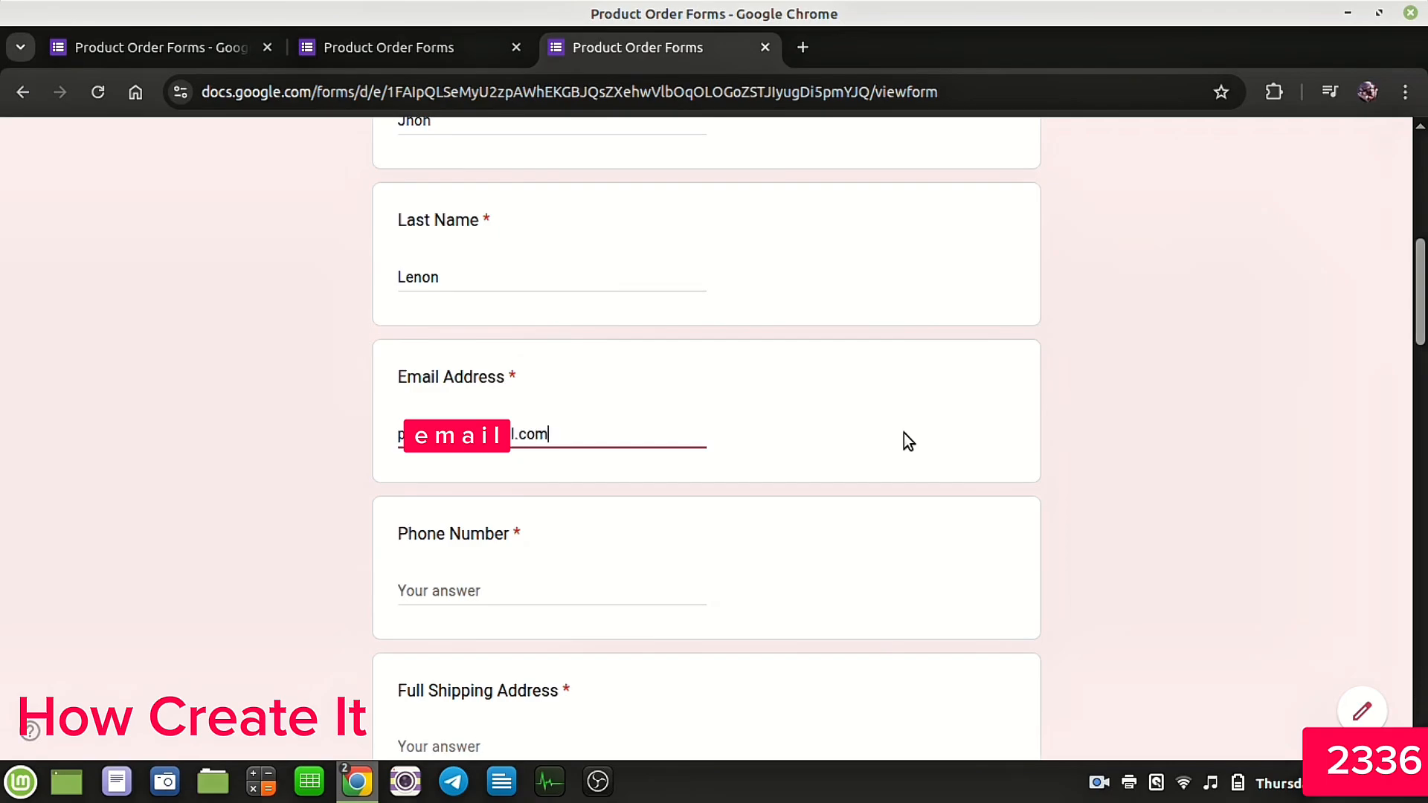
pyautogui.click(543, 584)
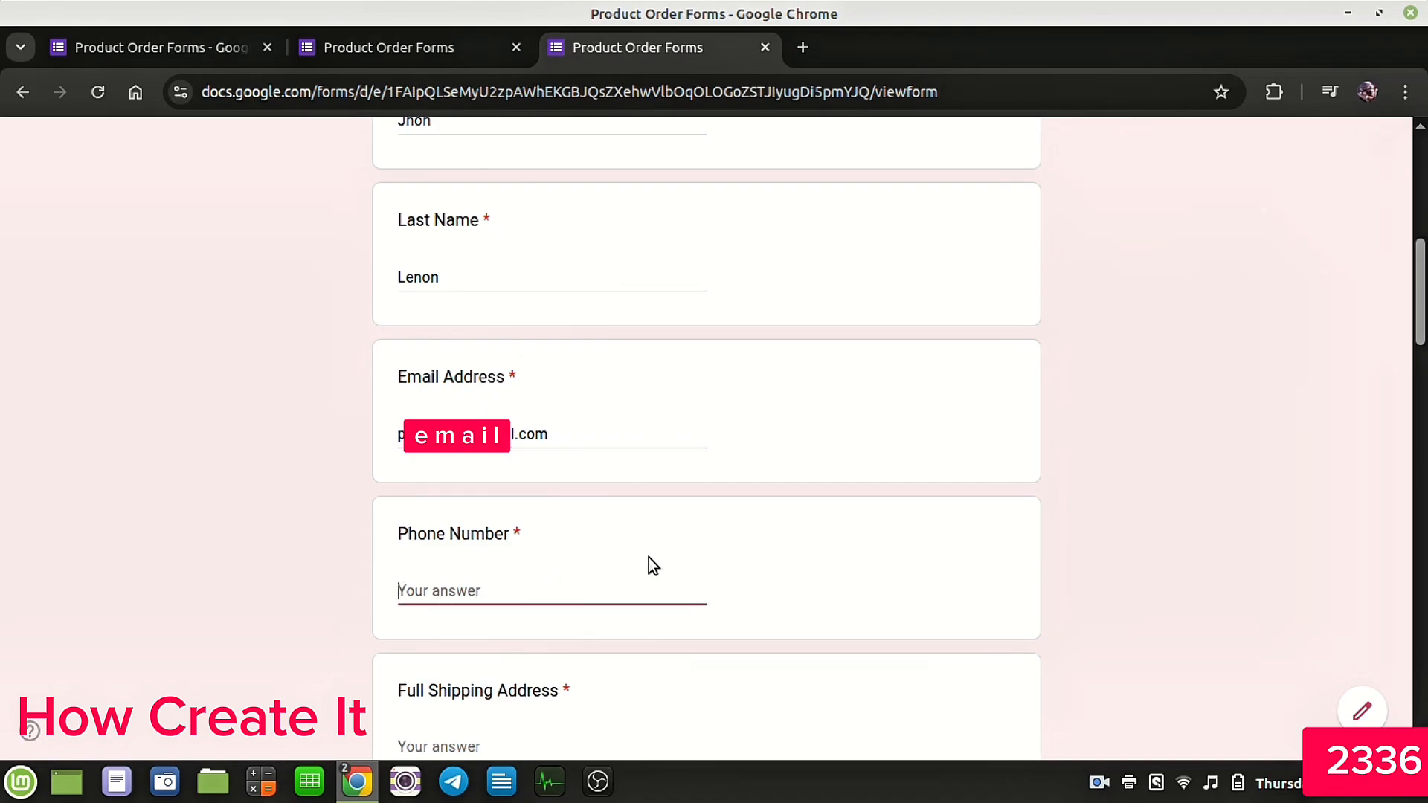
pyautogui.write('123456789')
pyautogui.scroll(-5, 713, 483)
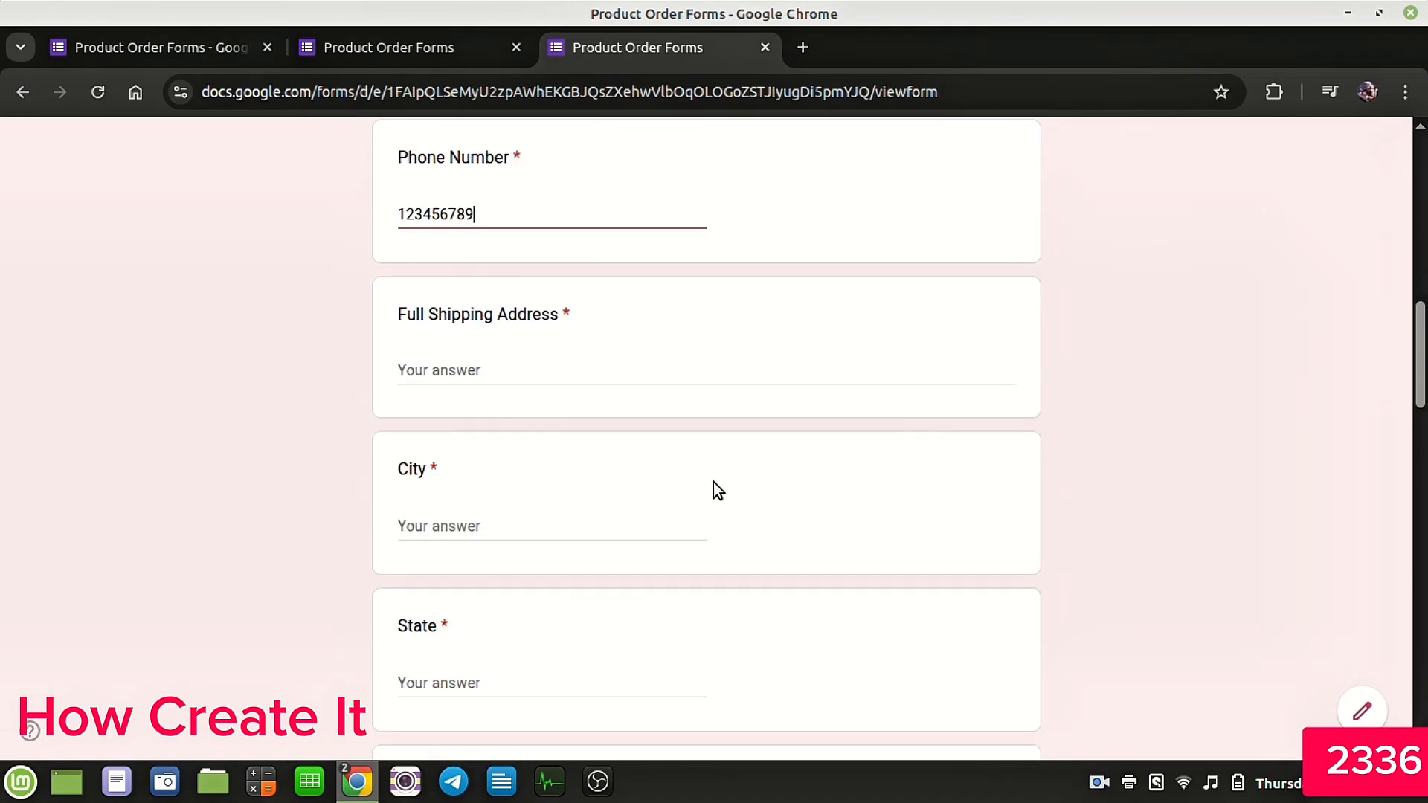
# Step: Fill in the Full Shipping Address, City and State fields with test address values
pyautogui.click(532, 363)
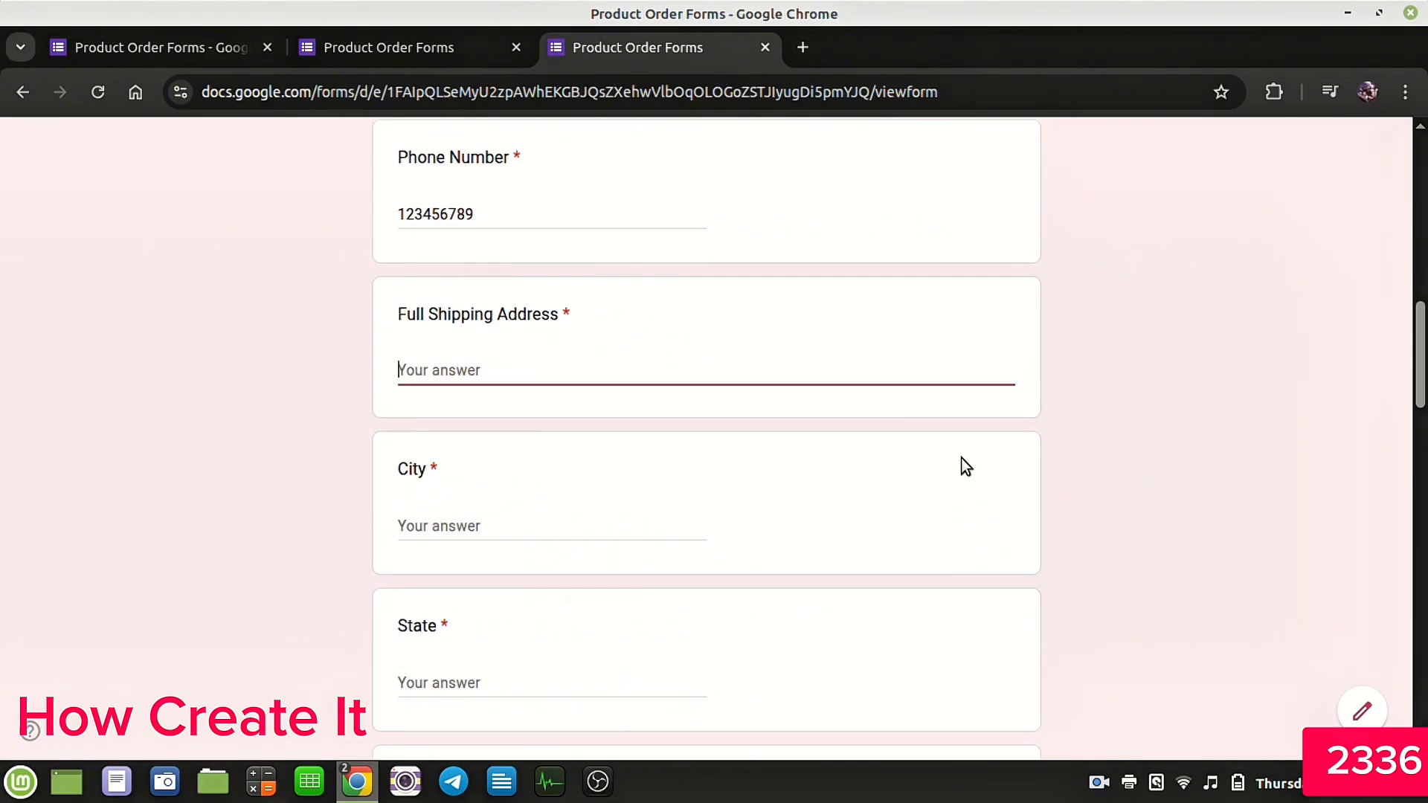
pyautogui.write('Road to USA')
pyautogui.click(475, 526)
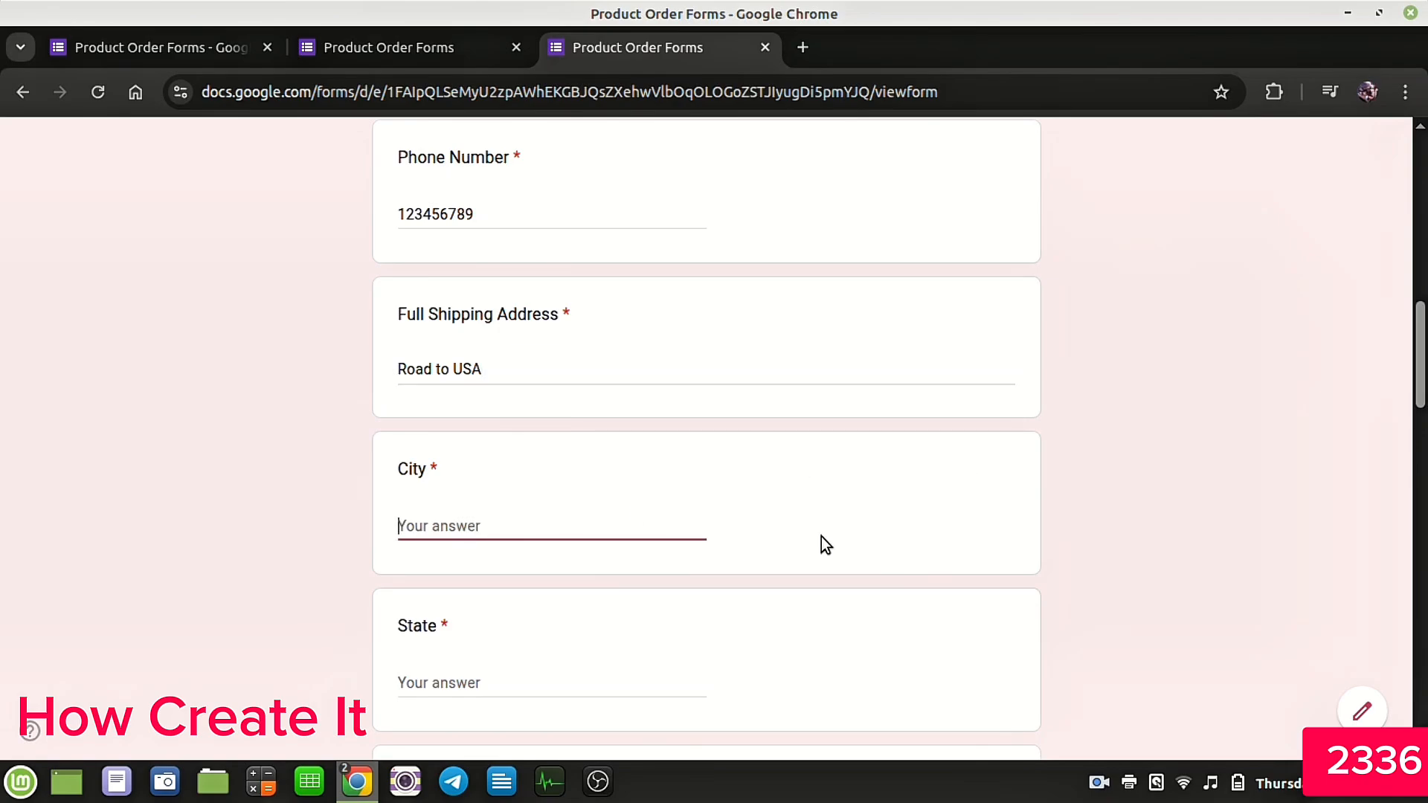
pyautogui.write('U')
pyautogui.write('USA')
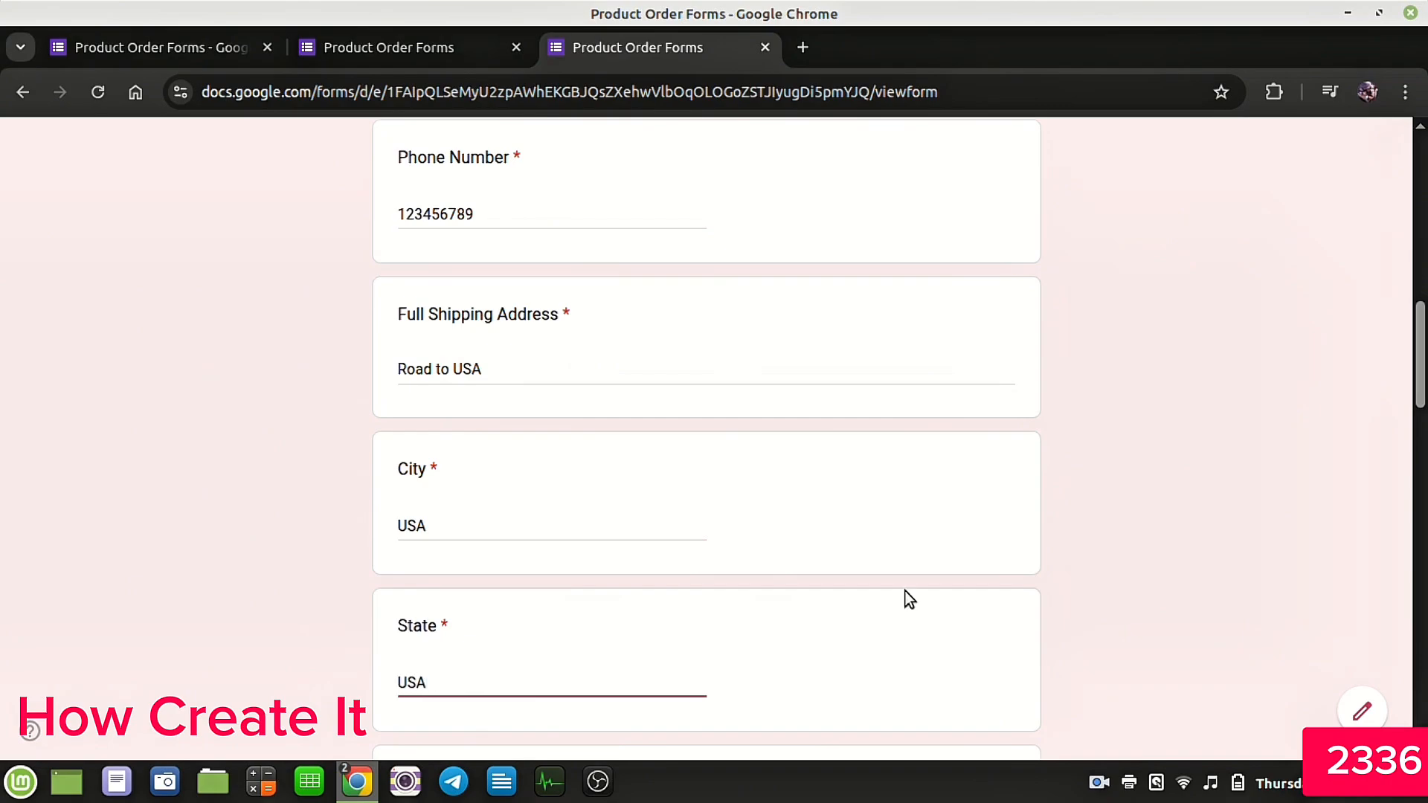
# Step: In the Model 1 grid, pick quantities: S 2, M 1, XL 3, XXL 1, XXXL 2
pyautogui.scroll(-3, 929, 588)
pyautogui.scroll(-3, 929, 551)
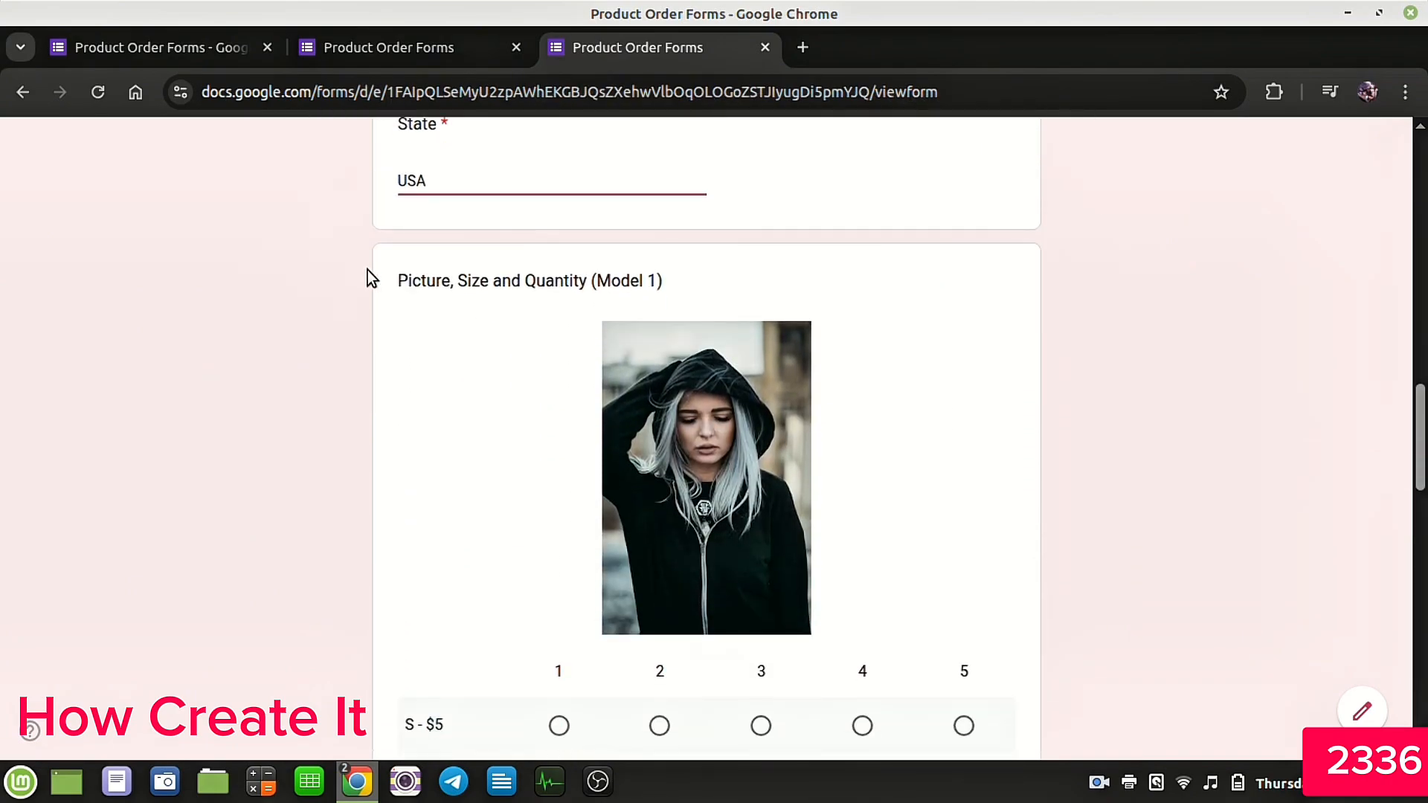
pyautogui.moveTo(399, 280); pyautogui.dragTo(677, 280)
pyautogui.scroll(-2, 749, 265)
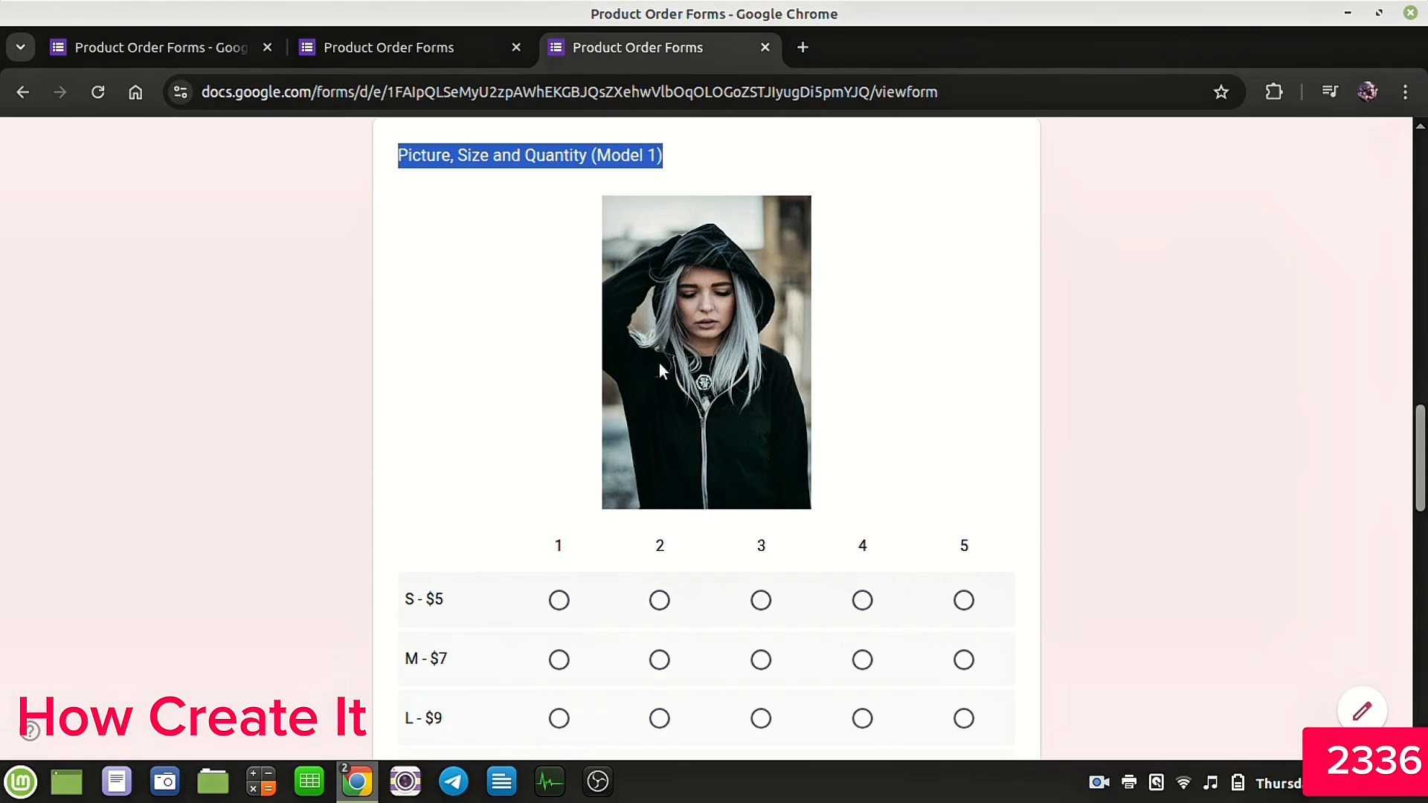
pyautogui.scroll(-3, 738, 329)
pyautogui.moveTo(405, 350); pyautogui.dragTo(454, 350)
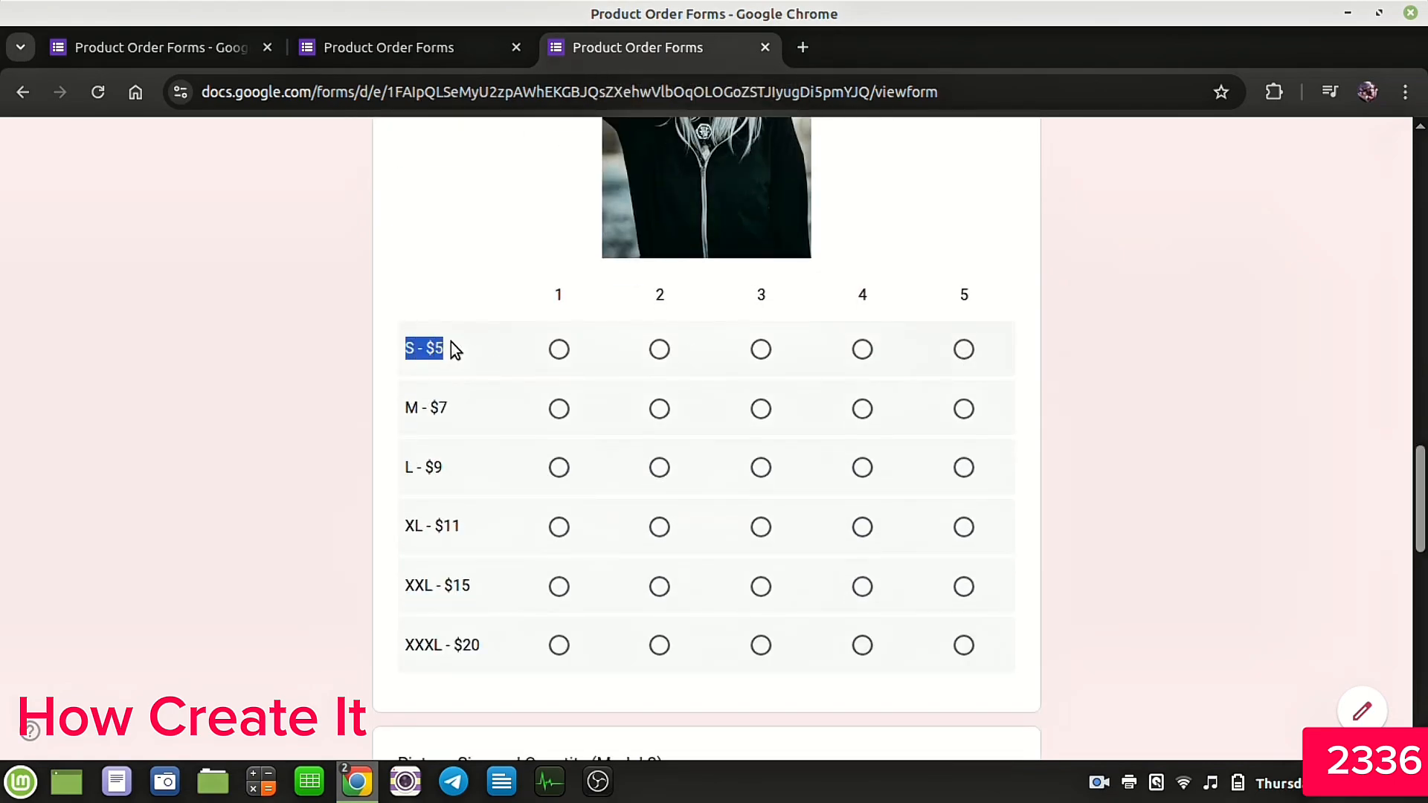
pyautogui.click(659, 350)
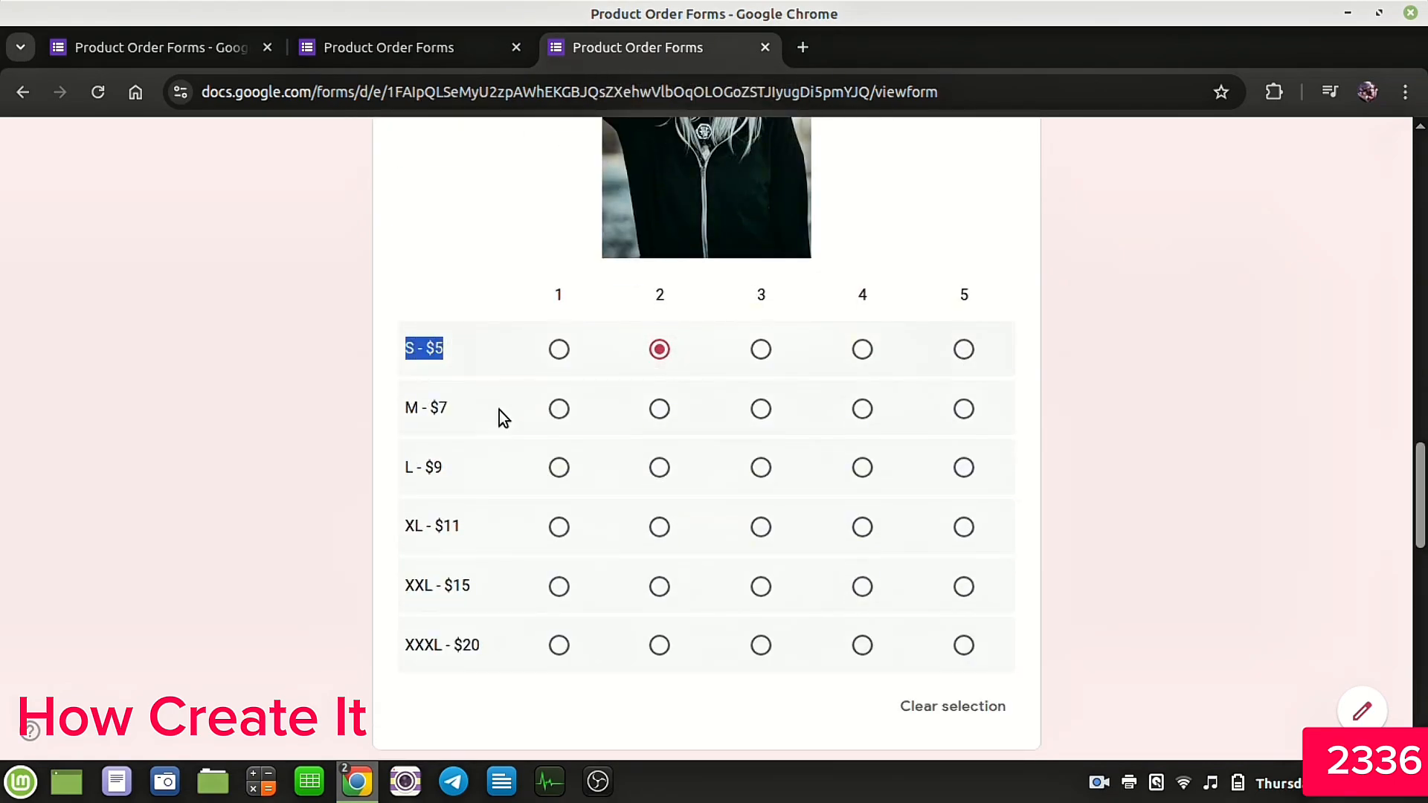
pyautogui.click(559, 409)
pyautogui.click(761, 526)
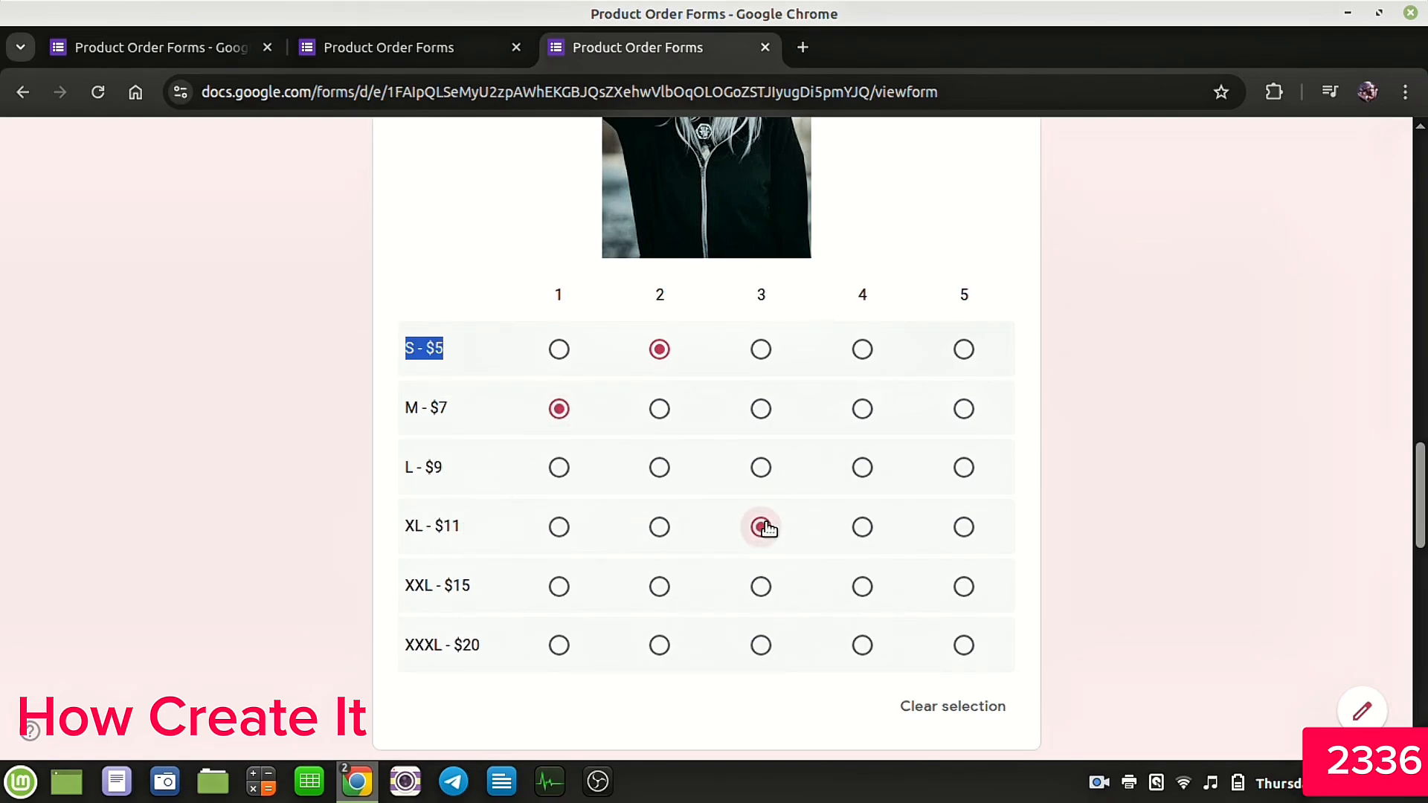
pyautogui.click(566, 602)
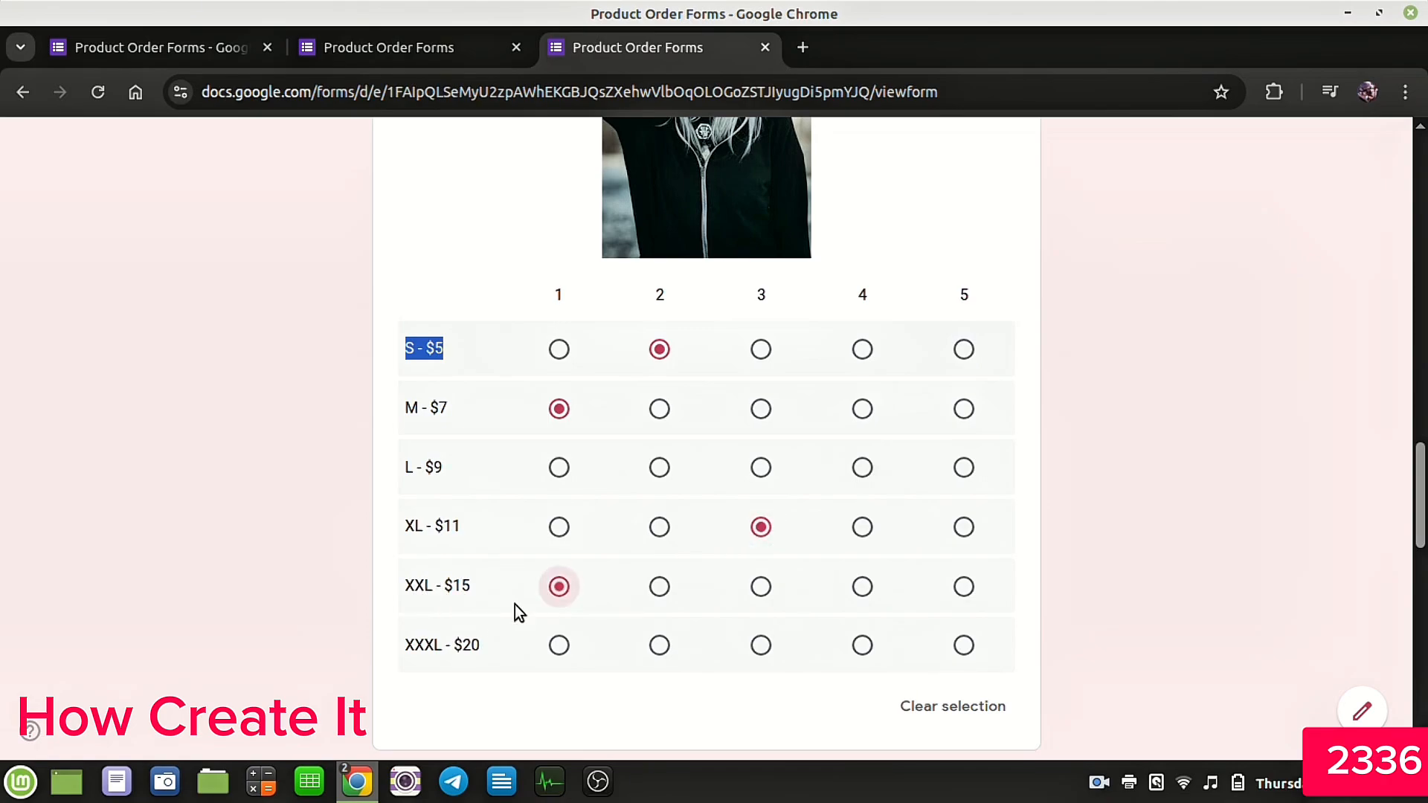
pyautogui.click(660, 645)
# Step: In the Model 2 grid, pick quantities: S 2, L 3, XL 2, XXL 4, XXXL 1
pyautogui.scroll(-6, 801, 585)
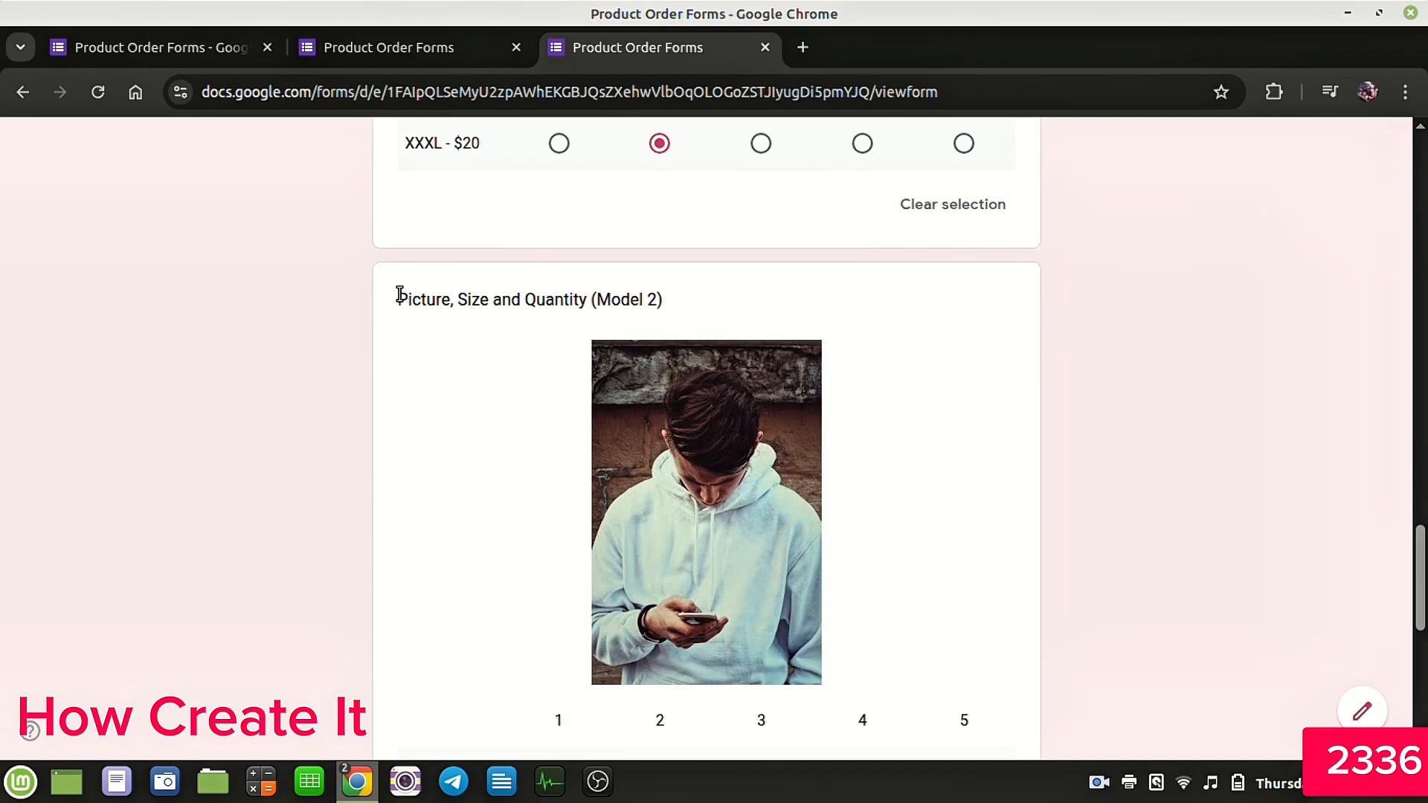
pyautogui.moveTo(400, 295); pyautogui.dragTo(754, 309)
pyautogui.click(751, 301)
pyautogui.scroll(-5, 748, 364)
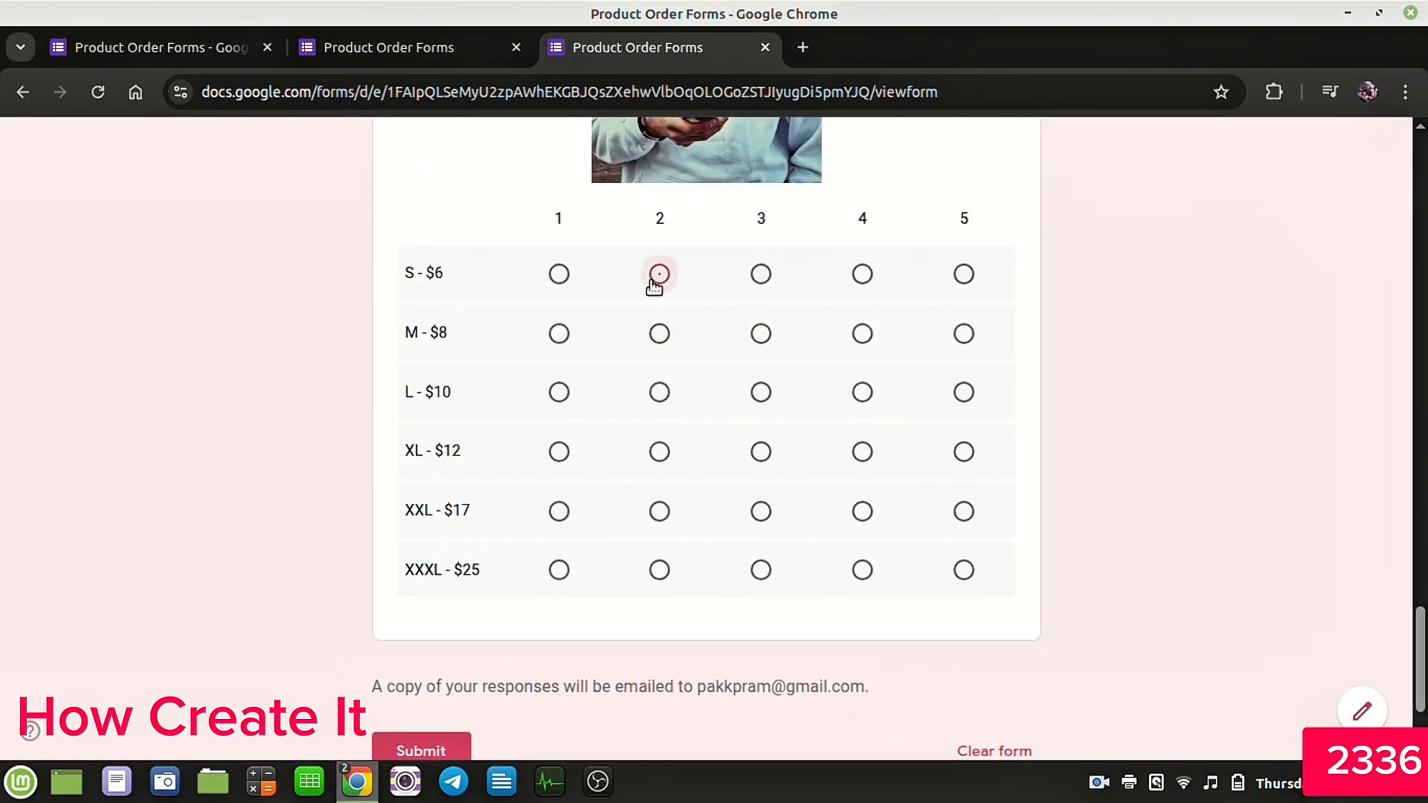
pyautogui.click(660, 274)
pyautogui.click(761, 392)
pyautogui.click(660, 452)
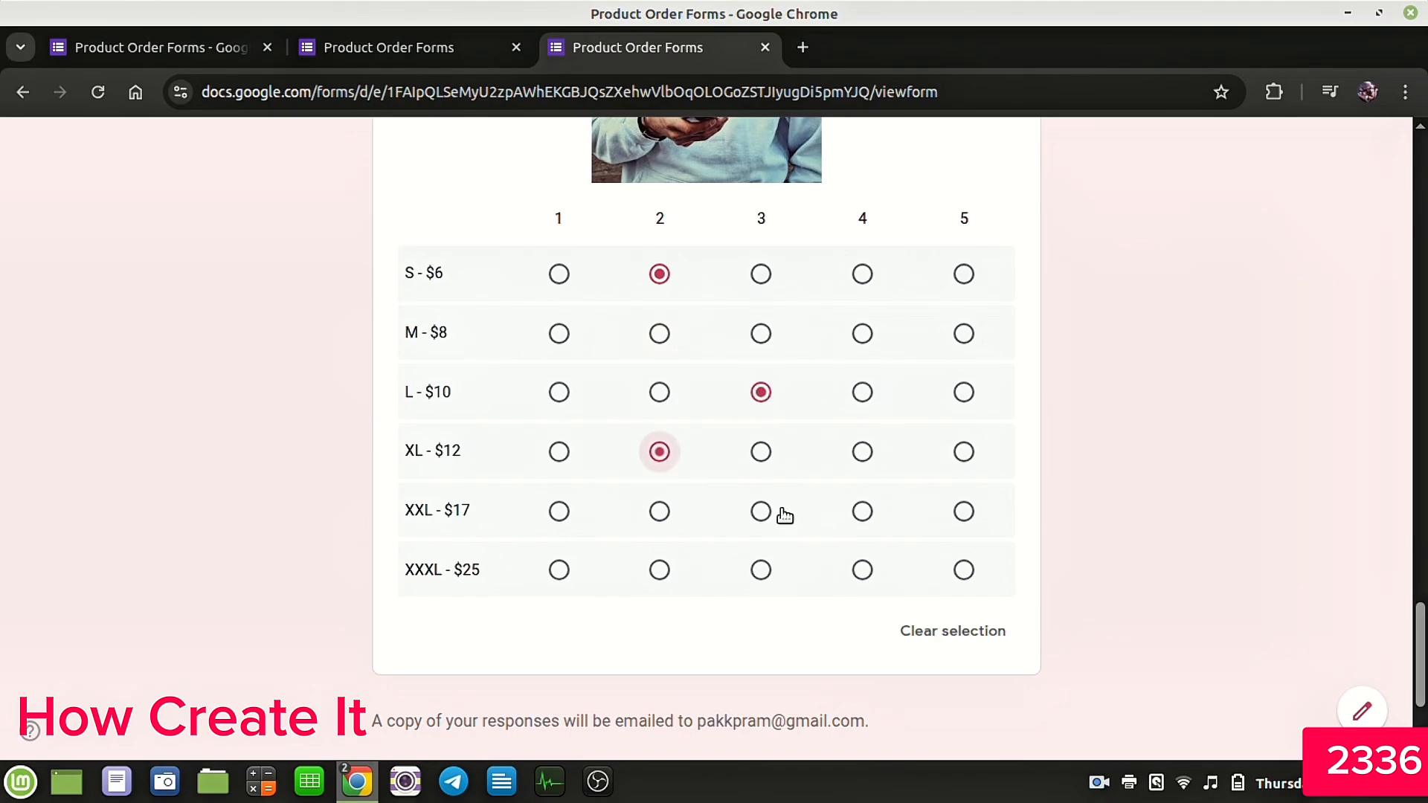
pyautogui.click(862, 511)
pyautogui.click(560, 573)
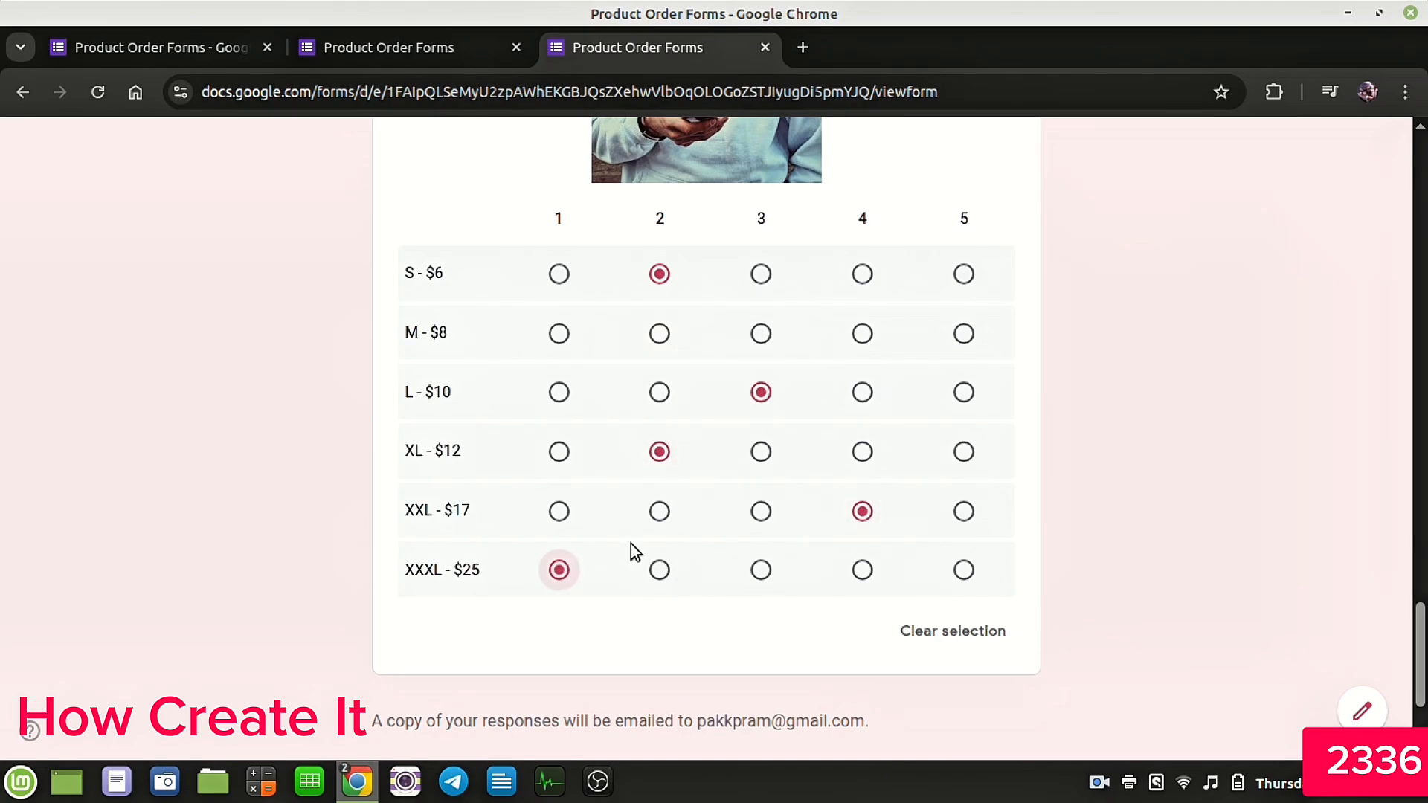
# Step: Submit the test response
pyautogui.scroll(-3, 647, 539)
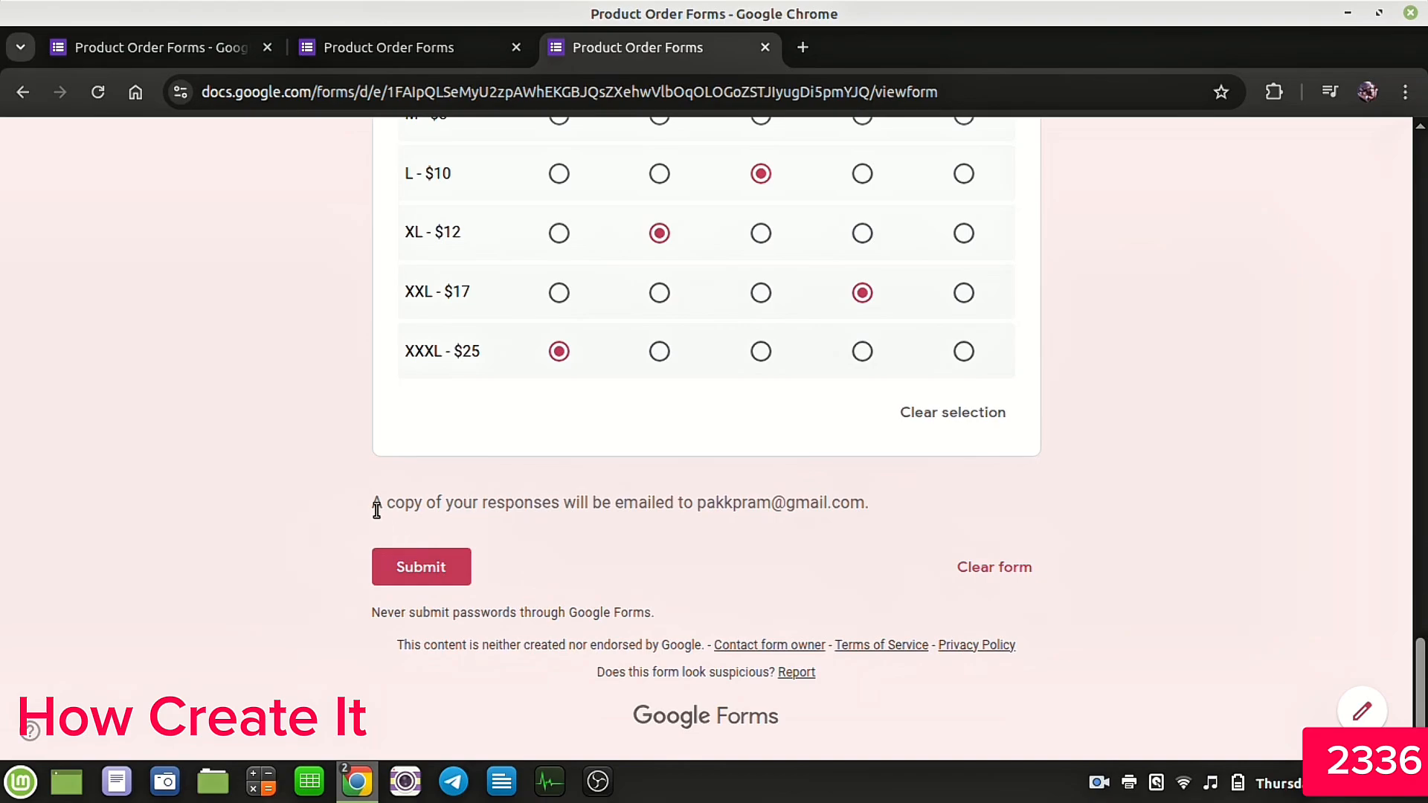
pyautogui.moveTo(374, 508); pyautogui.dragTo(869, 513)
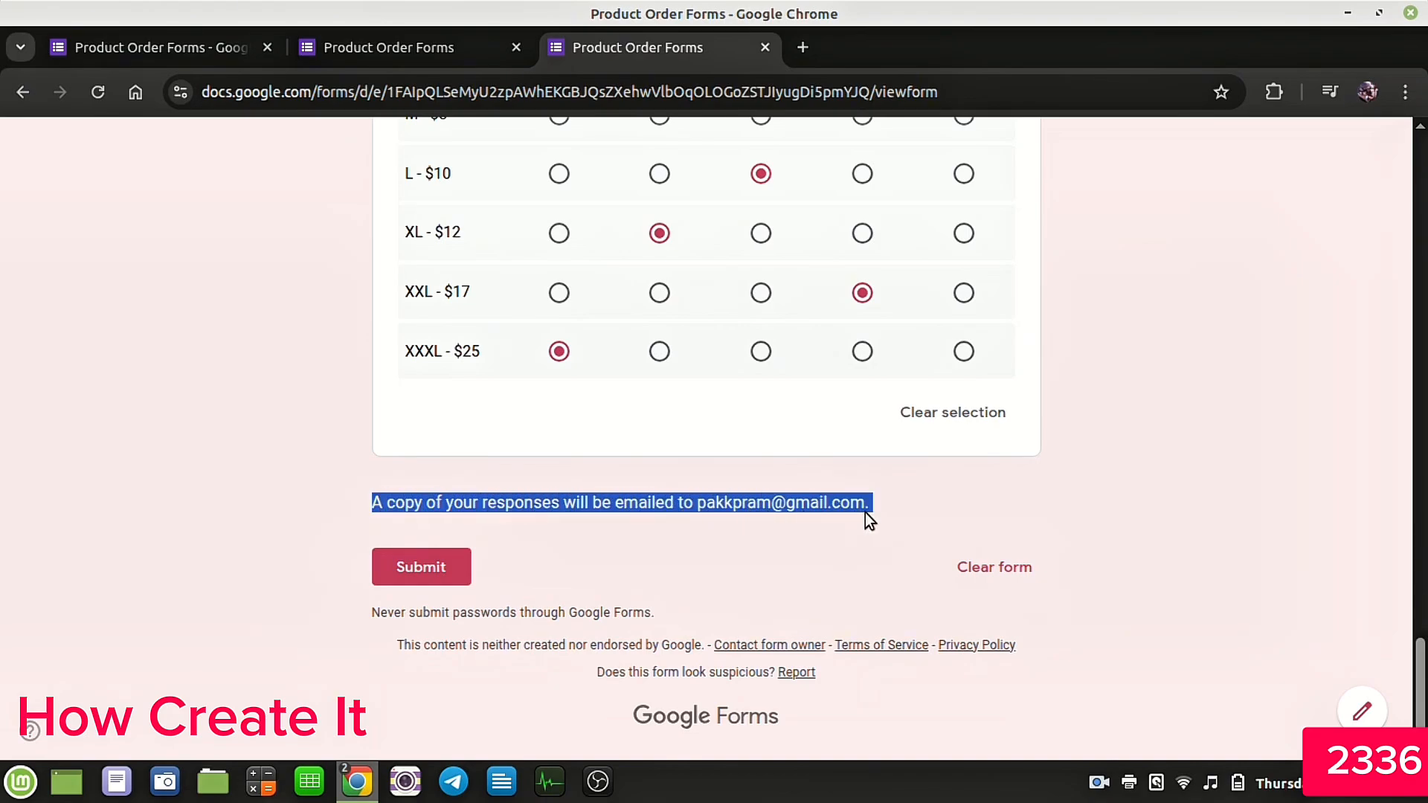
pyautogui.click(862, 500)
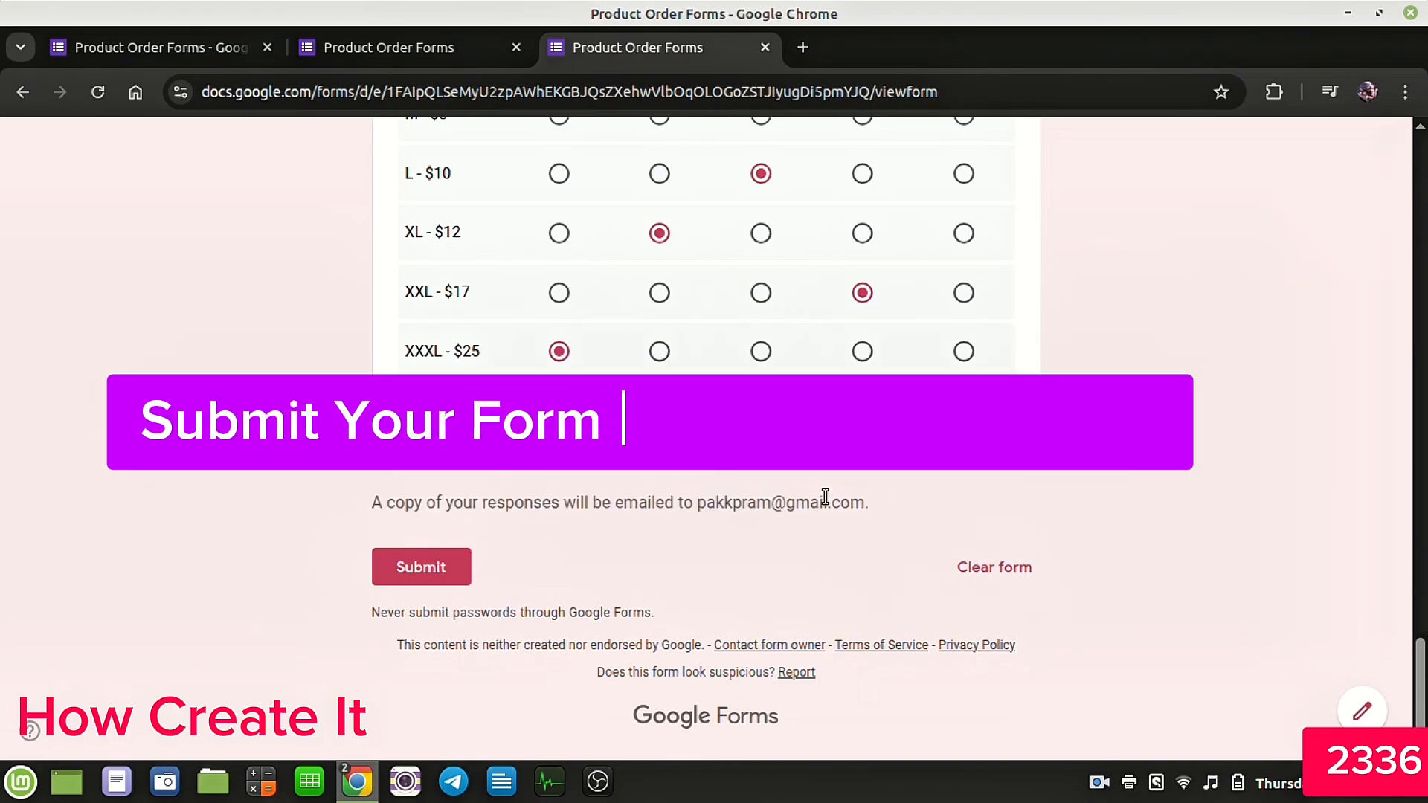
pyautogui.click(420, 569)
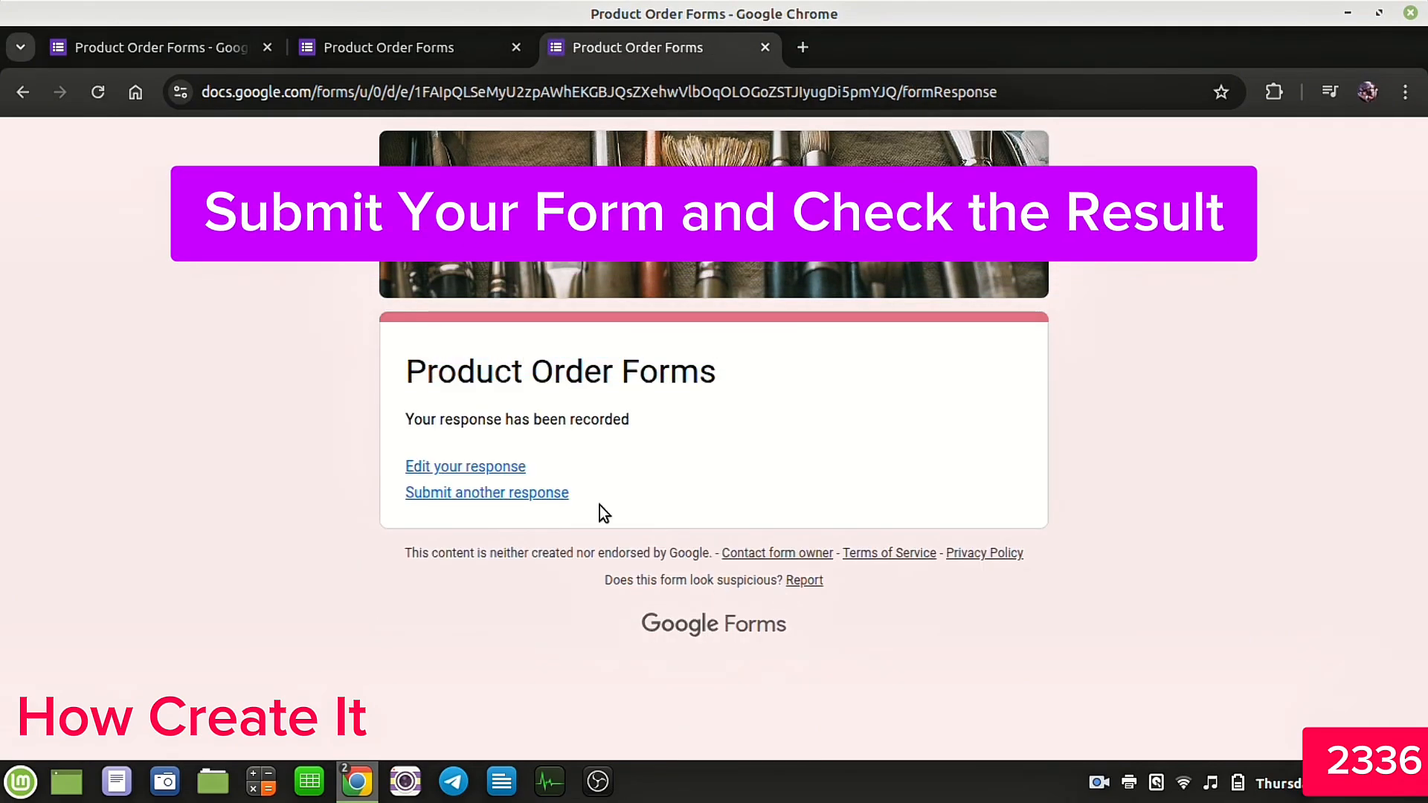
# Step: Link the form's responses to a new spreadsheet named Product Order Forms (Responses)
pyautogui.moveTo(408, 418); pyautogui.dragTo(672, 428)
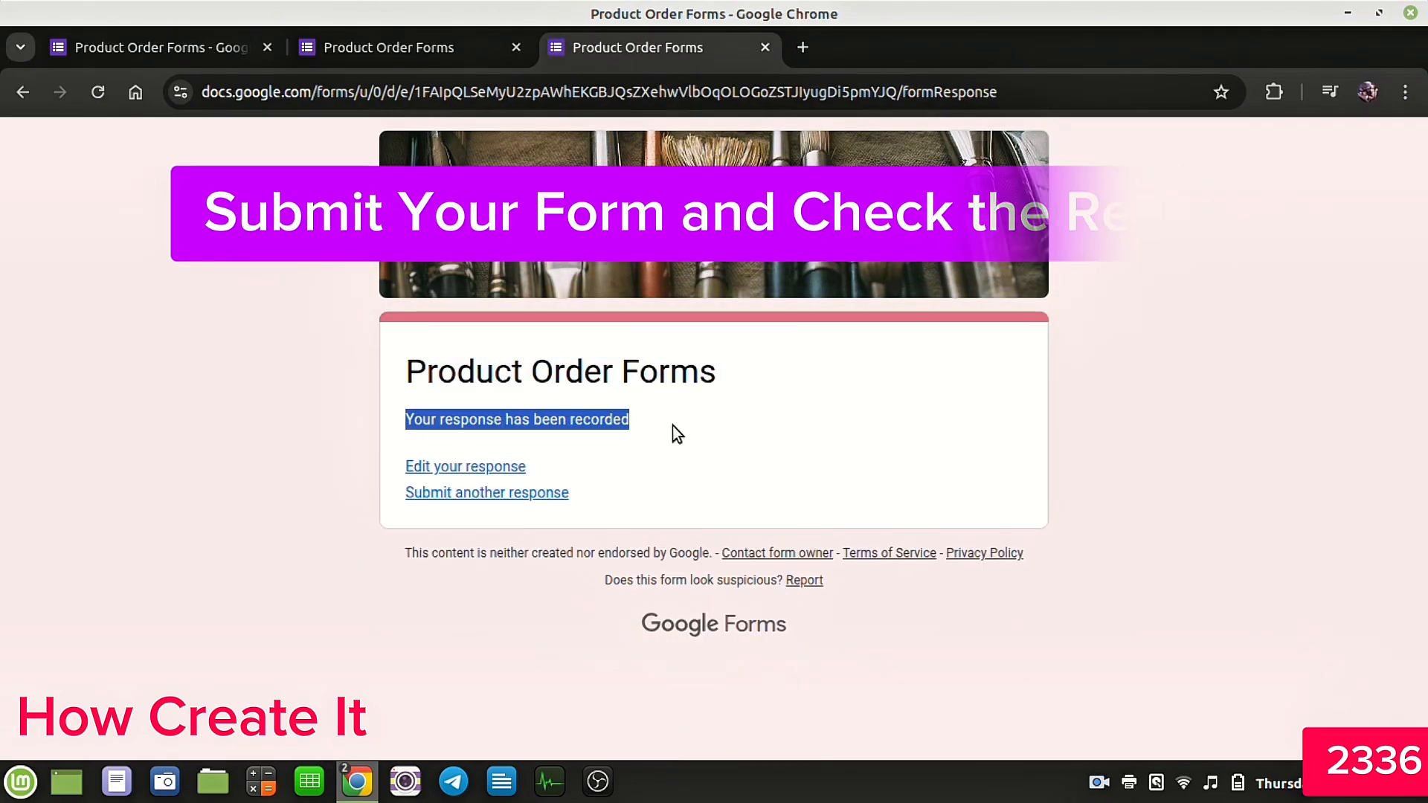
pyautogui.click(738, 428)
pyautogui.click(218, 51)
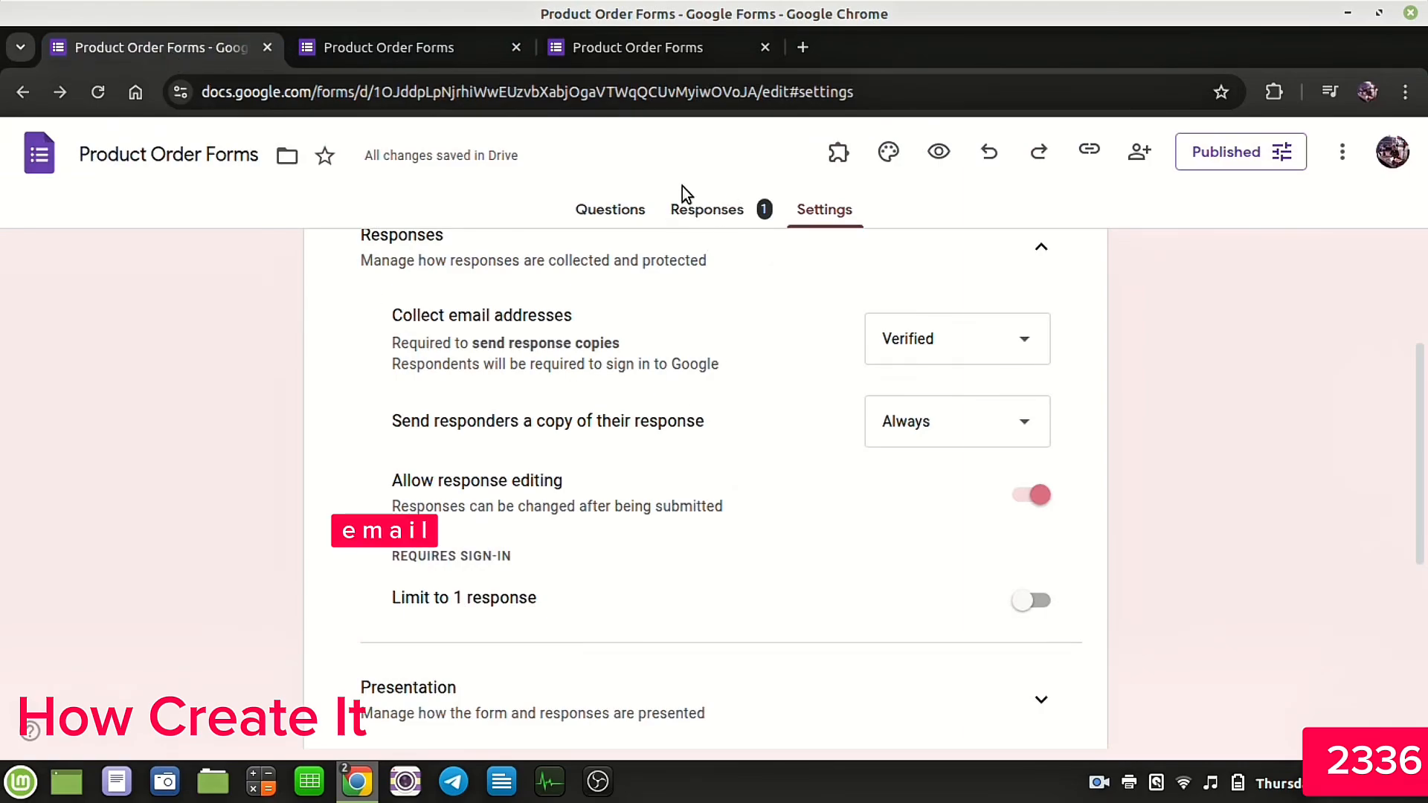
pyautogui.click(709, 212)
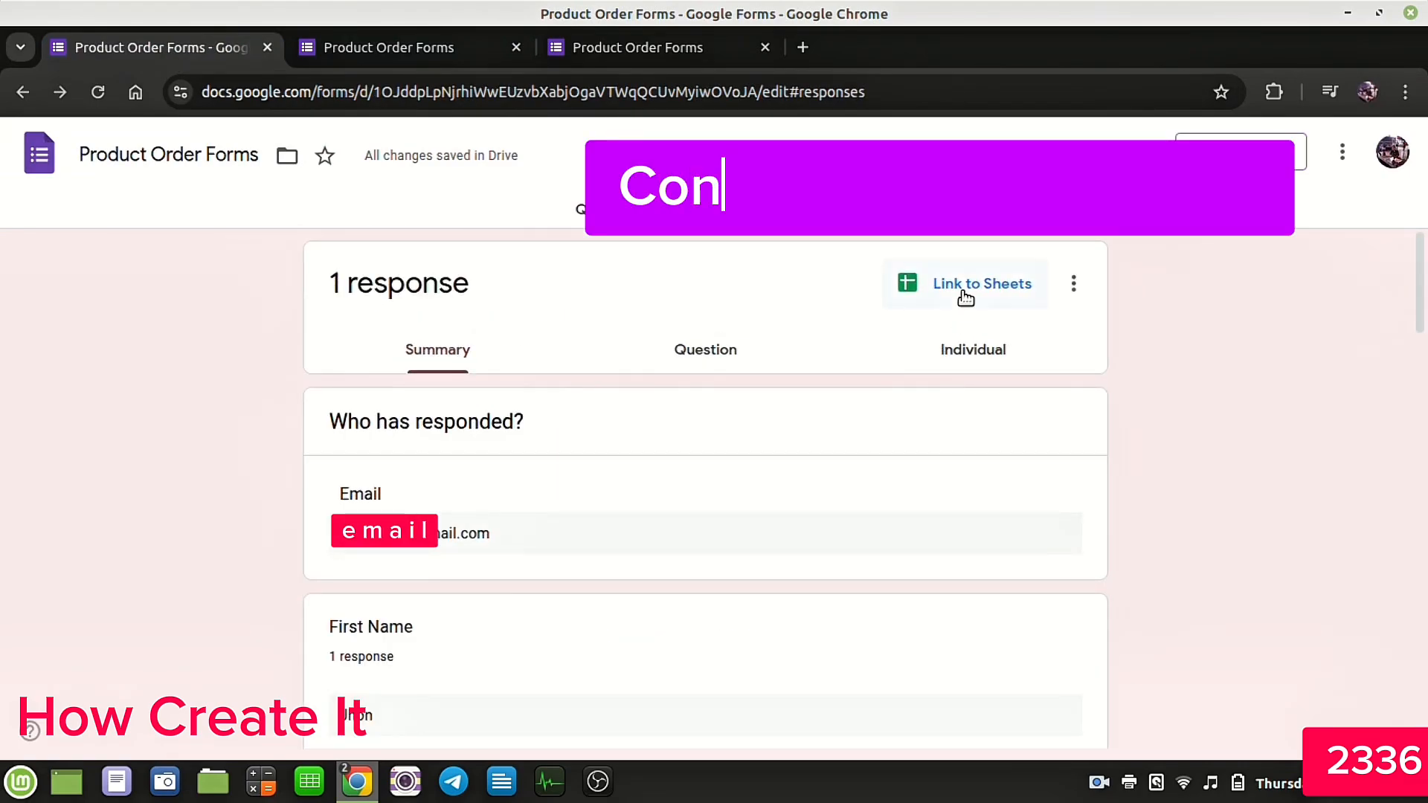
pyautogui.click(958, 286)
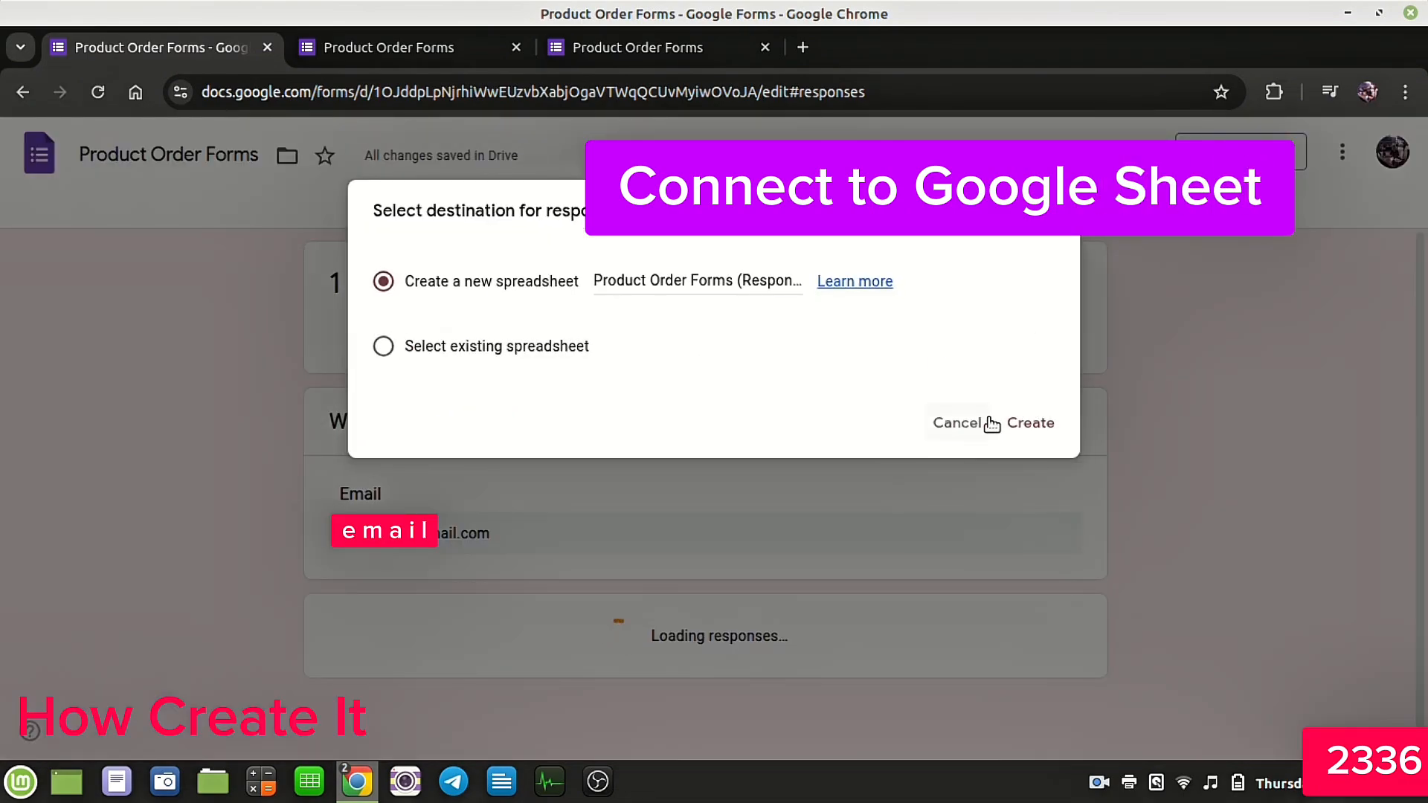
pyautogui.click(1016, 425)
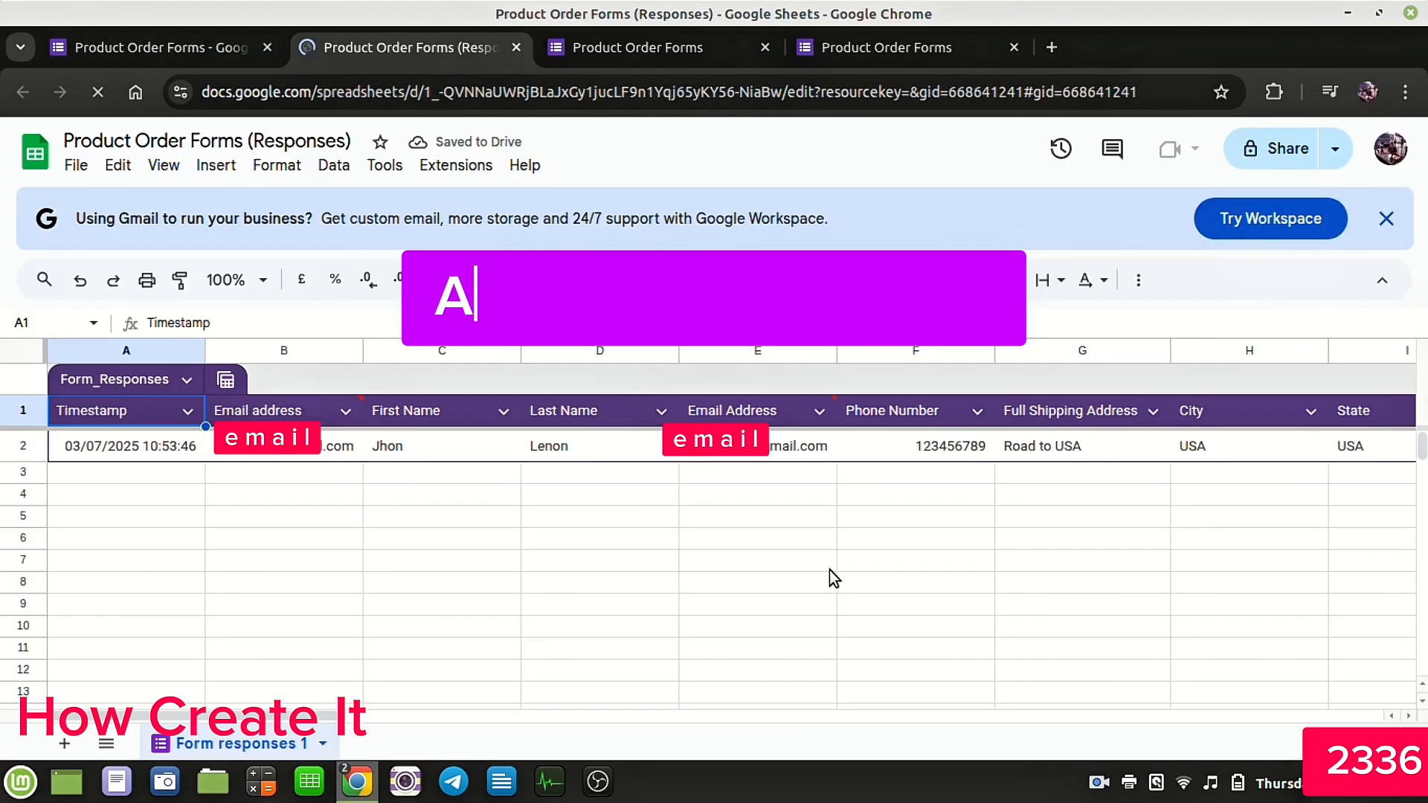
# Step: Review the submitted response row across the spreadsheet columns, from contact details to the Model 1 and Model 2 quantities
pyautogui.click(708, 559)
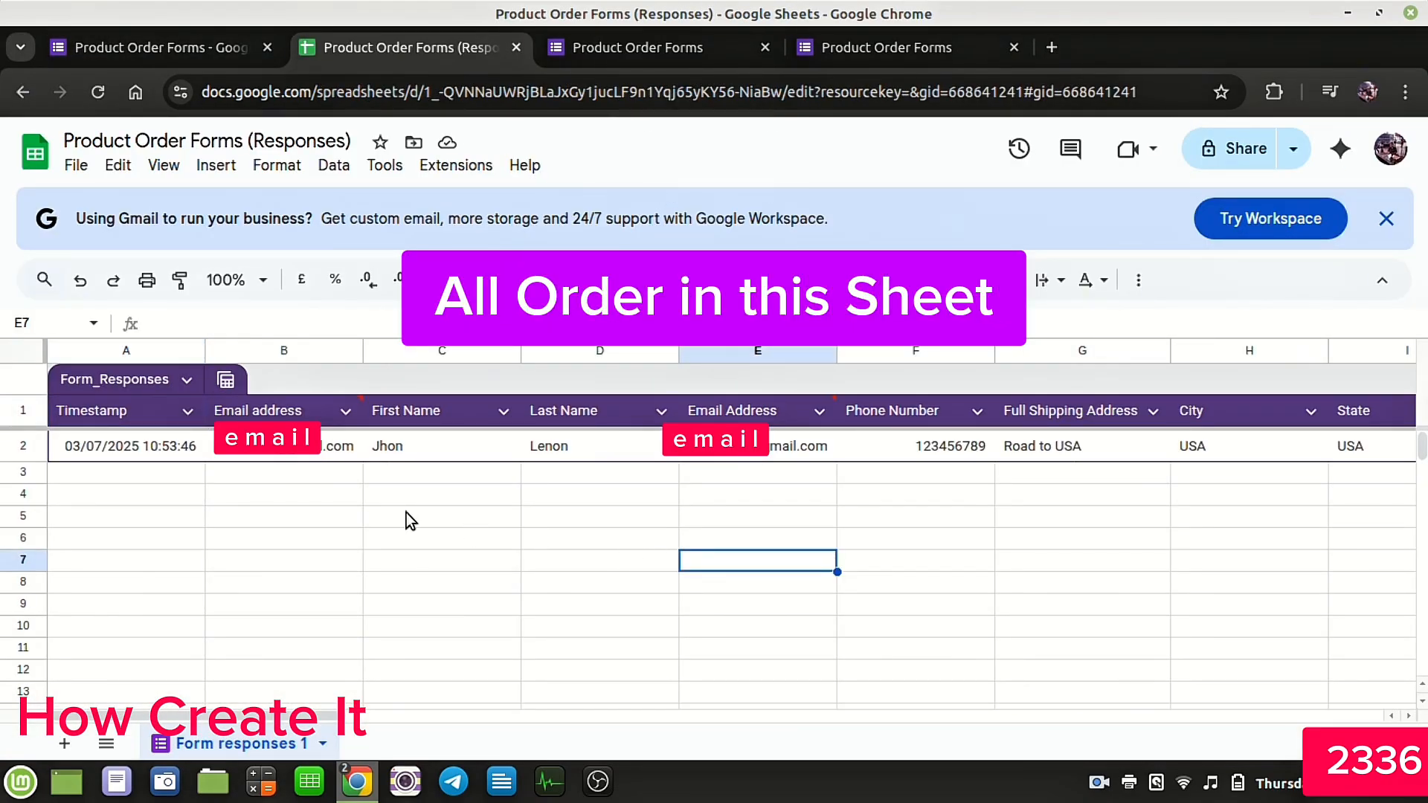
pyautogui.click(415, 444)
pyautogui.click(541, 448)
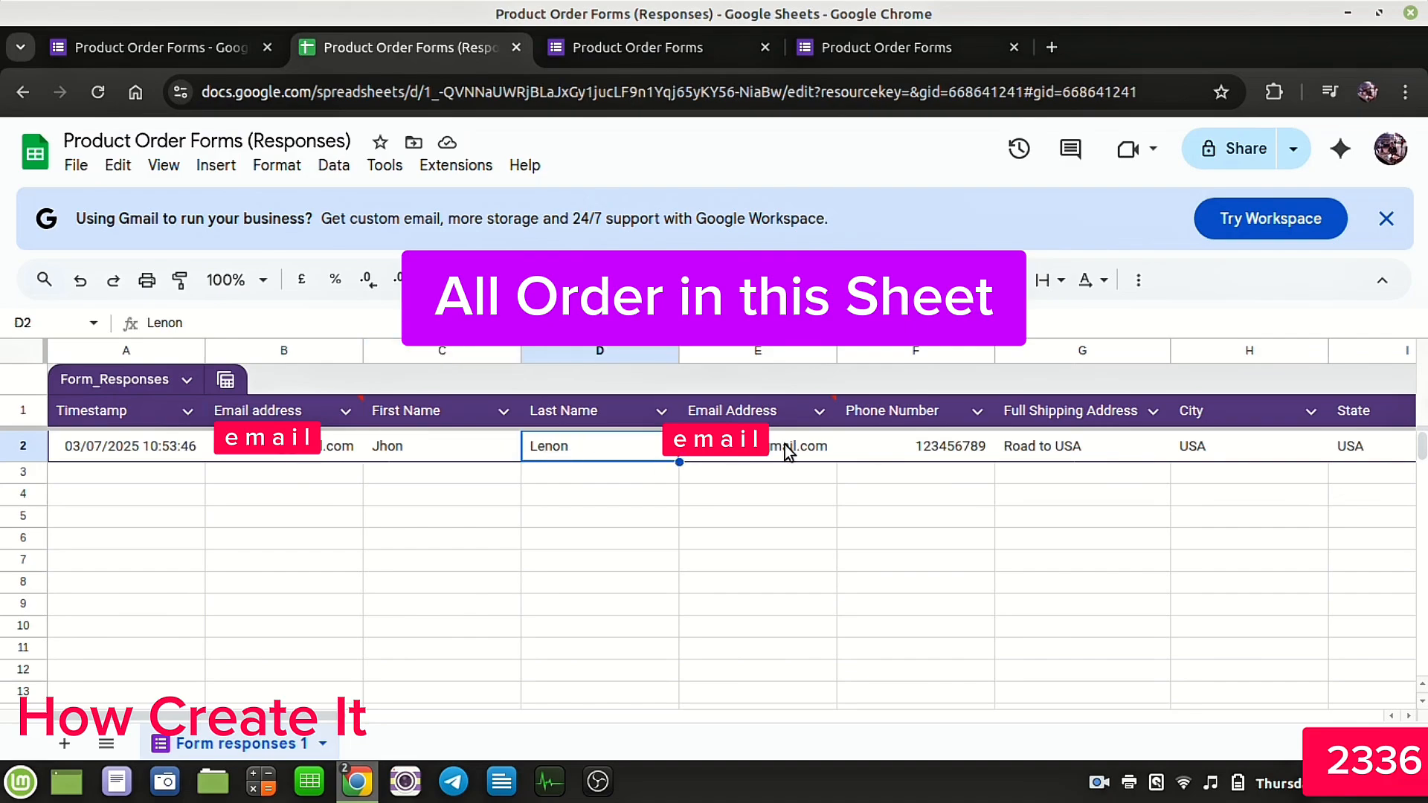
pyautogui.click(903, 449)
pyautogui.click(1074, 446)
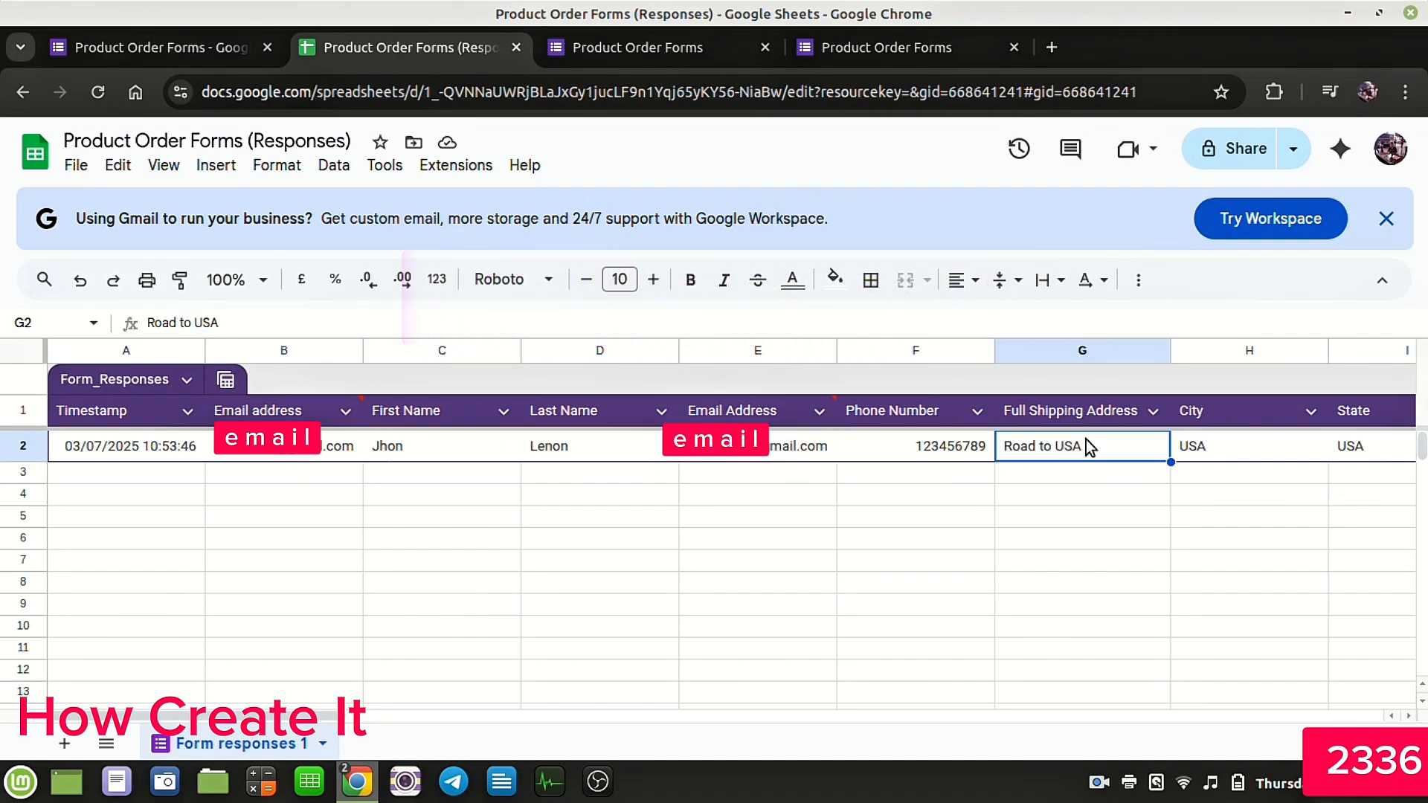
pyautogui.click(1189, 444)
pyautogui.click(1351, 446)
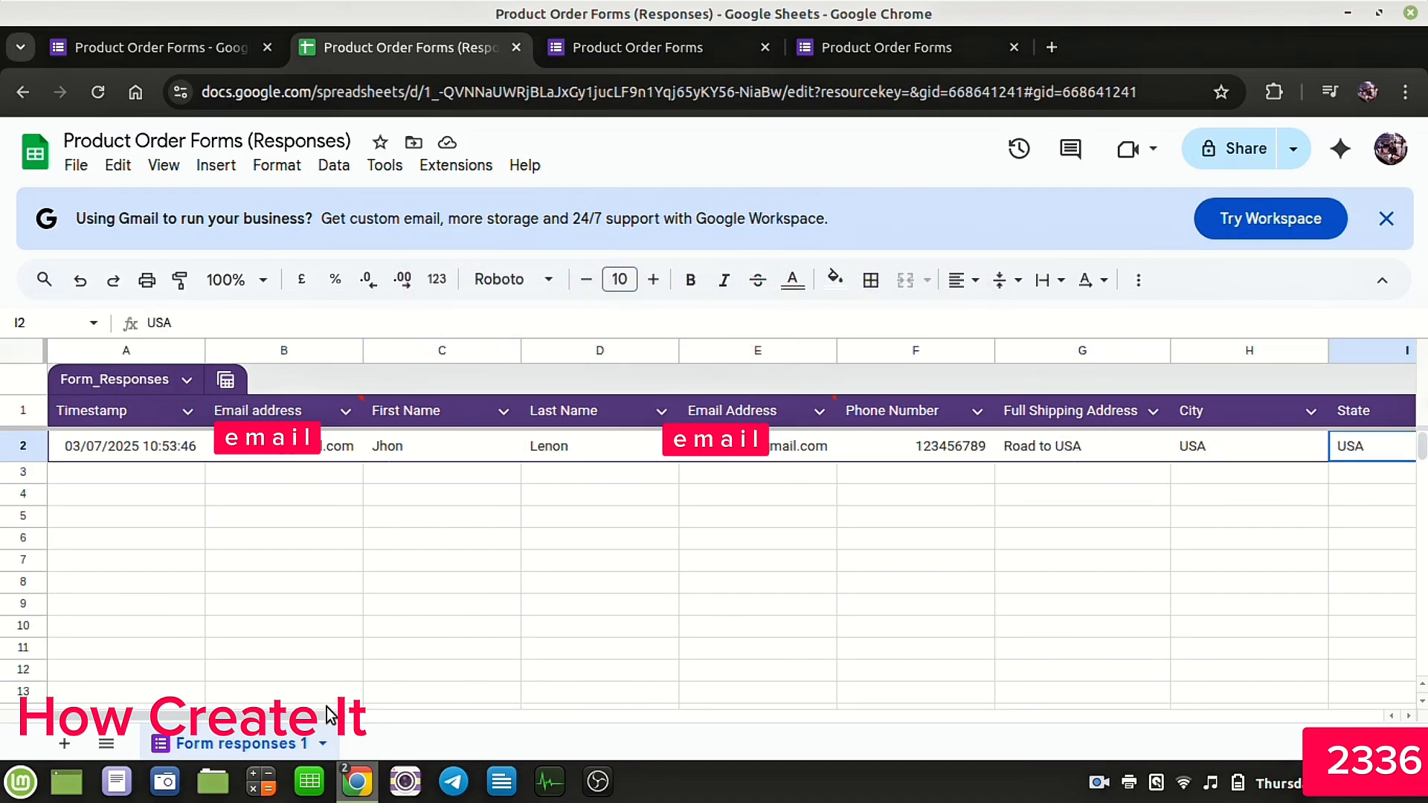
pyautogui.moveTo(328, 715); pyautogui.dragTo(607, 734)
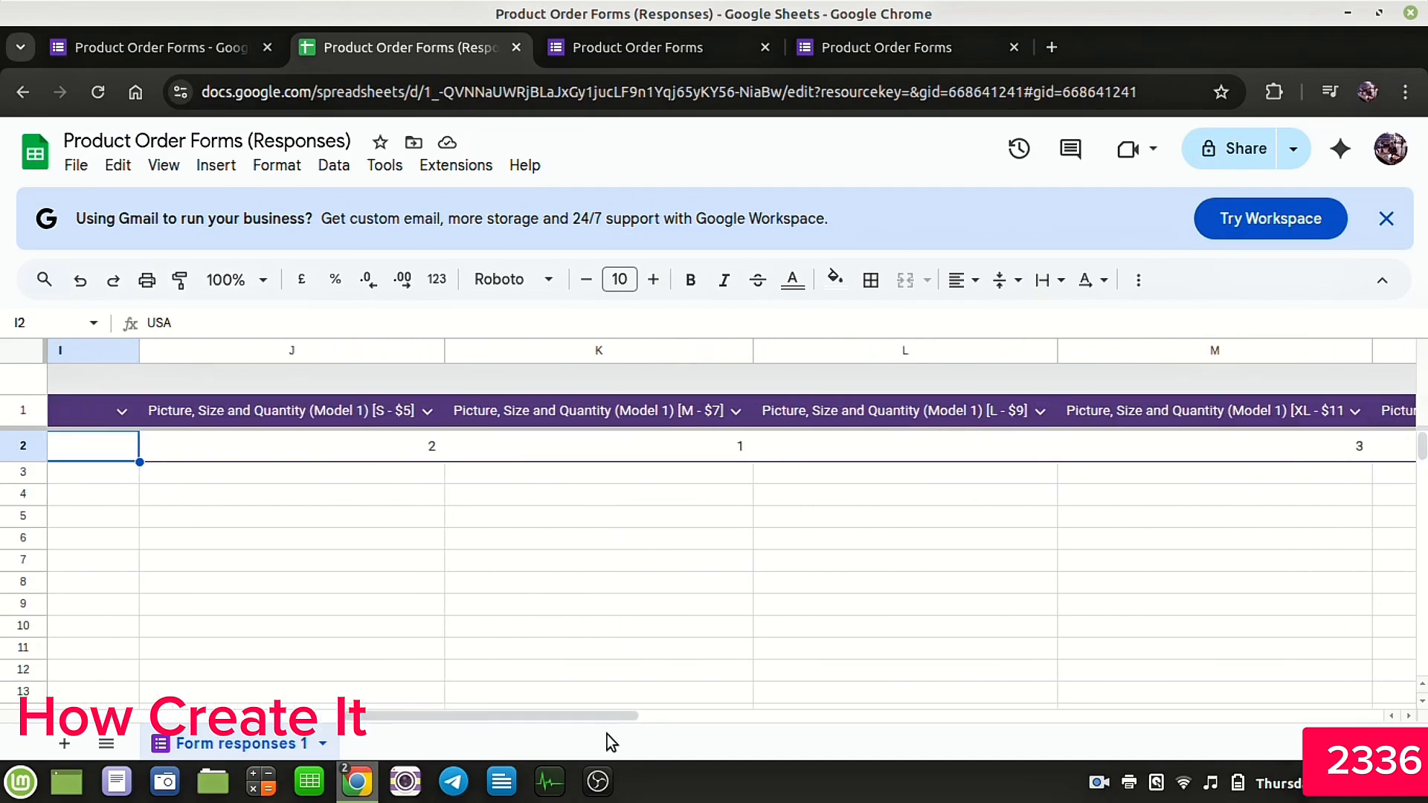
pyautogui.click(389, 441)
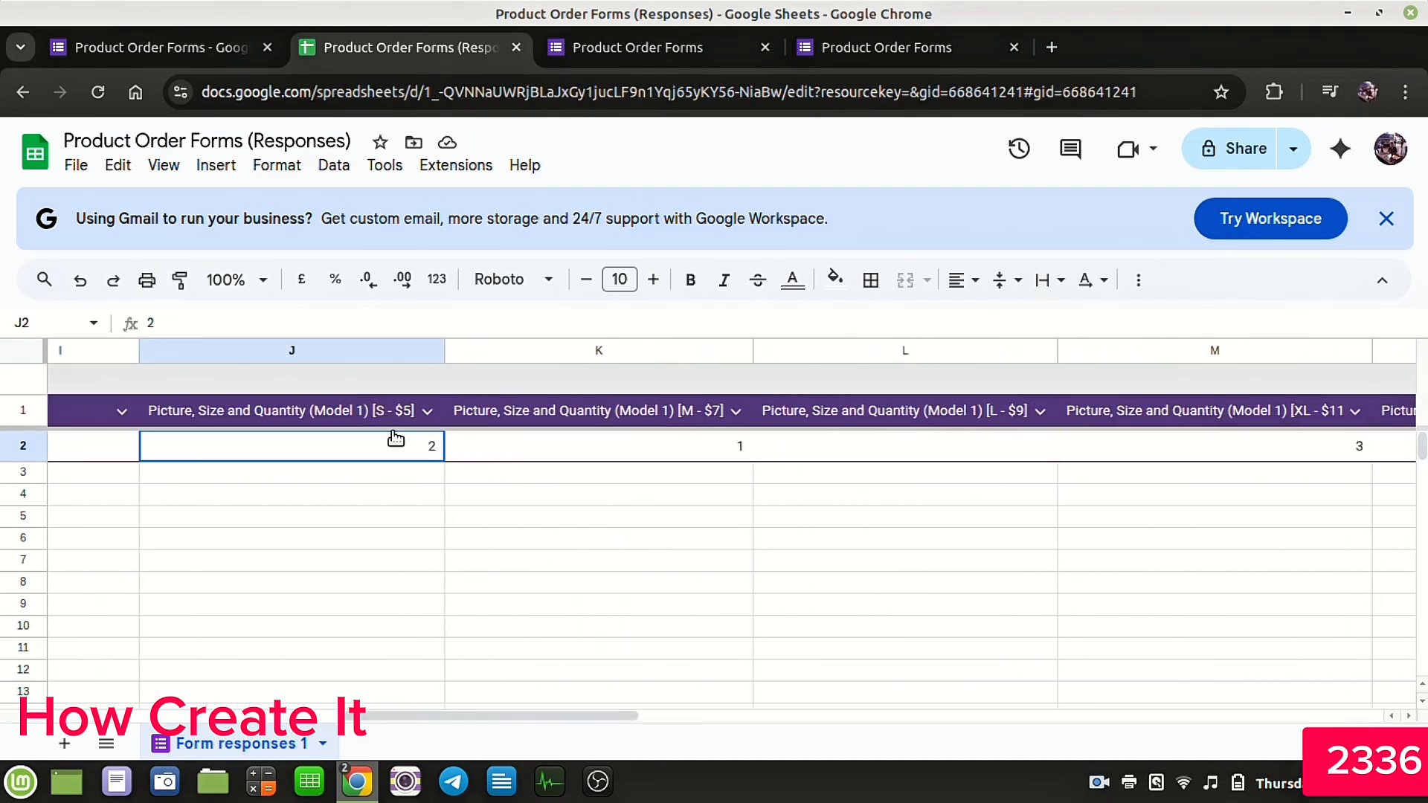
pyautogui.click(611, 429)
pyautogui.click(877, 443)
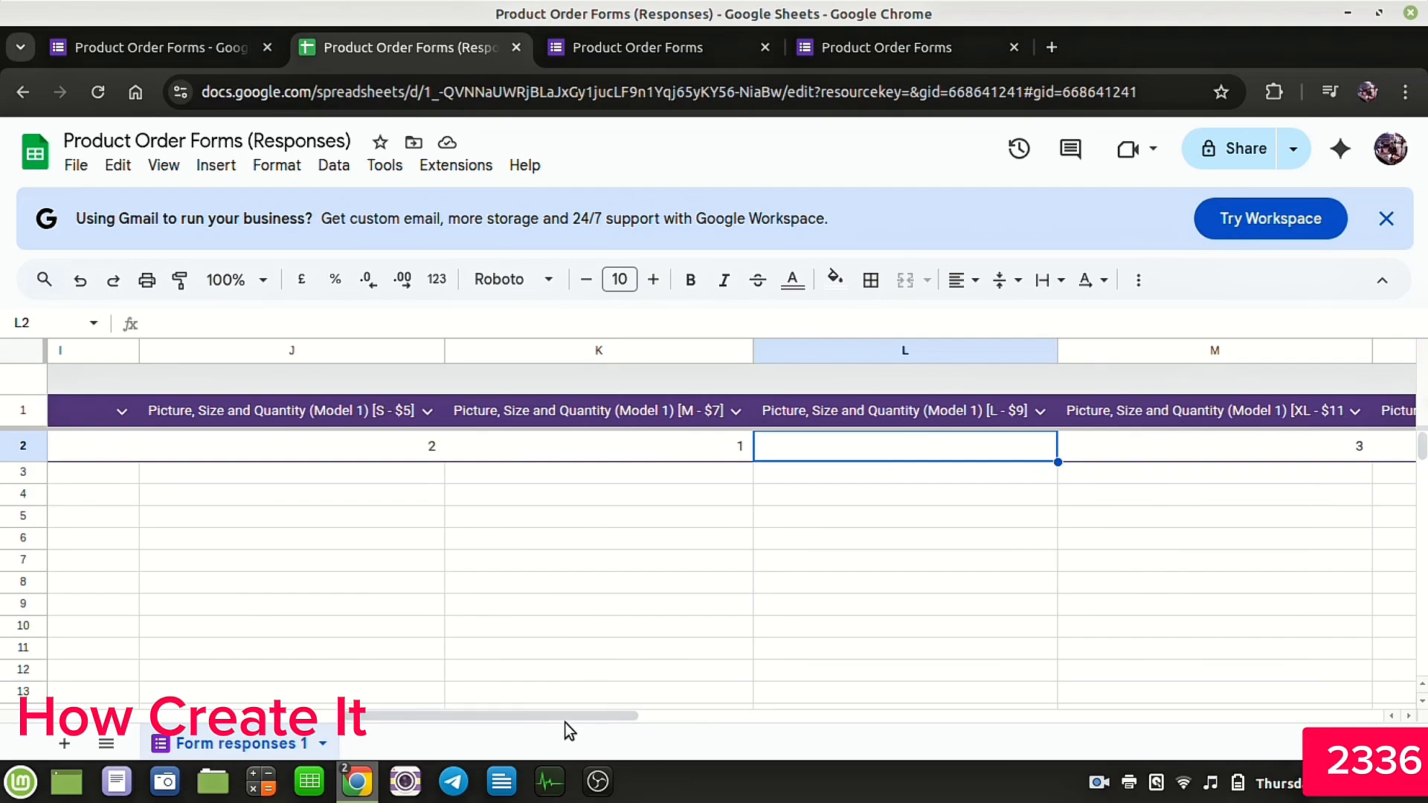
pyautogui.moveTo(569, 720); pyautogui.dragTo(797, 734)
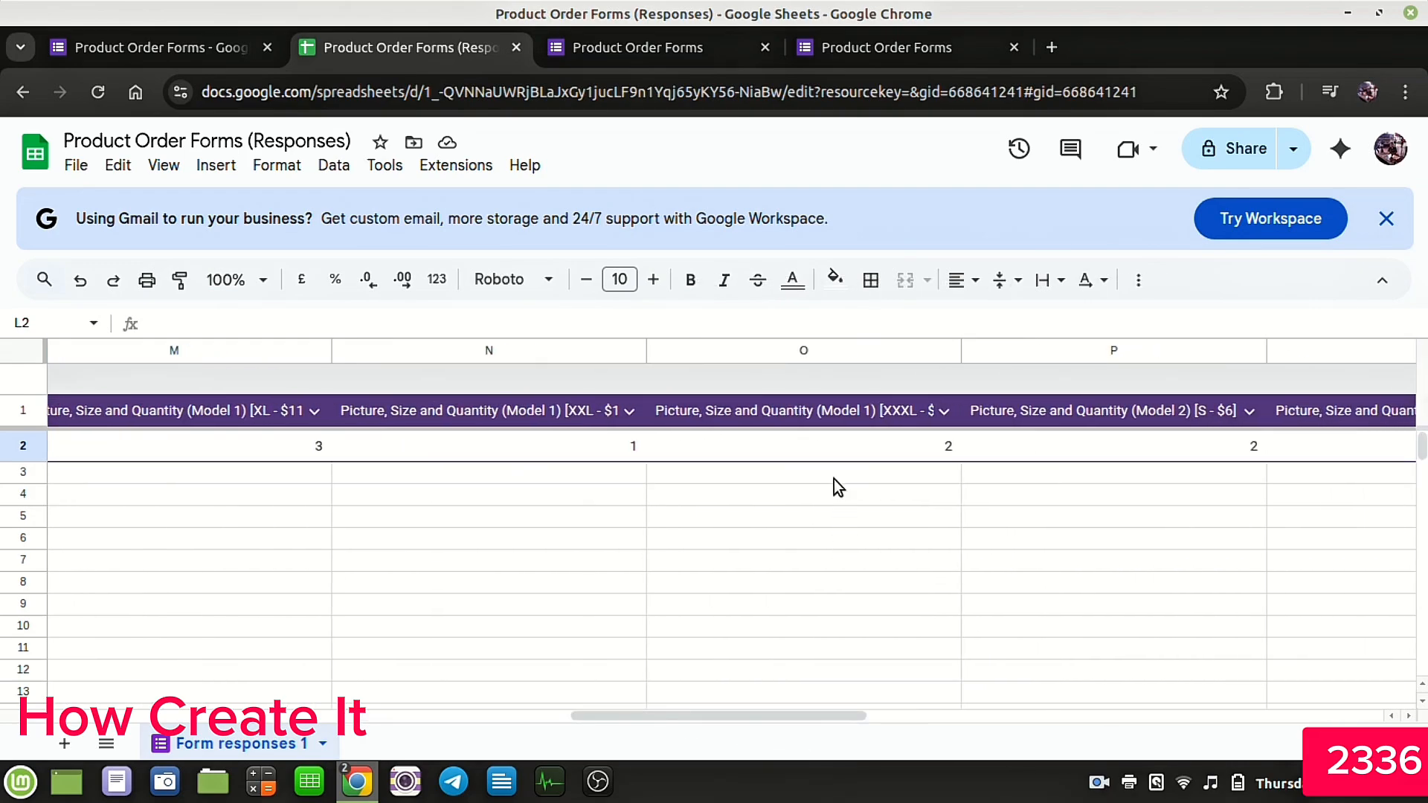
pyautogui.click(831, 448)
pyautogui.click(1028, 443)
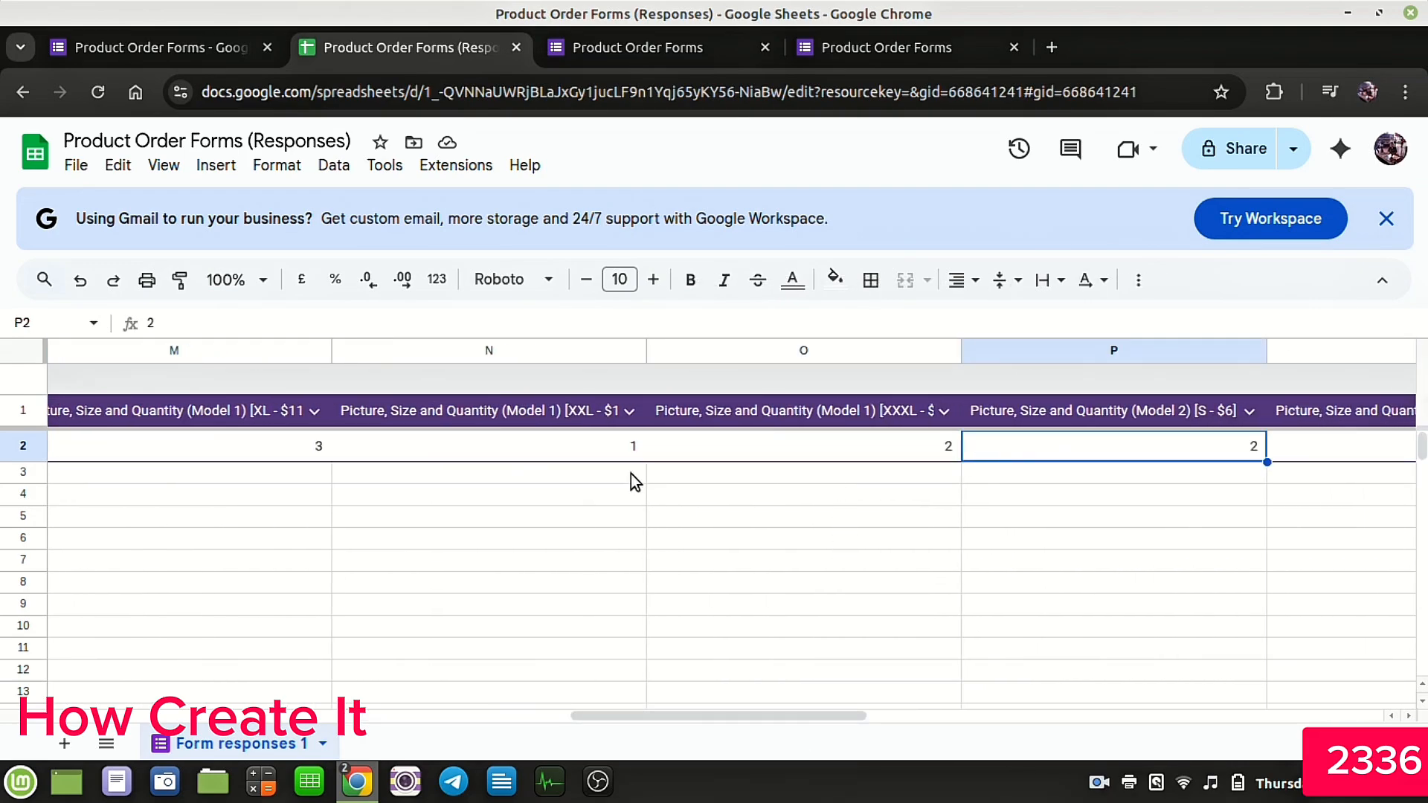
pyautogui.click(284, 447)
pyautogui.click(426, 456)
pyautogui.moveTo(641, 724); pyautogui.dragTo(1002, 735)
pyautogui.click(751, 439)
pyautogui.click(986, 445)
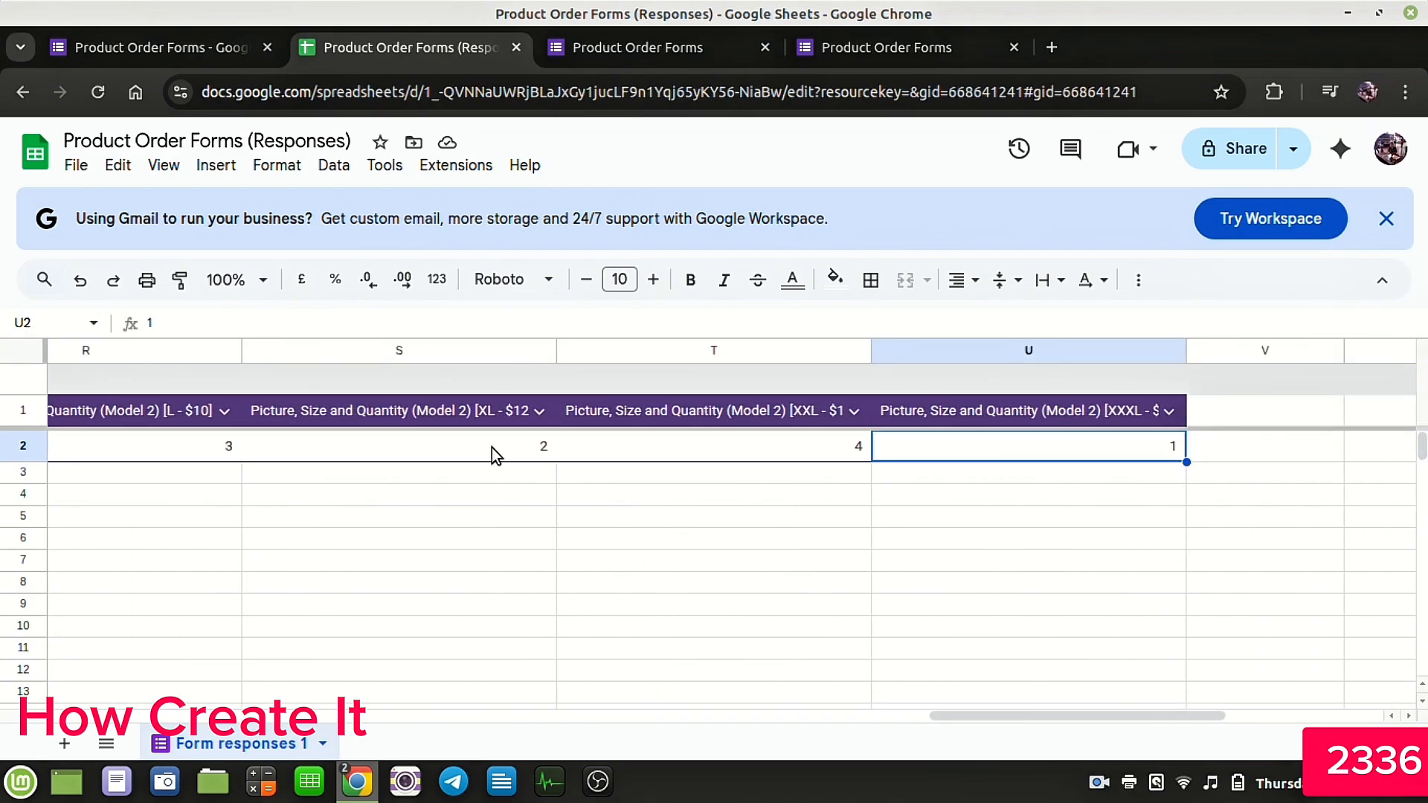
pyautogui.click(475, 450)
# Step: In a new tab, open Gmail and read the Product Order Forms receipt email, checking both models' quantity grids
pyautogui.click(1051, 49)
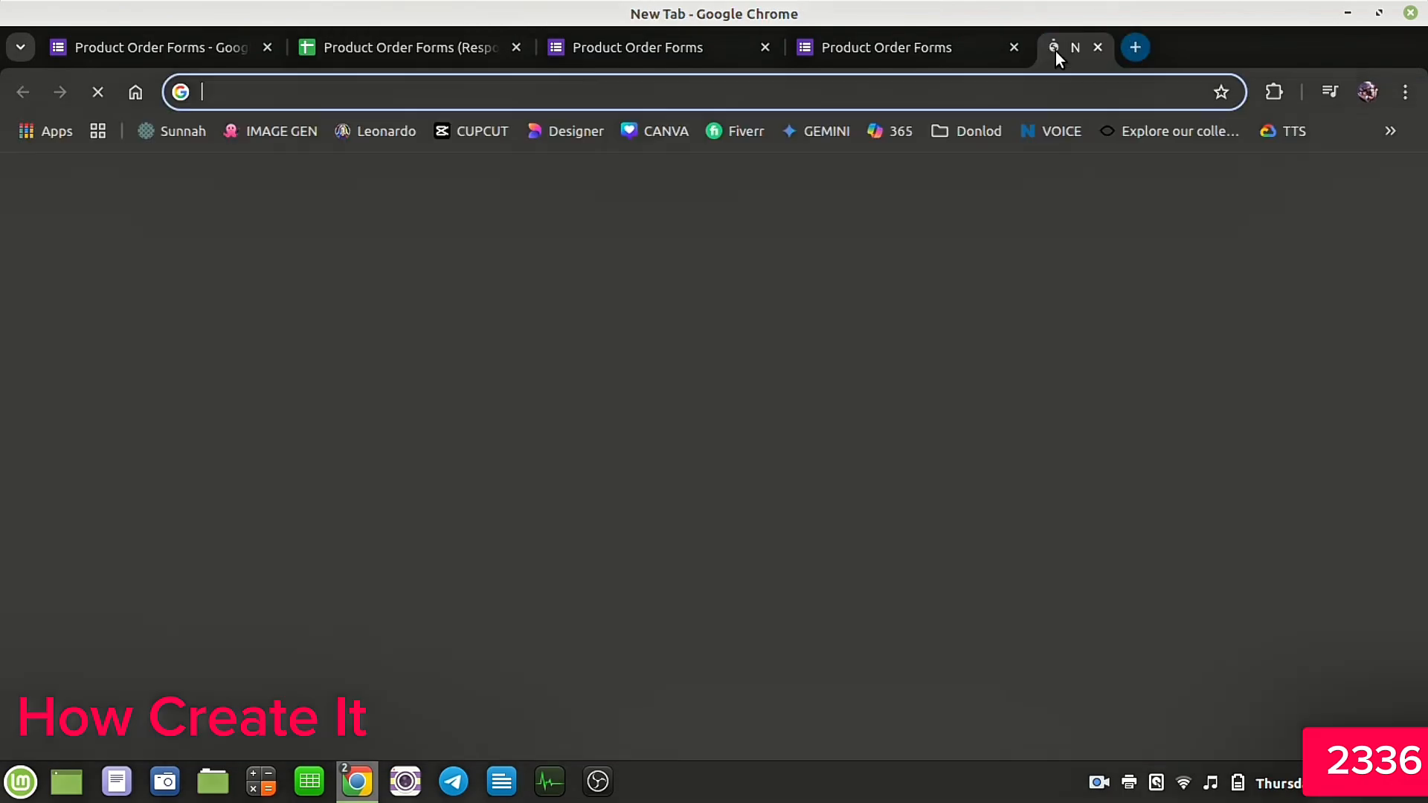
pyautogui.click(1171, 188)
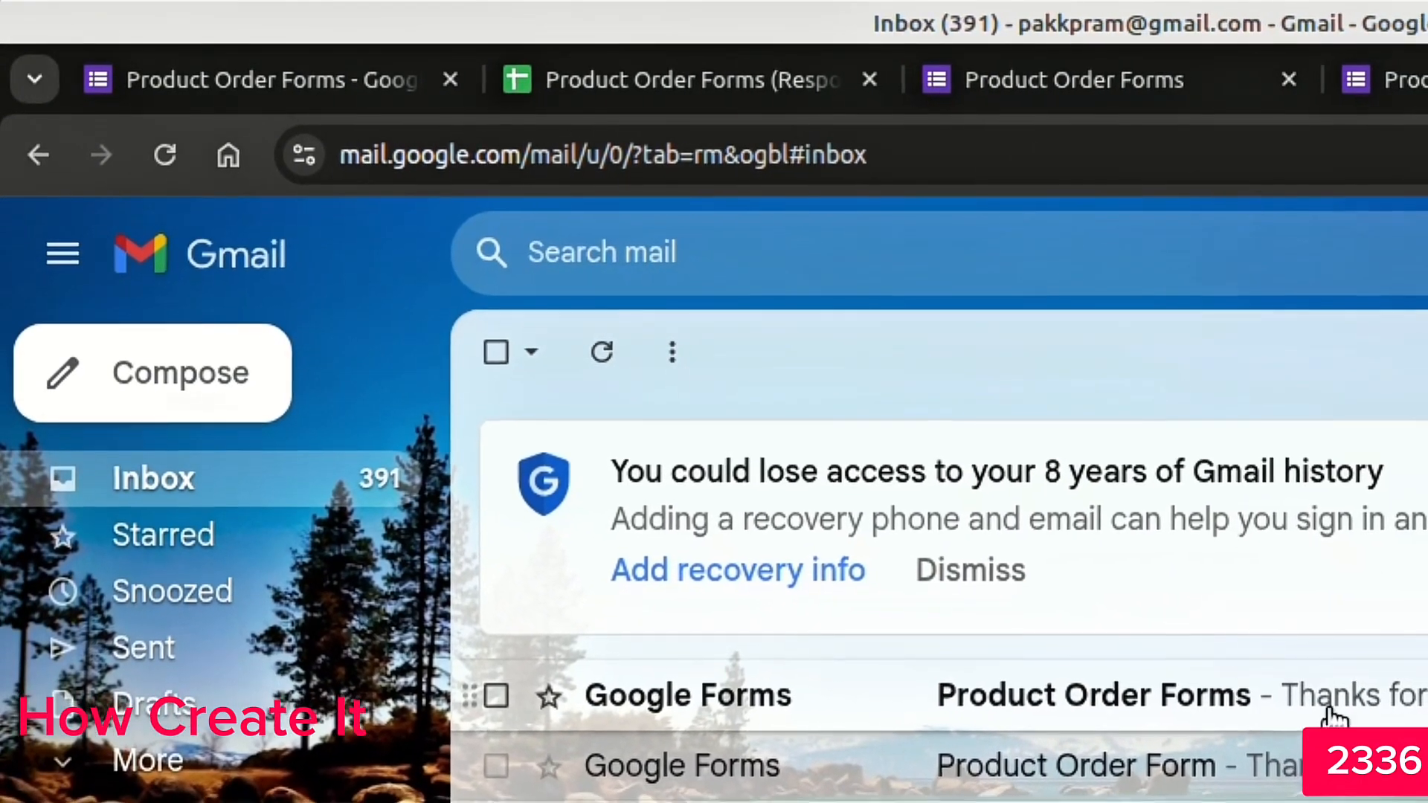
pyautogui.click(1040, 713)
pyautogui.scroll(-15, 1031, 671)
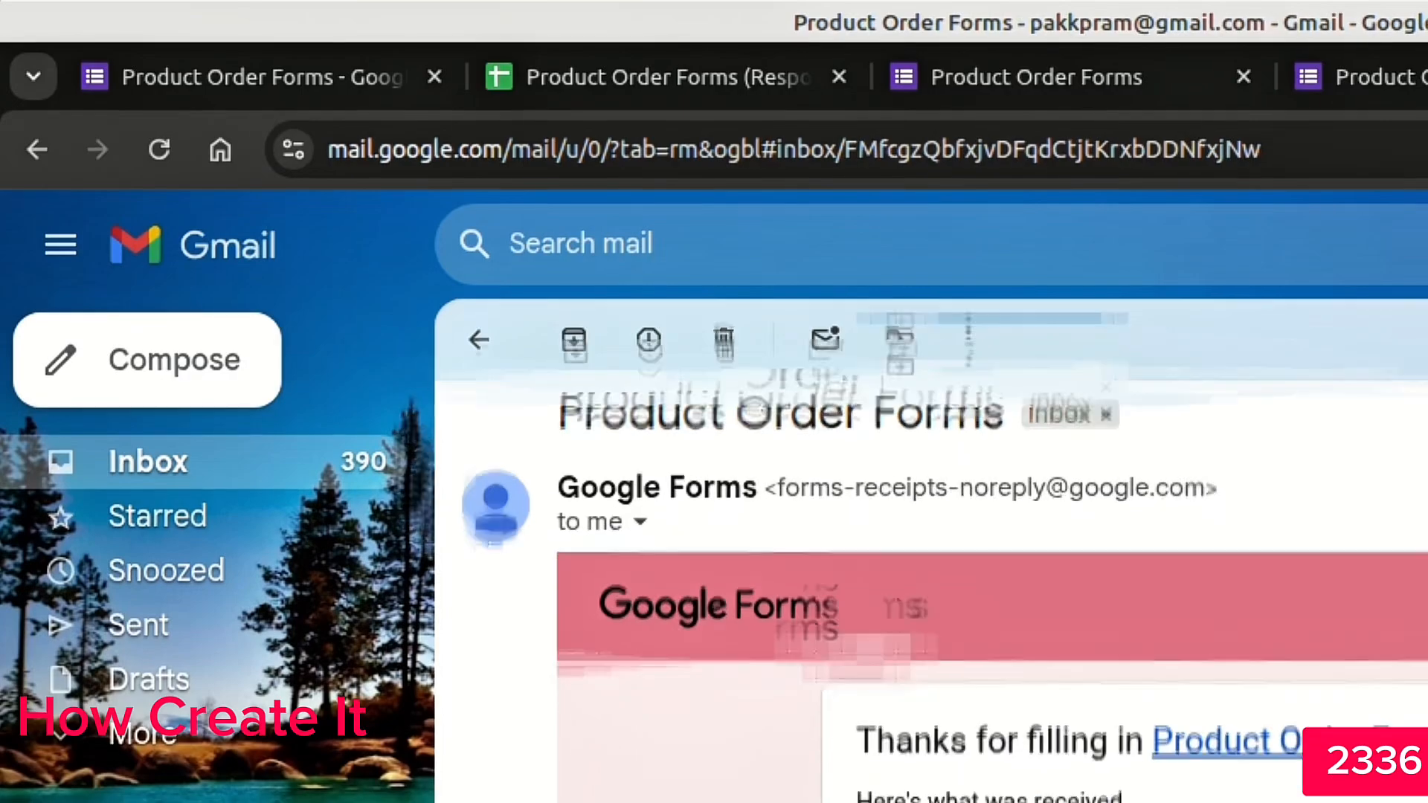
pyautogui.scroll(3, 880, 435)
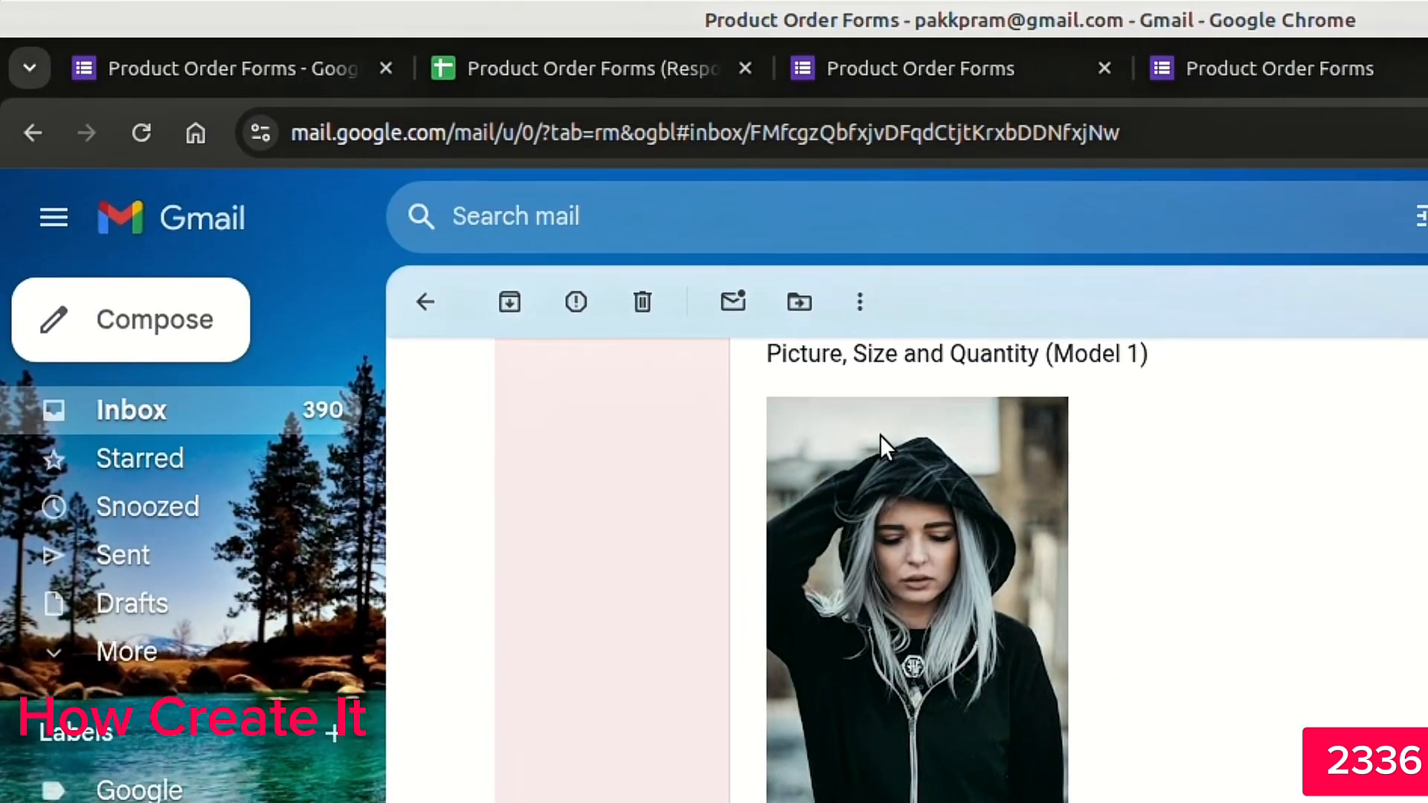
pyautogui.moveTo(751, 524); pyautogui.dragTo(1137, 520)
pyautogui.scroll(-8, 1126, 513)
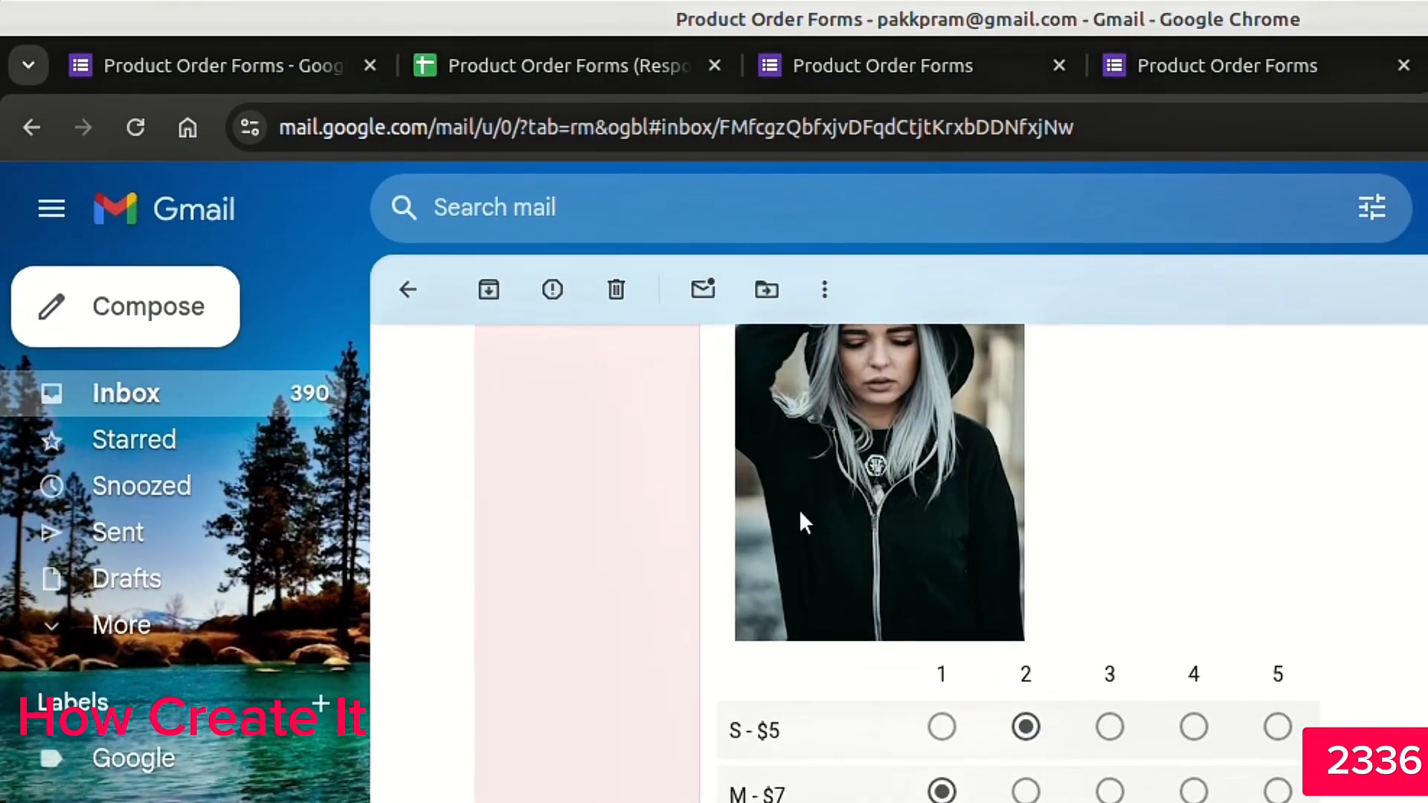
pyautogui.scroll(4, 844, 478)
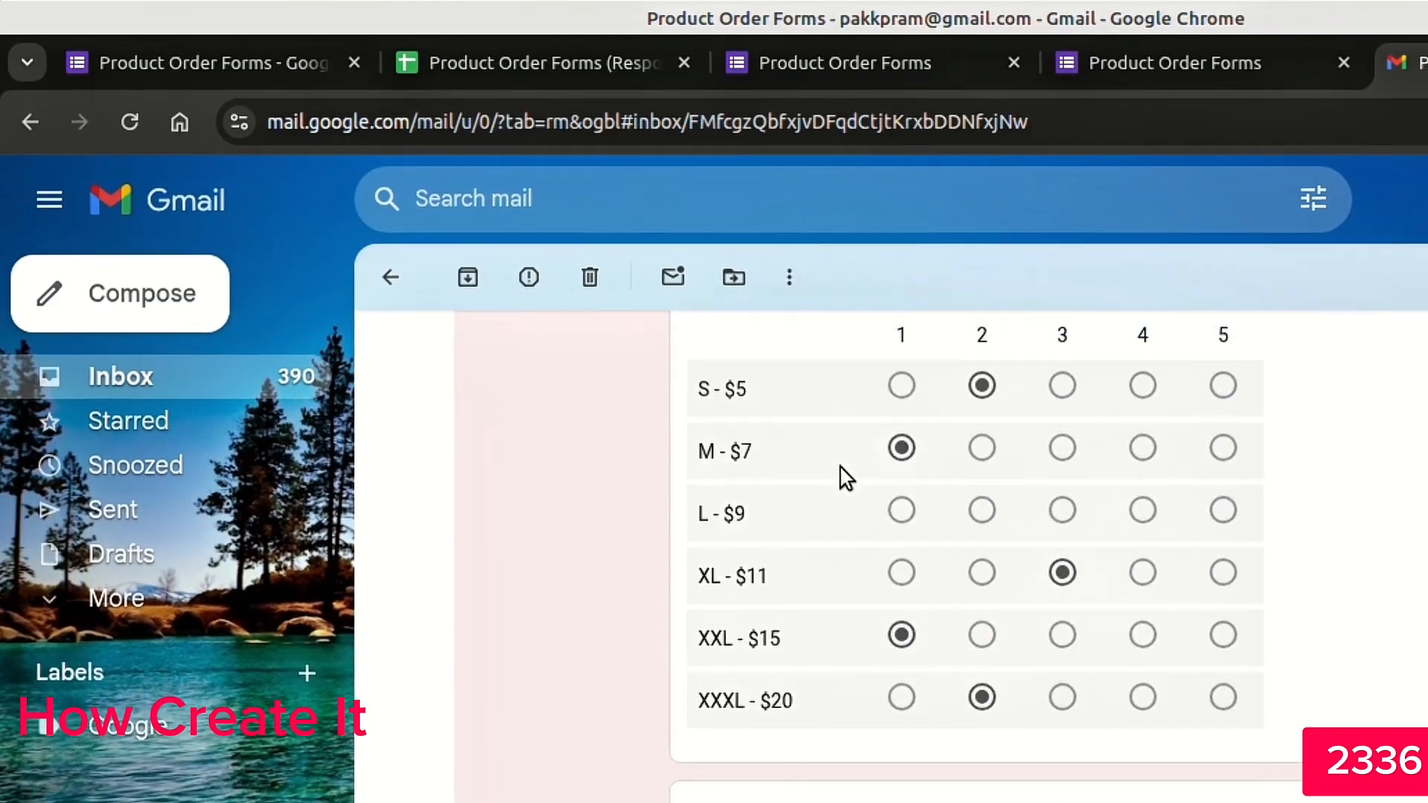
pyautogui.scroll(-2, 824, 533)
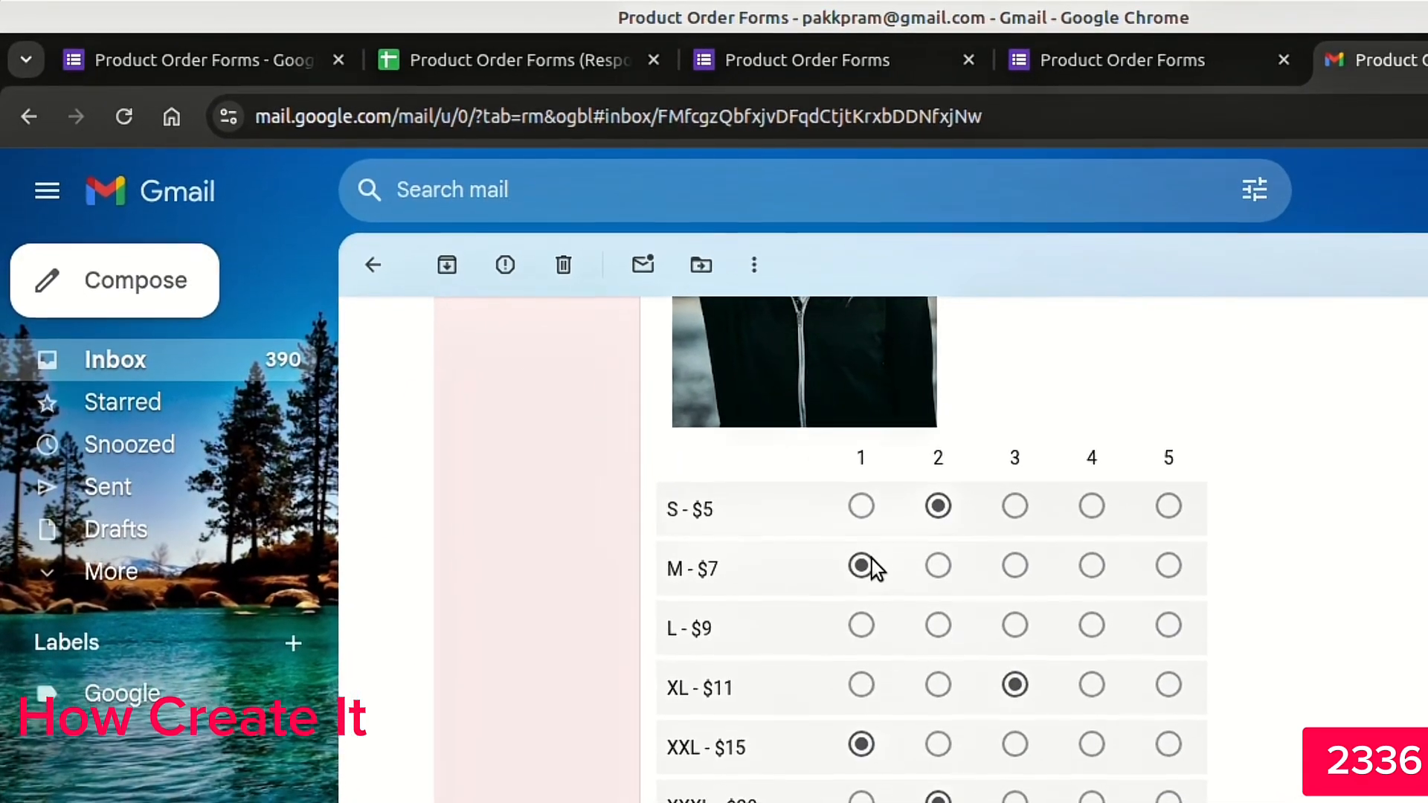
pyautogui.scroll(-6, 996, 707)
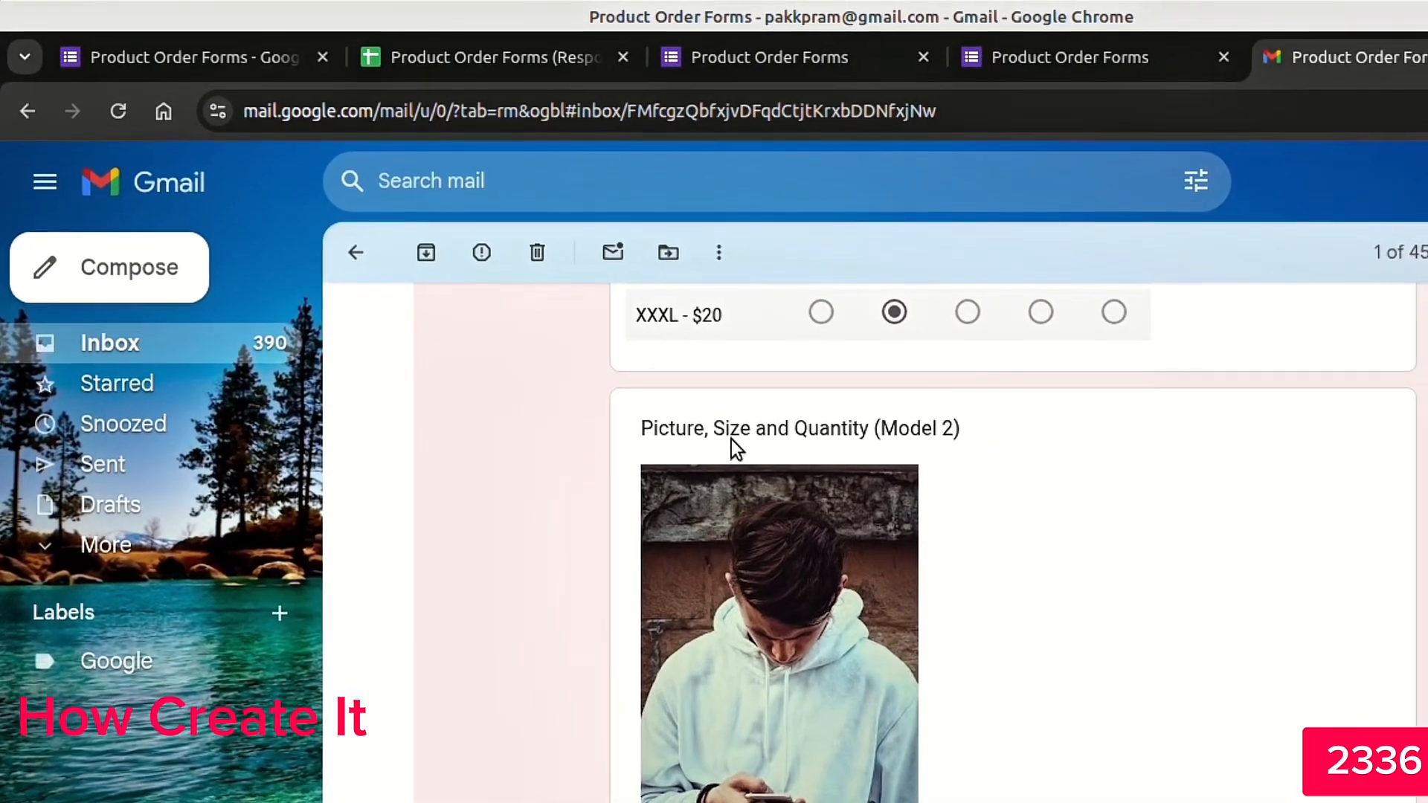
pyautogui.scroll(-5, 937, 429)
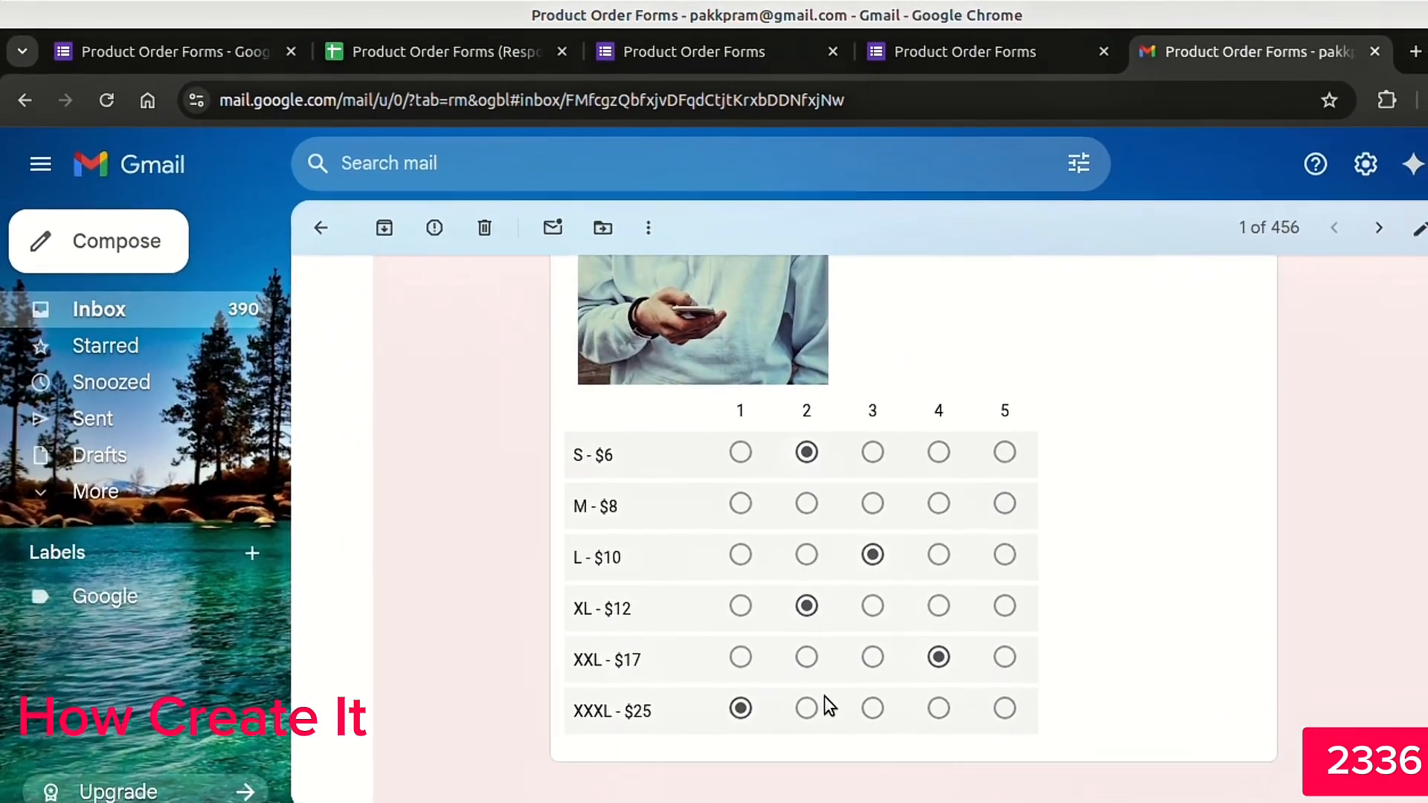
pyautogui.scroll(-3, 957, 554)
pyautogui.scroll(8, 952, 547)
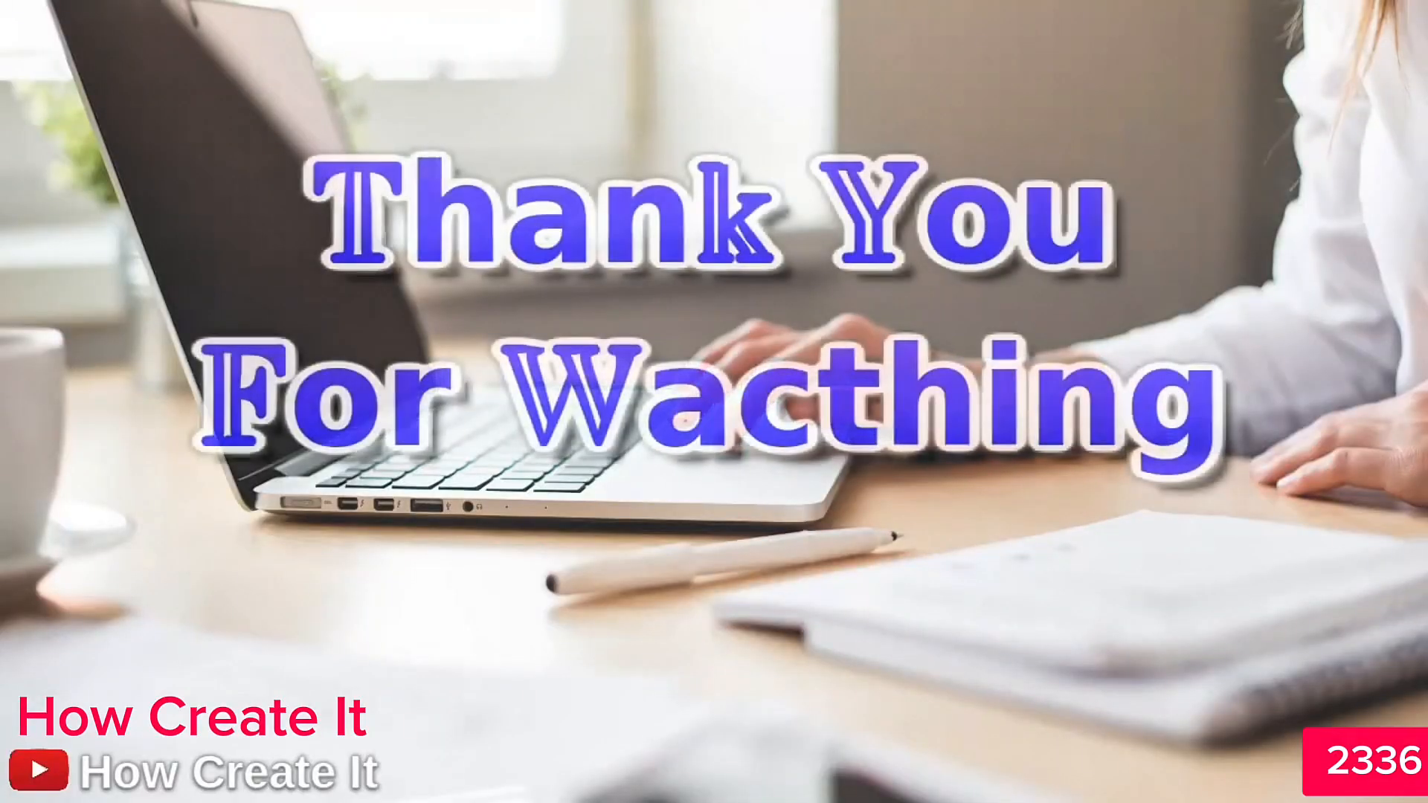